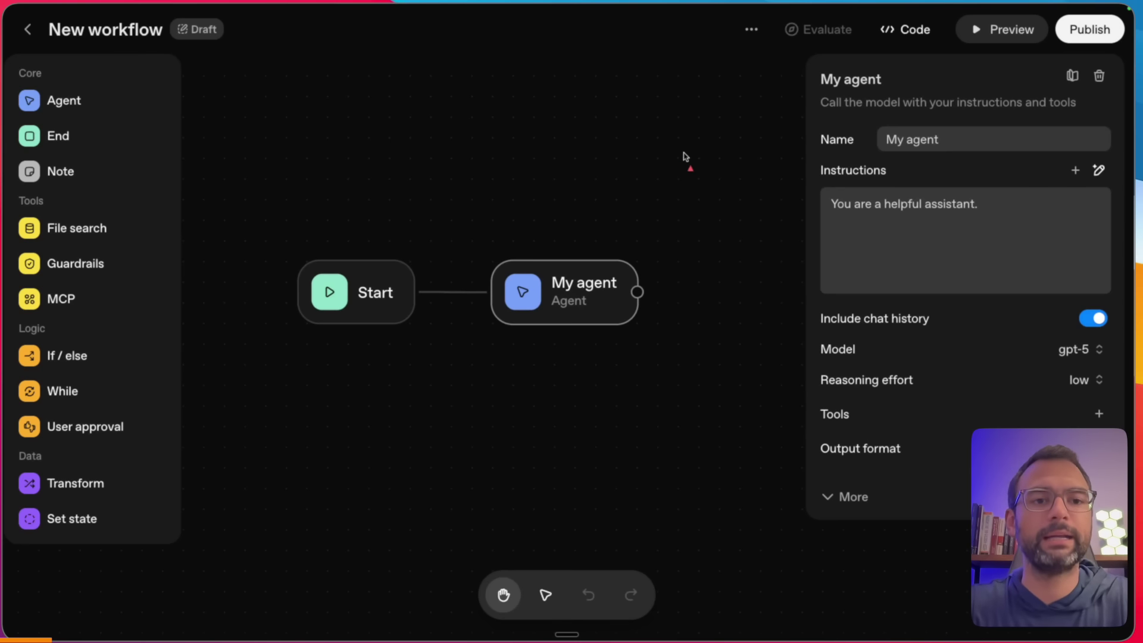
- Delete My agent, undo the deletion, close its settings, and add a File Search node
left_click_drag(790, 260, 791, 456)
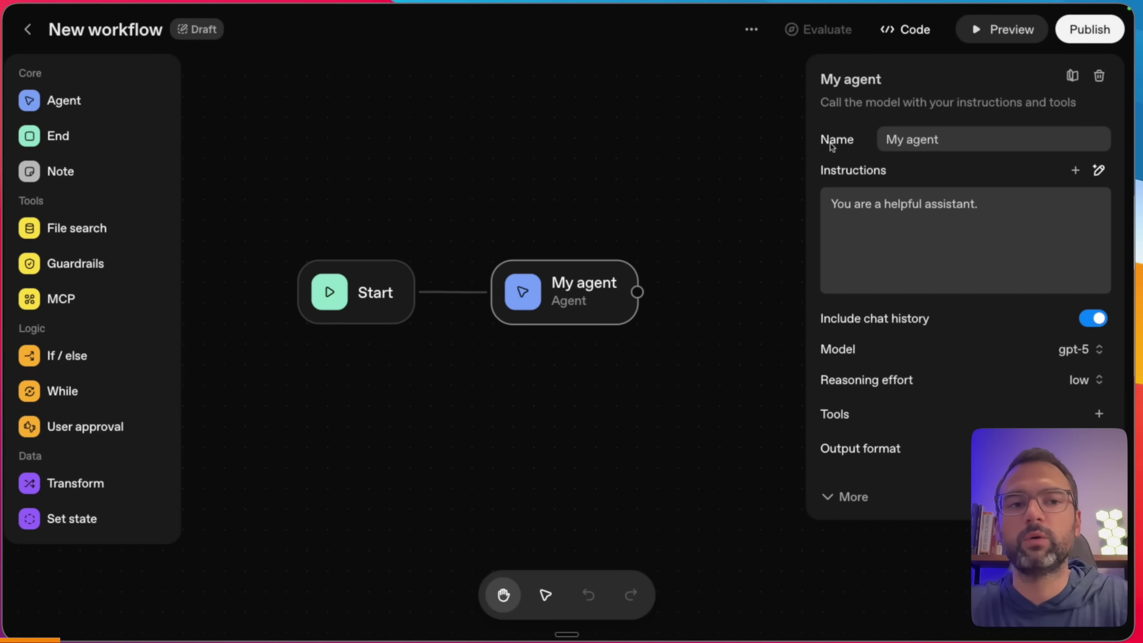
left_click(1100, 78)
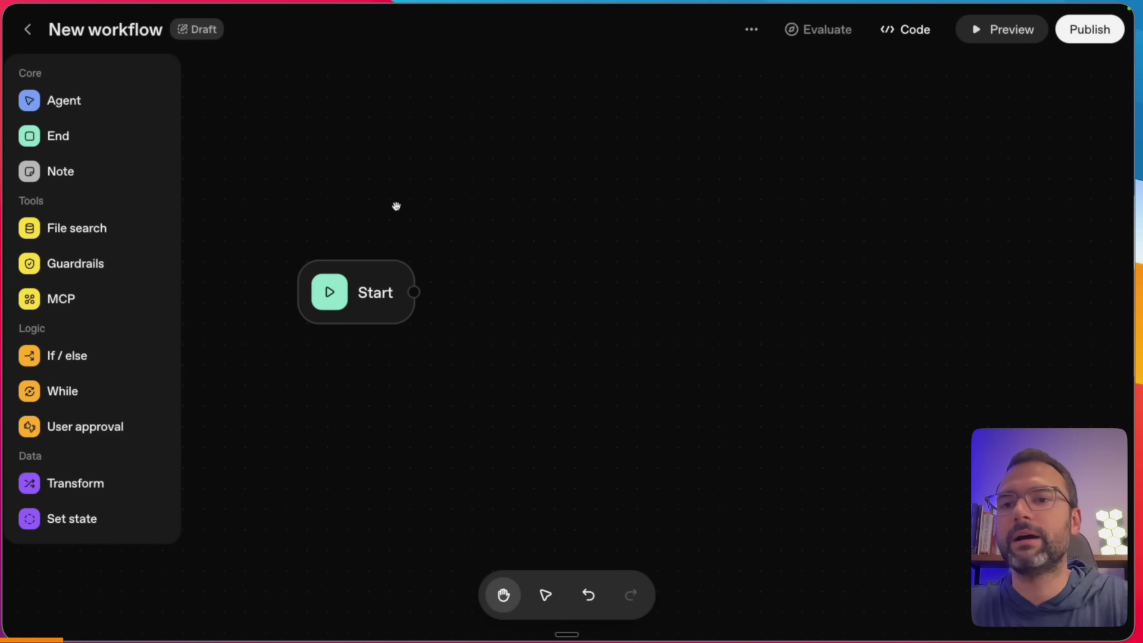
key("ctrl+z")
left_click(342, 186)
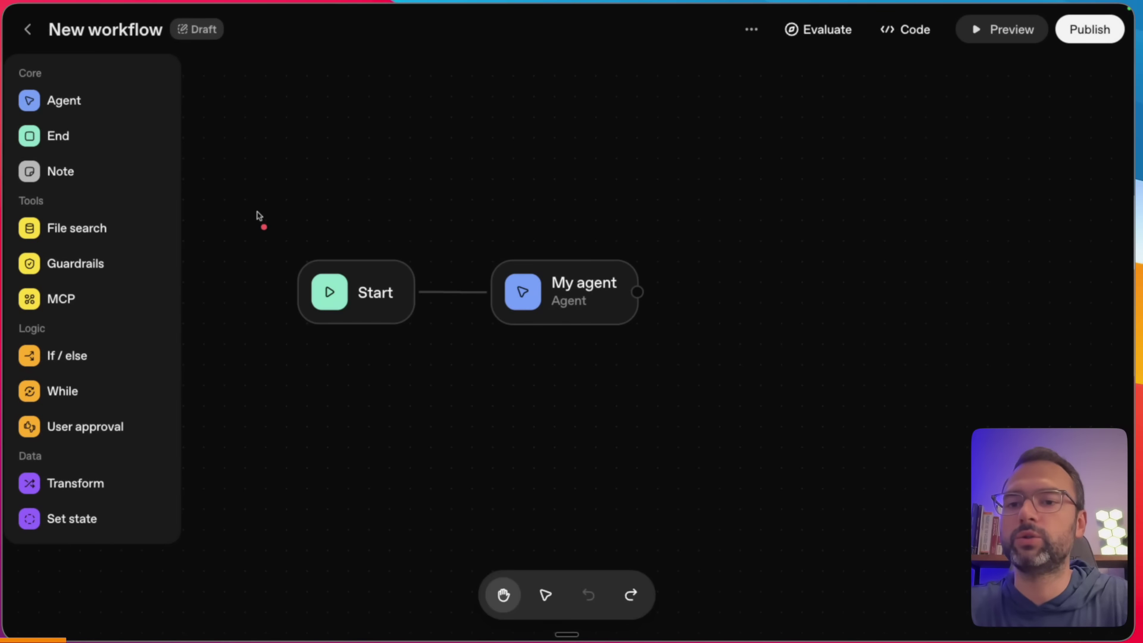
left_click_drag(302, 201, 155, 221)
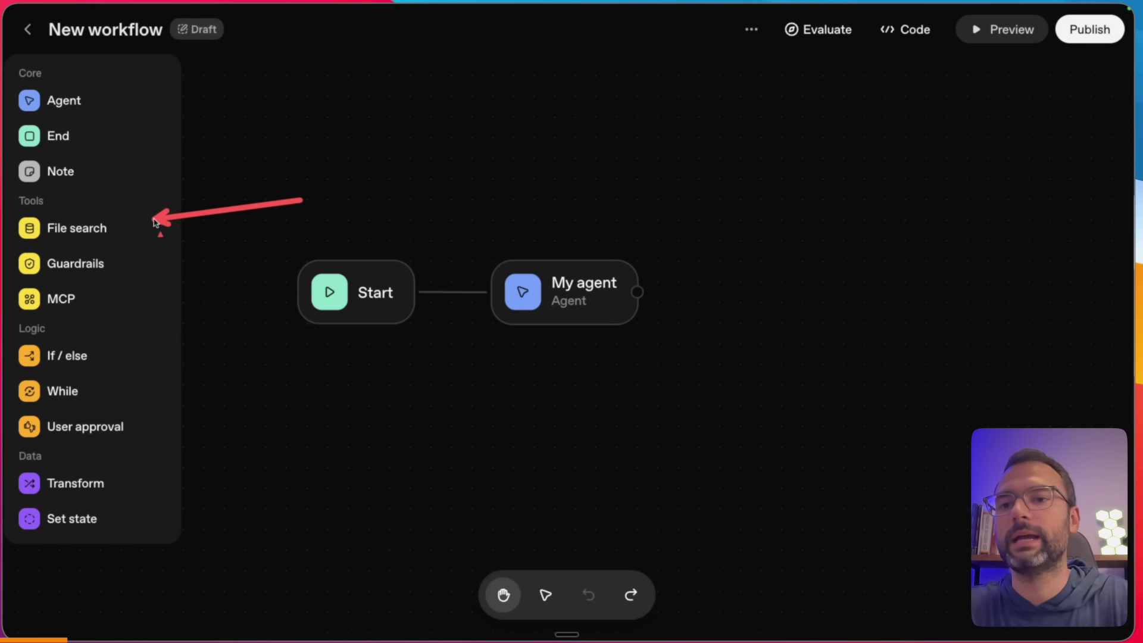
left_click(78, 227)
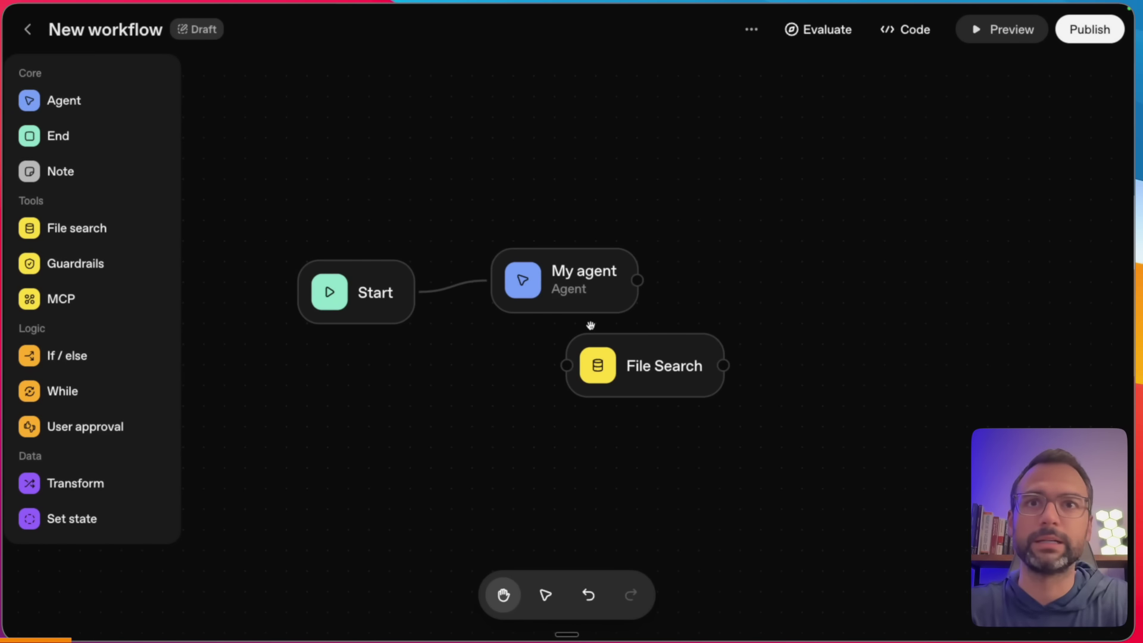
- Try a Guardrails node's PII, Jailbreak and Hallucination checks, then cancel without adding
left_click(657, 353)
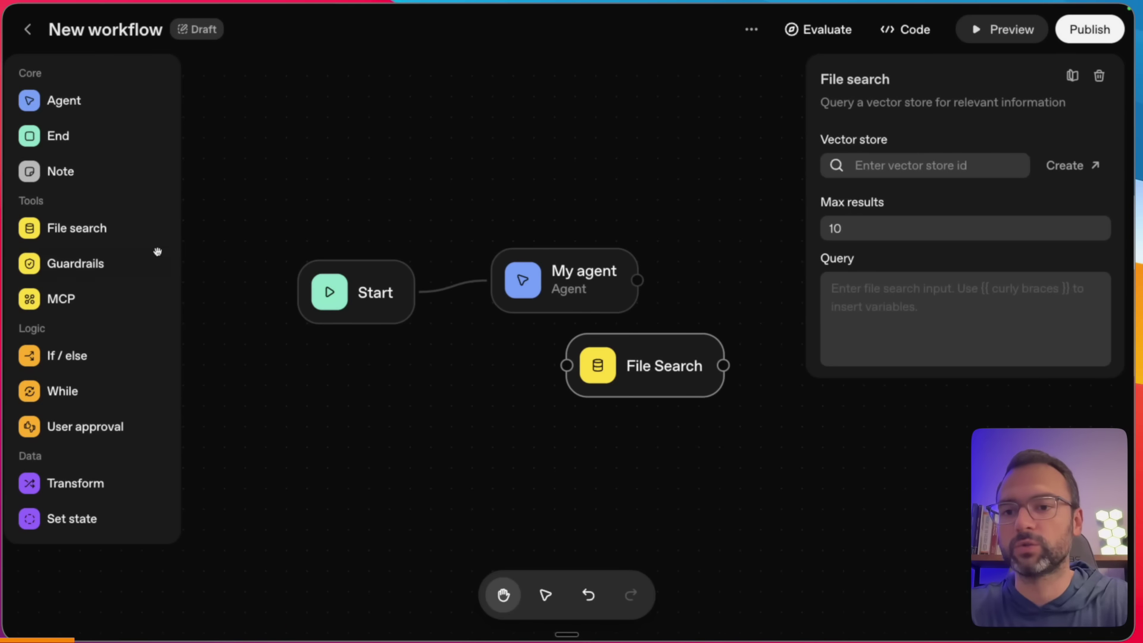
left_click(104, 263)
left_click(665, 343)
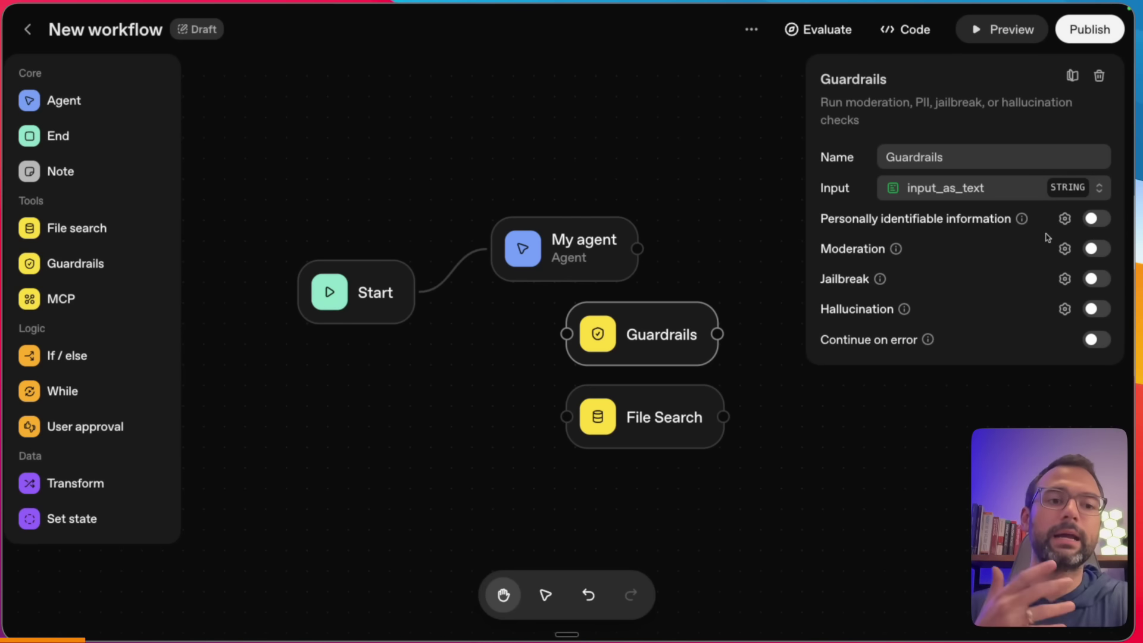
left_click(1095, 220)
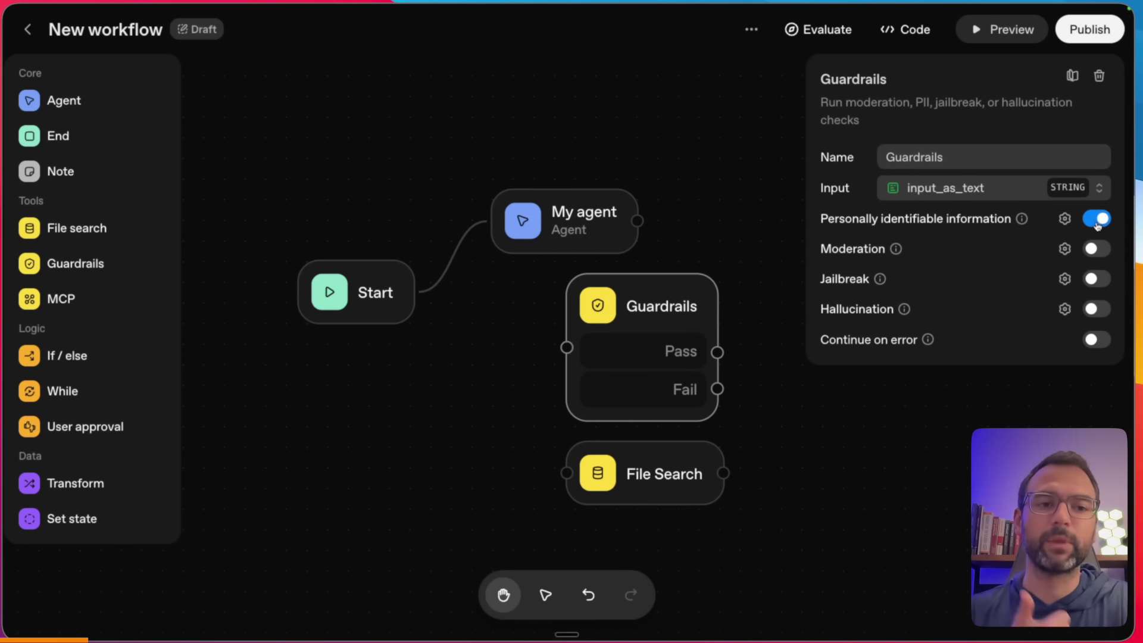
left_click(1100, 219)
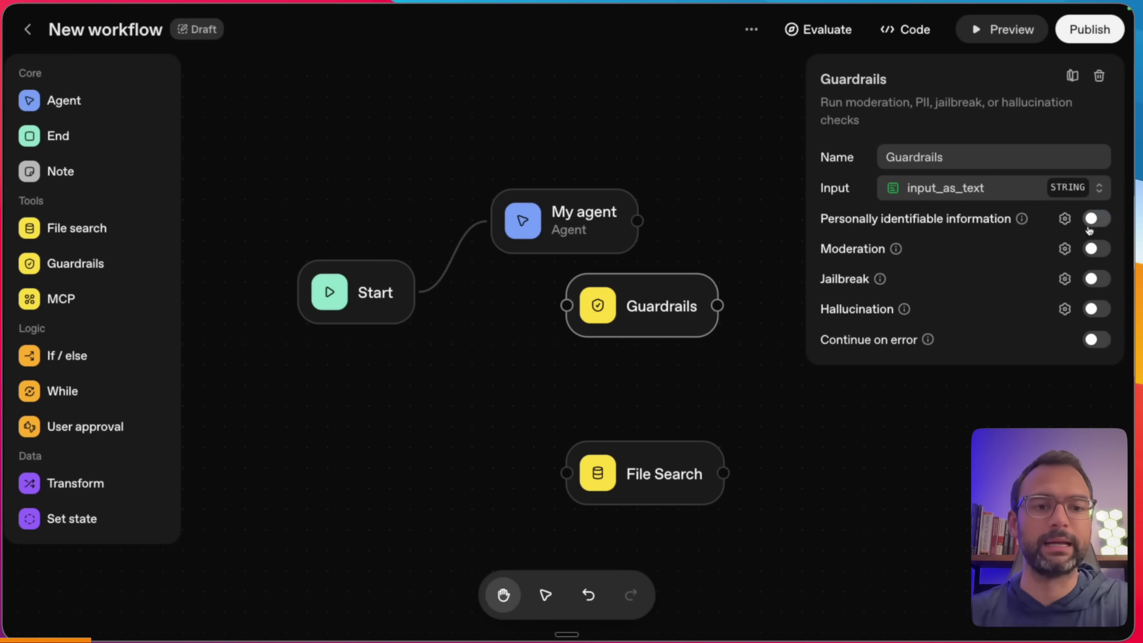
left_click(1098, 278)
left_click(1098, 278)
left_click(1096, 309)
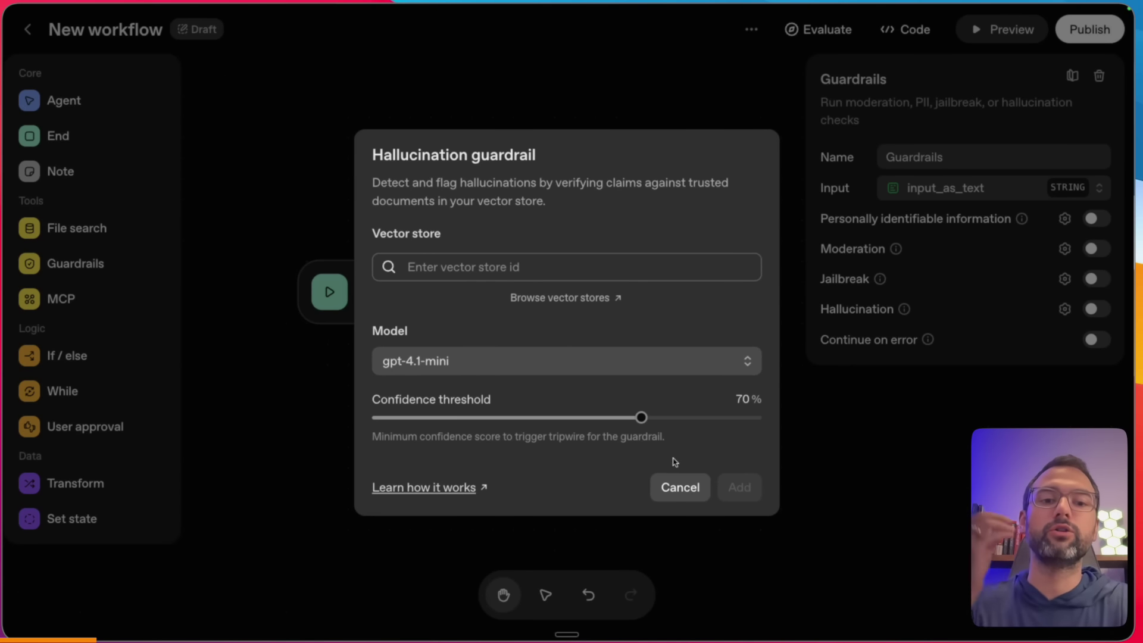
left_click(680, 488)
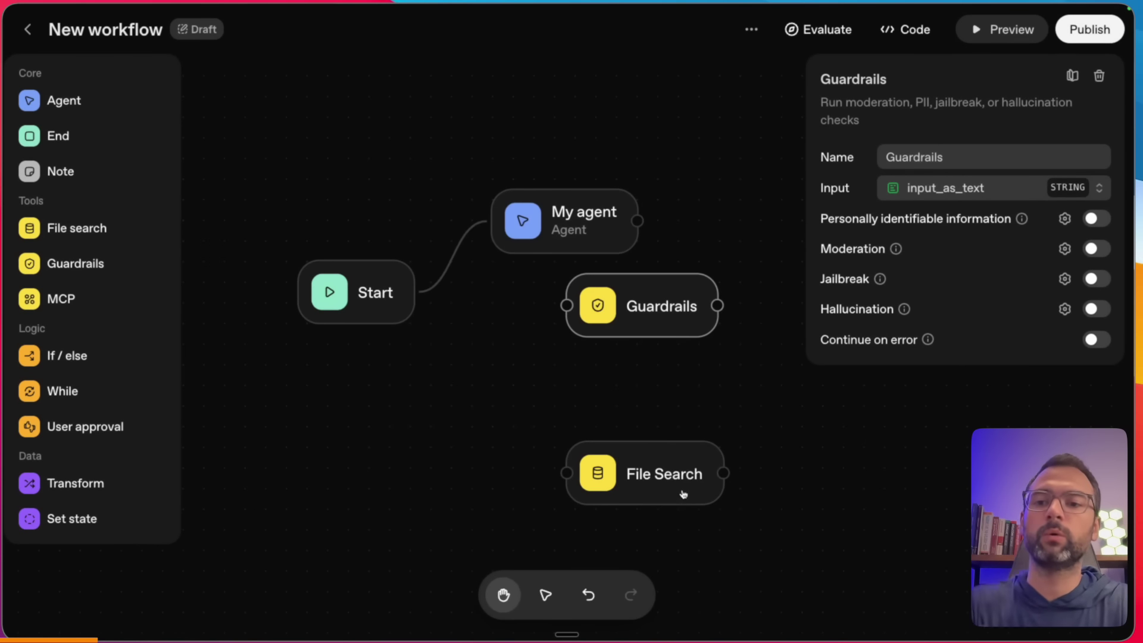
- Delete the File Search and Guardrails nodes and move My agent back beside Start
left_click(607, 476)
key("BackSpace")
left_click(640, 321)
key("BackSpace")
left_click_drag(572, 256, 588, 311)
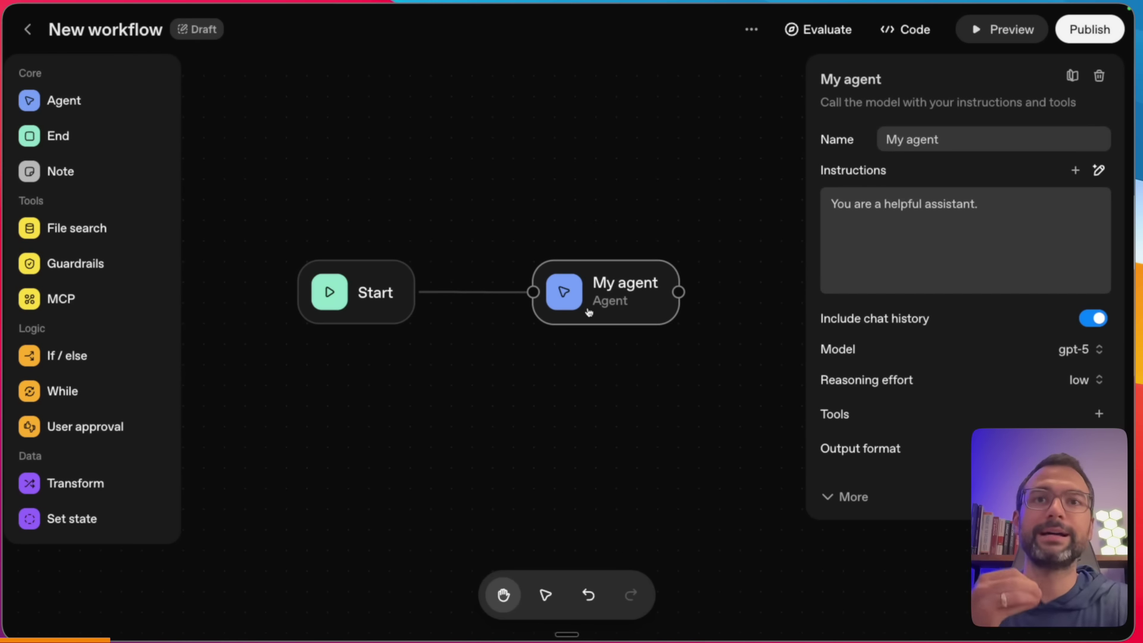
left_click_drag(309, 319, 117, 297)
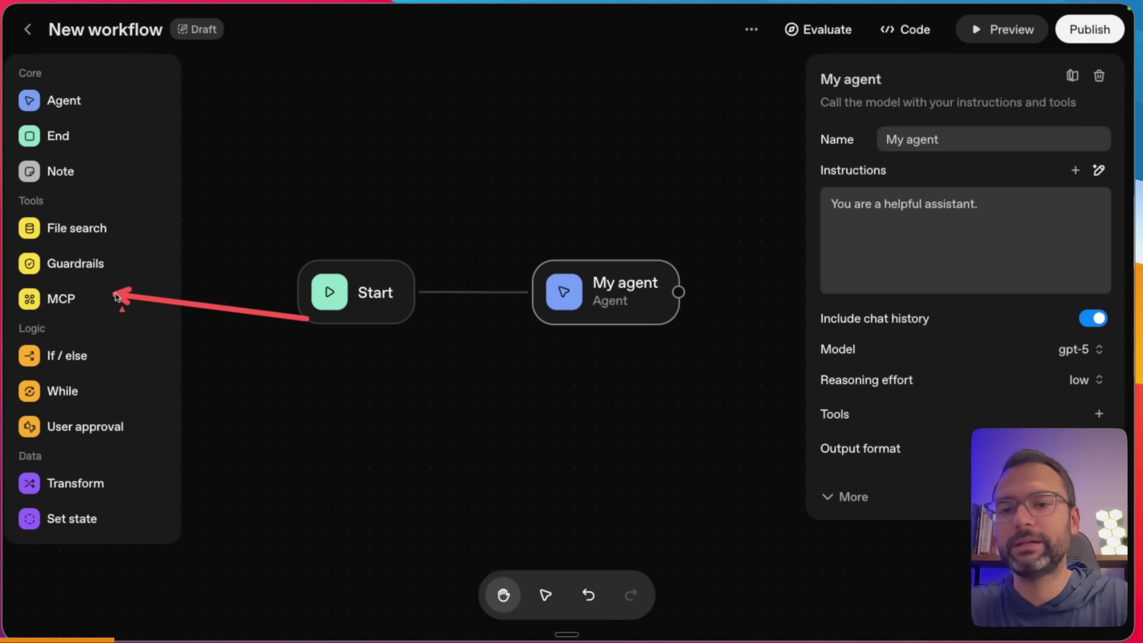
- Add an MCP node, browse its server list, then delete it
left_click(60, 298)
left_click(625, 370)
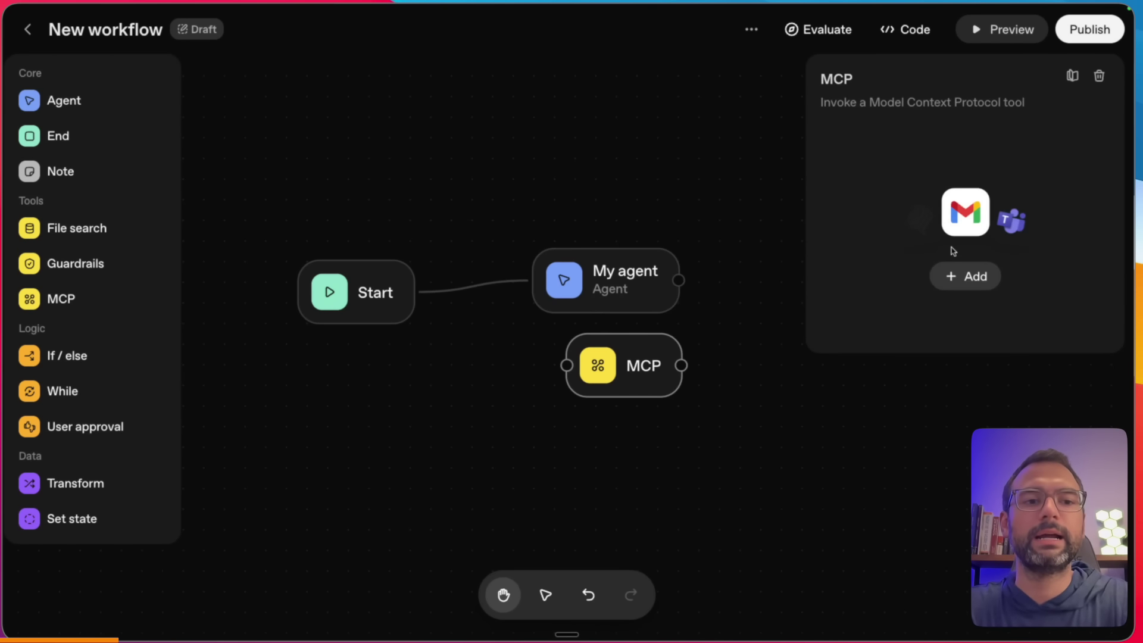
left_click(953, 272)
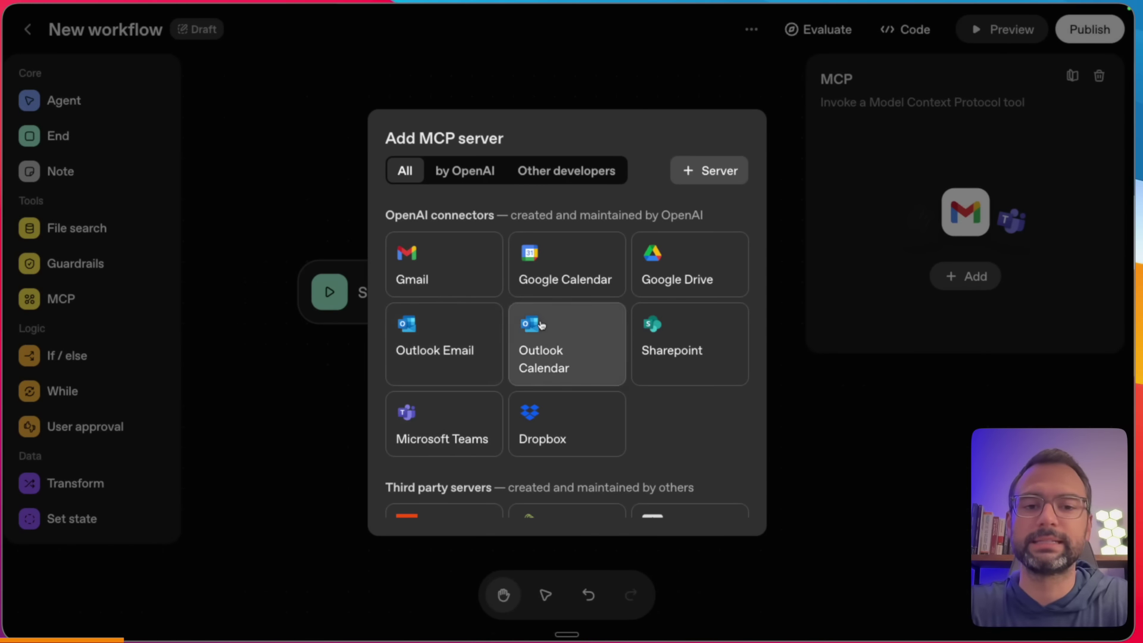
key("Escape")
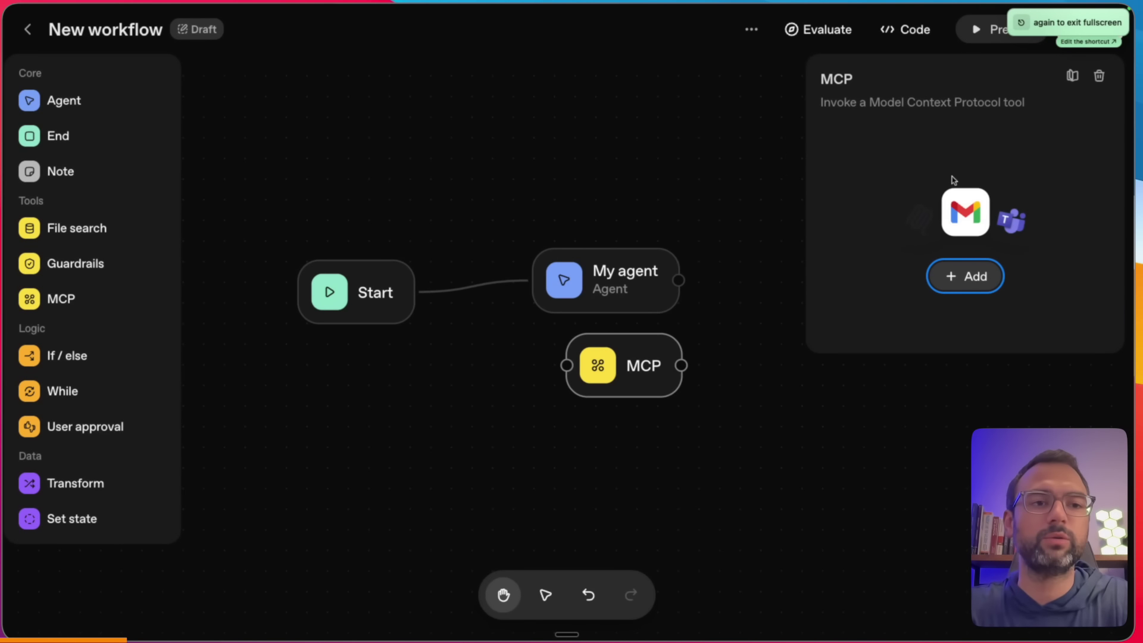
left_click(1099, 76)
- Place and reposition an If / else node, delete it, and bring Start back into view
left_click_drag(60, 357, 679, 348)
left_click_drag(753, 364, 837, 306)
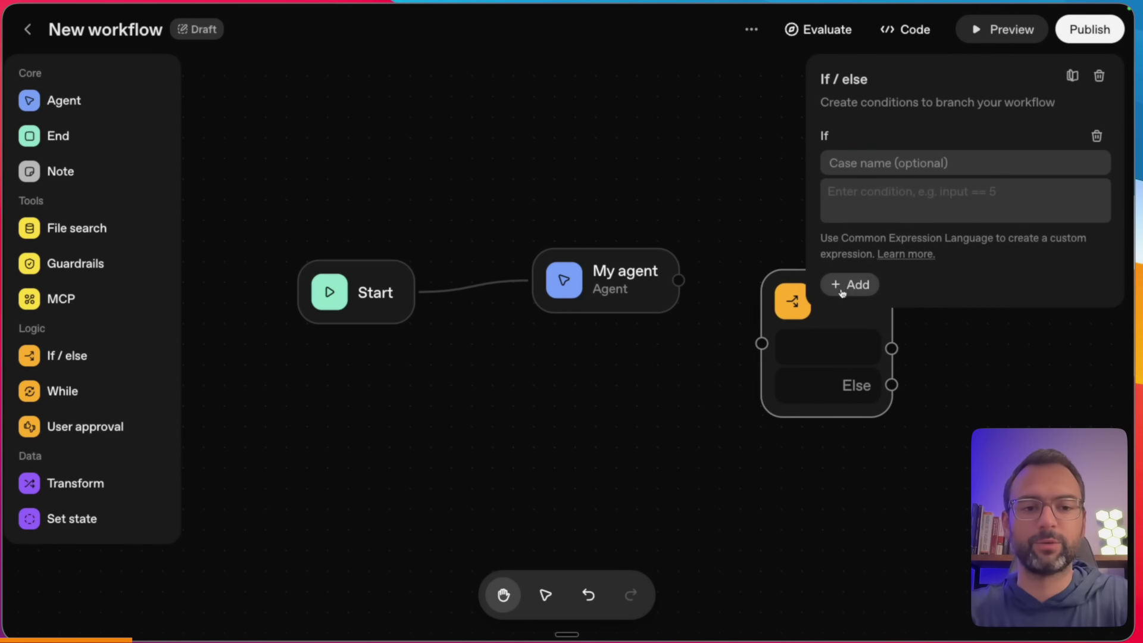
scroll(899, 424, "right", 5)
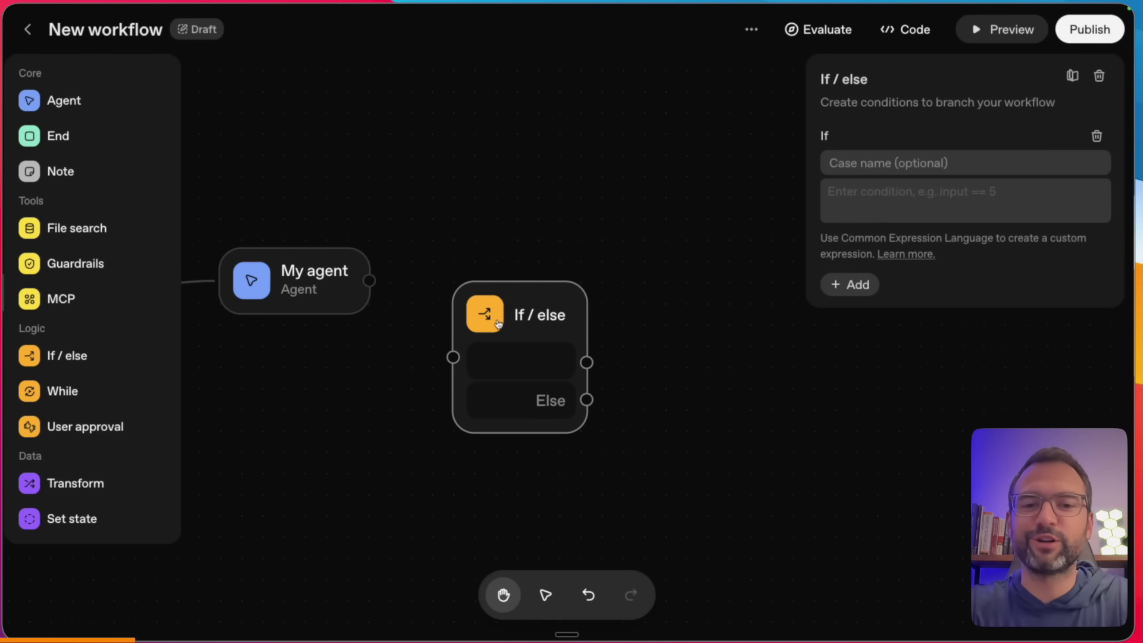
left_click_drag(500, 312, 594, 270)
left_click(443, 265)
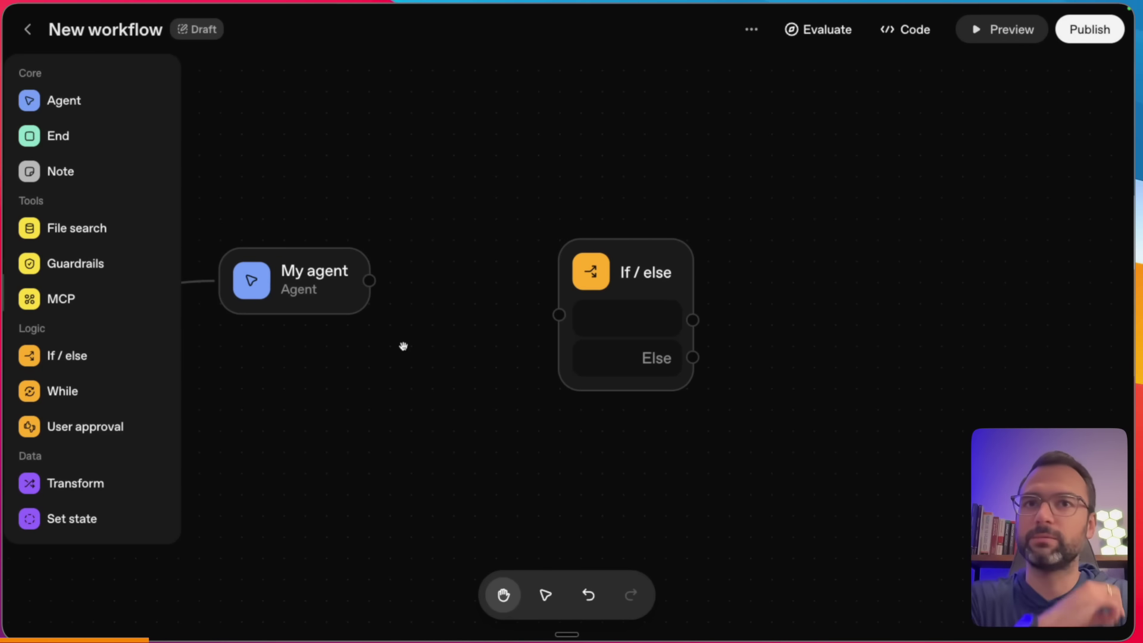
left_click(637, 296)
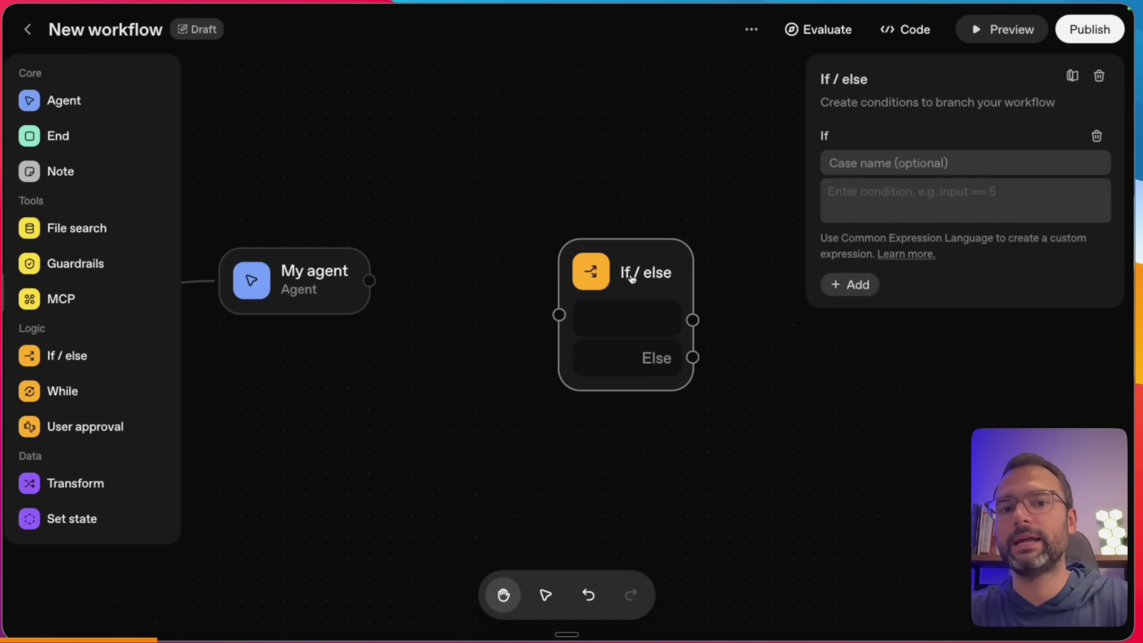
key("BackSpace")
left_click_drag(337, 382, 658, 393)
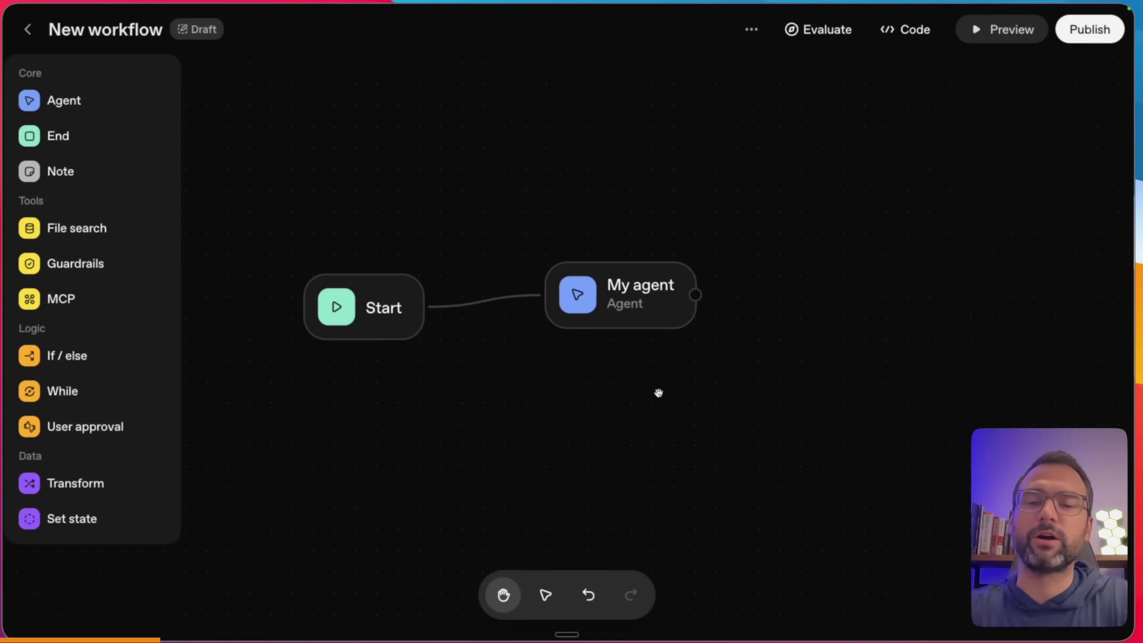
- Rename the agent to 'Code Q&A Agent'
left_click_drag(631, 297, 622, 308)
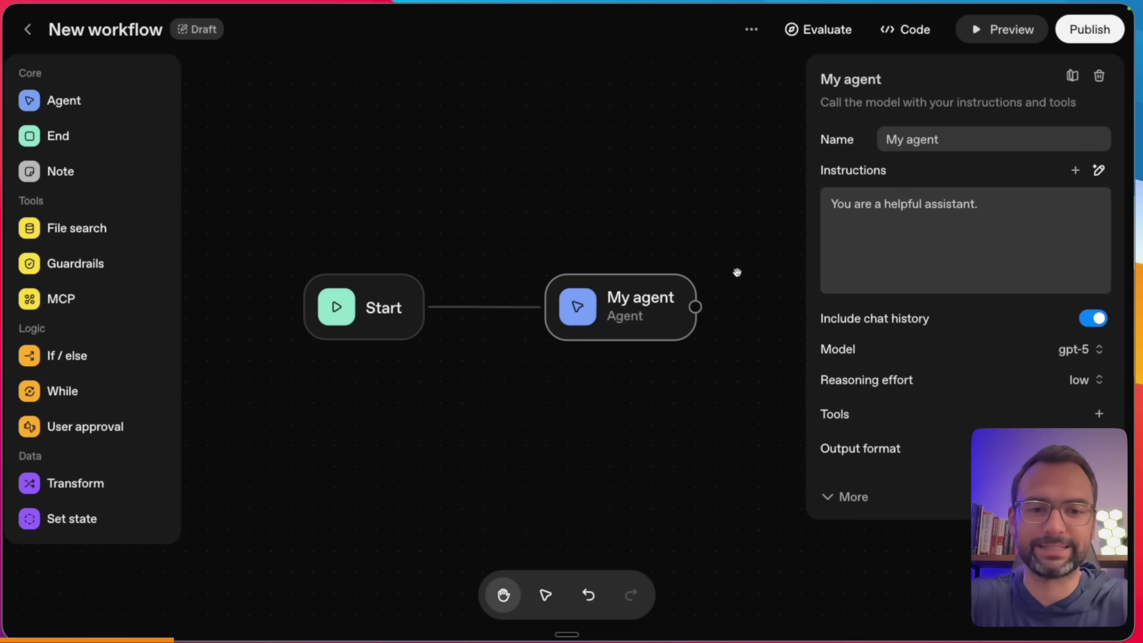
triple_click(955, 142)
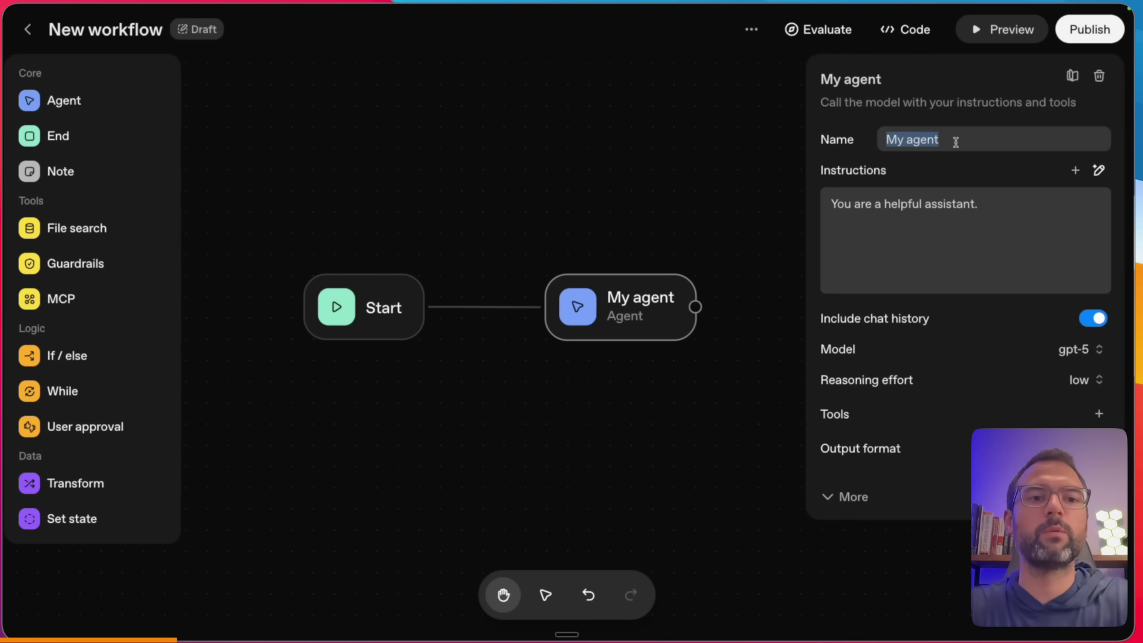
type("Code Q&A a")
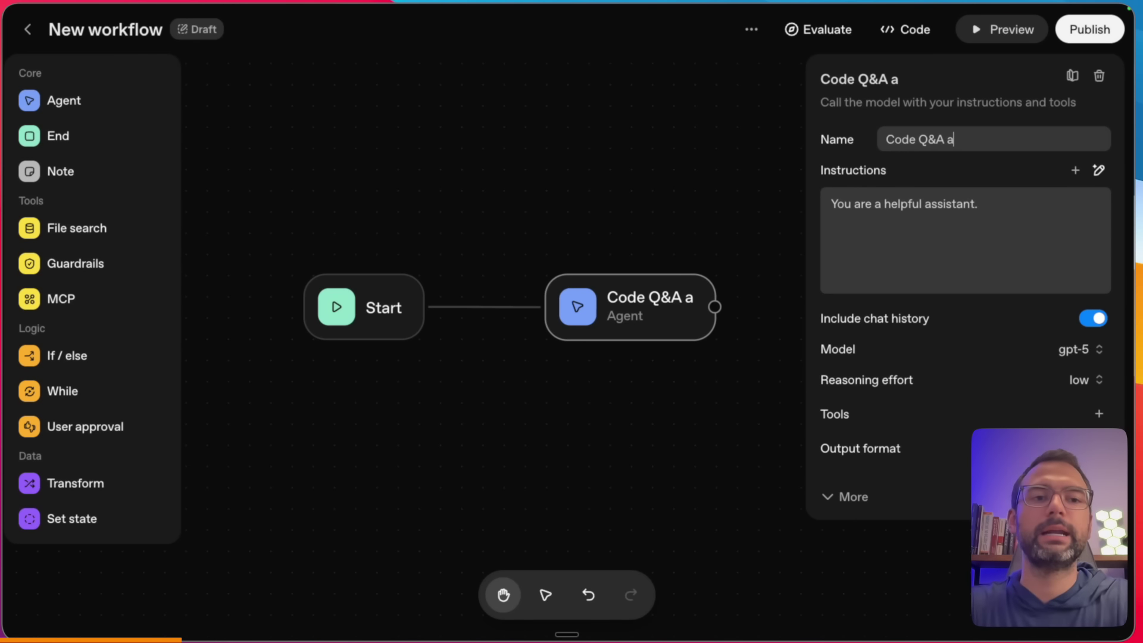
key("BackSpace")
type("Agent")
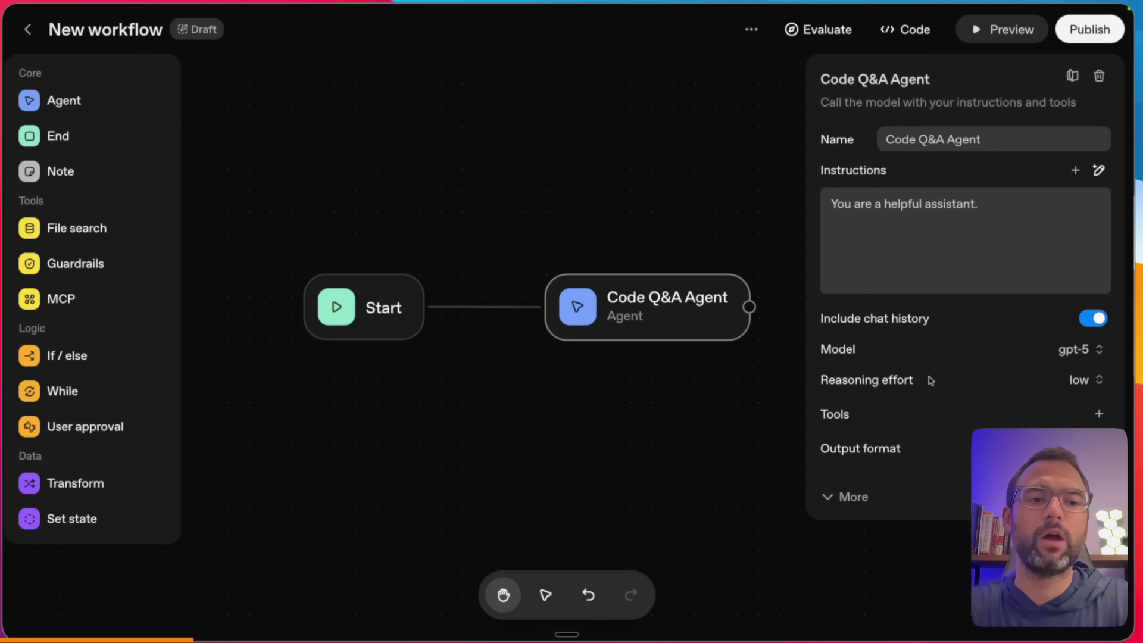
- Clear the default instructions and start dictating new ones
triple_click(980, 204)
key("BackSpace")
key("fn+space")
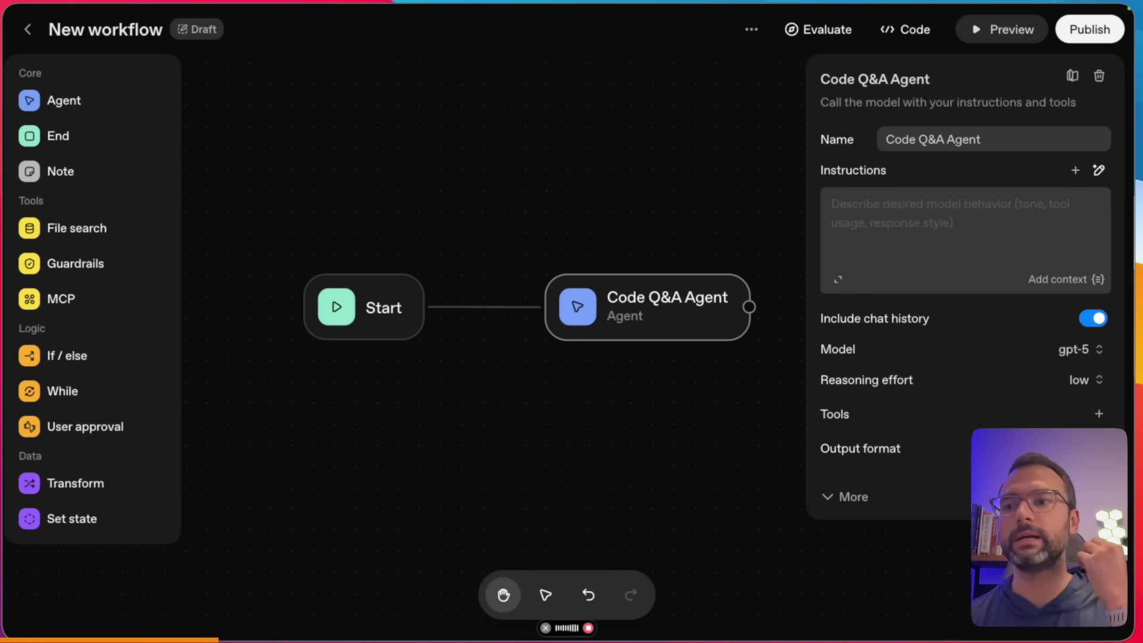
- Insert the dictated instructions and delete the stray greeting at their start
key("fn")
left_click_drag(716, 183, 691, 184)
key("BackSpace")
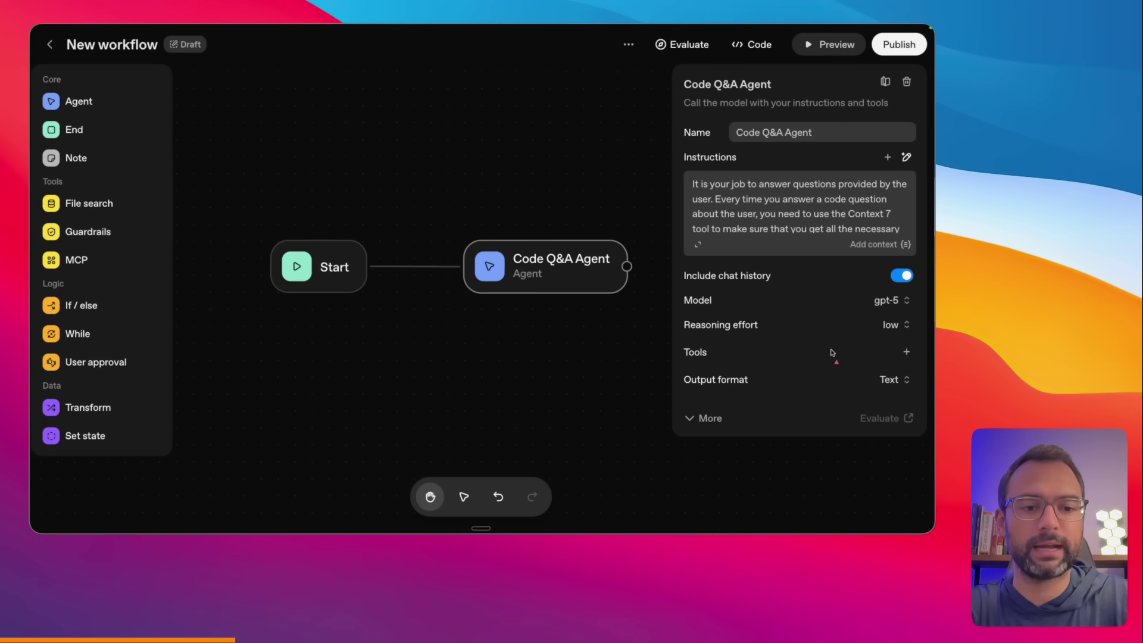
- Add an MCP server tool to the agent and open a new browser search
left_click(904, 352)
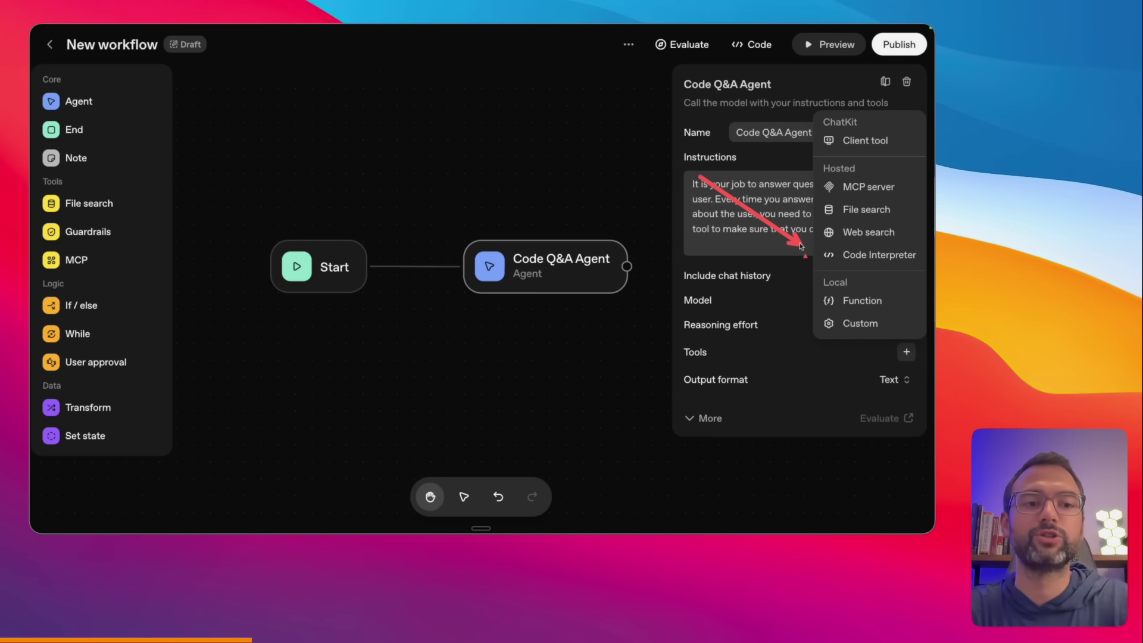
left_click(866, 188)
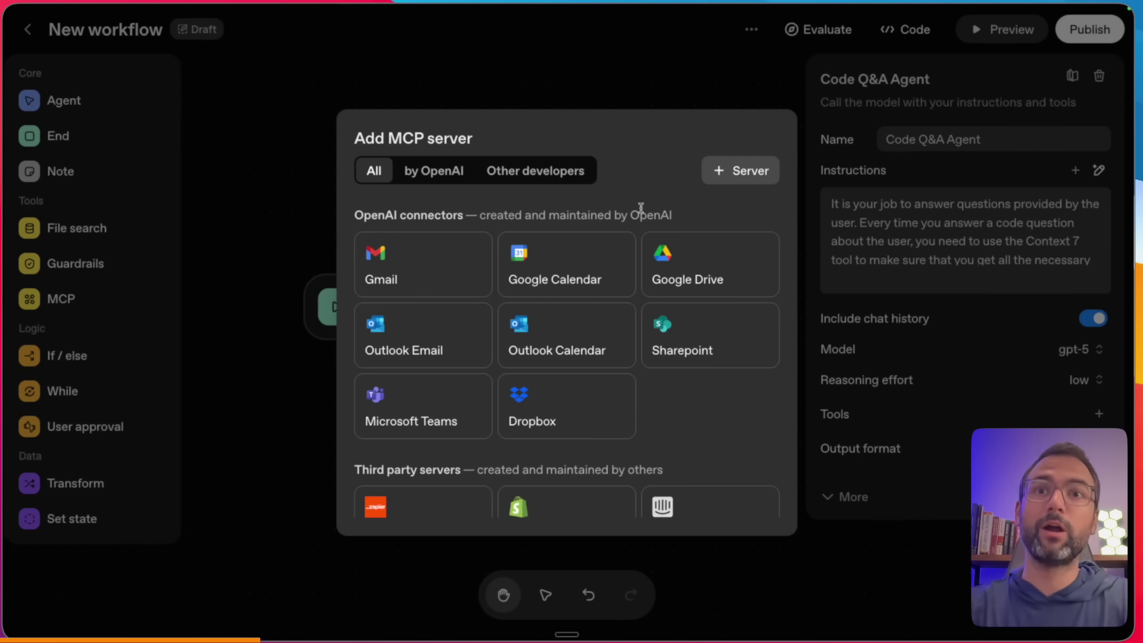
key("super+t")
- Load the Context7 website and enlarge the page for readability
type("context7")
key("Return")
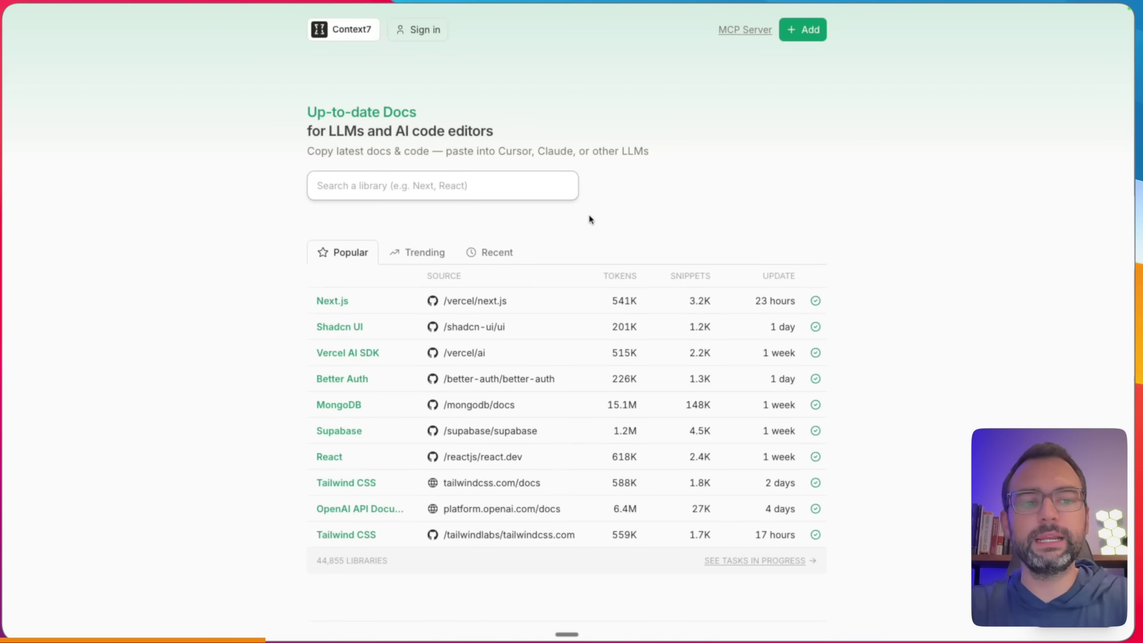
key("super+equal")
key("super+equal")
scroll(536, 208, "down", 1)
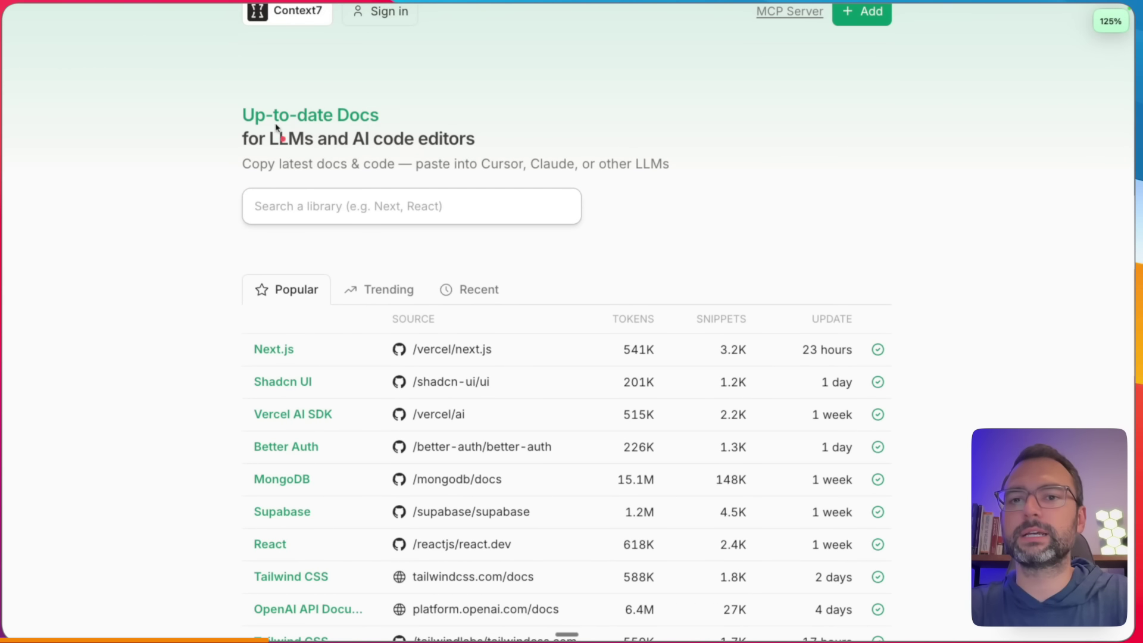
- Annotate the Up-to-date Docs heading and popular libraries table, then open the MCP Server page
left_click_drag(243, 127, 365, 128)
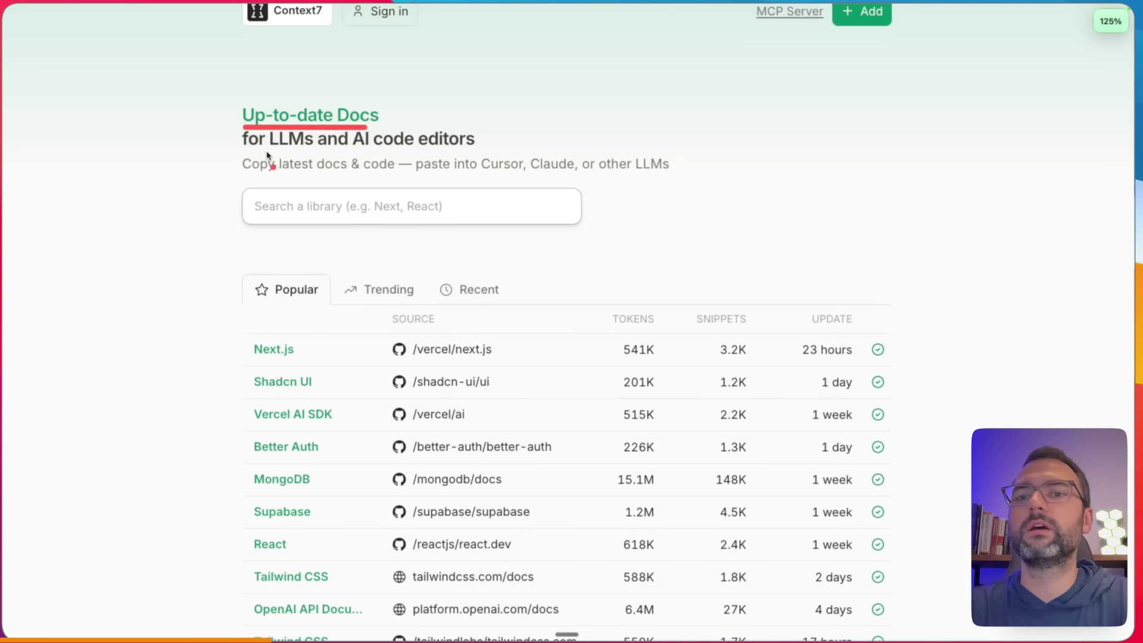
left_click_drag(266, 153, 337, 152)
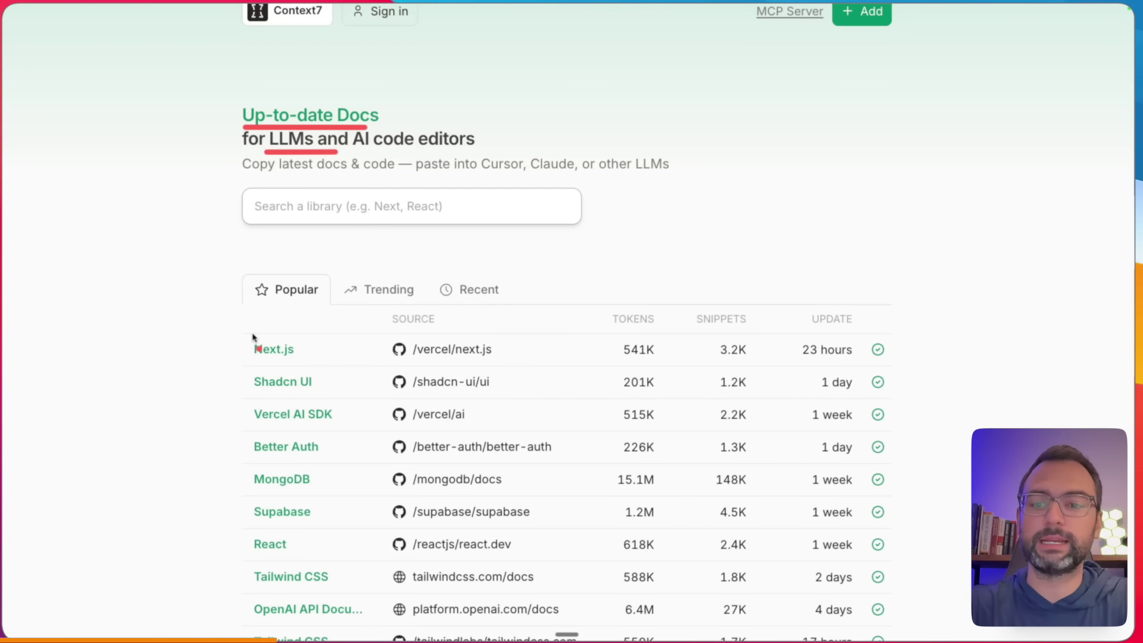
left_click_drag(238, 320, 230, 592)
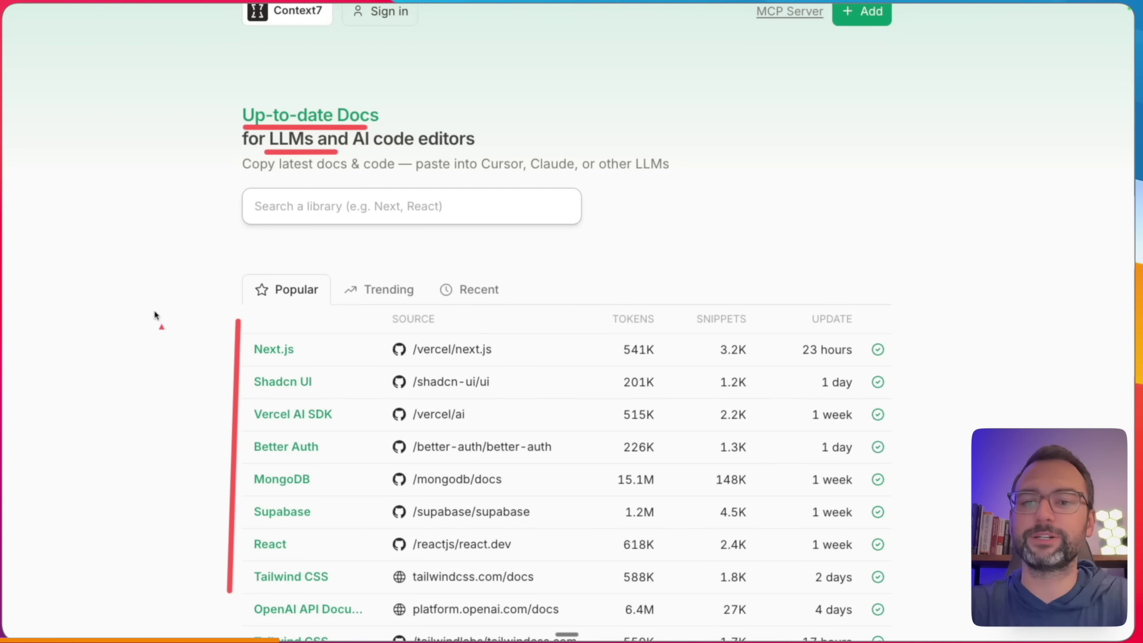
left_click_drag(154, 312, 212, 358)
mouse_move(102, 398)
left_mouse_down()
mouse_move(177, 426)
mouse_move(194, 483)
left_mouse_up()
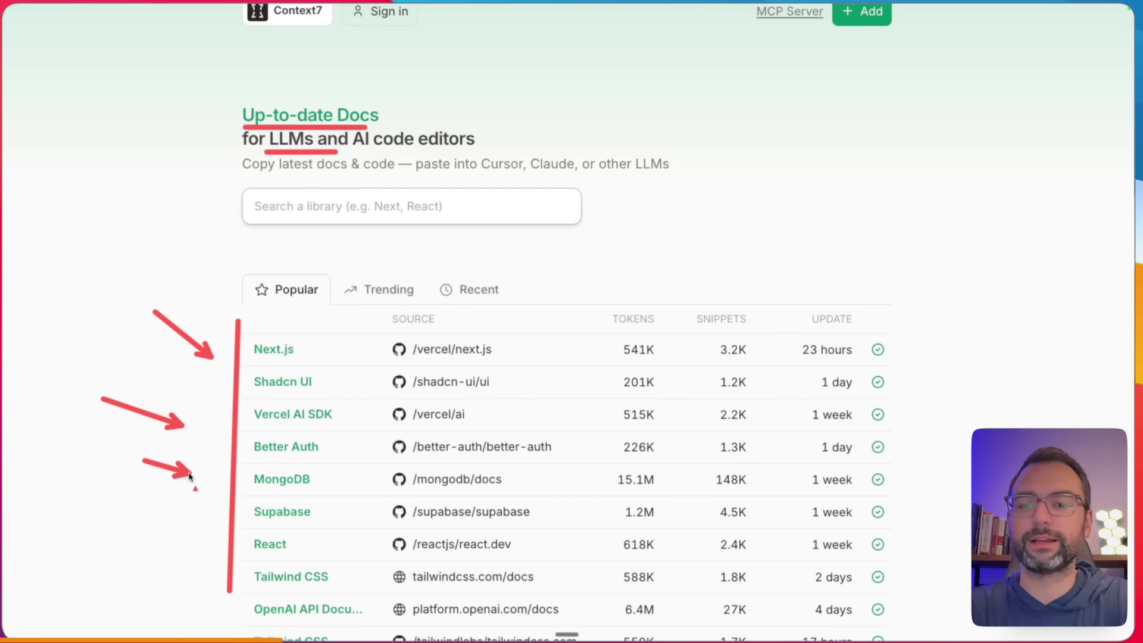
key("Escape")
scroll(428, 333, "up", 1)
left_click(774, 36)
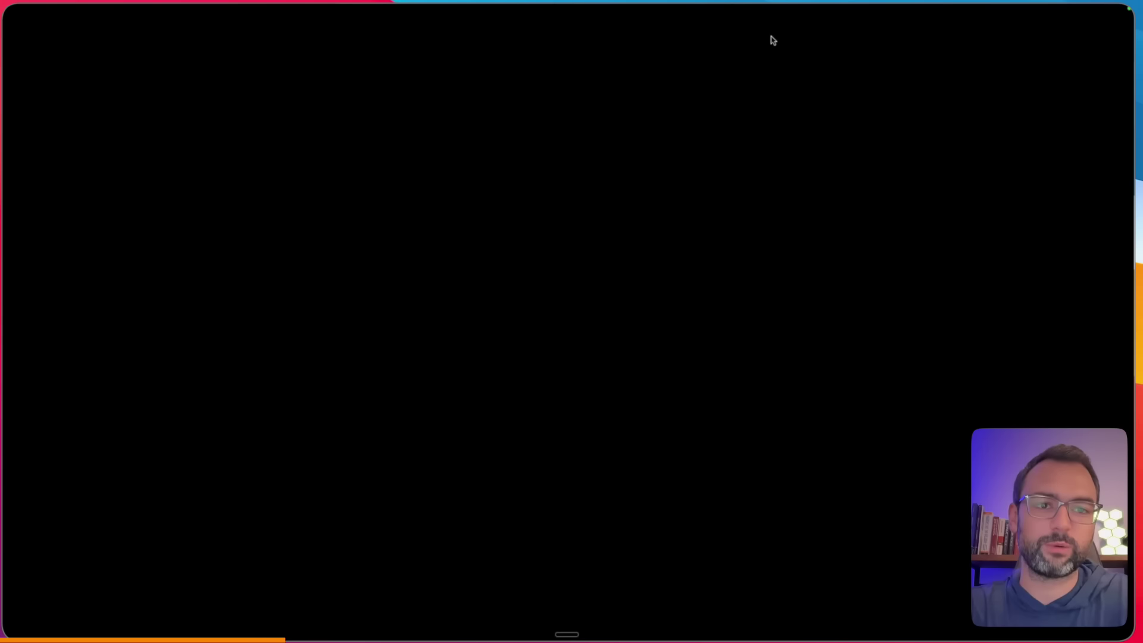
- Copy the MCP server URL from the README's Install in Cursor config and return to Agent Builder
scroll(640, 108, "down", 15)
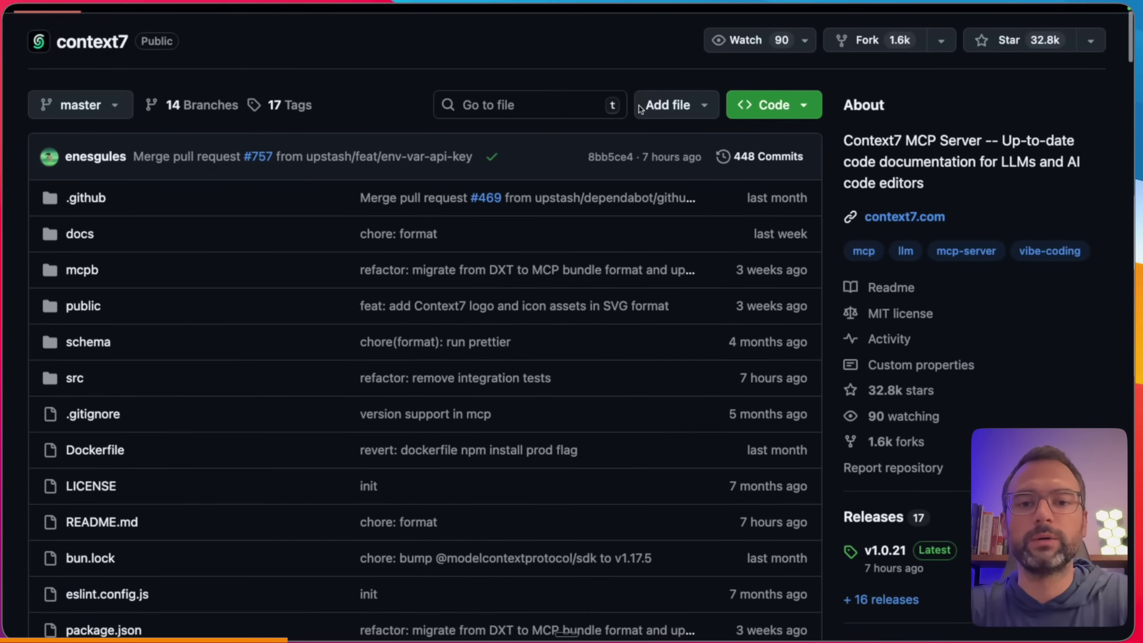
scroll(638, 109, "down", 20)
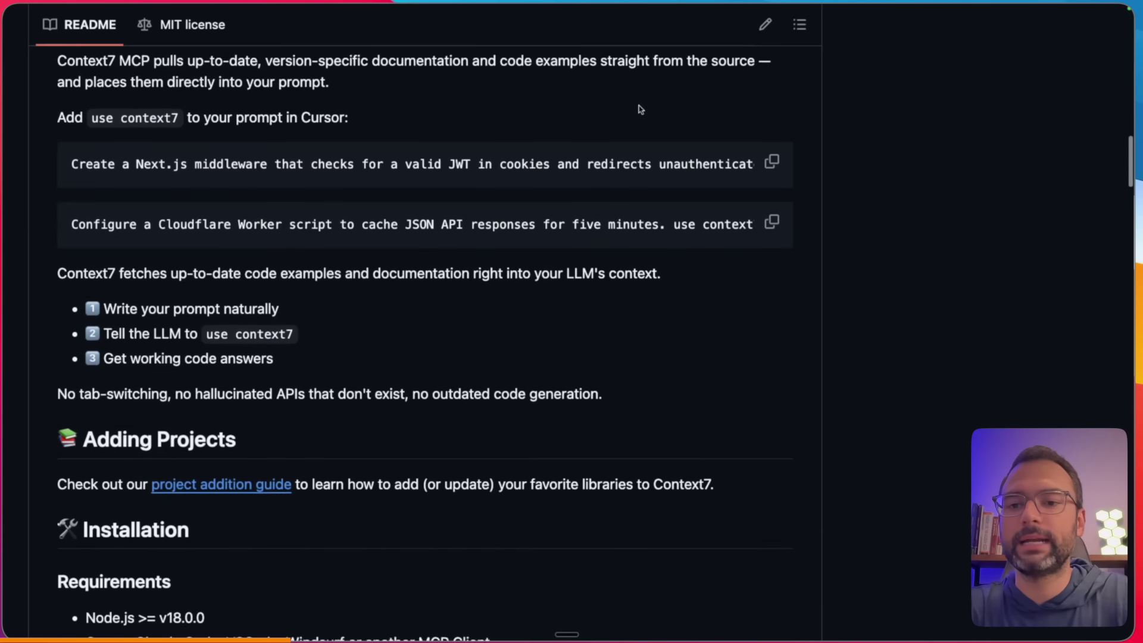
scroll(638, 105, "down", 5)
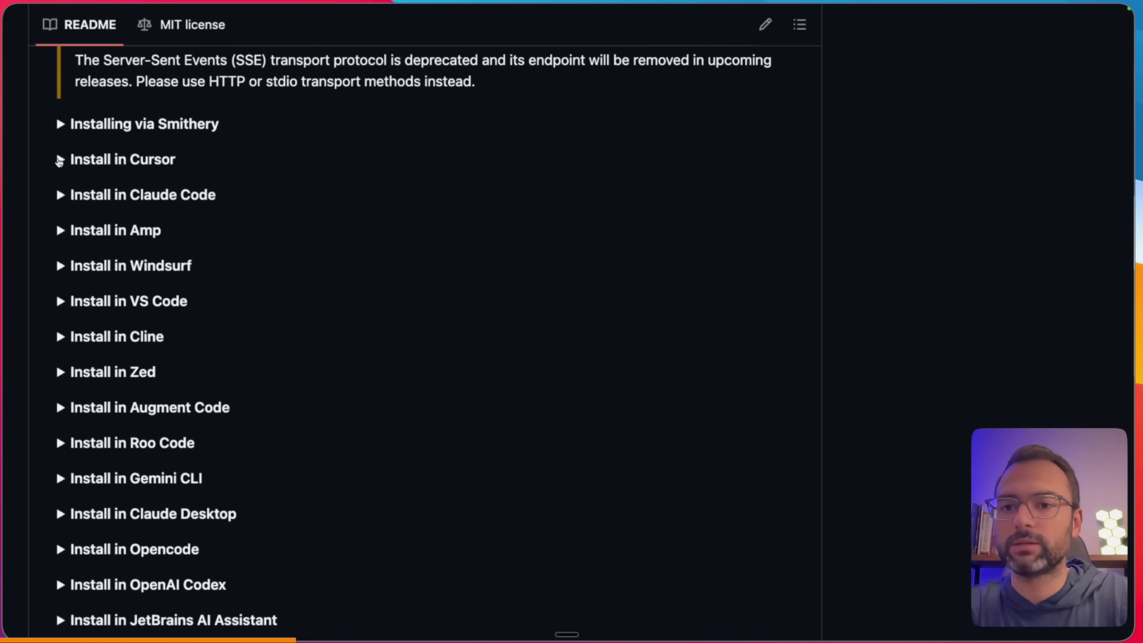
left_click(60, 159)
left_click_drag(173, 476, 378, 476)
key("ctrl+c")
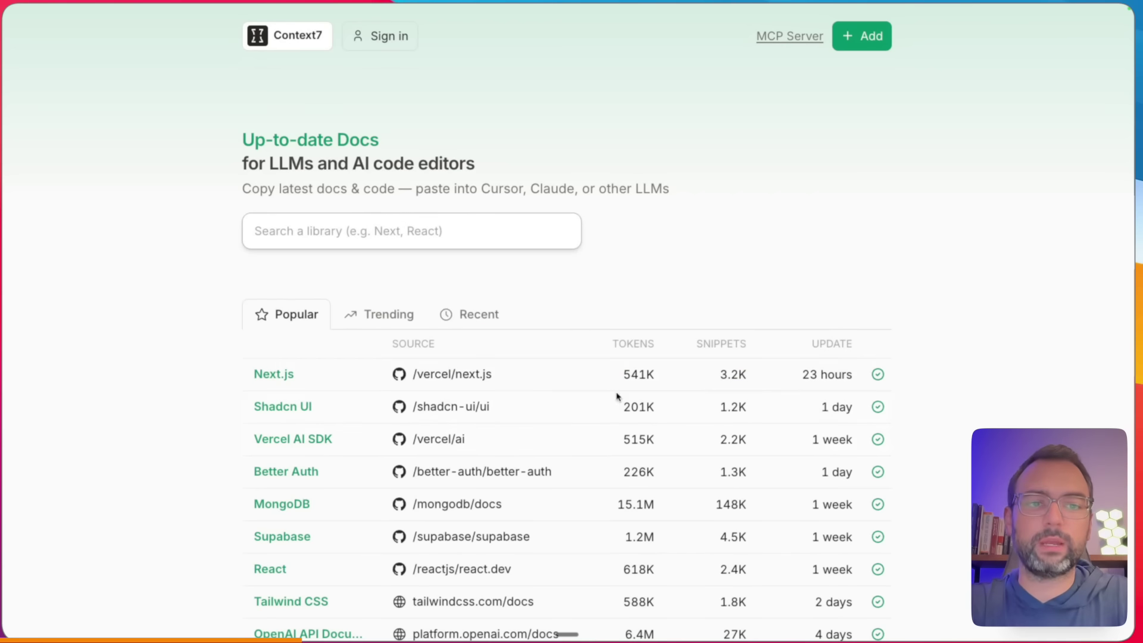
key("alt+Tab")
key("alt+Tab")
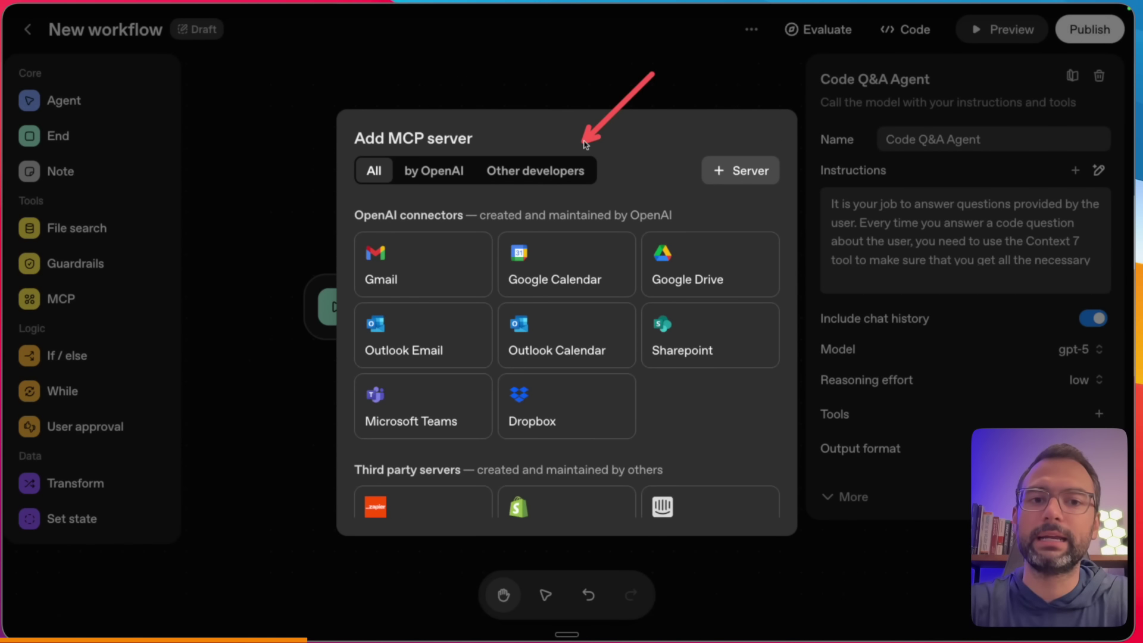
- Add a custom MCP server with the pasted Context7 URL, labelled context7
left_click(738, 172)
left_click(528, 280)
key("ctrl+v")
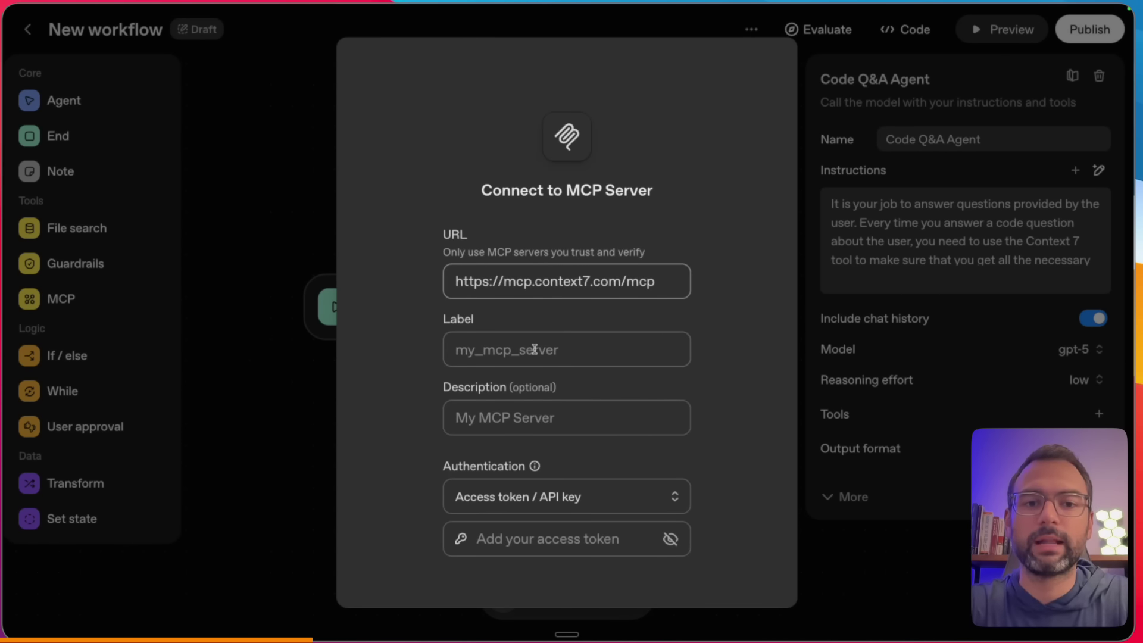
left_click(535, 350)
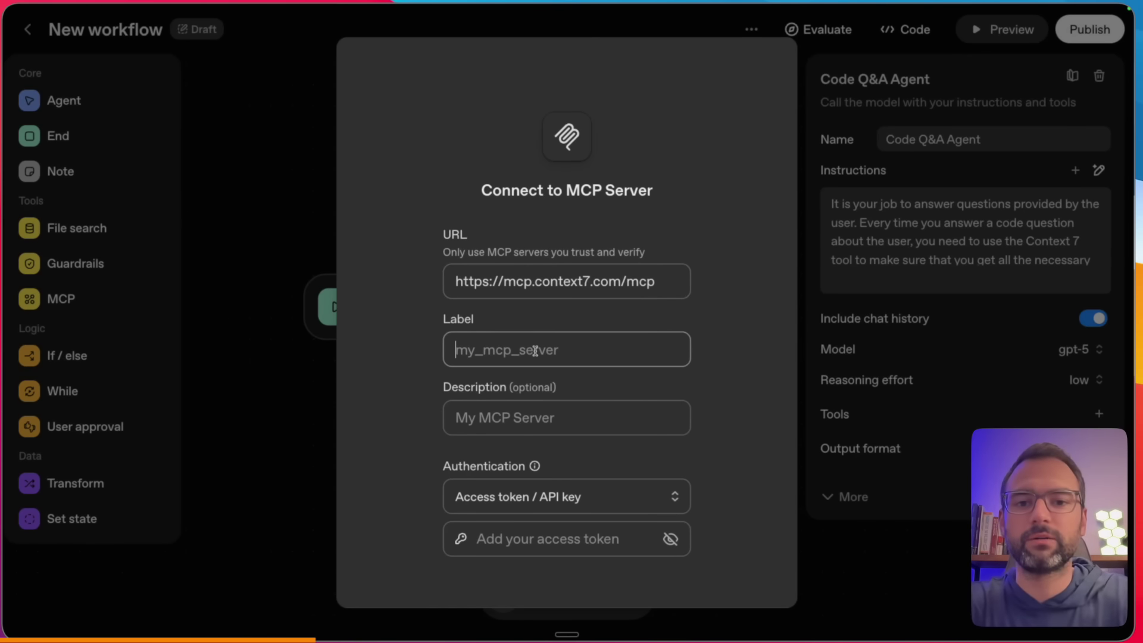
type("context7")
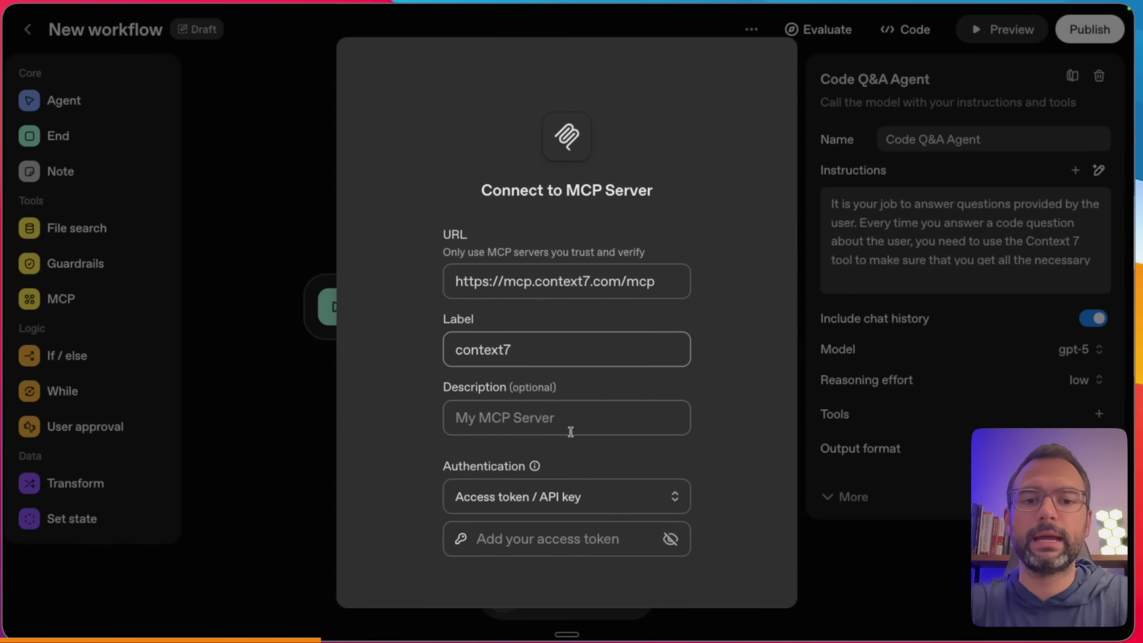
- Set authentication to None and point out the resolve-library-id and get-library-docs tools
scroll(595, 440, "down", 1)
left_click(639, 458)
left_click(565, 513)
left_click(613, 446)
left_click(530, 484)
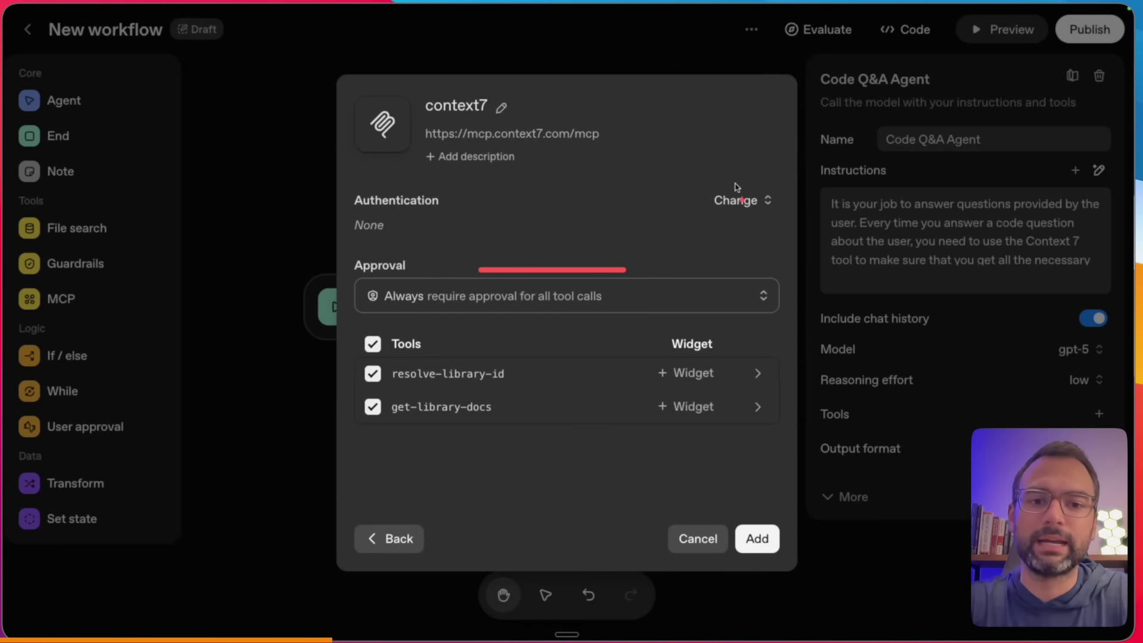
left_click_drag(273, 314, 338, 370)
left_click_drag(264, 417, 354, 407)
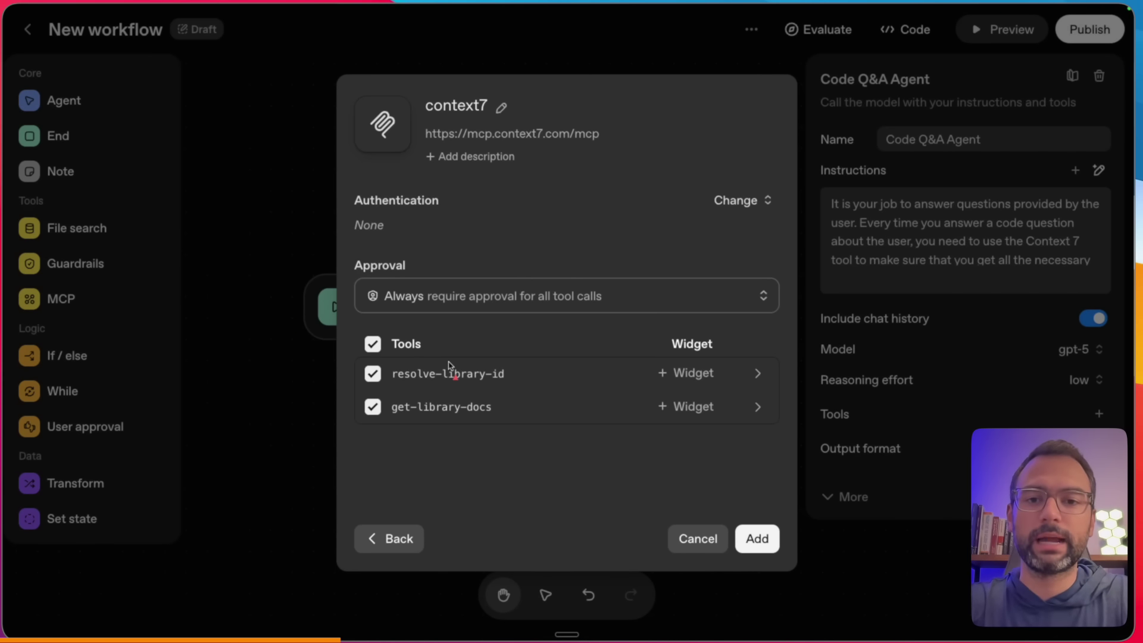
- Set context7's approval to 'Never require approval for any tool call' and add it to the agent
left_click_drag(353, 318, 505, 319)
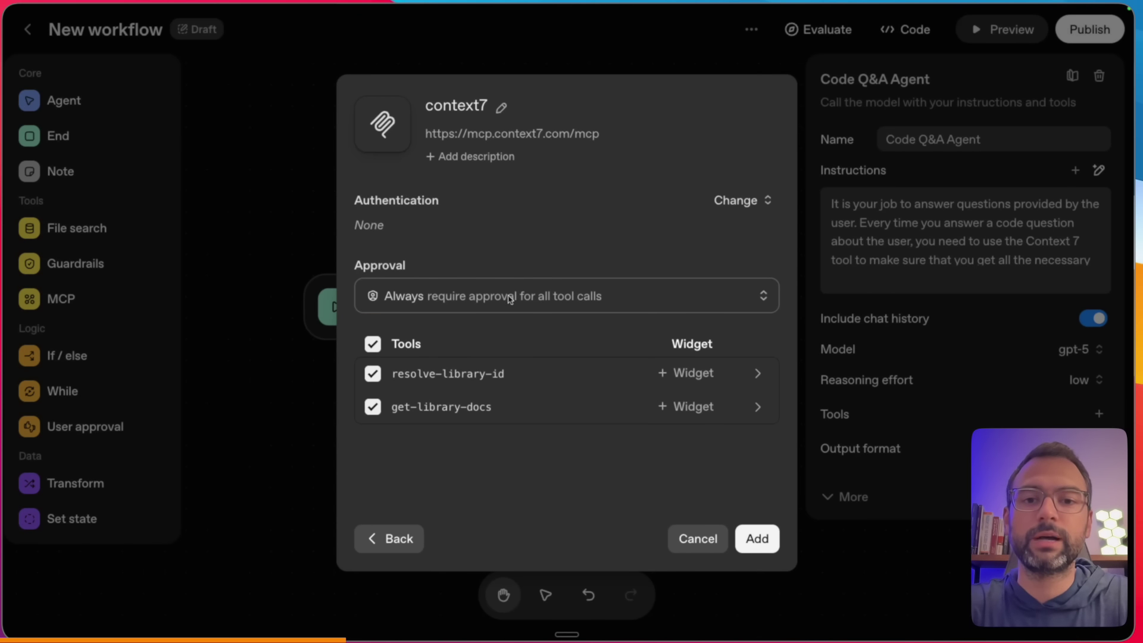
left_click(507, 298)
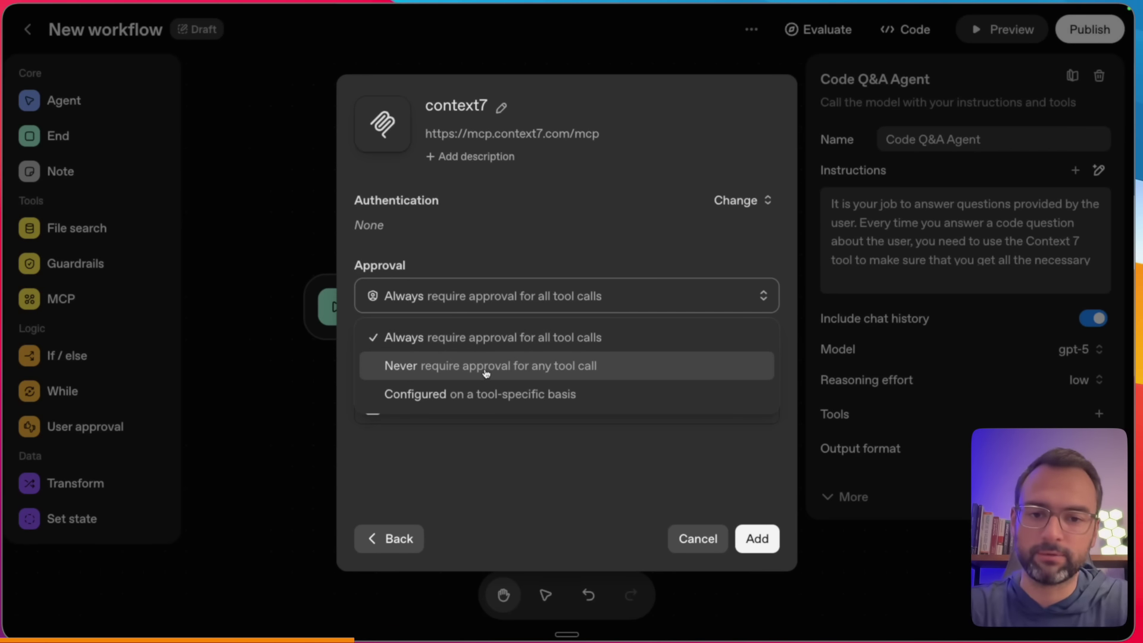
left_click(518, 364)
left_click(755, 537)
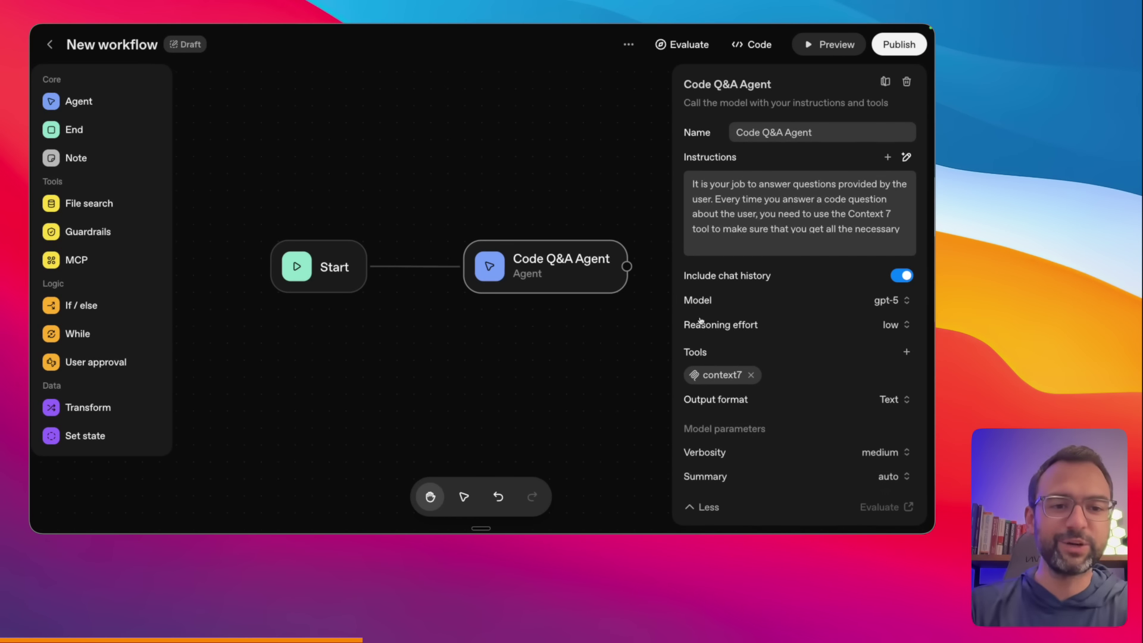
- Check the agent's model list and reasoning effort, keeping gpt-5 with low effort
scroll(700, 320, "down", 2)
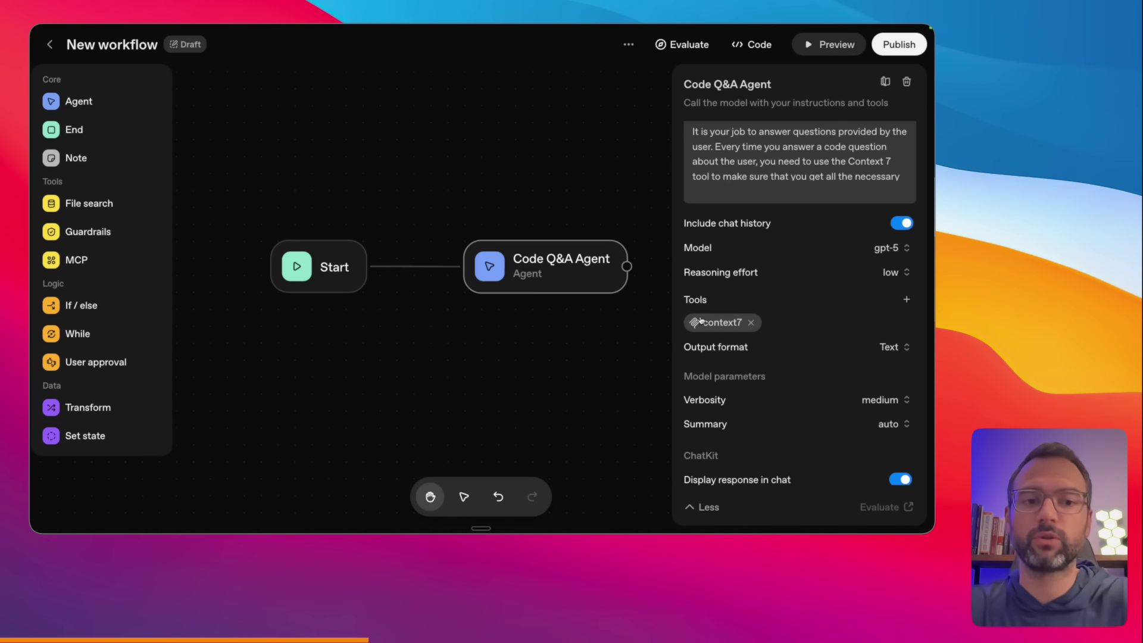
left_click(902, 246)
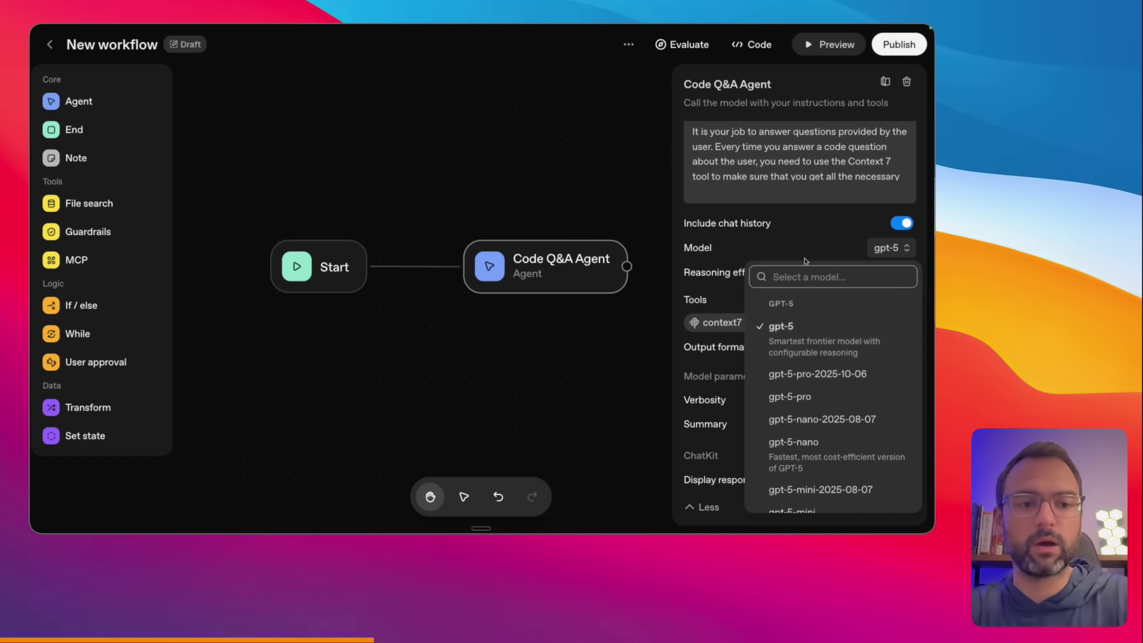
left_click(742, 251)
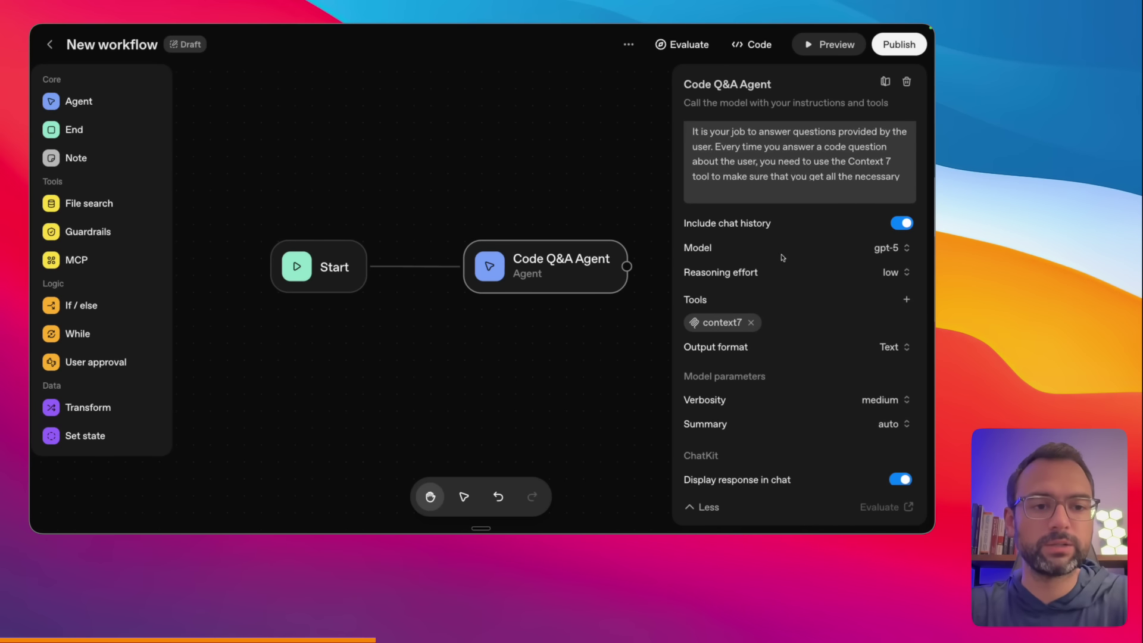
left_click(894, 272)
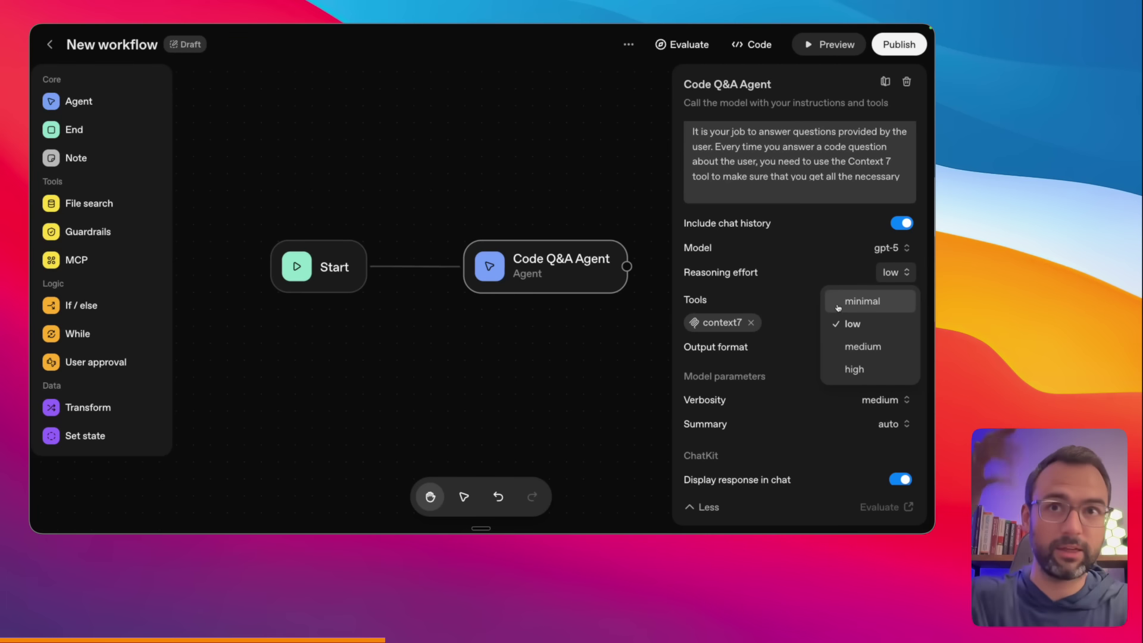
left_click(771, 273)
scroll(781, 294, "down", 2)
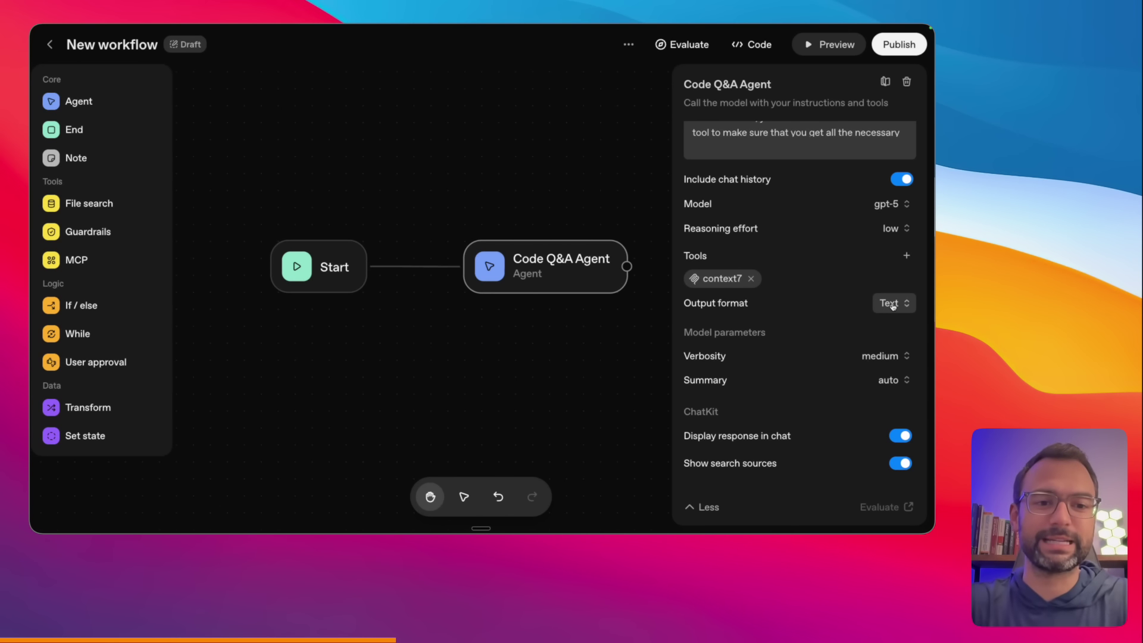
- Review the Text and Widget output formats, keeping output as Text
left_click(892, 306)
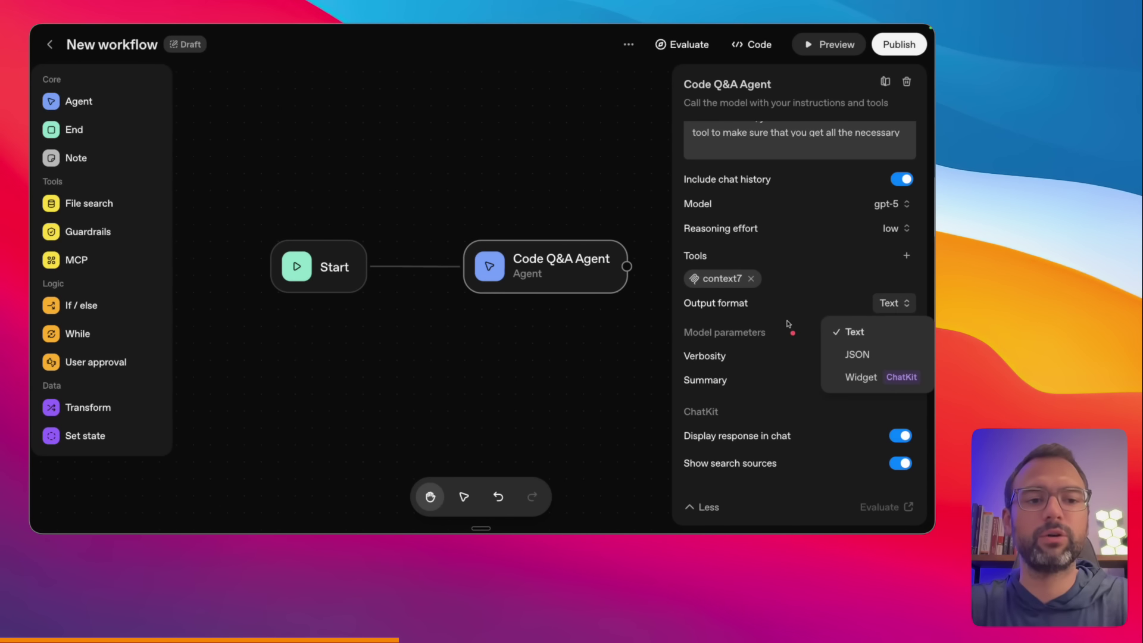
mouse_move(762, 314)
left_mouse_down()
mouse_move(820, 327)
mouse_move(839, 355)
left_mouse_up()
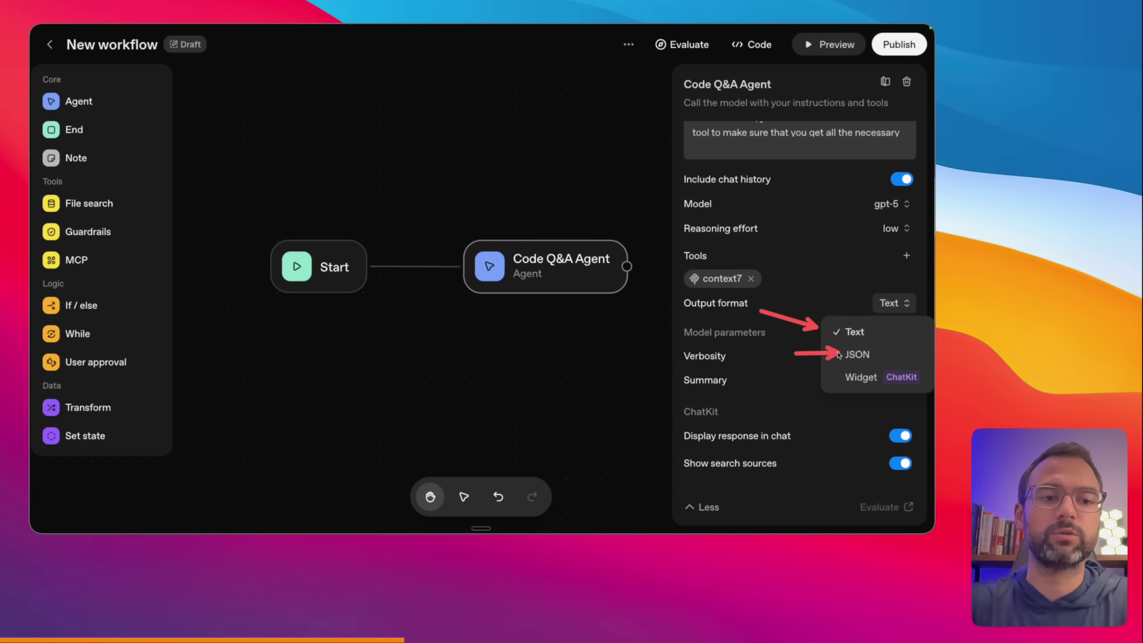
left_click_drag(805, 395, 827, 381)
key("Escape")
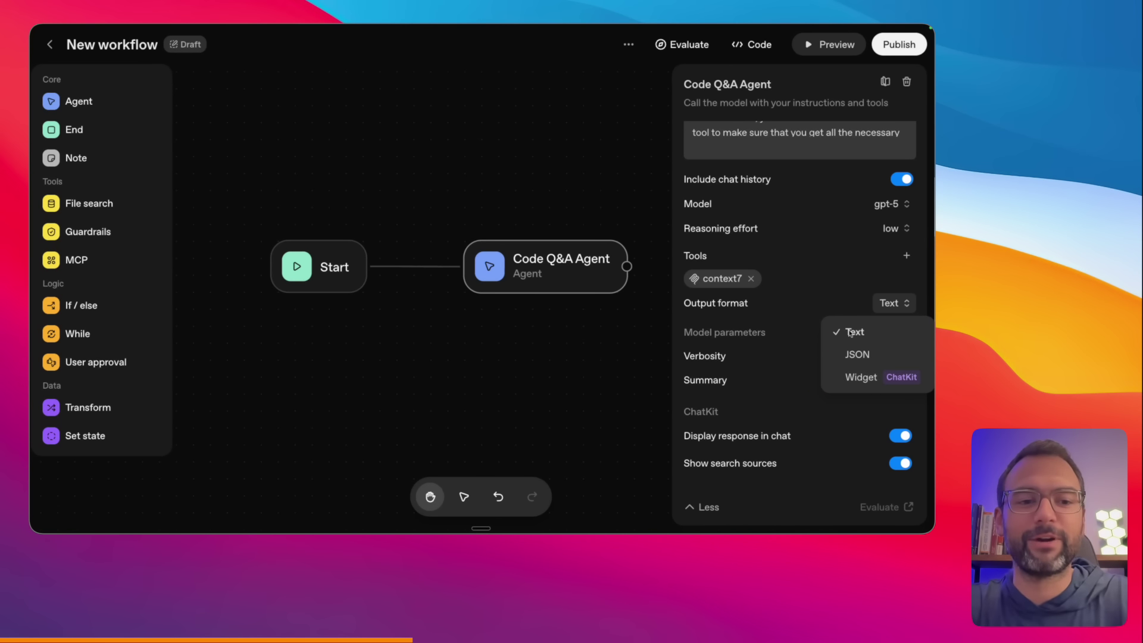
left_click(852, 332)
scroll(761, 327, "down", 3)
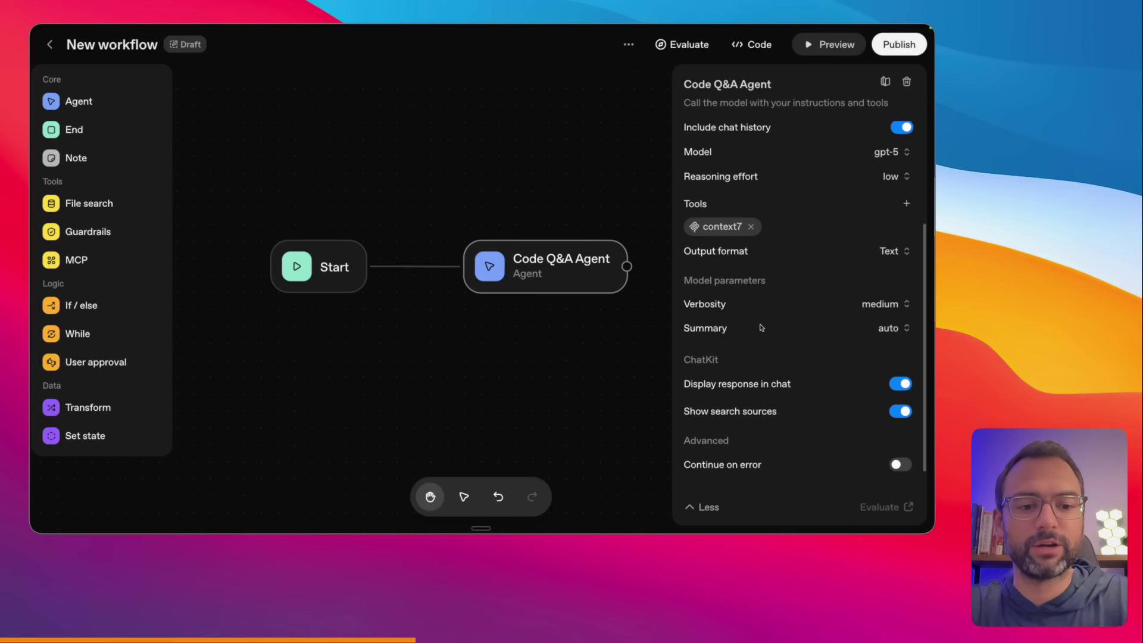
scroll(761, 327, "up", 5)
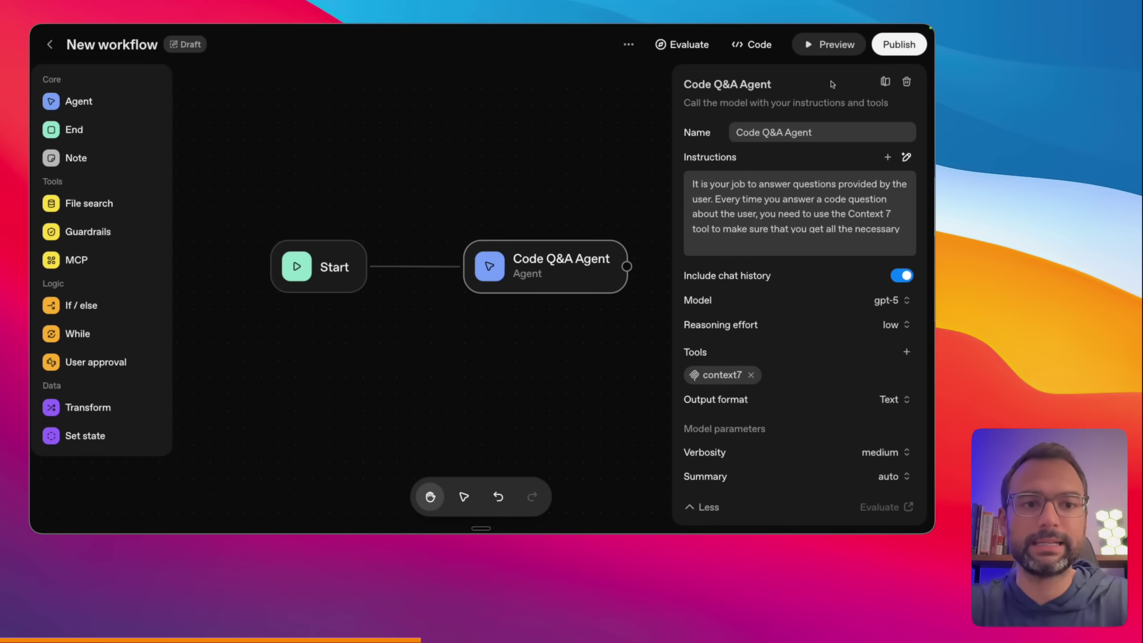
- Append 'Answer the following user question:' plus {{workflow.input_as_text}} to the Code Q&A Agent's instructions and save
left_click(625, 156)
left_click(565, 265)
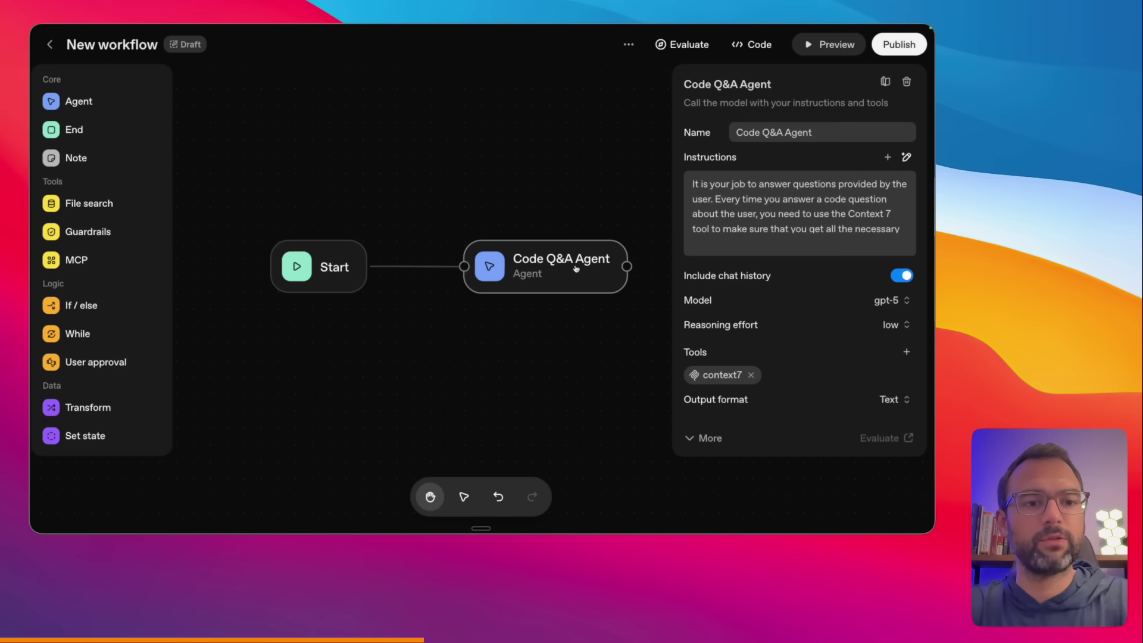
scroll(804, 218, "down", 3)
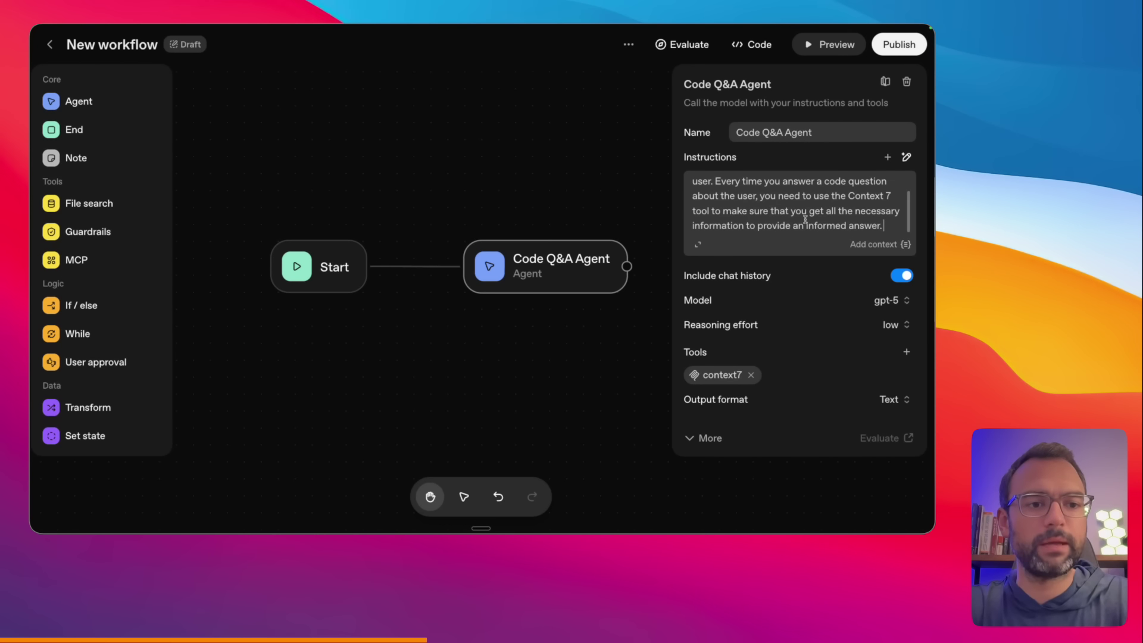
left_click(748, 244)
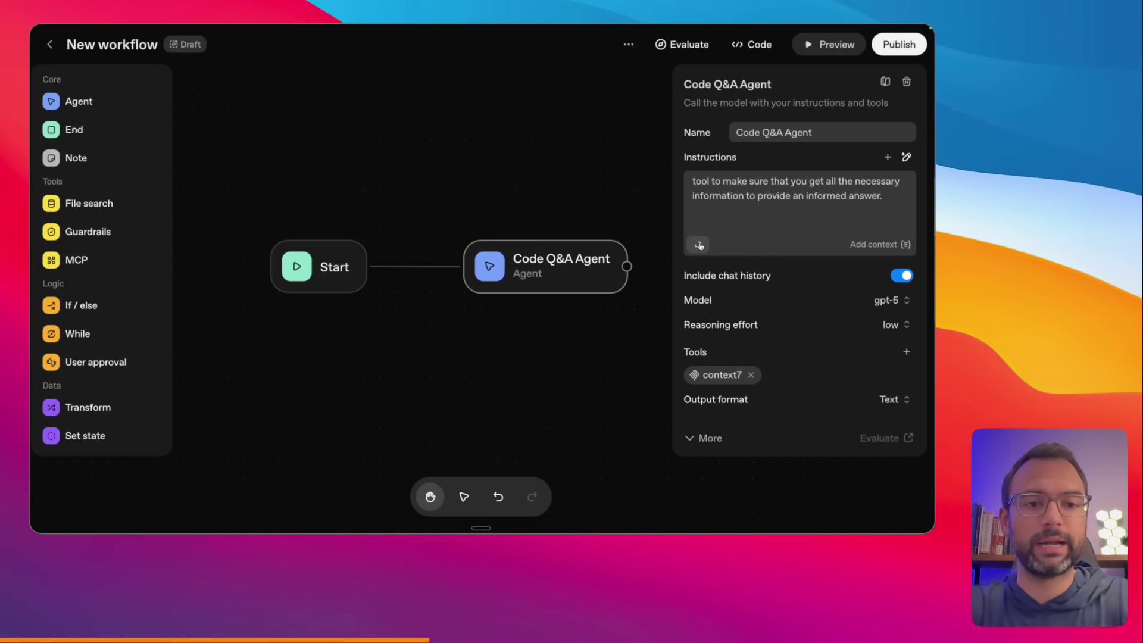
left_click(699, 245)
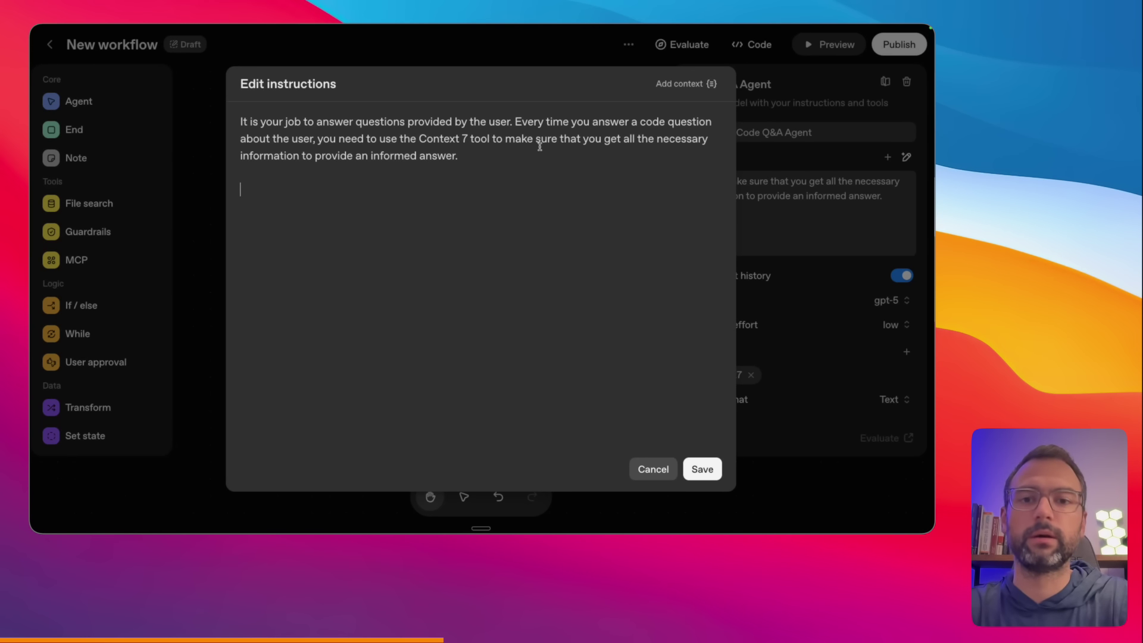
type("Answer the fol")
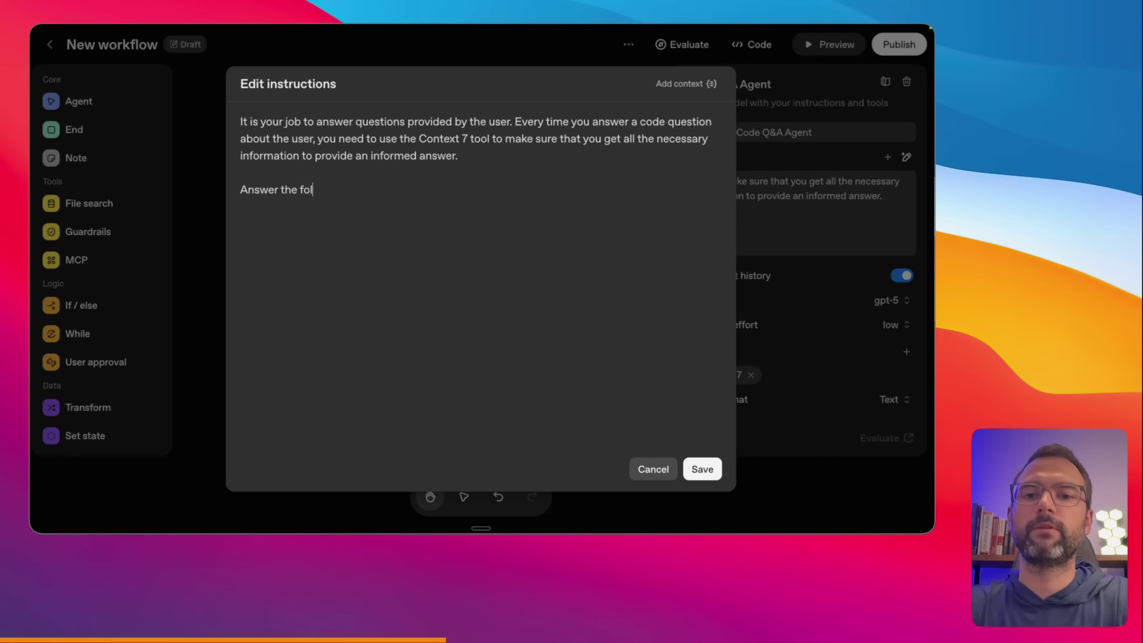
type("lowing user question")
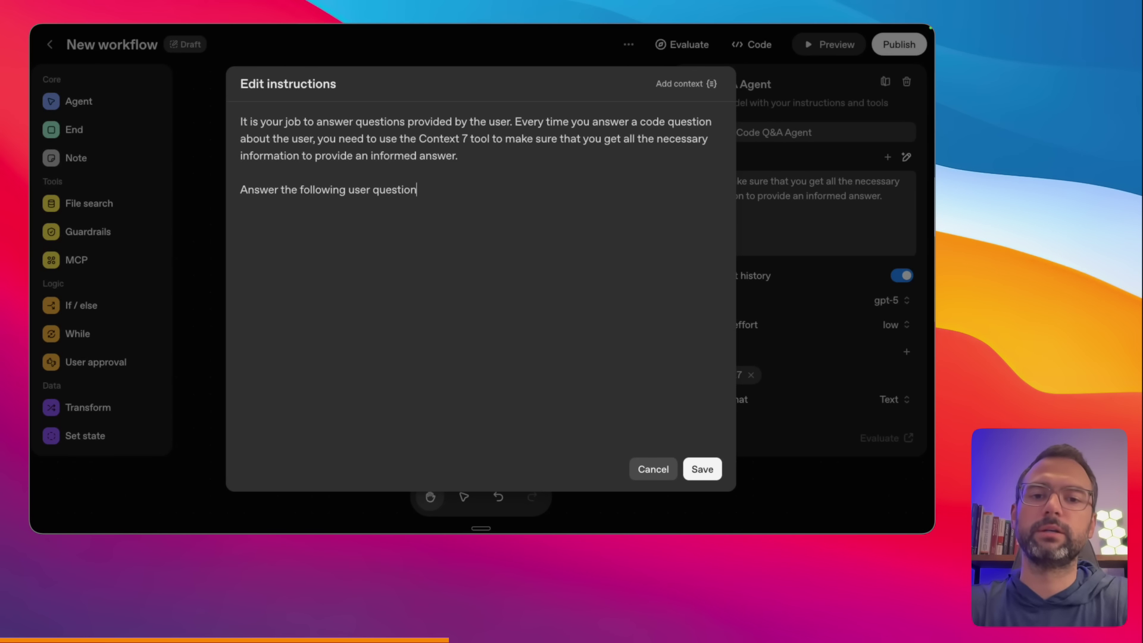
left_click(693, 87)
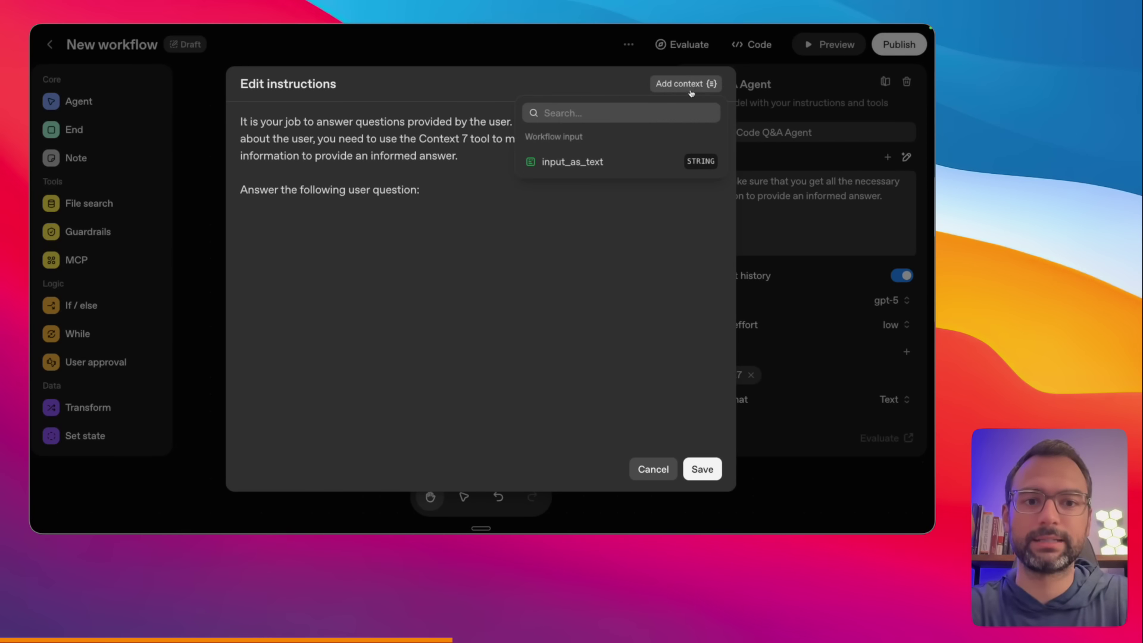
left_click(580, 171)
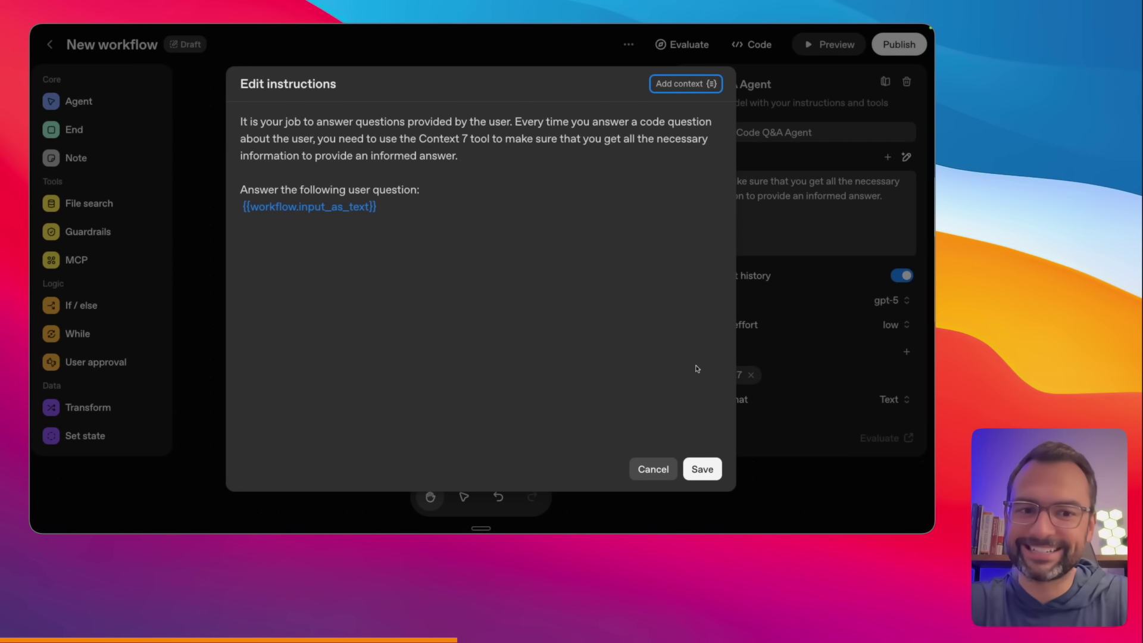
left_click(700, 467)
left_click(337, 272)
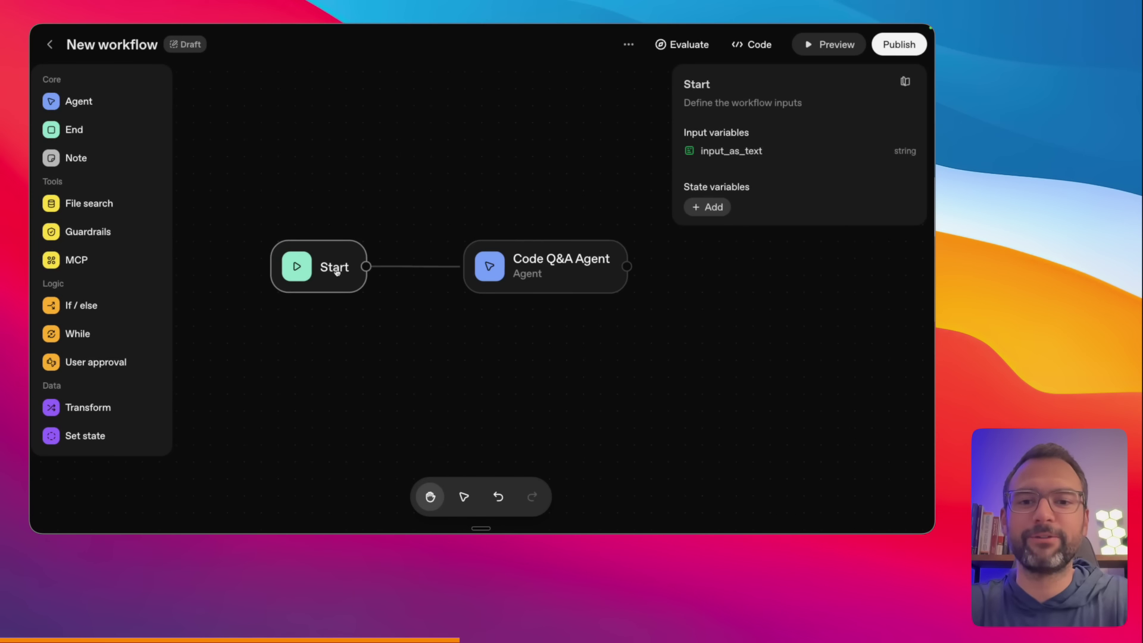
- Open the workflow Preview showing Start linked to Code Q&A Agent and an empty test chat
left_click_drag(433, 133, 365, 227)
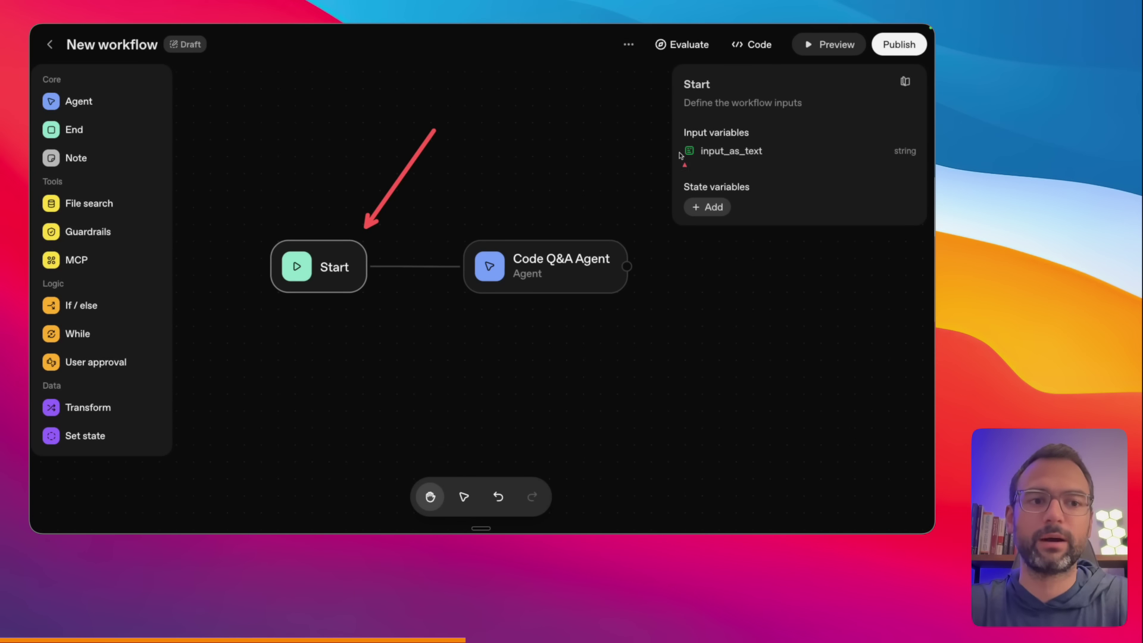
left_click_drag(682, 164, 742, 166)
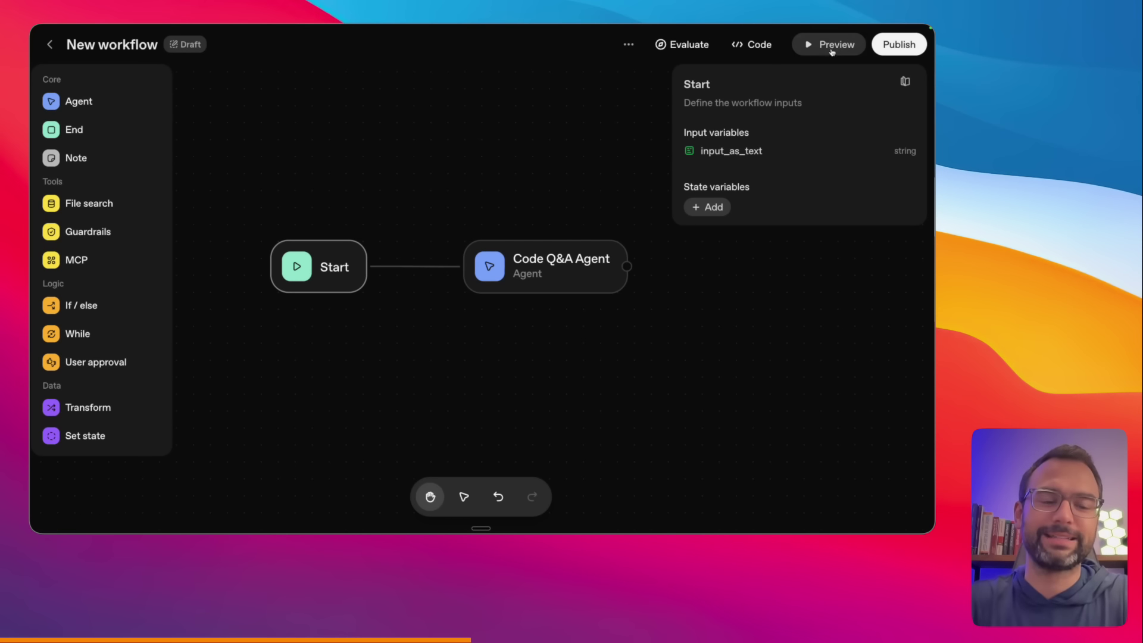
left_click_drag(816, 177, 816, 65)
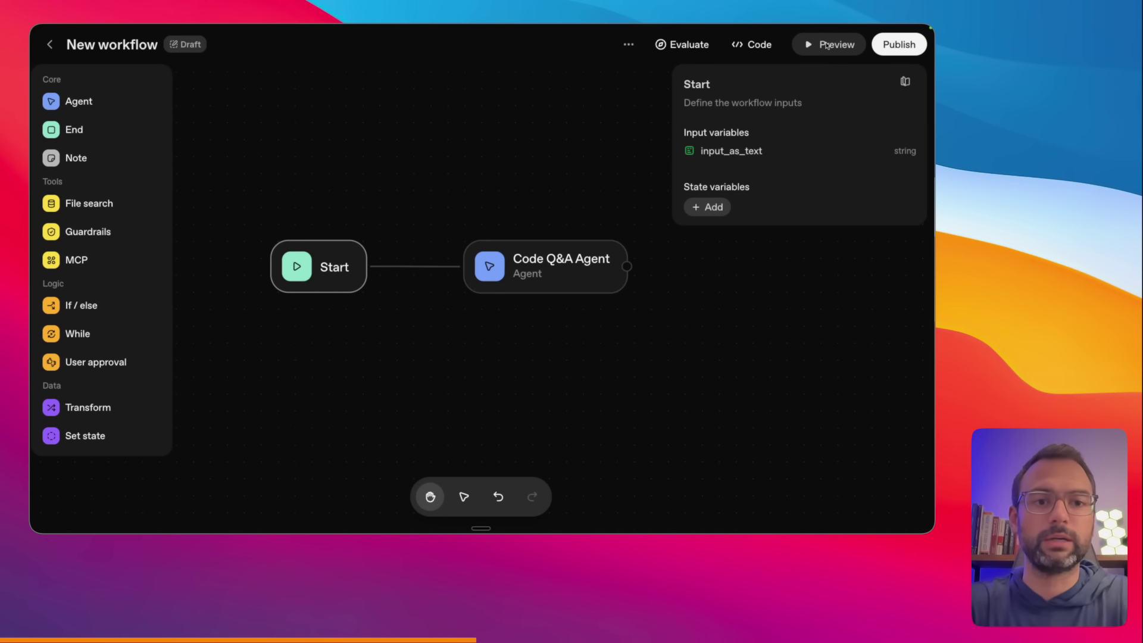
left_click(826, 47)
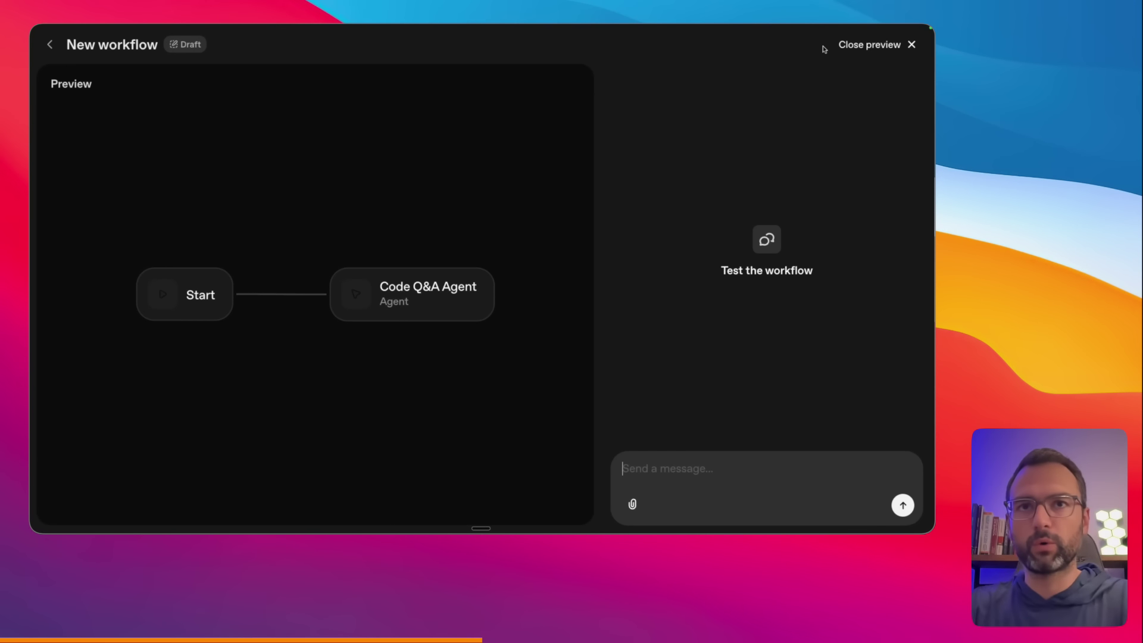
- Ask the preview chat 'What is the latest version of vercel ai sdk'
left_click(685, 471)
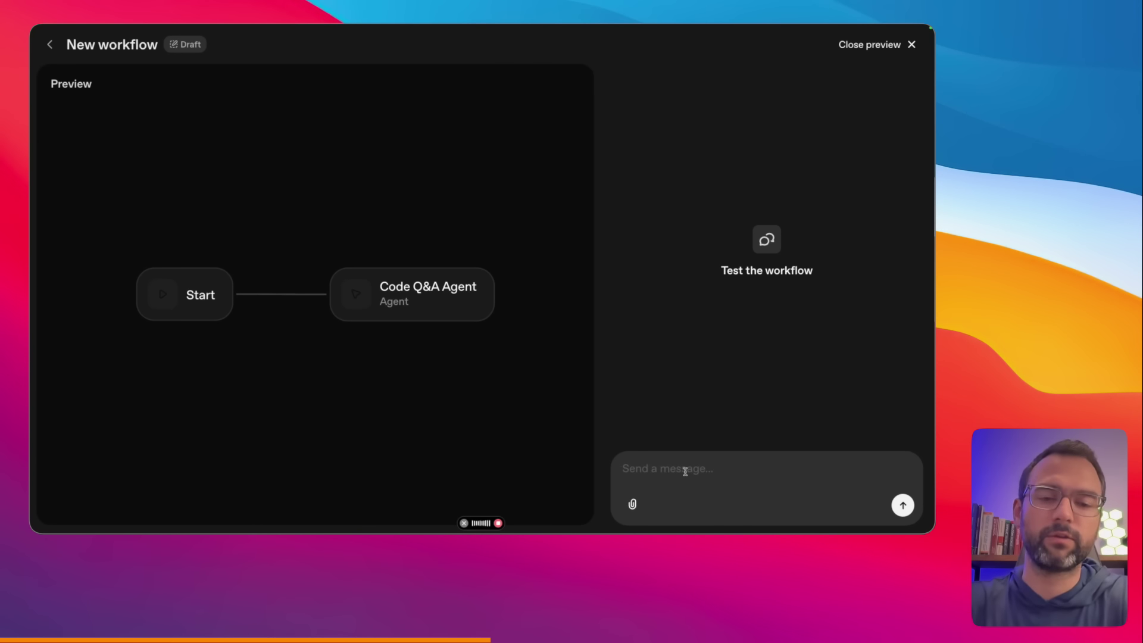
type("ver")
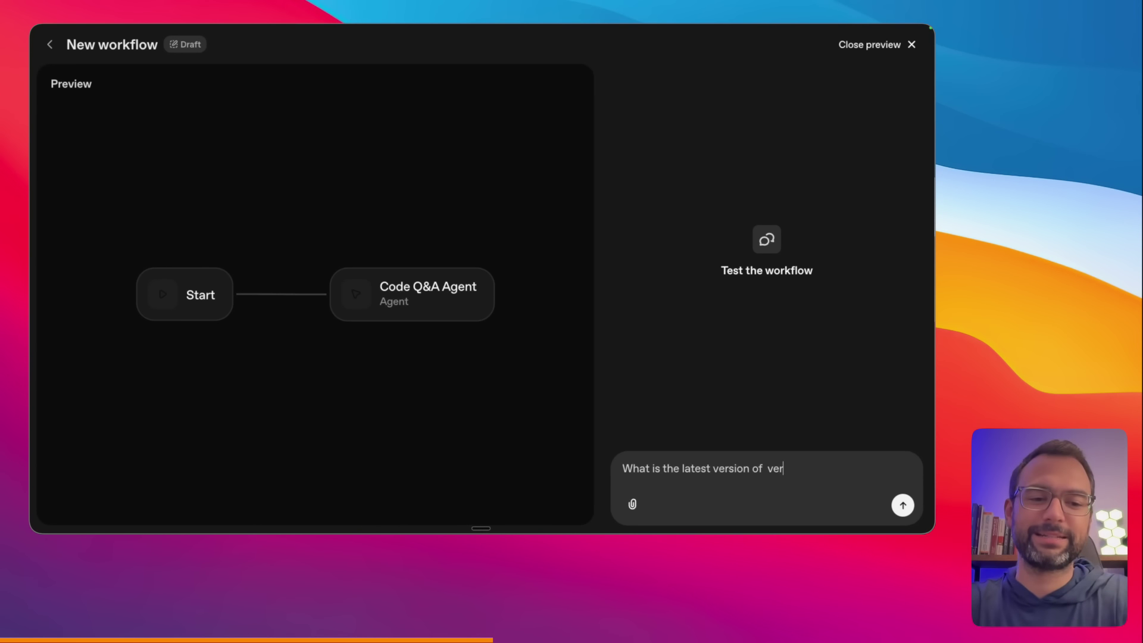
type("cel ai sdk")
key("Return")
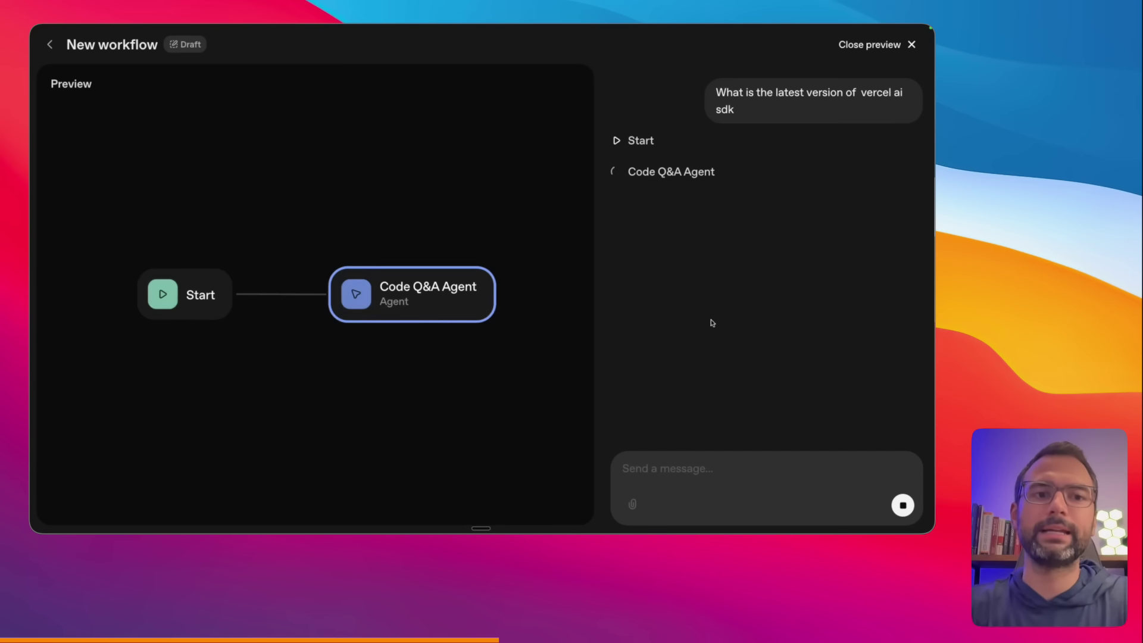
left_click_drag(863, 106, 900, 106)
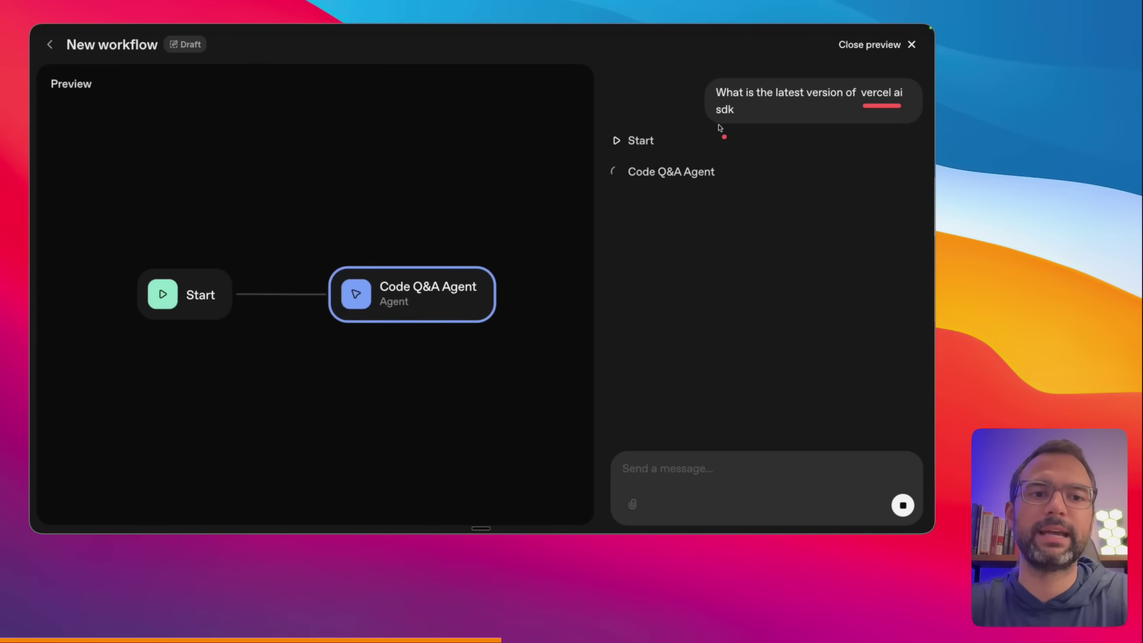
left_click_drag(711, 124, 738, 124)
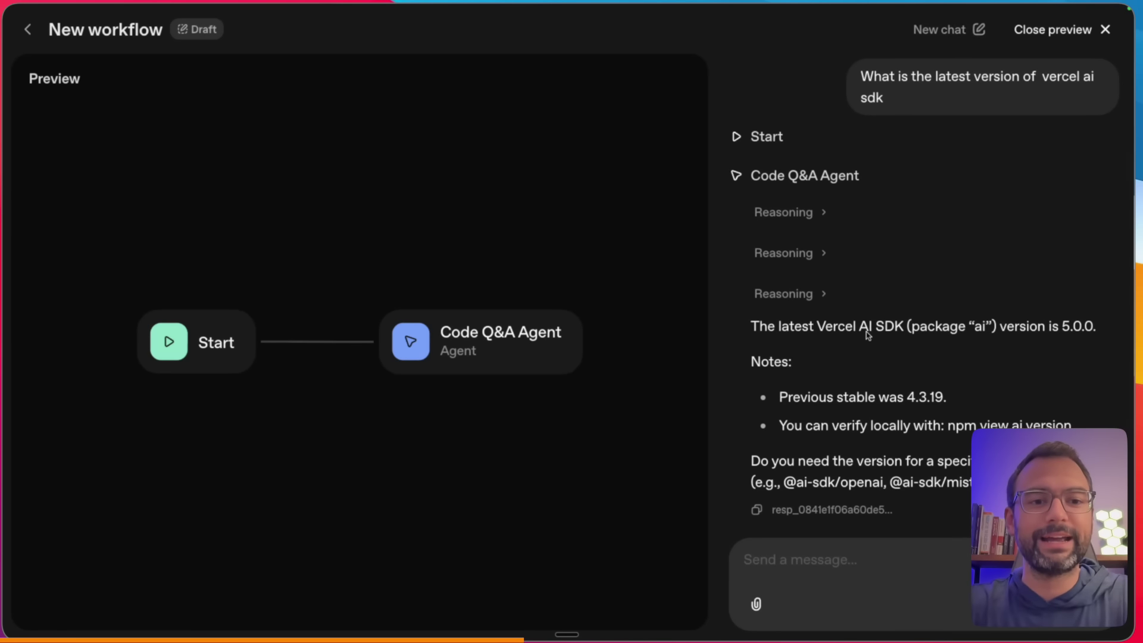
left_click(801, 214)
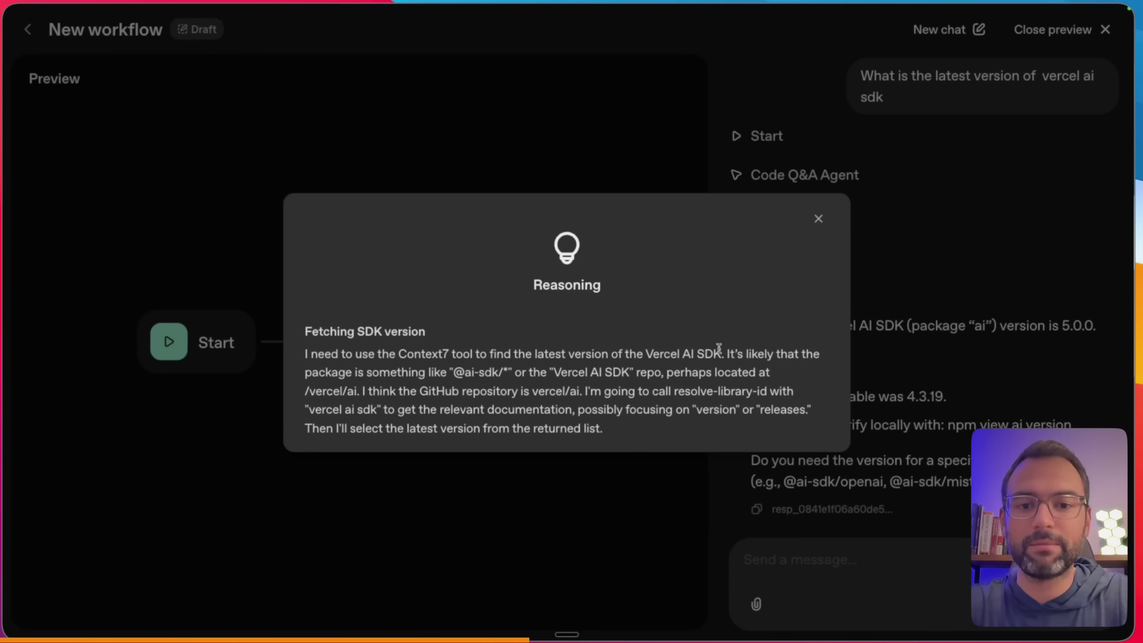
left_click_drag(449, 380, 513, 380)
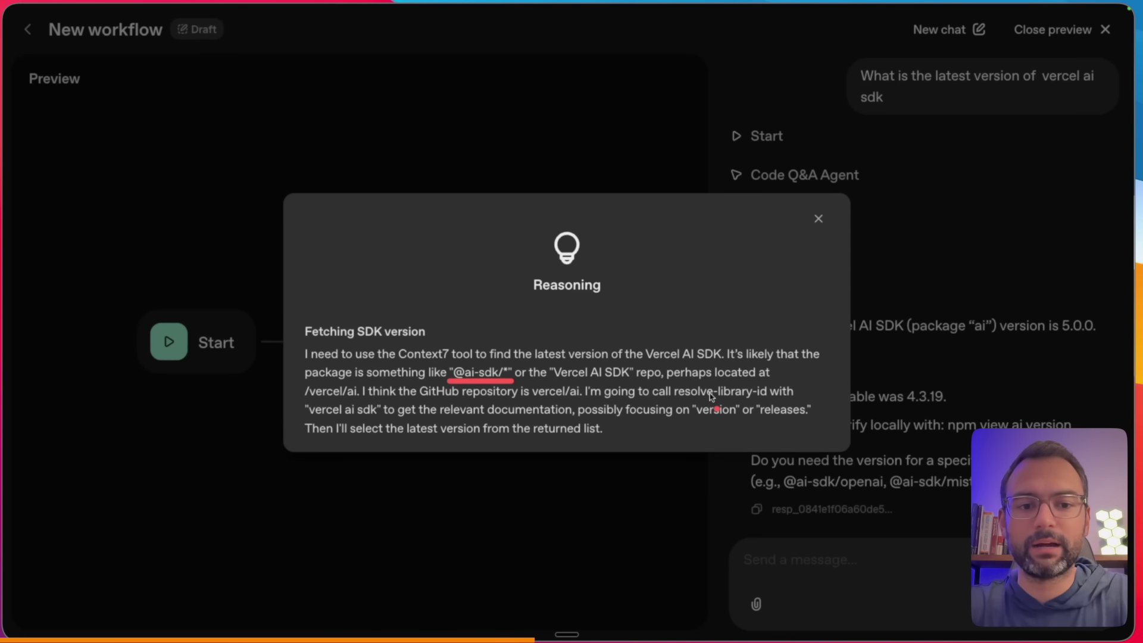
left_click_drag(677, 400, 747, 399)
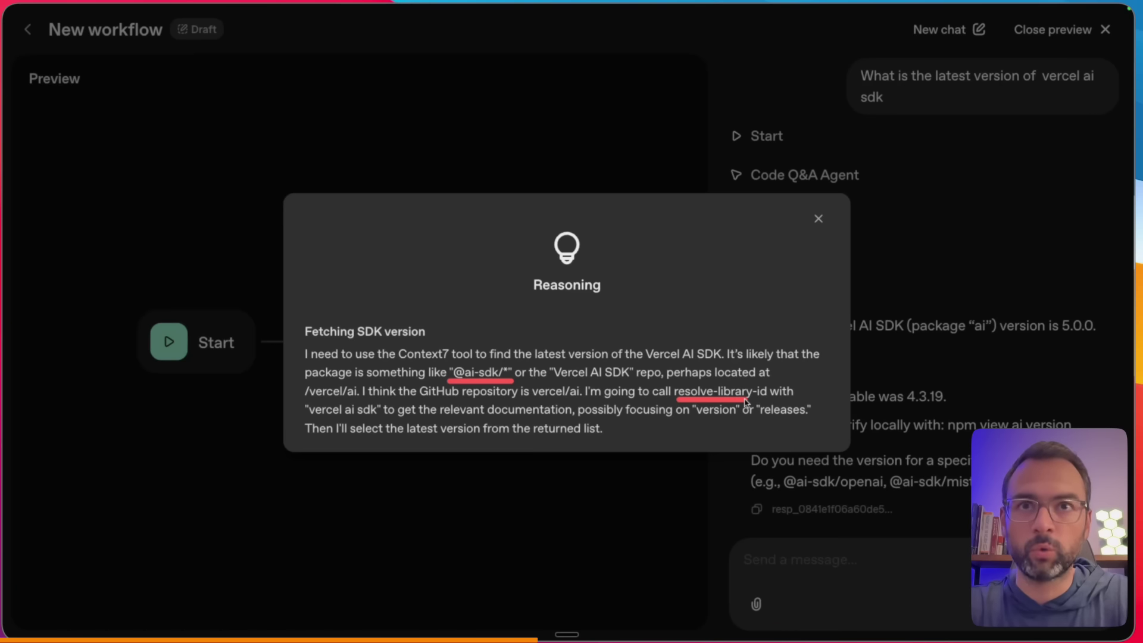
left_click(311, 429)
left_click_drag(298, 408, 355, 407)
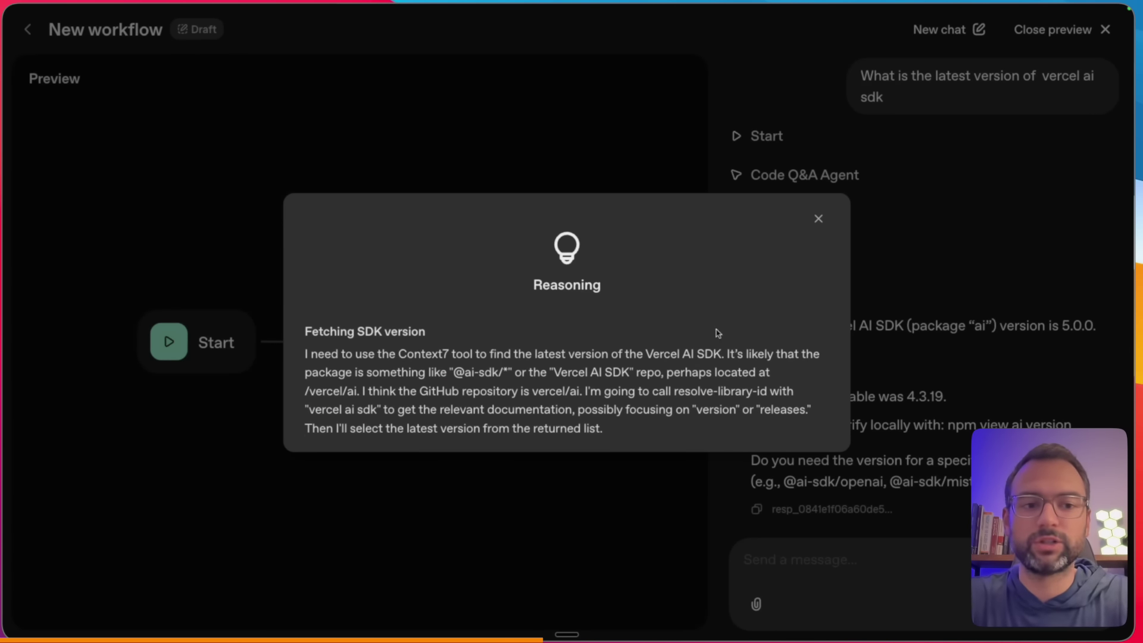
left_click(913, 415)
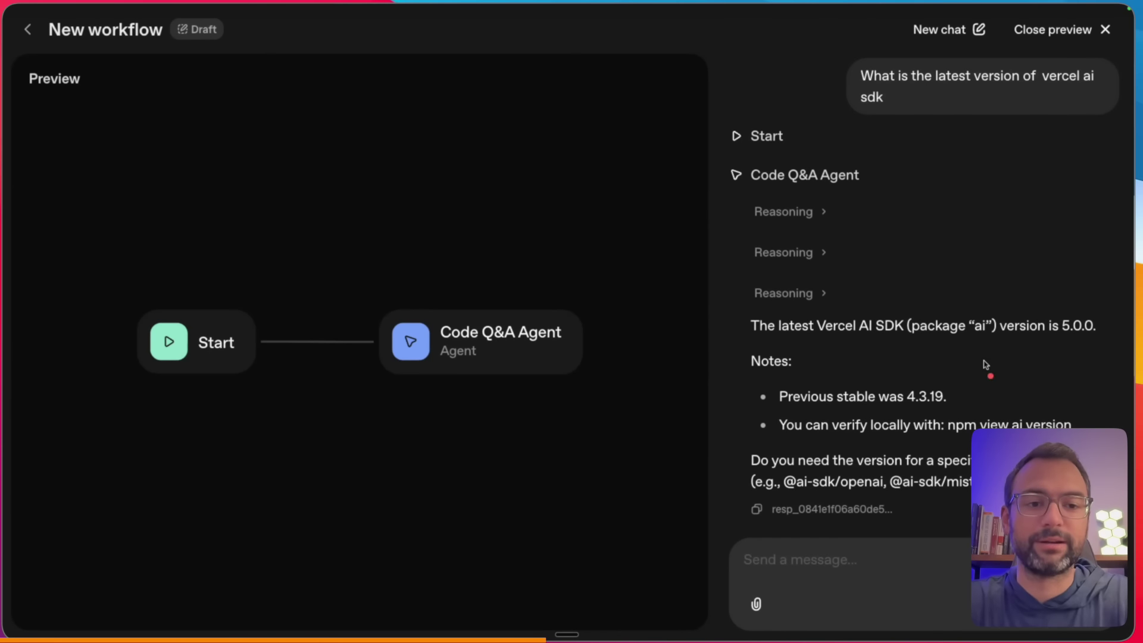
left_click_drag(1044, 341, 1100, 341)
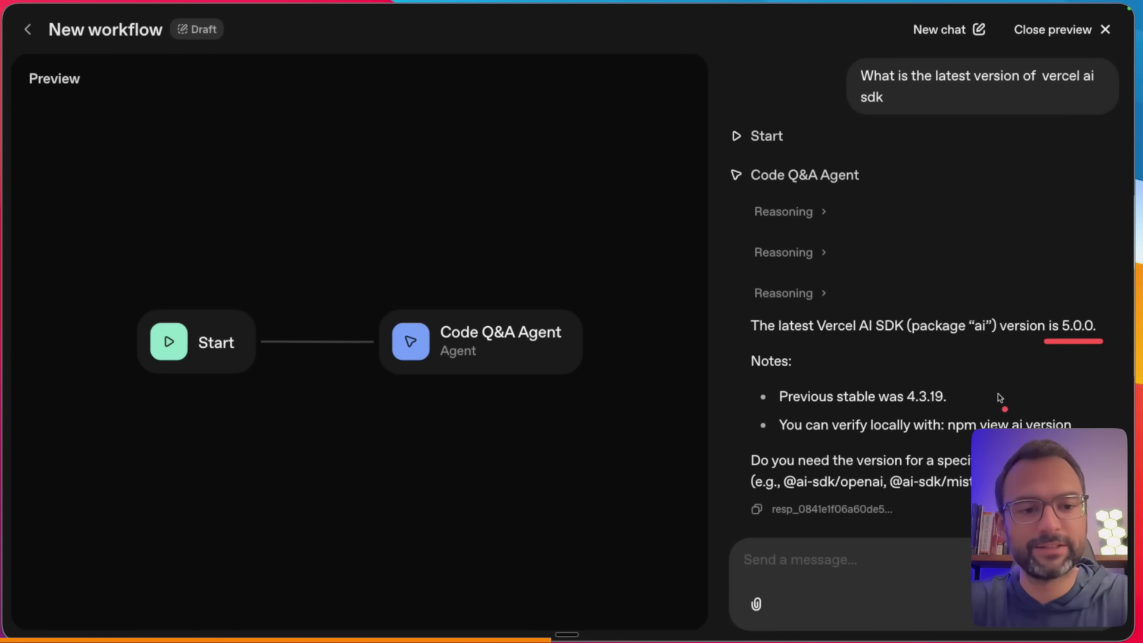
scroll(929, 459, "down", 1)
left_click_drag(775, 500, 840, 500)
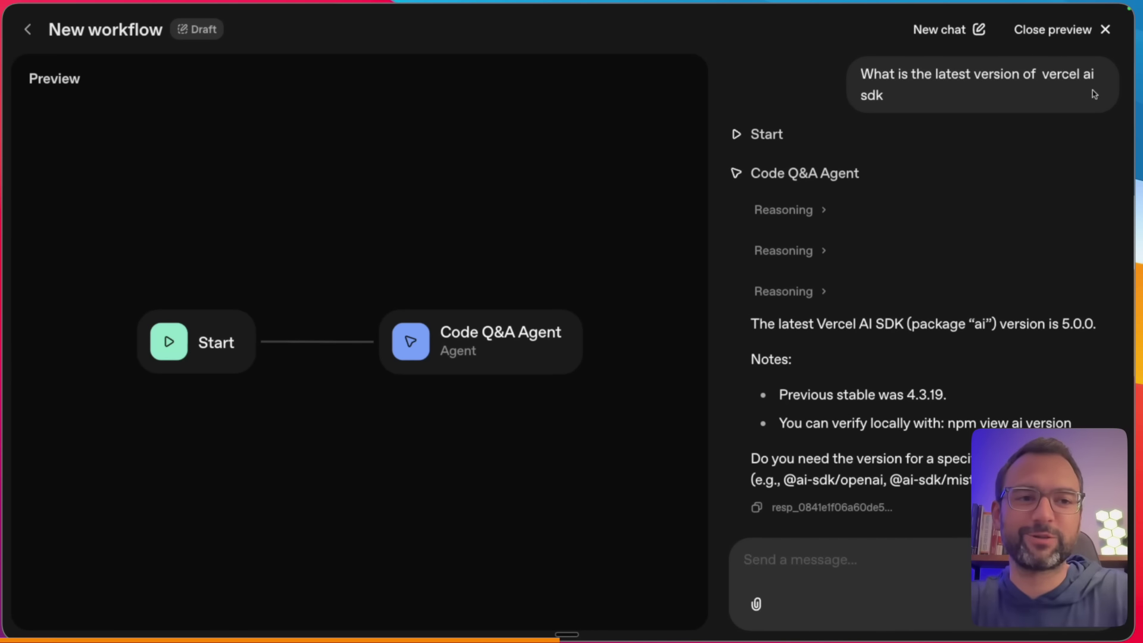
- Back in the editor, spread Start and Code Q&A Agent apart and delete their connecting edge
left_click(1105, 31)
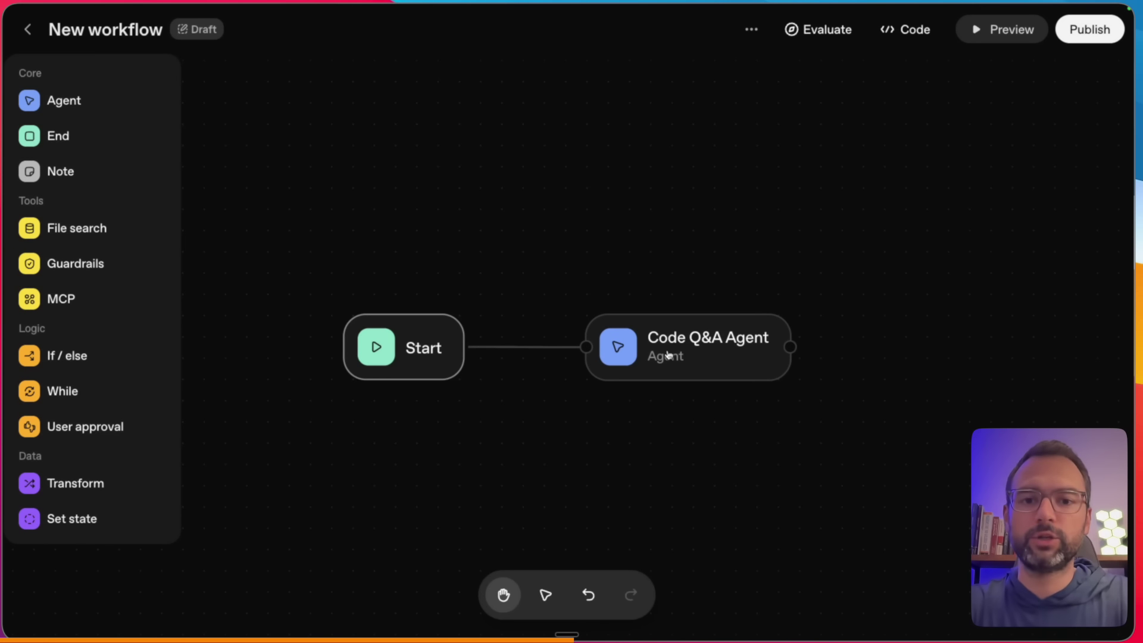
left_click_drag(667, 355, 838, 354)
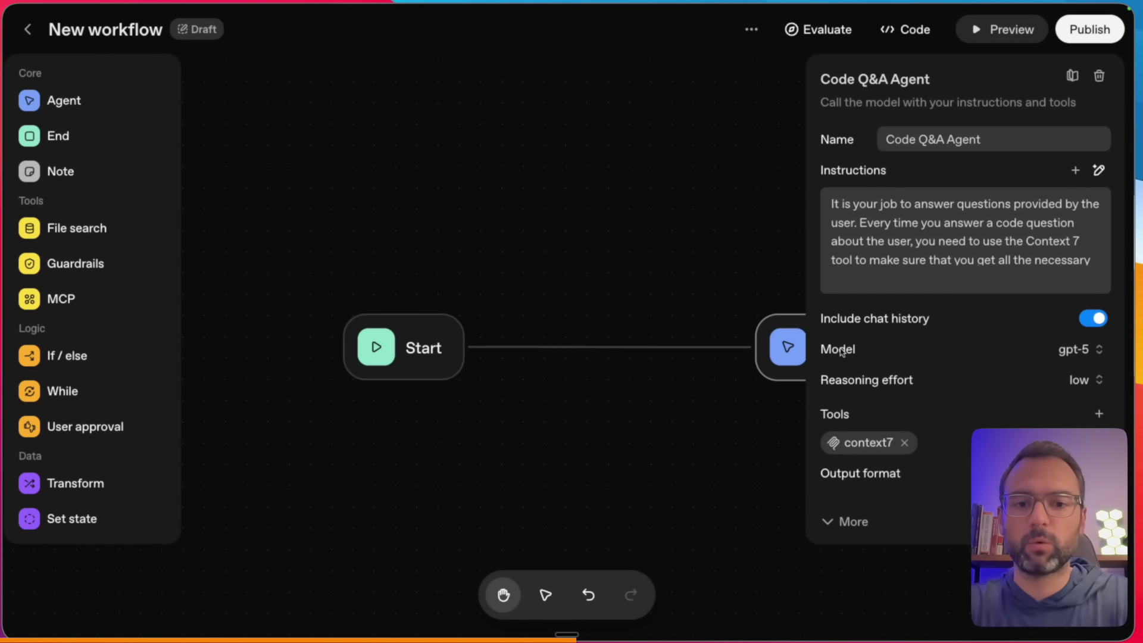
left_click_drag(463, 346, 322, 347)
left_click(443, 348)
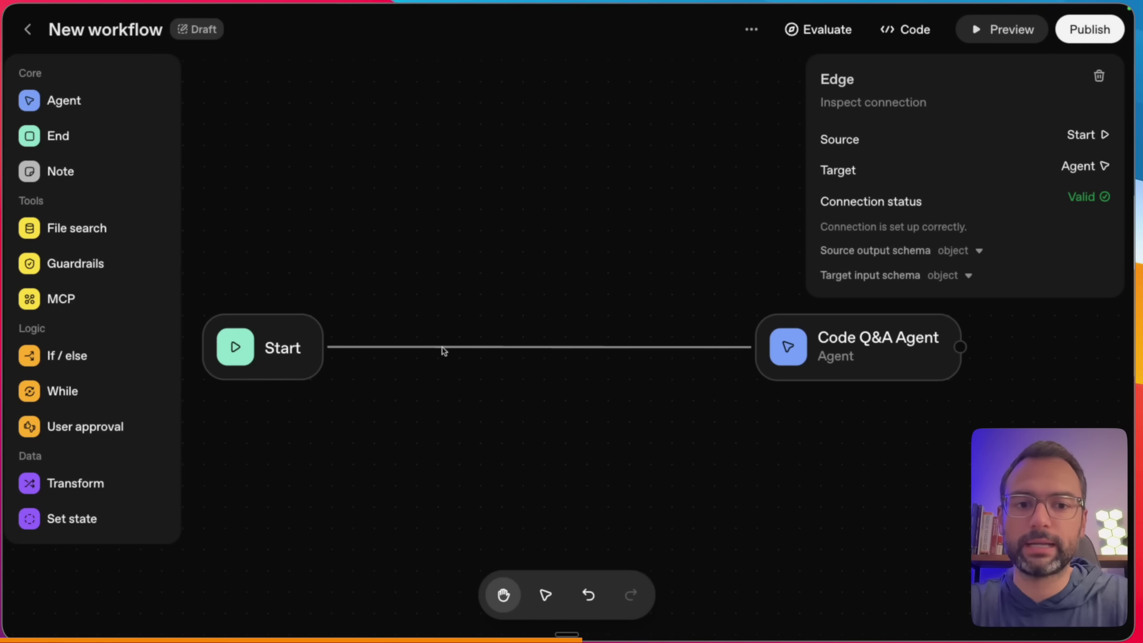
key("BackSpace")
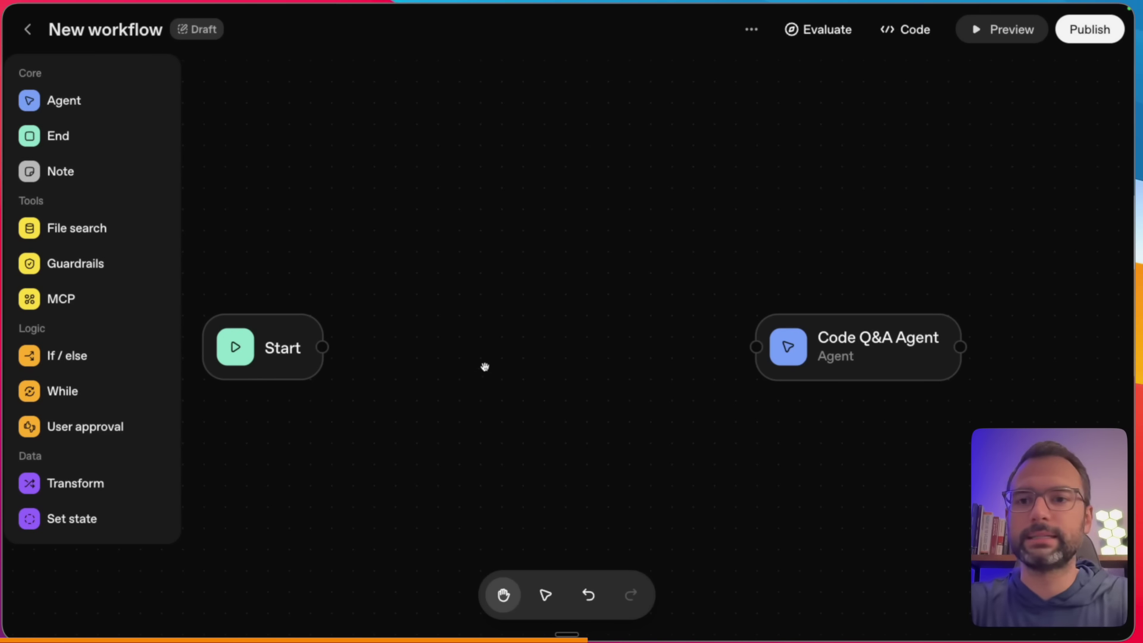
- Move Code Q&A Agent up and place a new Agent node below it
left_click(817, 355)
left_click_drag(817, 355, 819, 247)
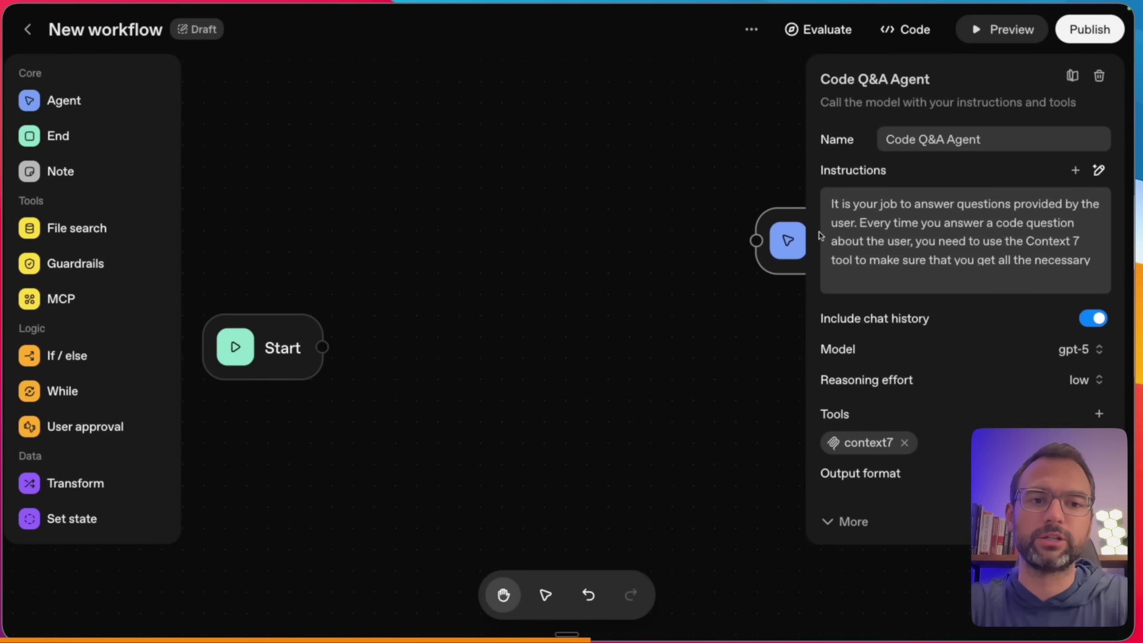
left_click(699, 245)
left_click_drag(61, 100, 612, 318)
left_click_drag(617, 365, 816, 377)
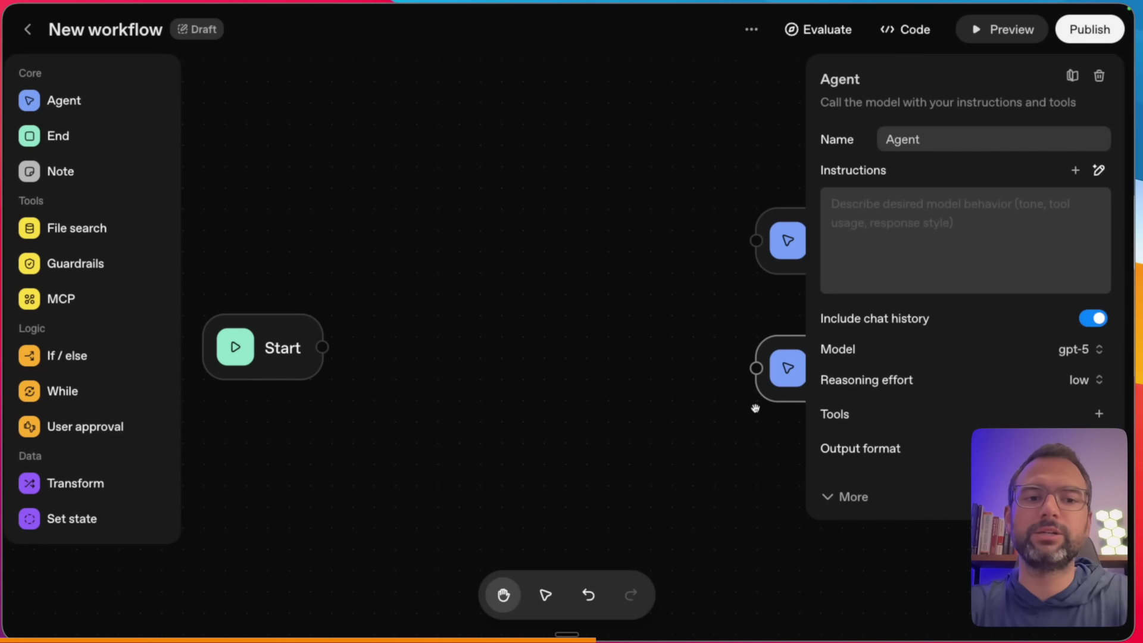
left_click(754, 405)
left_click_drag(810, 435, 731, 391)
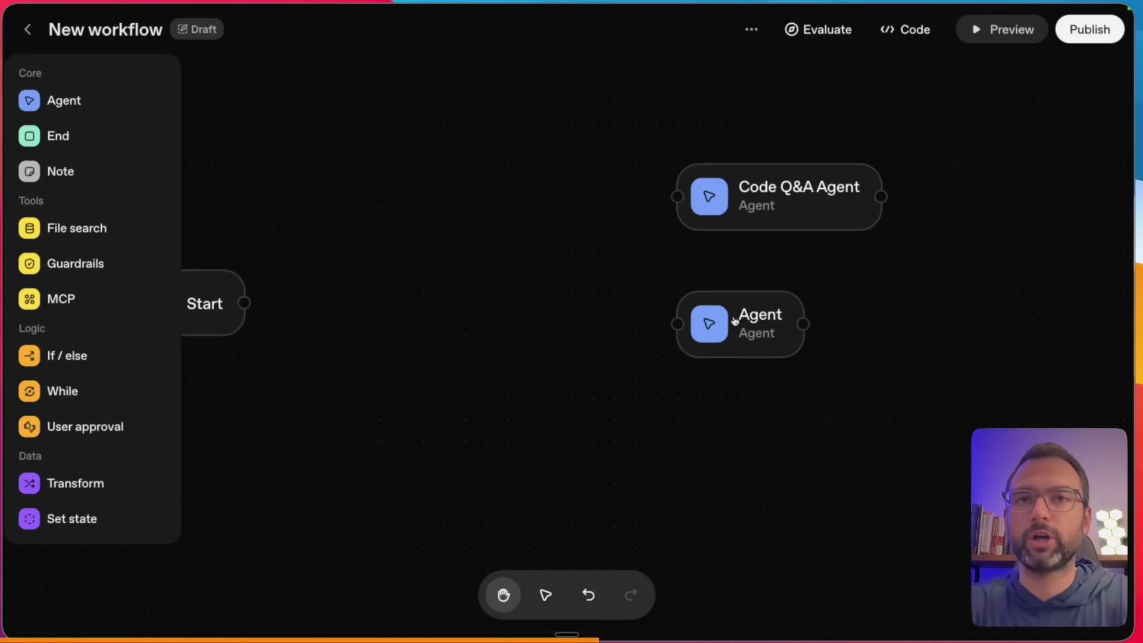
- Rename the new agent to Genera Q&A Agent
left_click(769, 334)
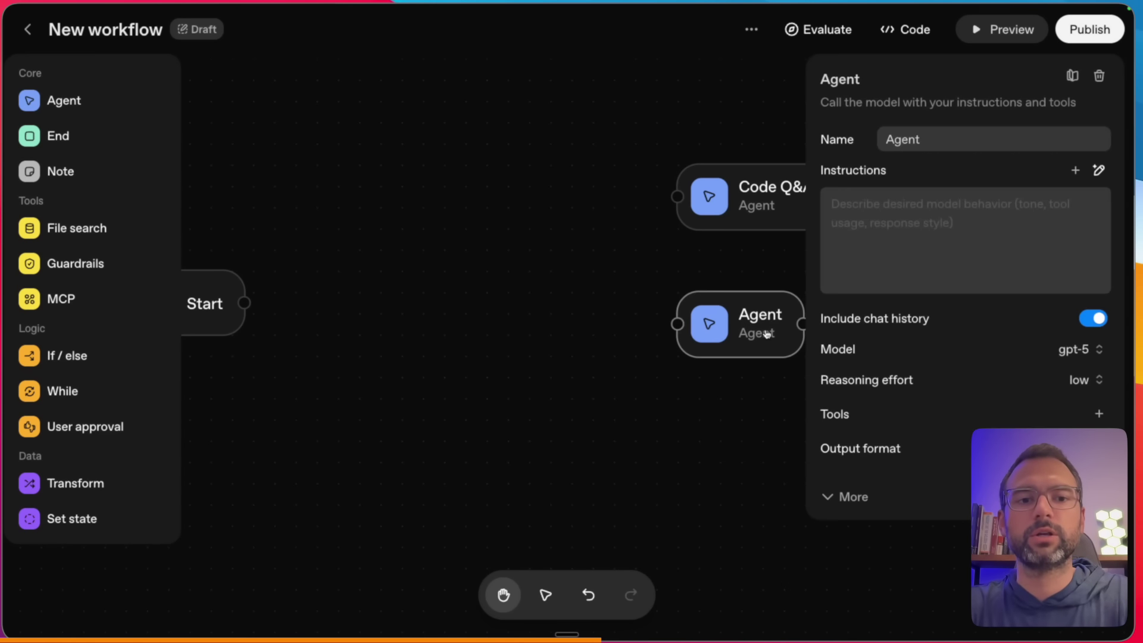
double_click(921, 141)
type("Genera !&")
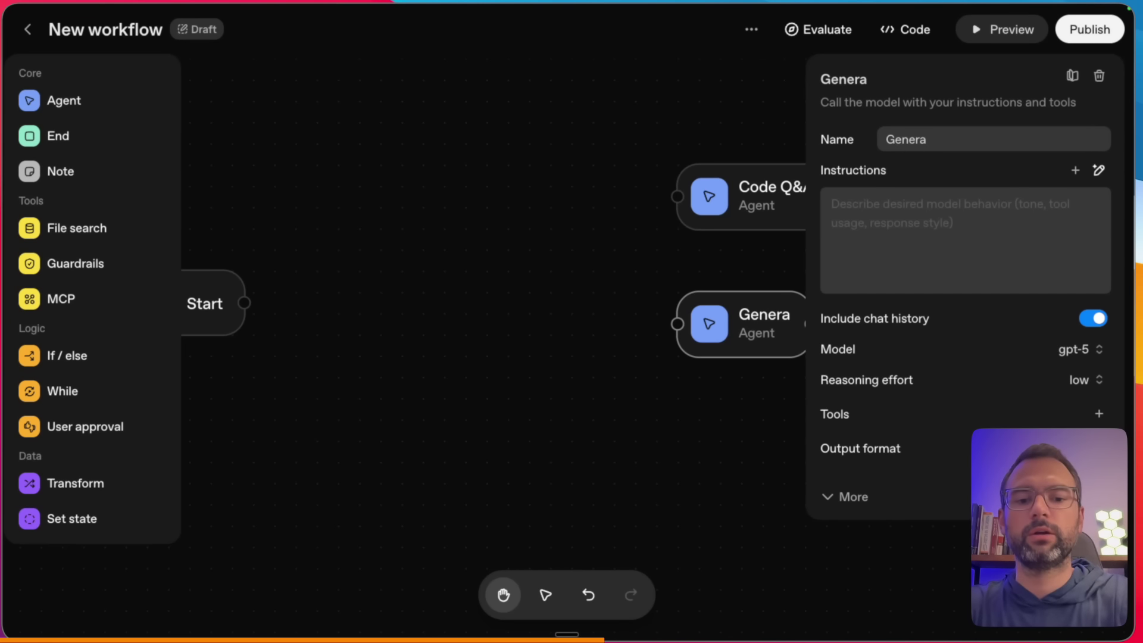
key("BackSpace")
type("Agent")
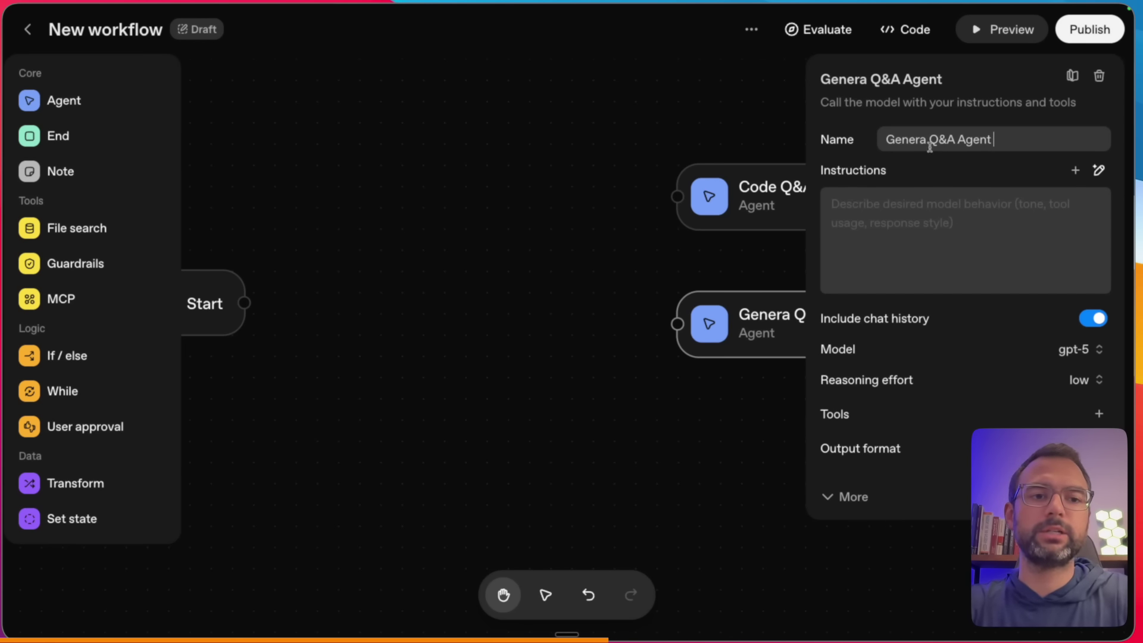
- Dictate instructions to answer general questions using web search, correcting the opening word to 'I'
left_click(924, 223)
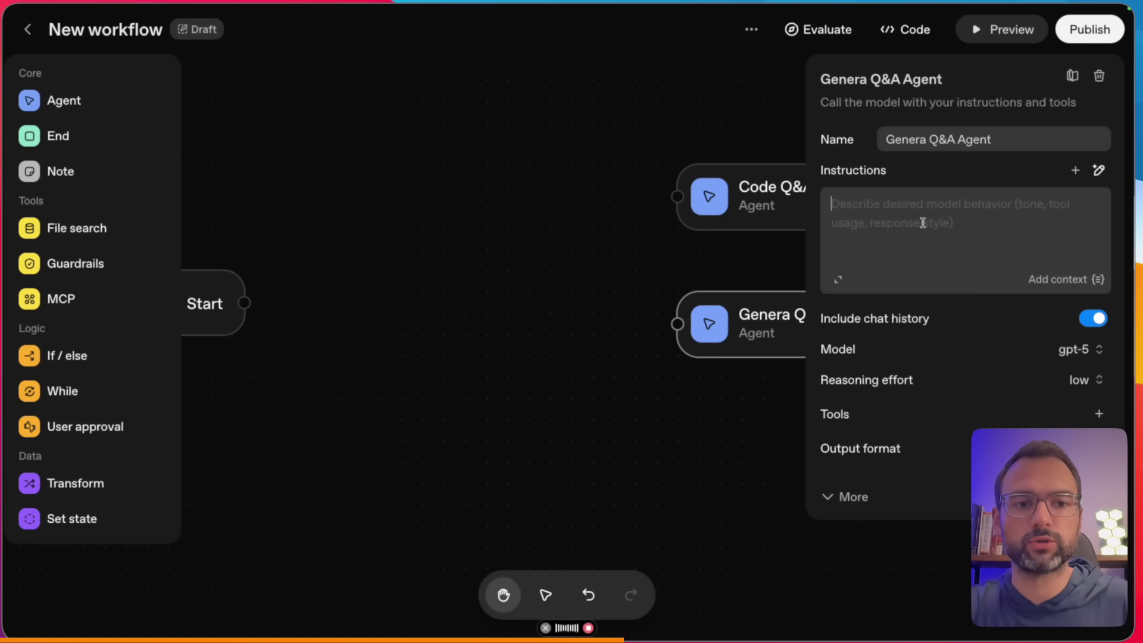
left_click(862, 204)
key("super+shift+Left")
type("I")
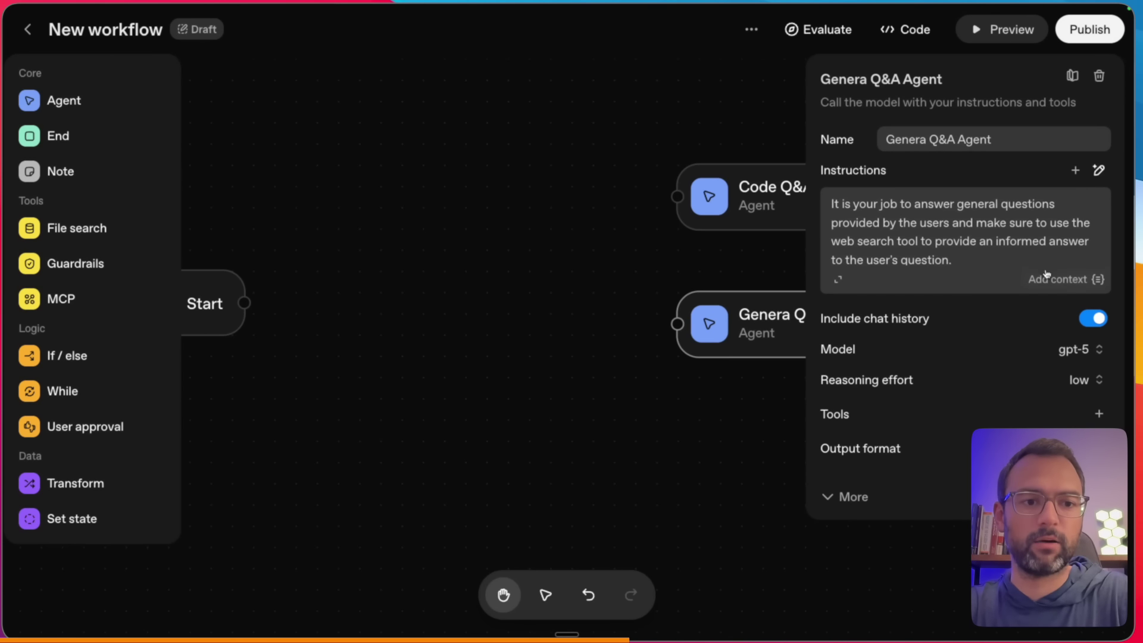
- End the instructions with a 'User Question:' line, fixing the 'Querstion' typo
left_click(997, 262)
key("Return")
key("Return")
type("User")
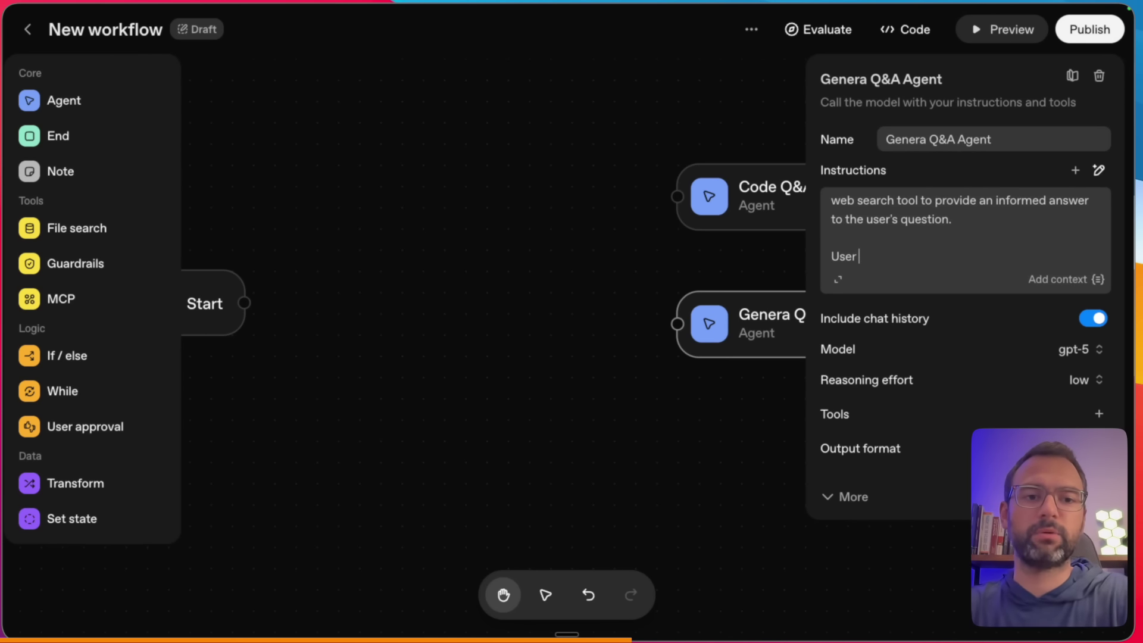
type(" Querstion")
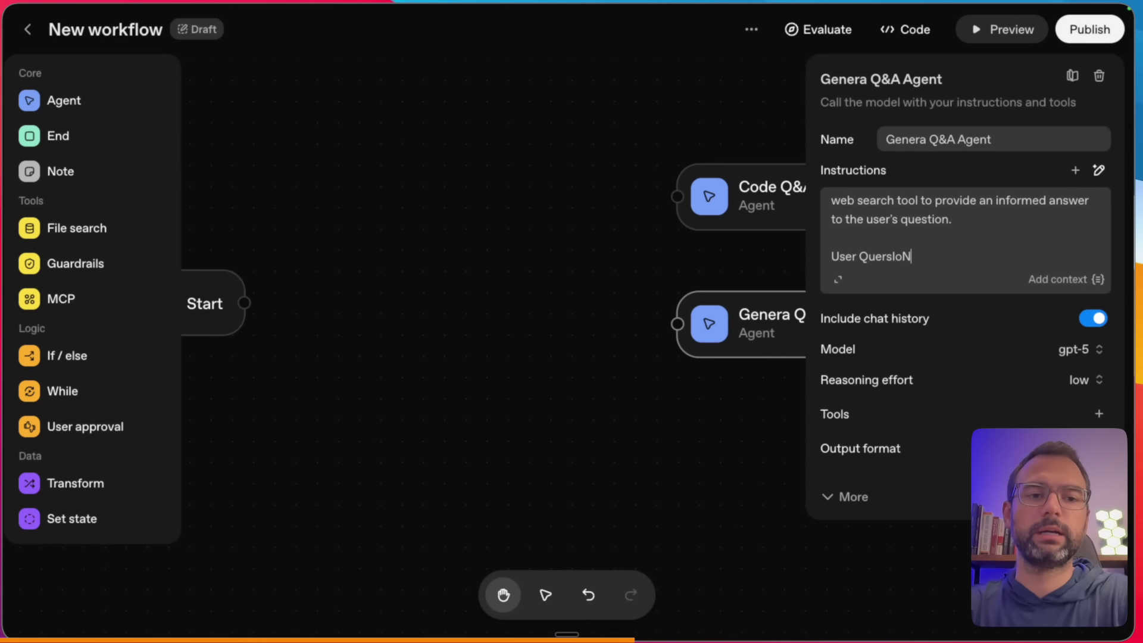
type(":")
key("Return")
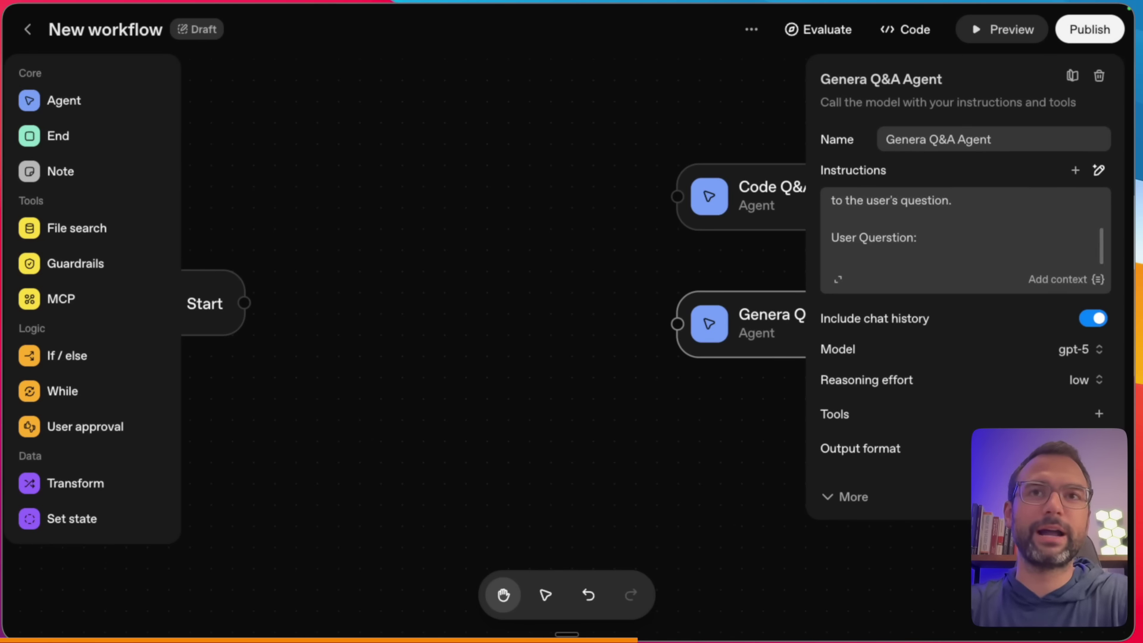
left_click_drag(344, 350, 123, 355)
left_click_drag(22, 373, 76, 374)
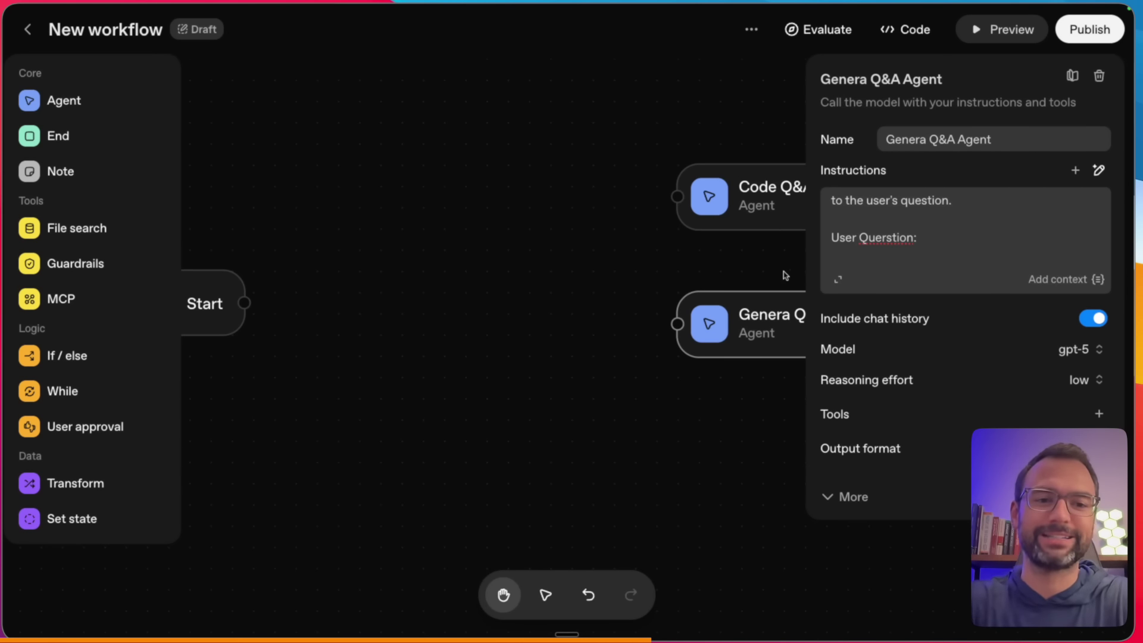
double_click(894, 238)
right_click(897, 238)
left_click(918, 242)
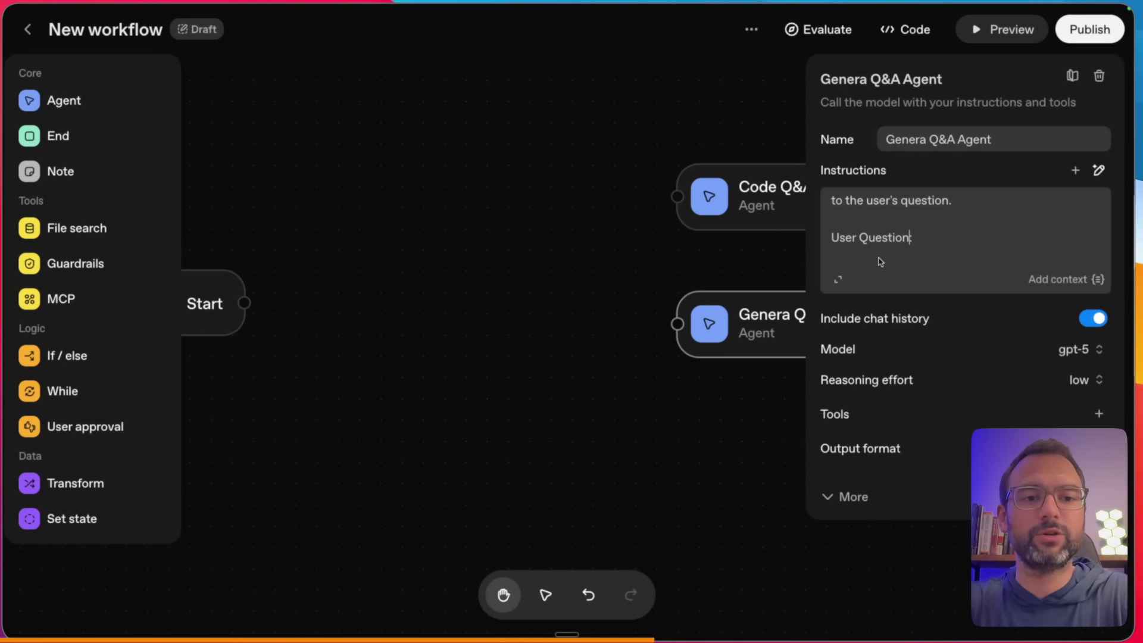
type(":")
key("Return")
left_click(1047, 283)
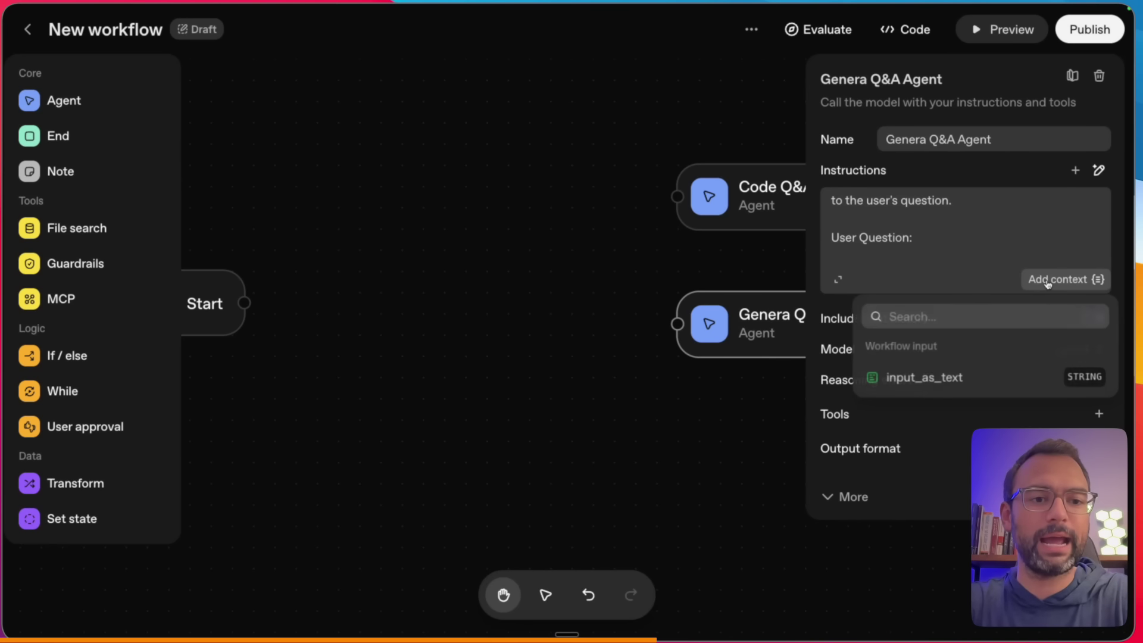
- Insert {{workflow.input_as_text}} under the 'User Question:' line of Genera Q&A Agent's instructions
left_click(923, 375)
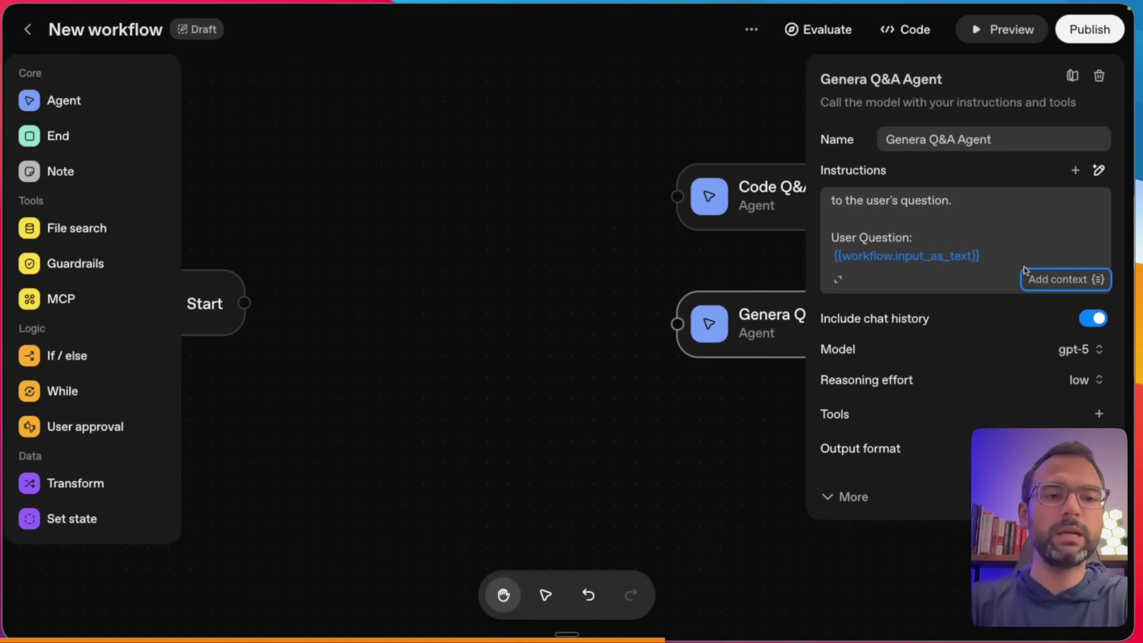
left_click_drag(863, 332, 1113, 338)
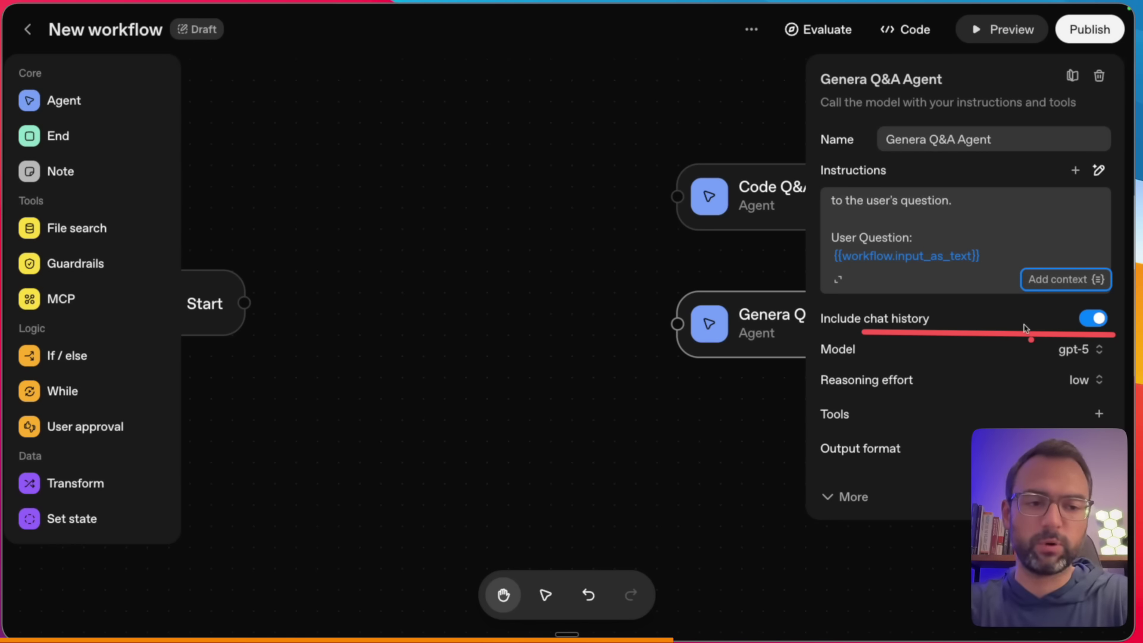
left_click_drag(985, 274, 1046, 305)
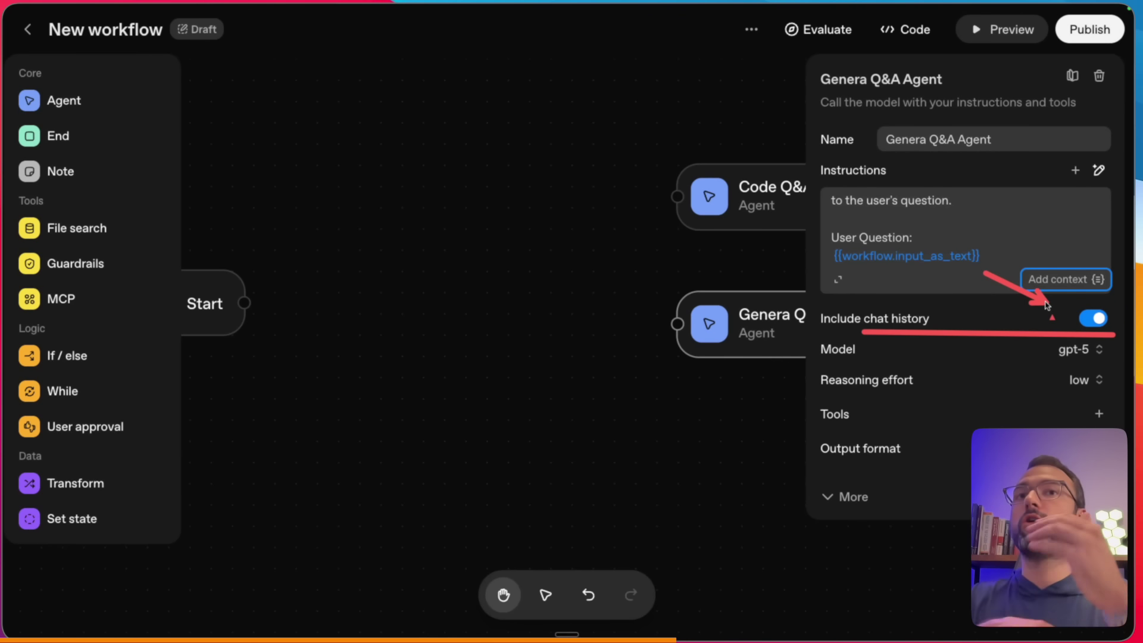
key("Escape")
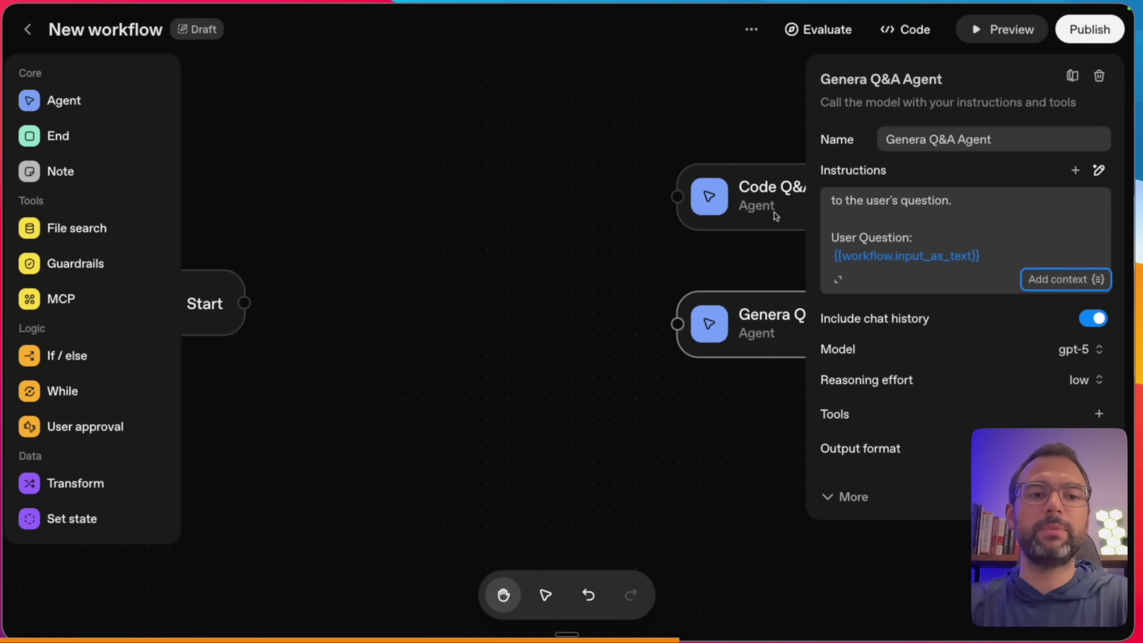
left_click_drag(628, 87, 691, 150)
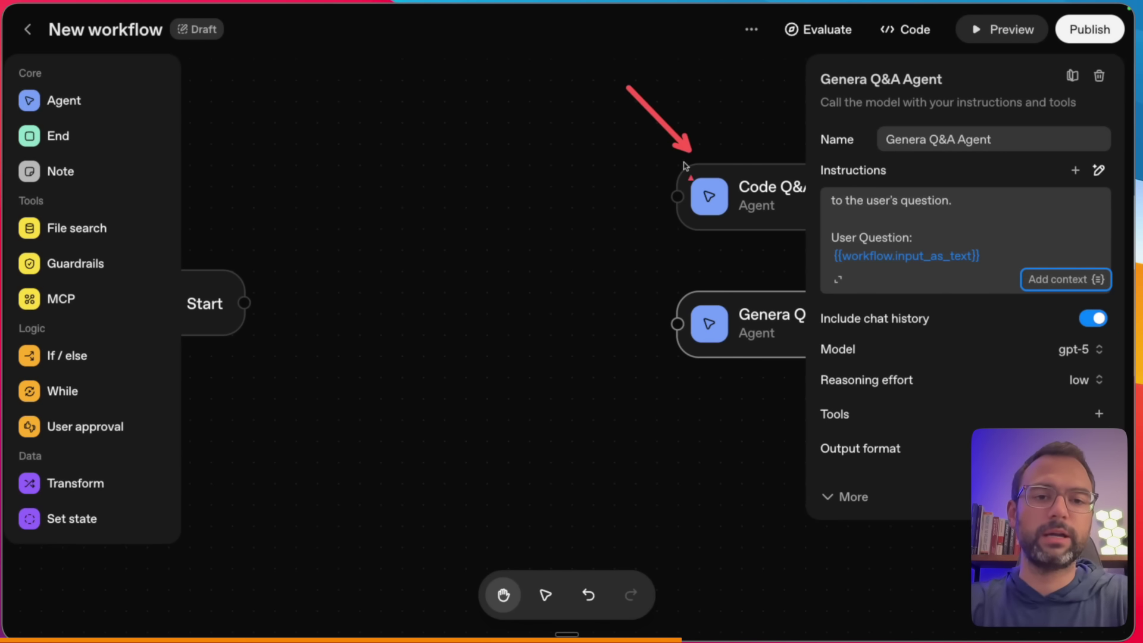
left_click_drag(556, 221, 692, 309)
left_click_drag(667, 364, 768, 365)
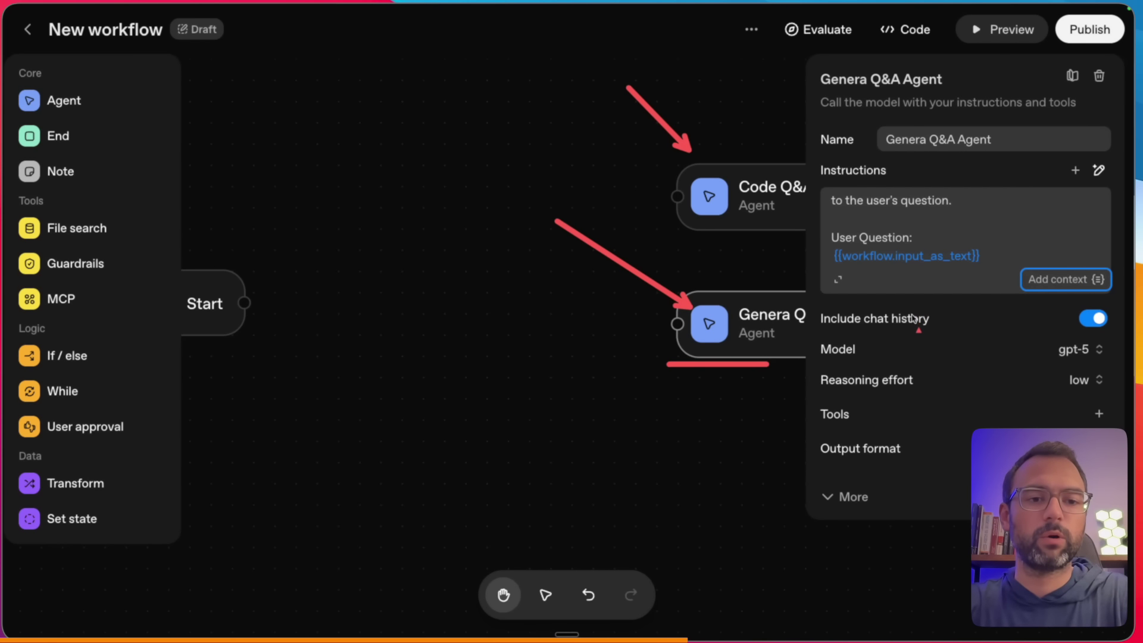
left_click_drag(820, 328, 903, 328)
left_click_drag(971, 335, 1064, 324)
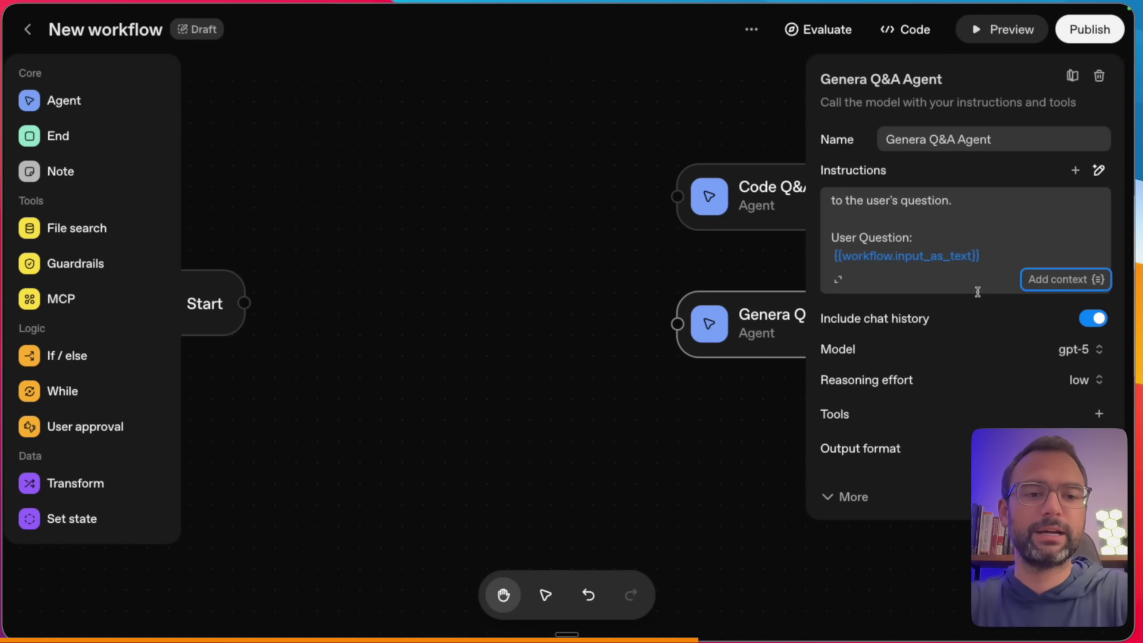
- Add the Web search tool to Genera Q&A Agent and close its settings
left_click(1099, 414)
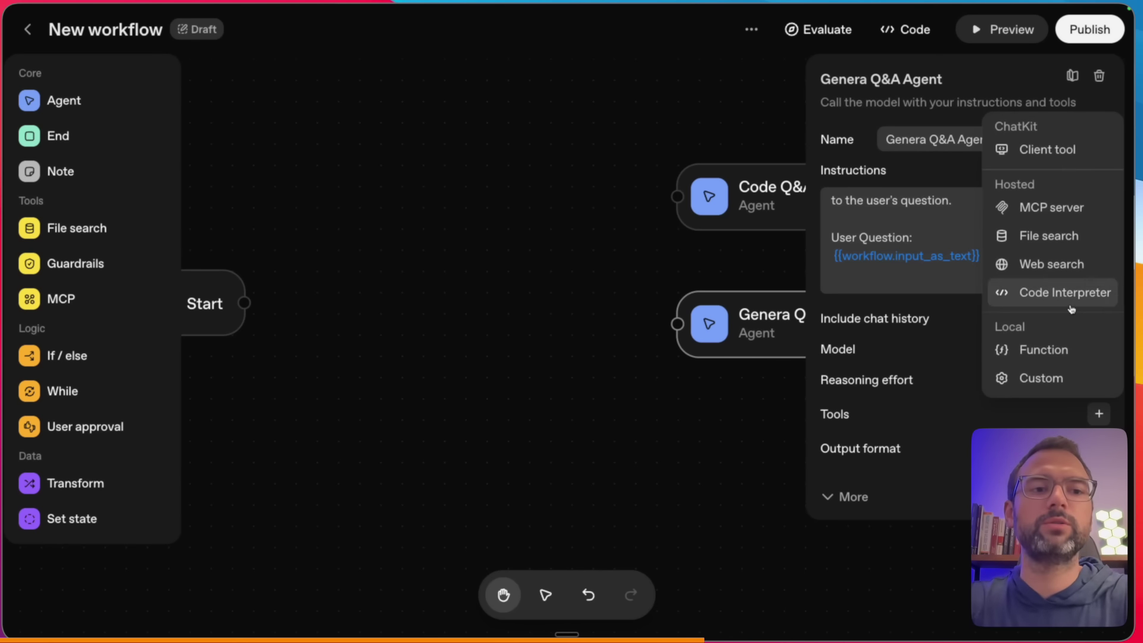
left_click(1071, 269)
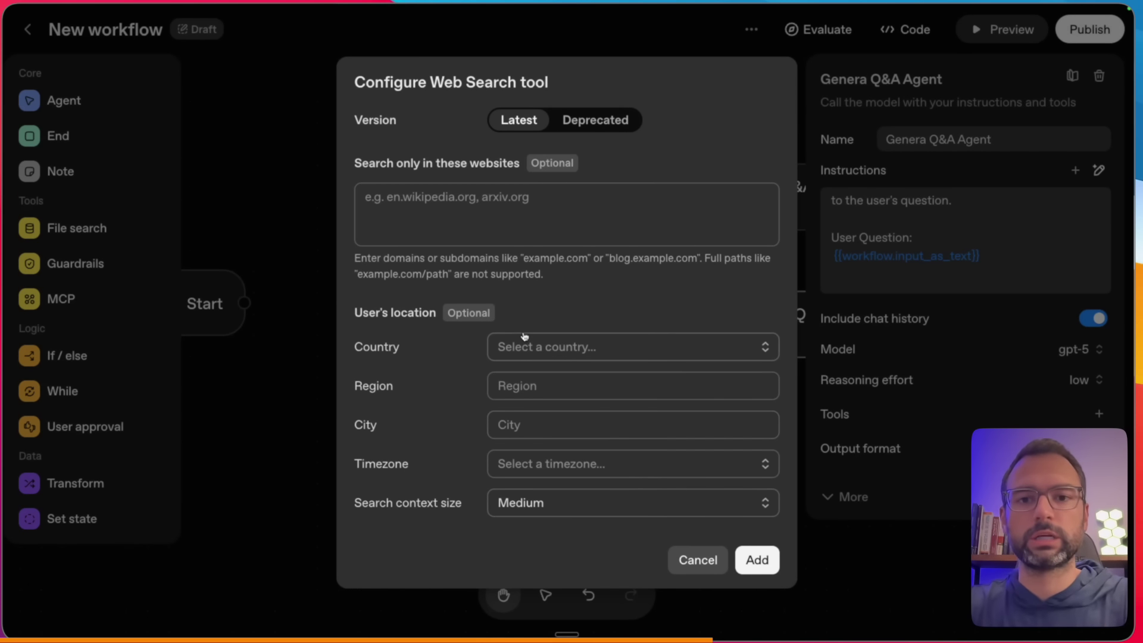
left_click(768, 564)
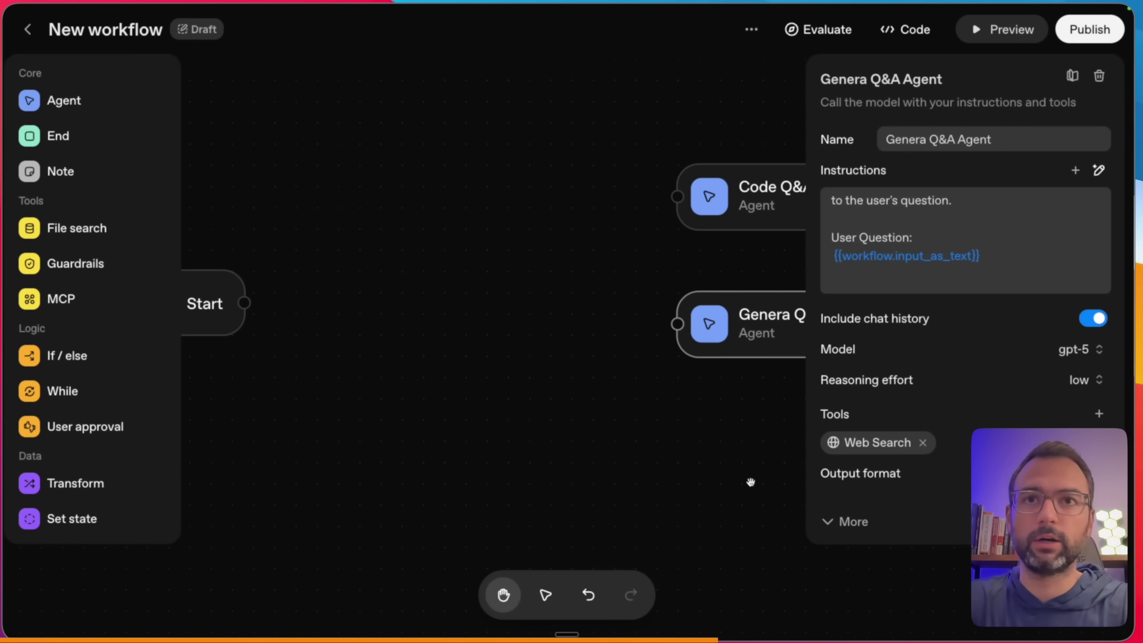
left_click(637, 482)
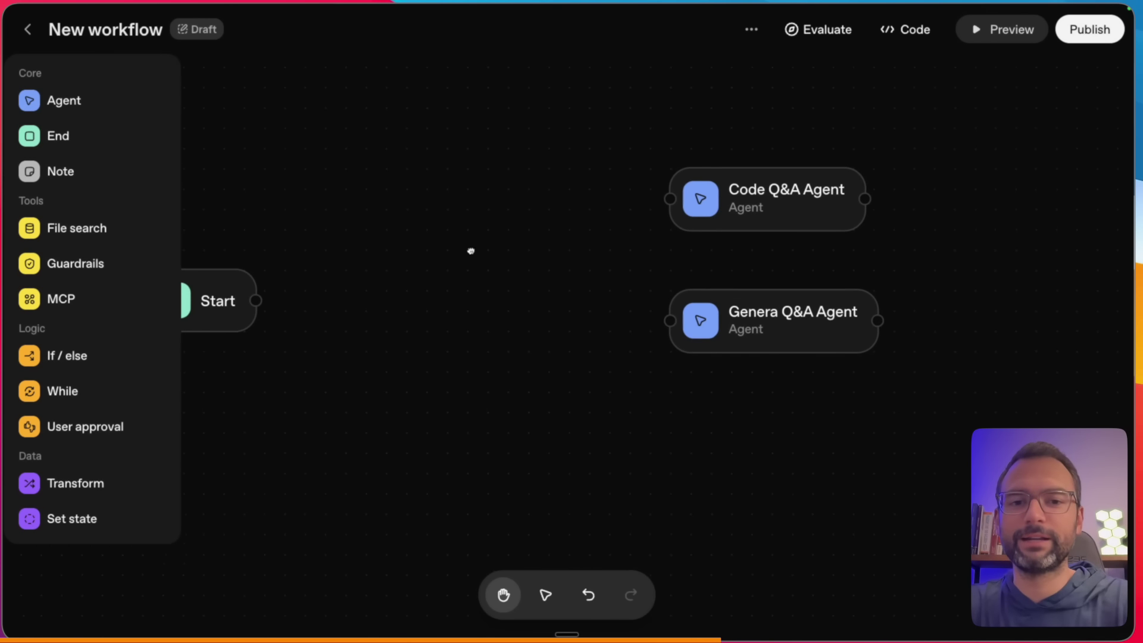
- Reposition the Start node lower left and highlight both agent nodes
left_click_drag(469, 250, 645, 242)
left_click_drag(413, 288, 415, 255)
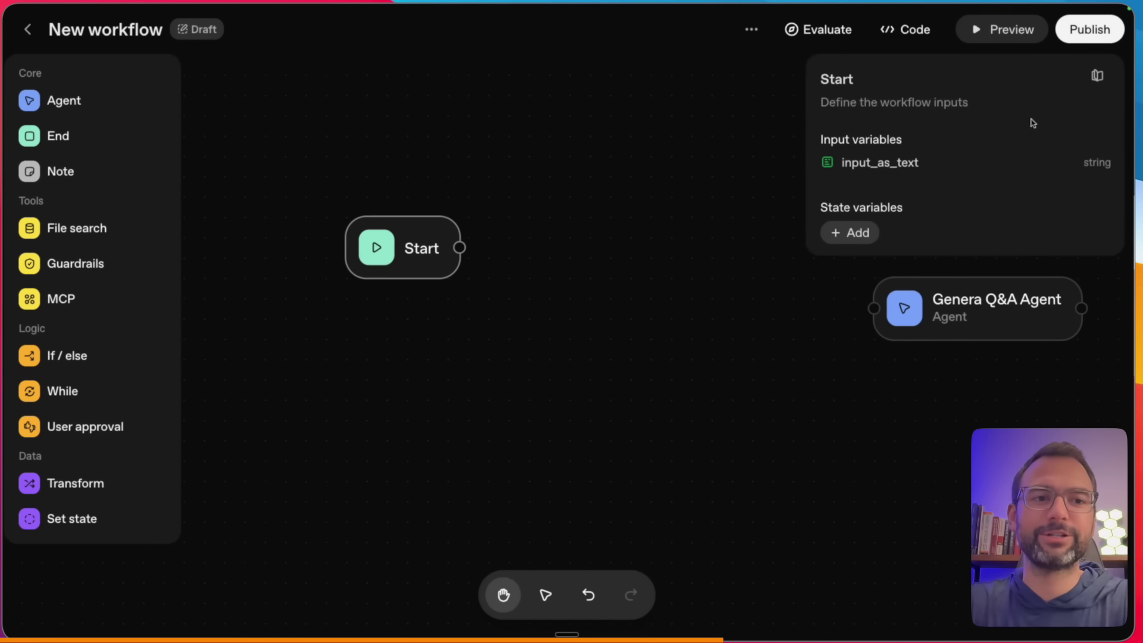
left_click(668, 128)
left_click_drag(446, 250, 306, 280)
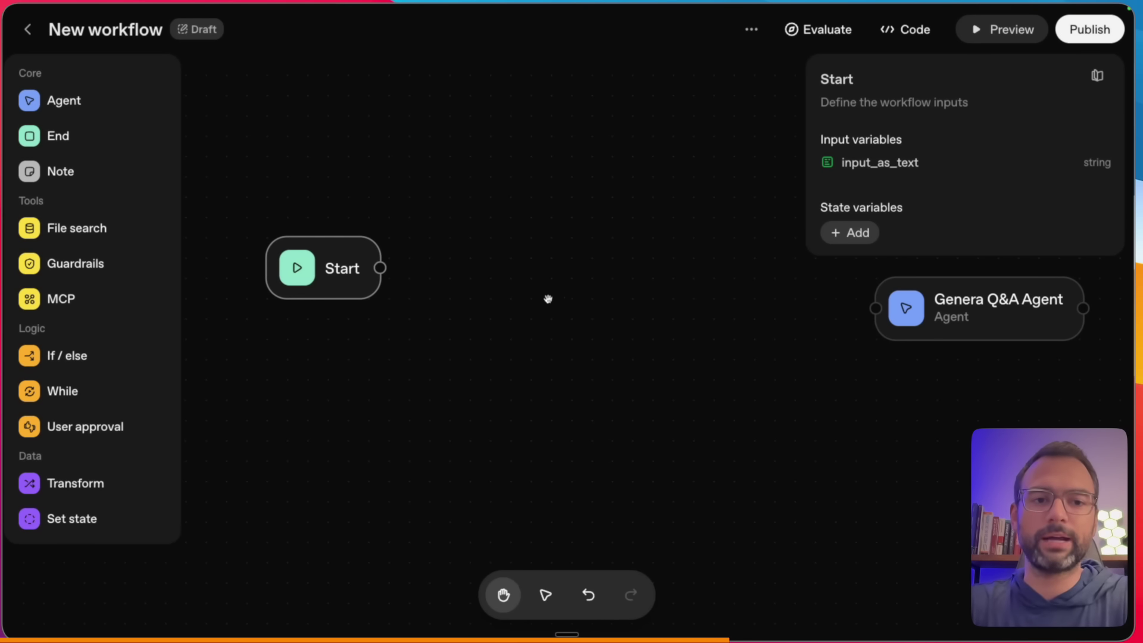
left_click(768, 283)
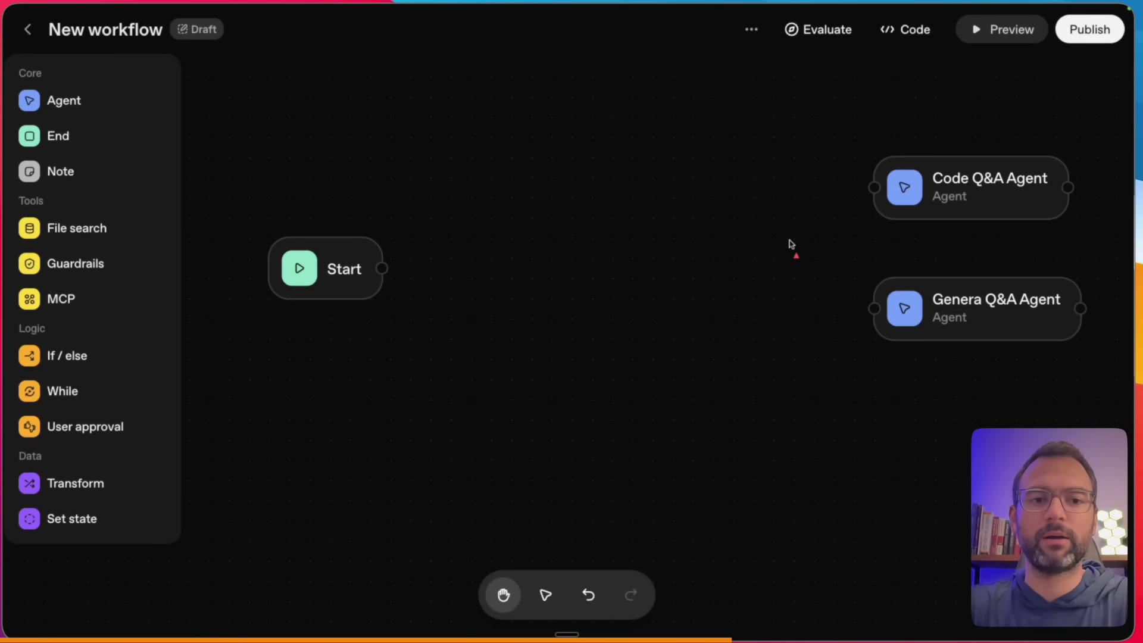
left_click_drag(735, 129, 825, 161)
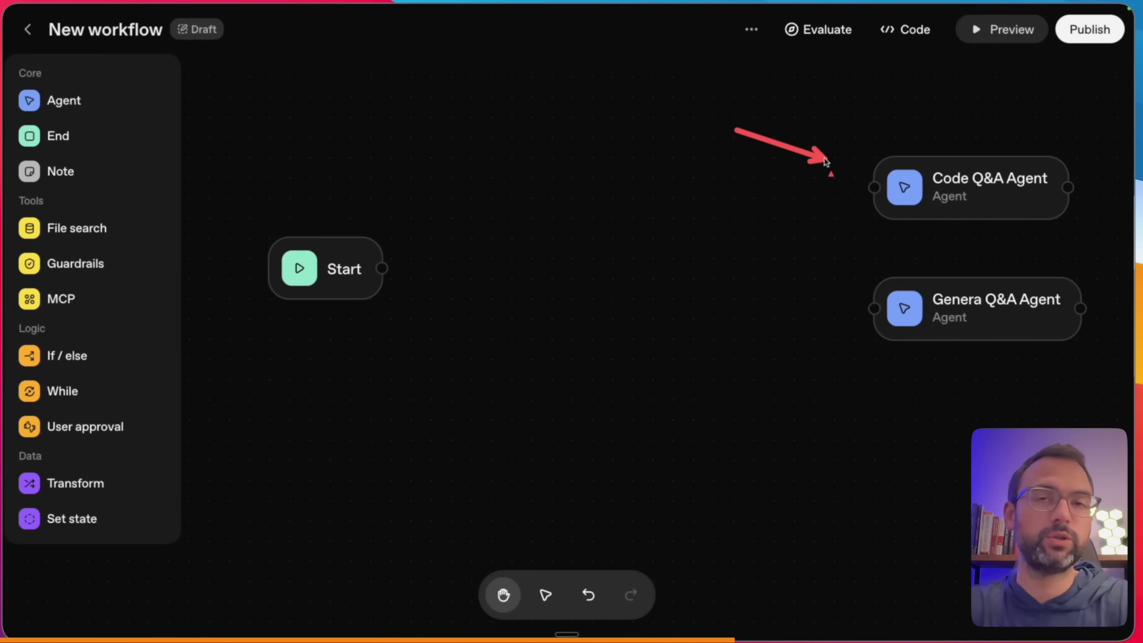
mouse_move(728, 392)
left_mouse_down()
mouse_move(862, 292)
mouse_move(859, 311)
left_mouse_up()
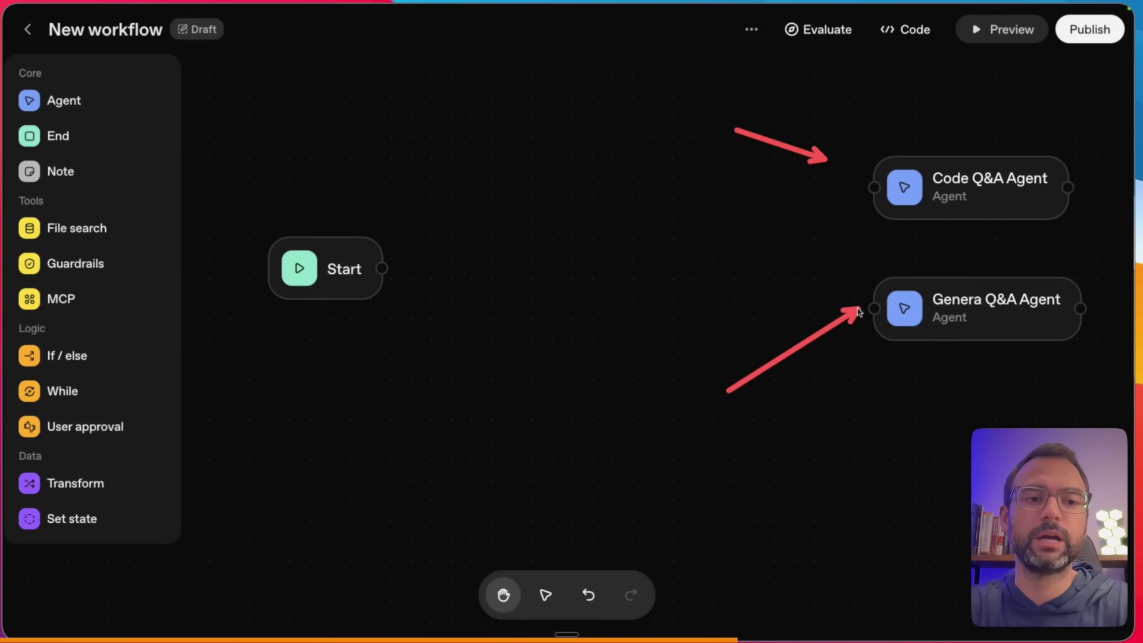
- Correct the second agent's name from Genera to General Q&A Agent
left_click(923, 301)
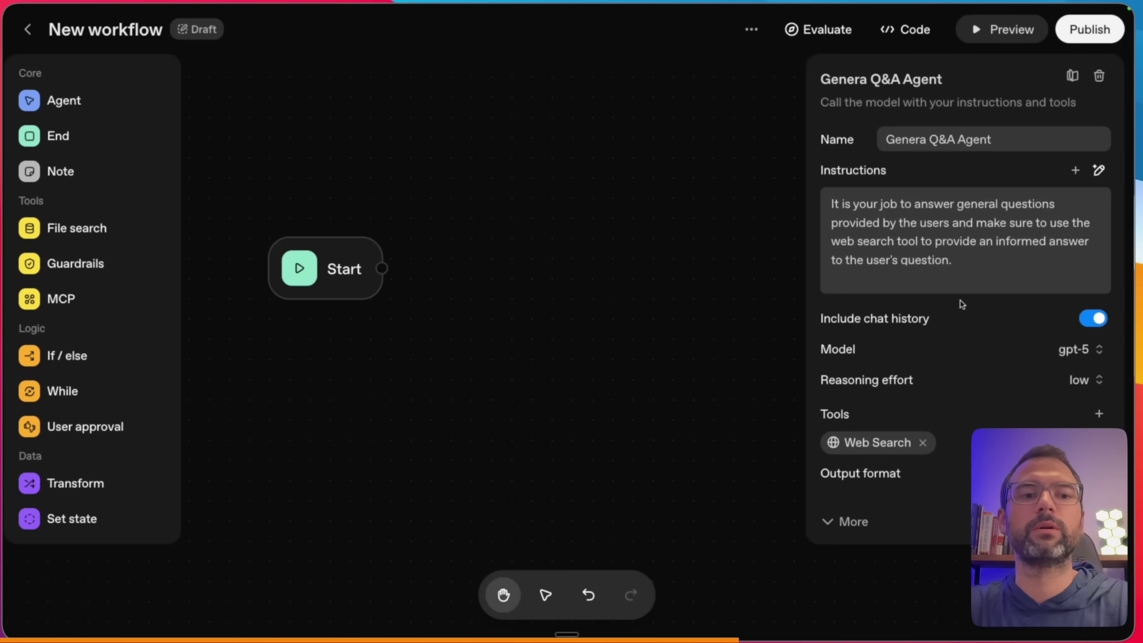
left_click(926, 138)
type("l")
left_click(634, 277)
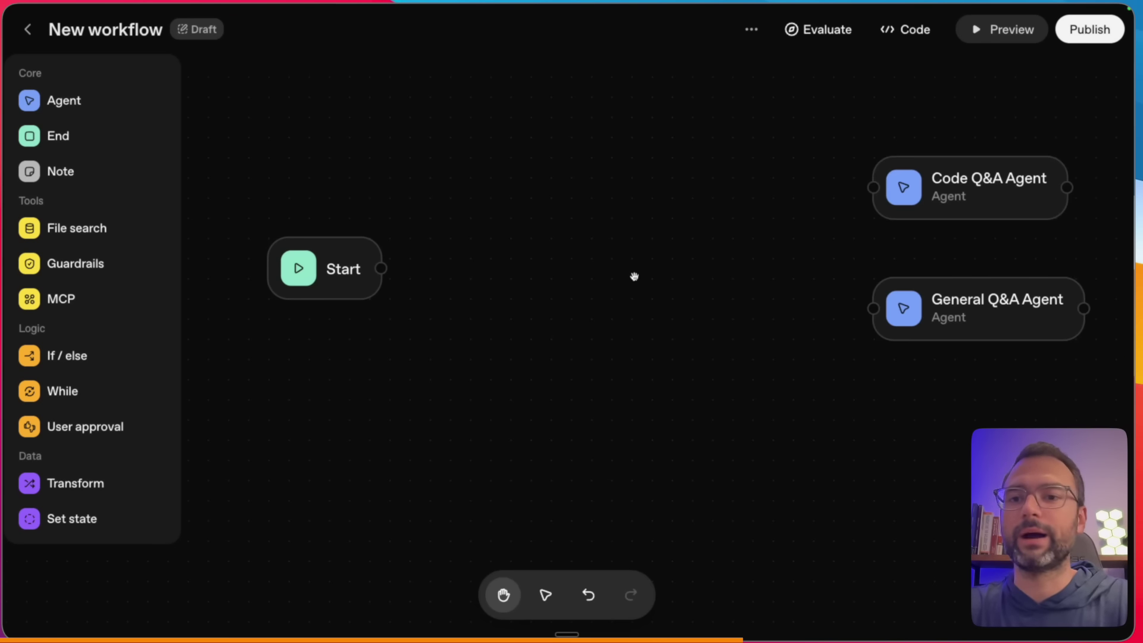
- Move Start further left and drop a third Agent node onto the canvas
left_click_drag(343, 272, 284, 271)
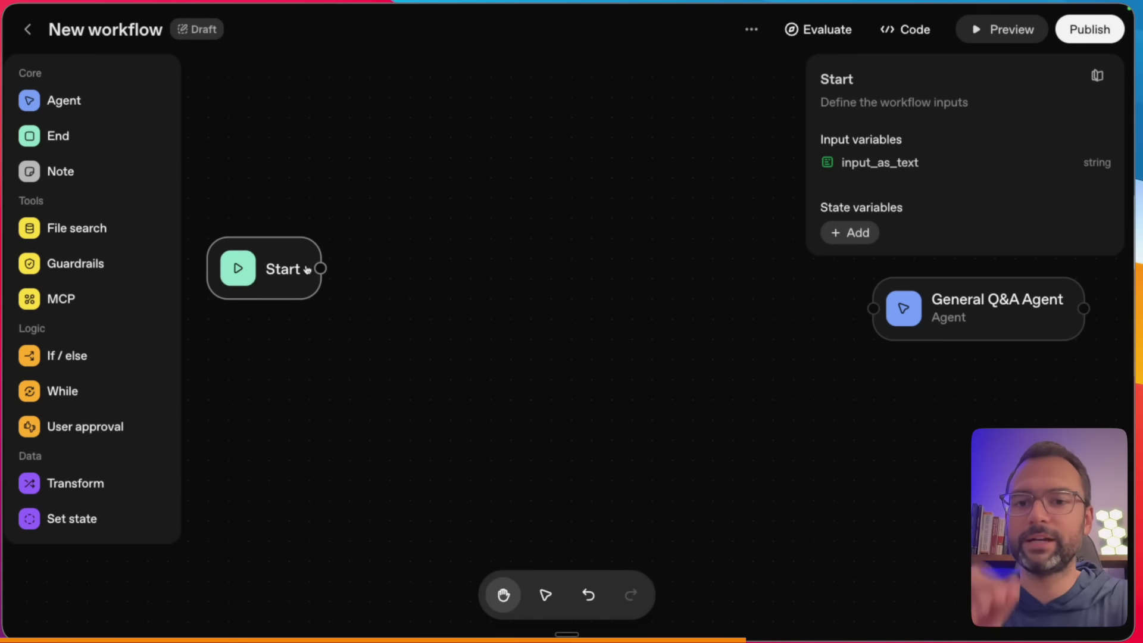
left_click(384, 278)
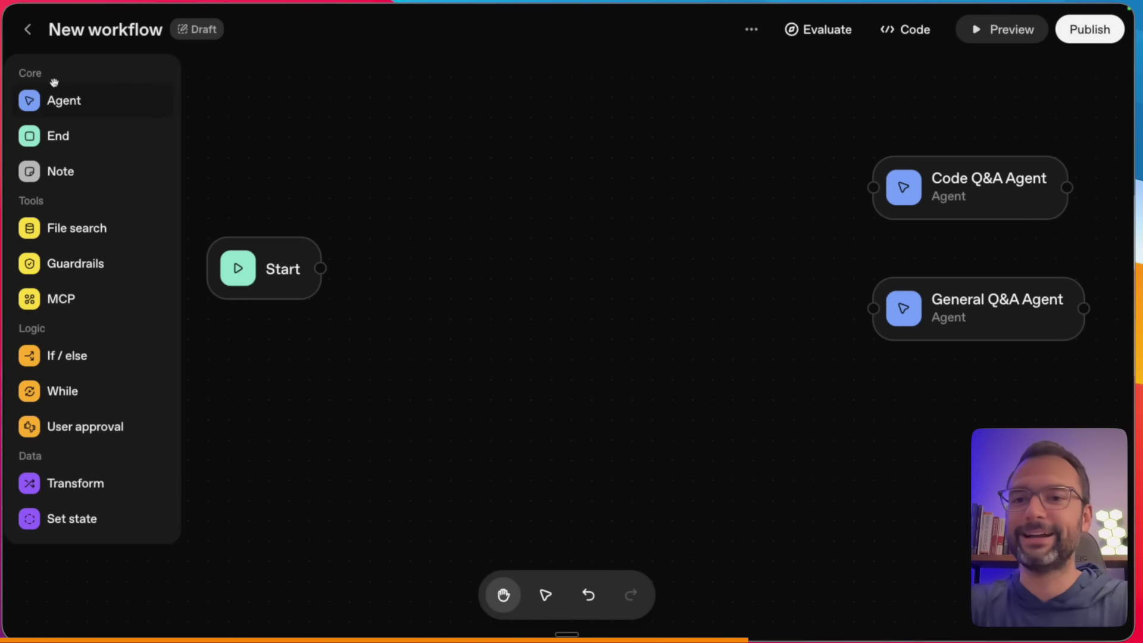
left_click_drag(48, 99, 472, 257)
- Name the third agent Classifier and dictate instructions to classify queries as code or general
double_click(881, 148)
type("C")
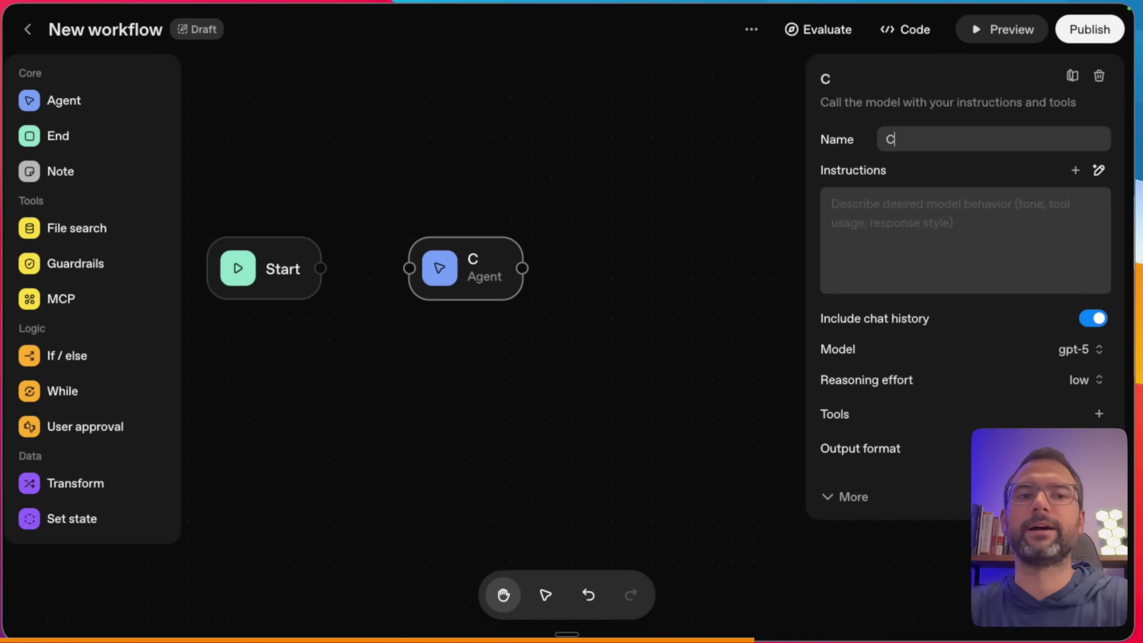
type("lassifier")
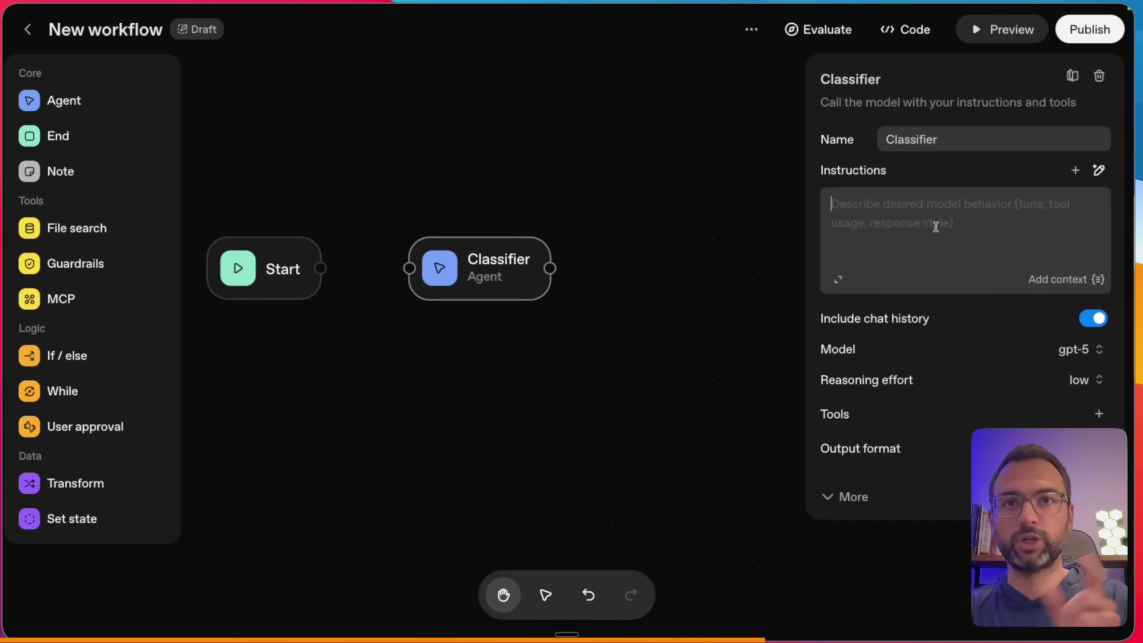
key("fn+space")
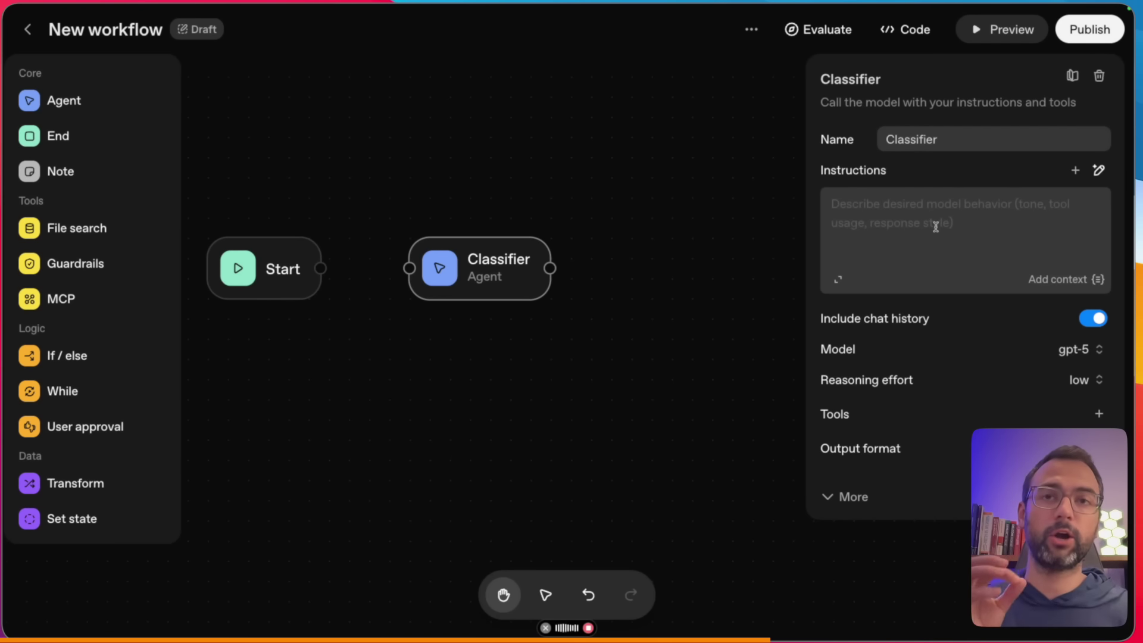
key("fn+space")
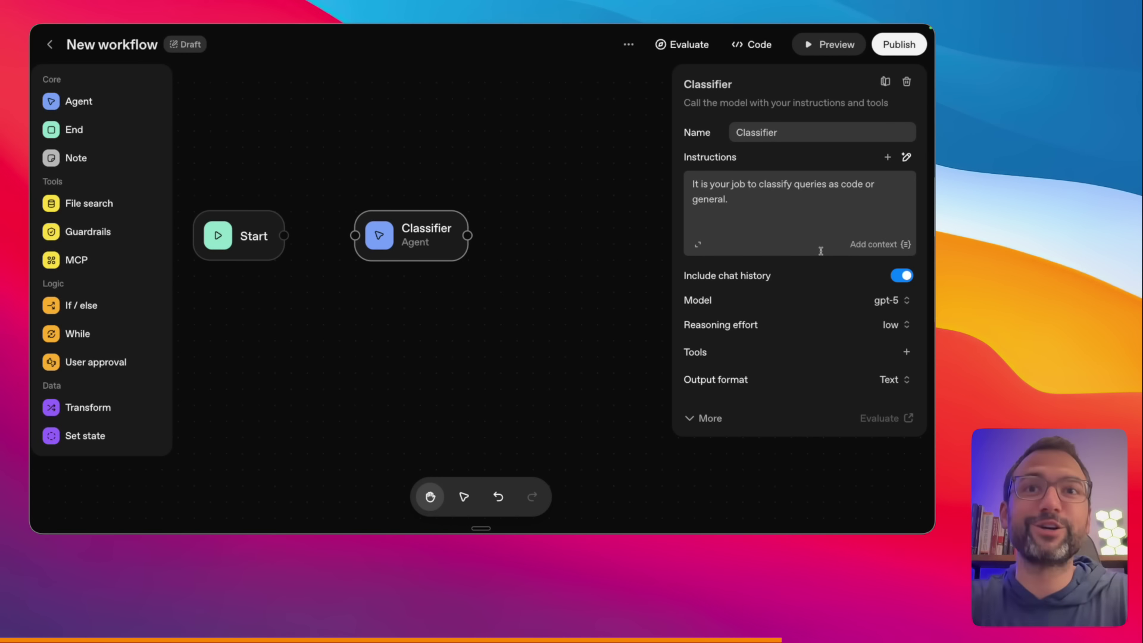
- Switch the Classifier's output format from Text to JSON and open the response_schema editor
left_click_drag(680, 395, 905, 396)
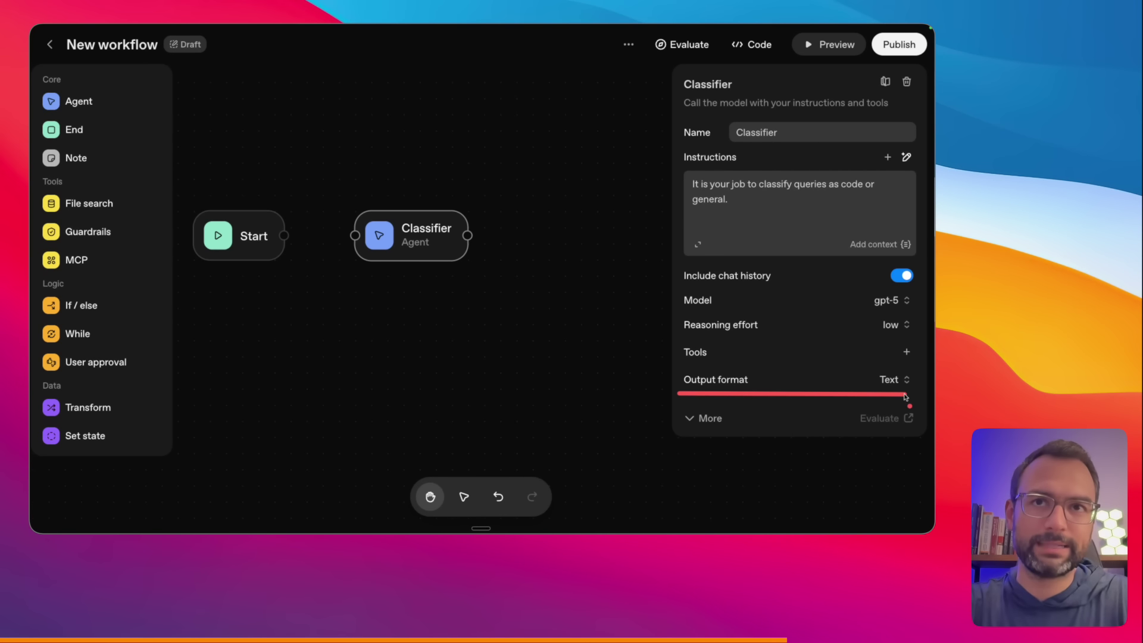
left_click_drag(924, 351, 910, 375)
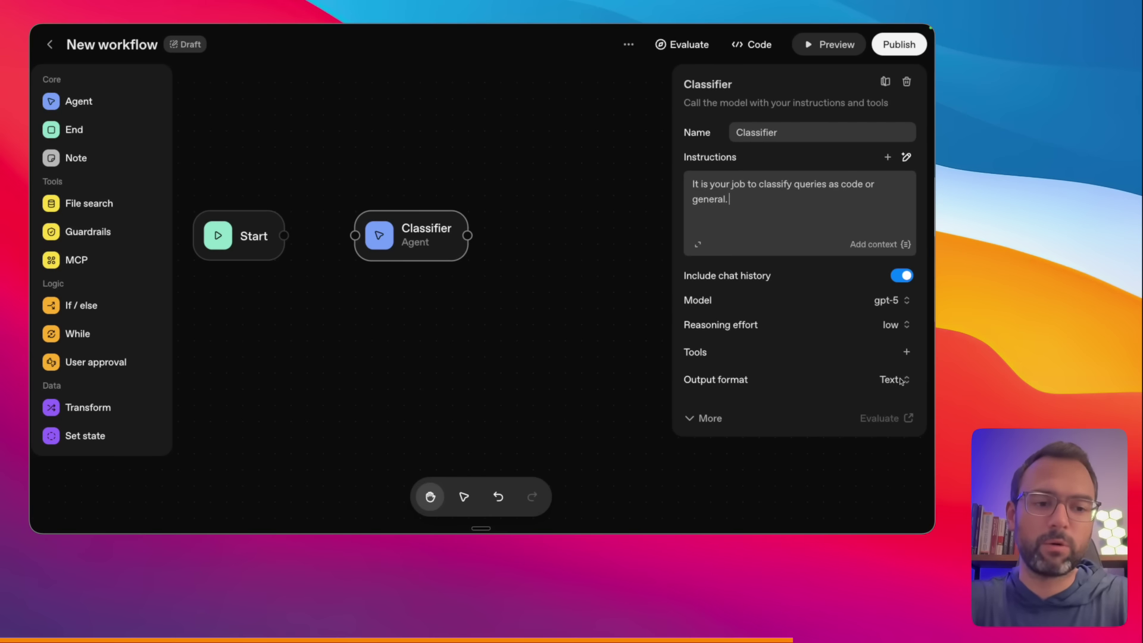
left_click(903, 380)
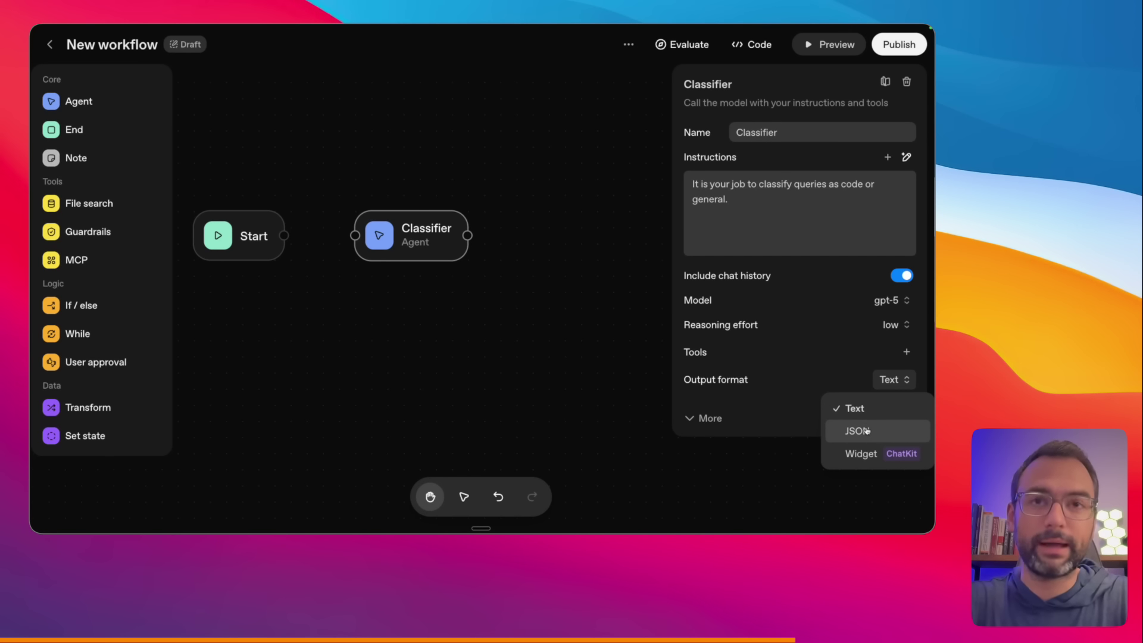
left_click_drag(839, 192, 867, 194)
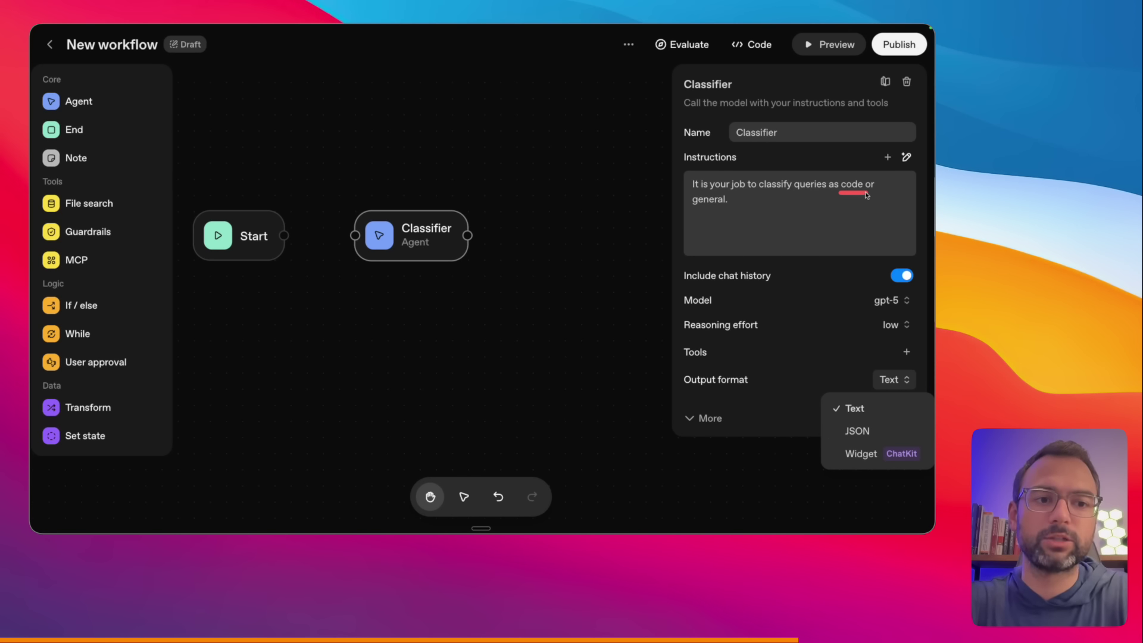
left_click_drag(698, 207, 724, 208)
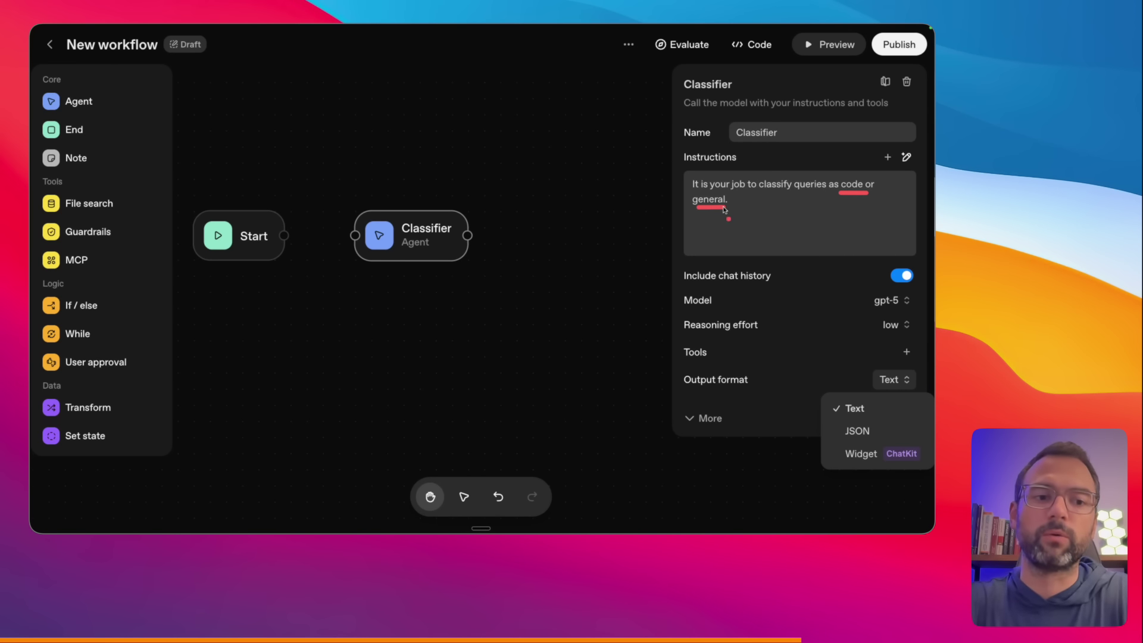
left_click(826, 395)
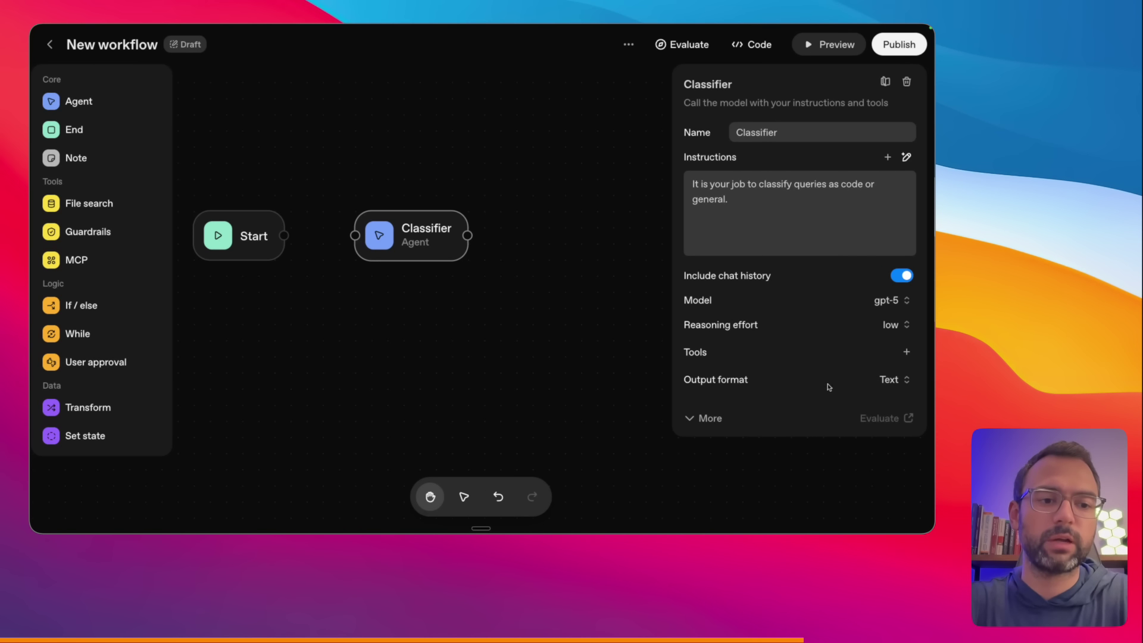
left_click(889, 379)
left_click(857, 430)
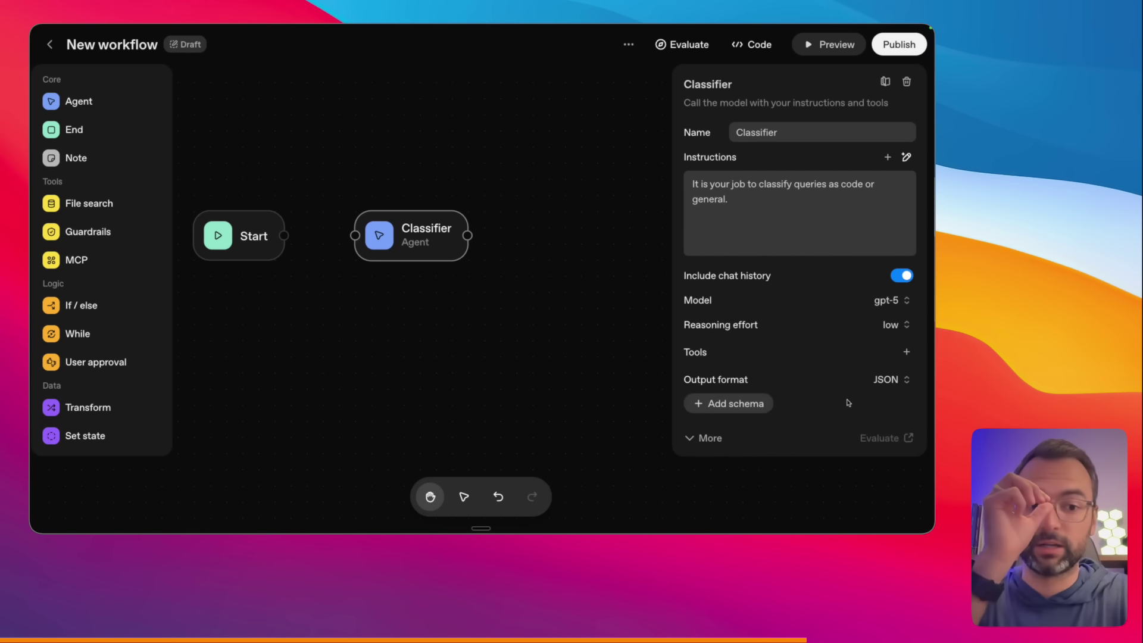
left_click(736, 405)
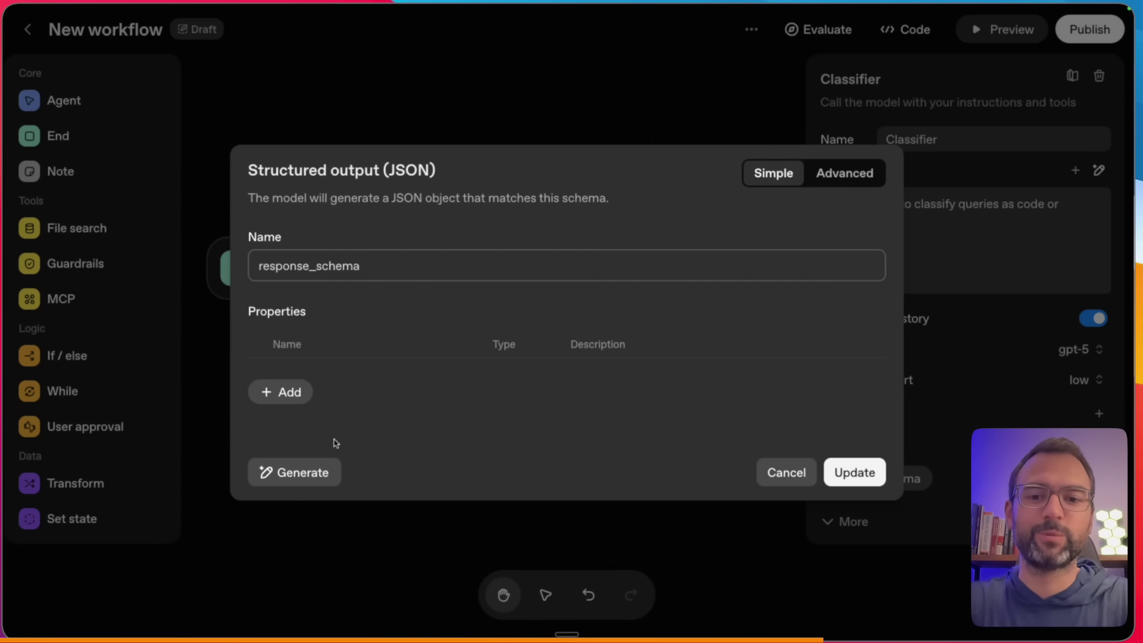
- Generate a categorization schema with a required category enum of code or general, and save it to the Classifier
left_click_drag(455, 388, 347, 451)
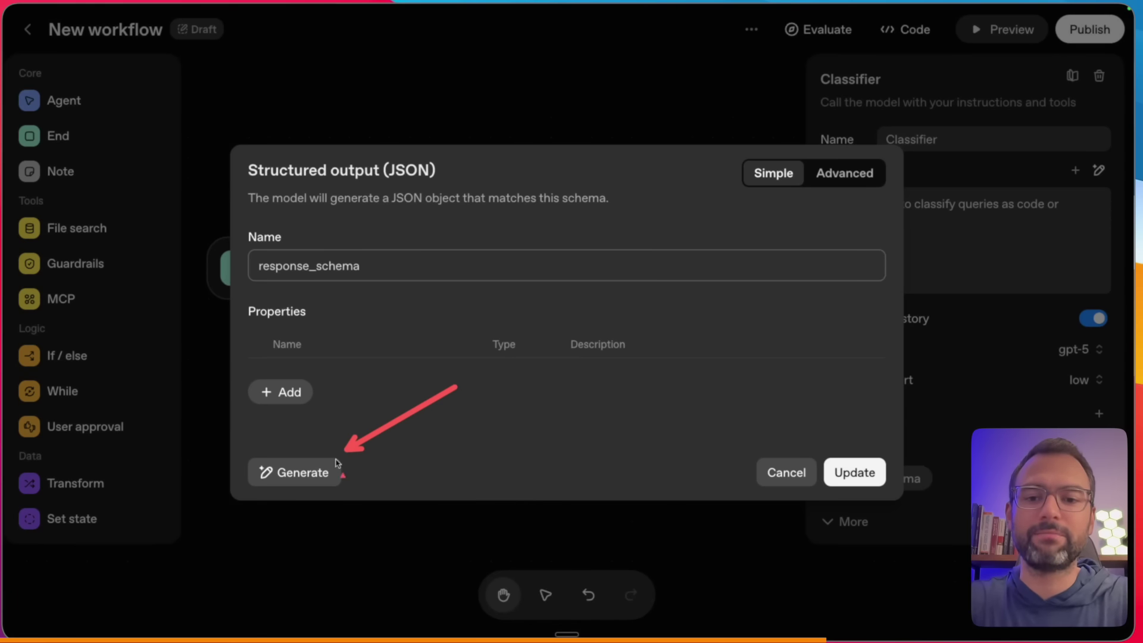
left_click(306, 474)
key("fn+space")
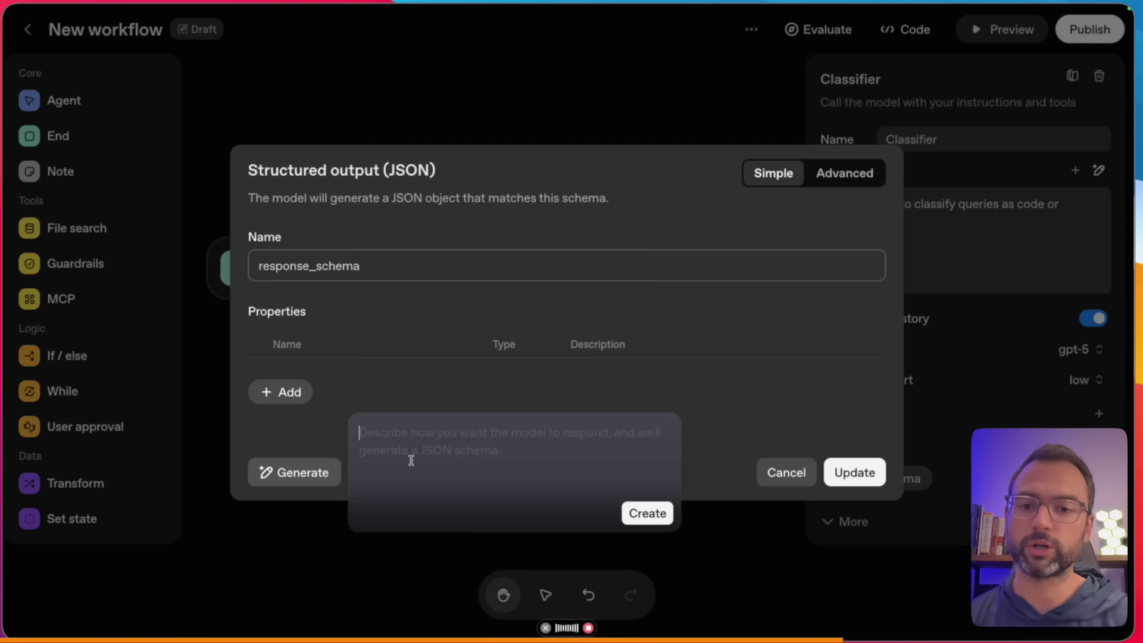
key("fn+space")
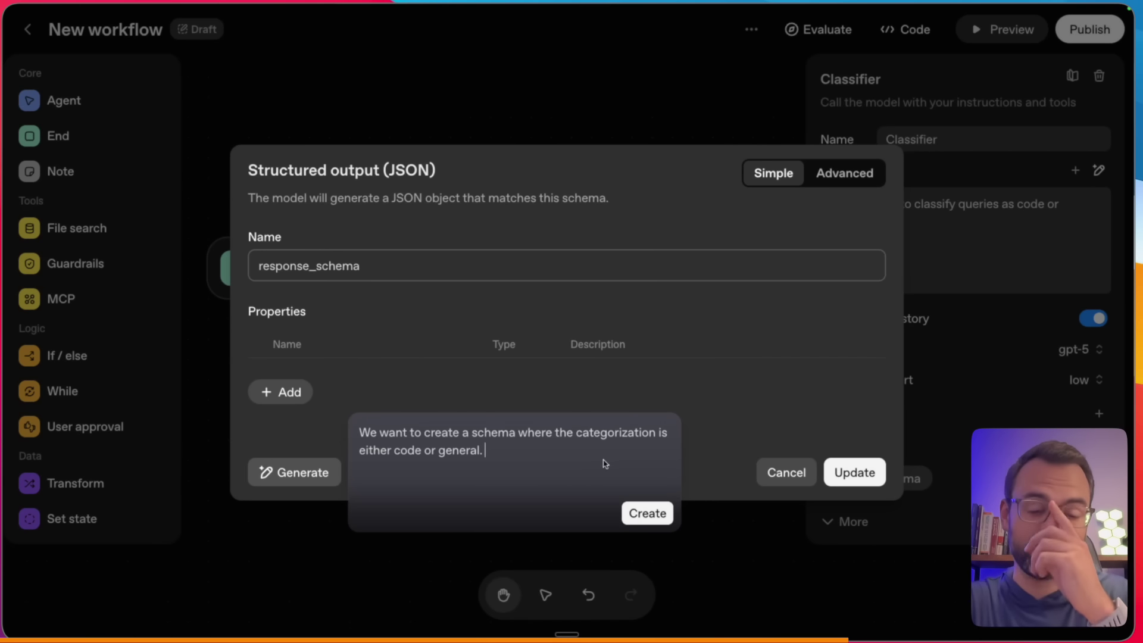
left_click(639, 513)
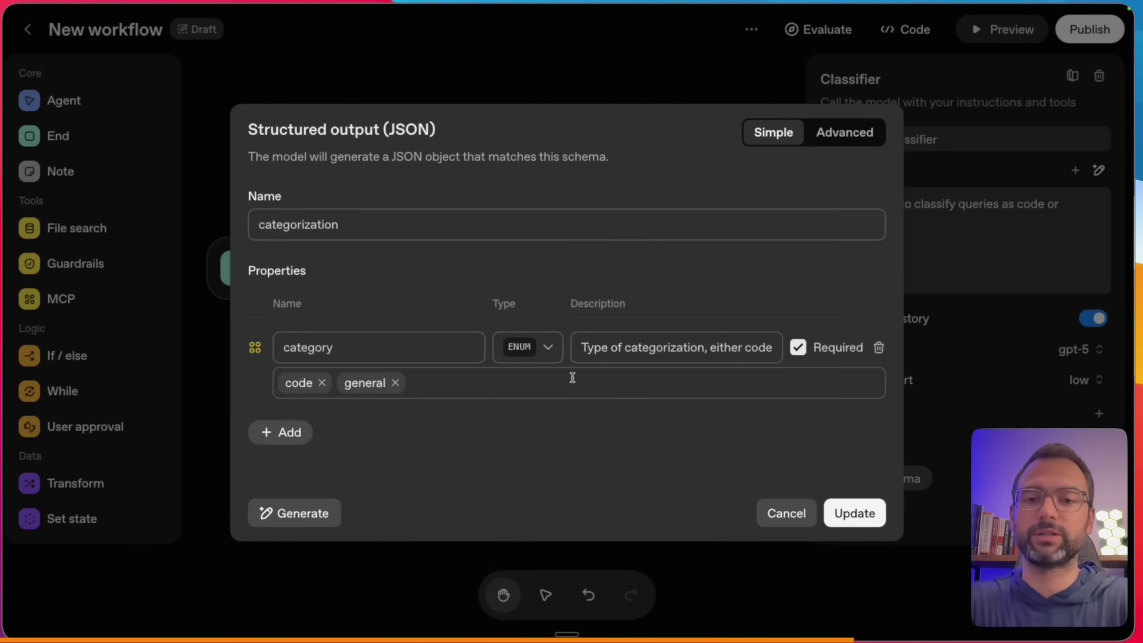
left_click_drag(277, 363, 335, 364)
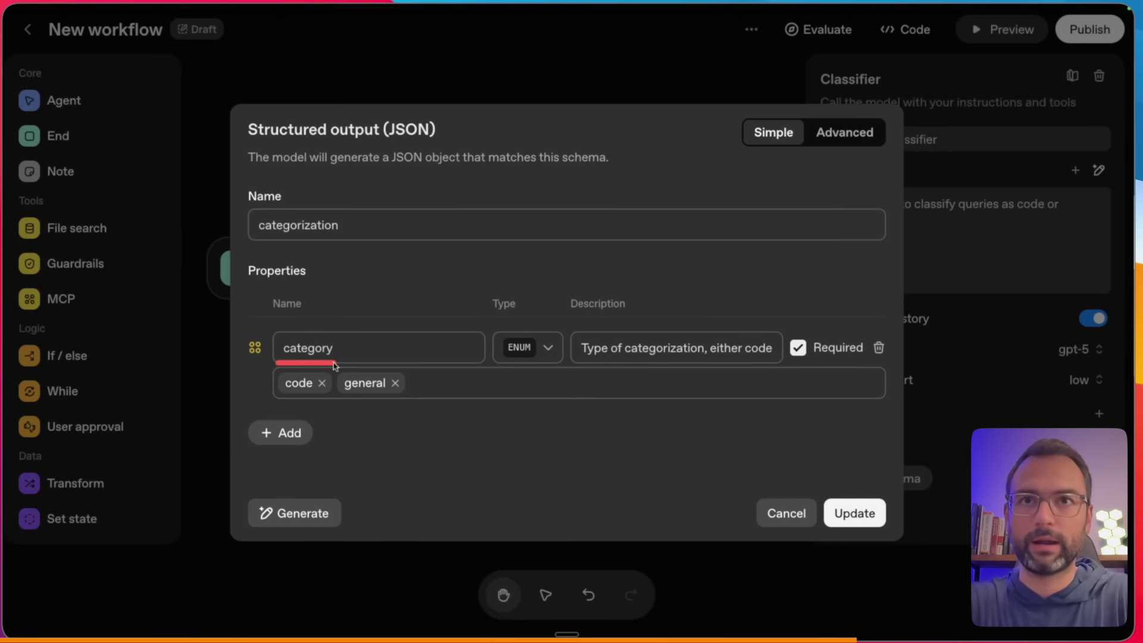
left_click_drag(499, 364, 553, 366)
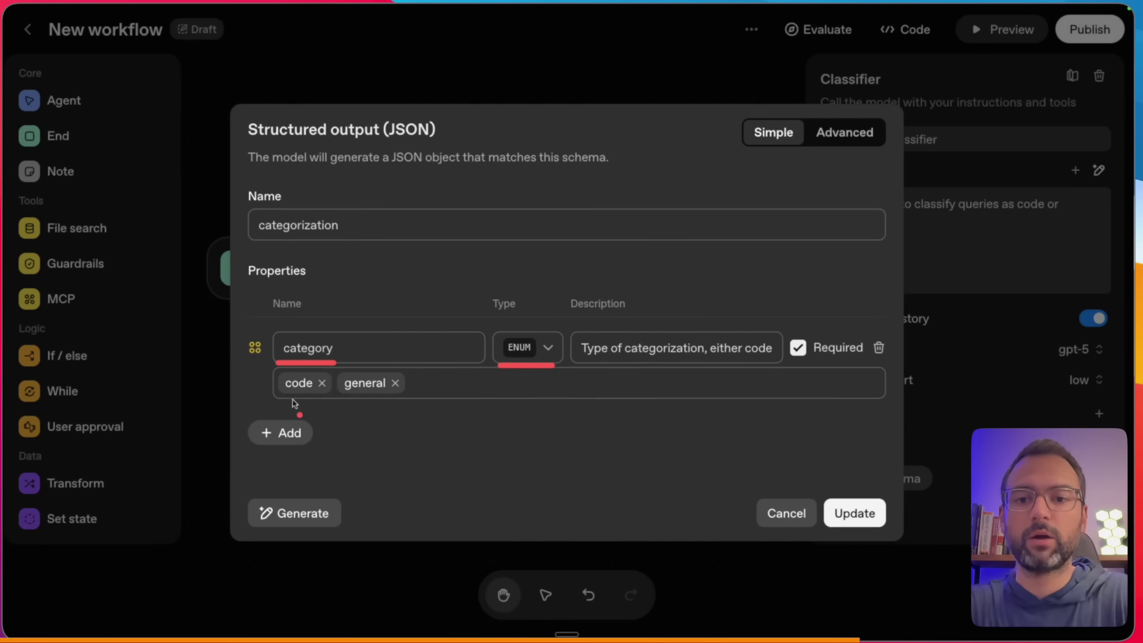
left_click_drag(275, 400, 386, 402)
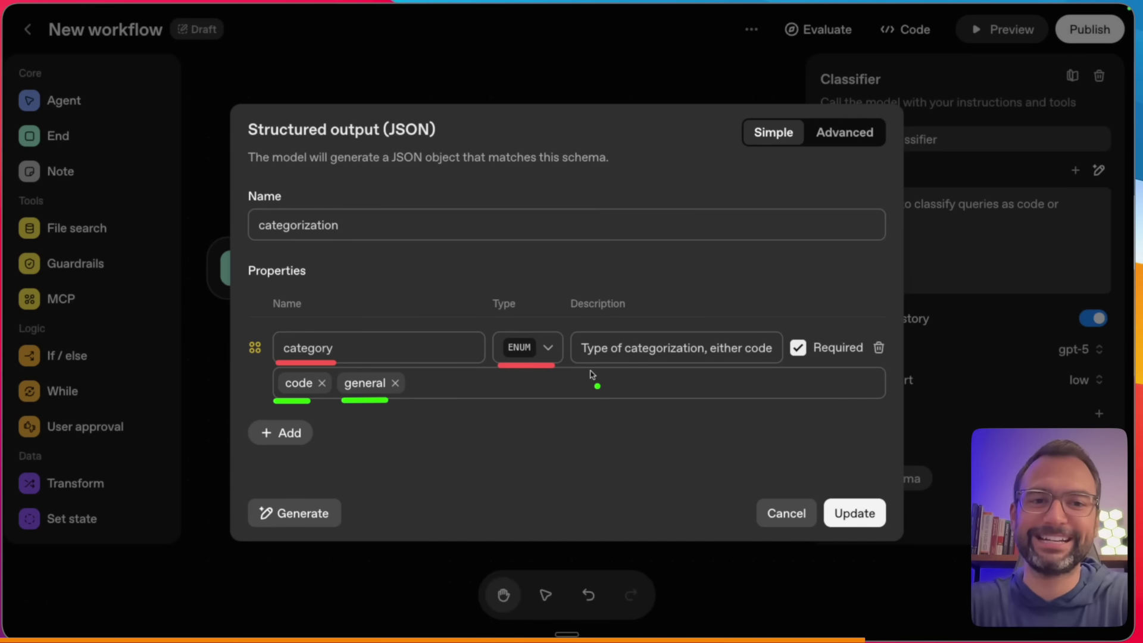
left_click(850, 515)
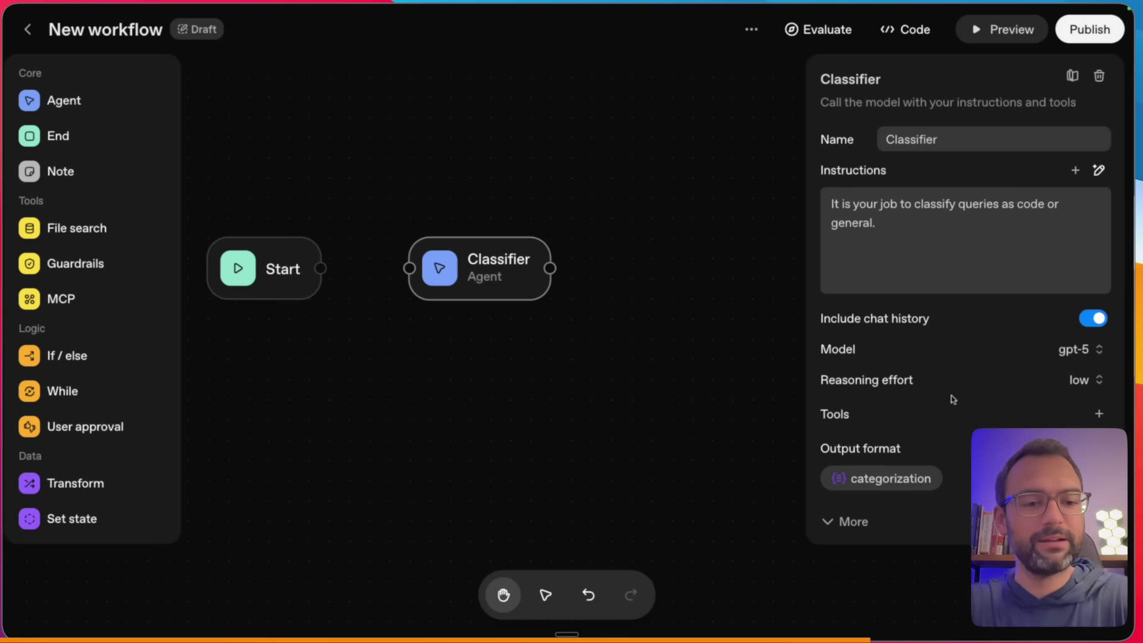
- End the Classifier instructions with 'User query:' followed by the {{workflow.input_as_text}} variable
left_click_drag(753, 400, 801, 435)
left_click_drag(748, 468, 826, 481)
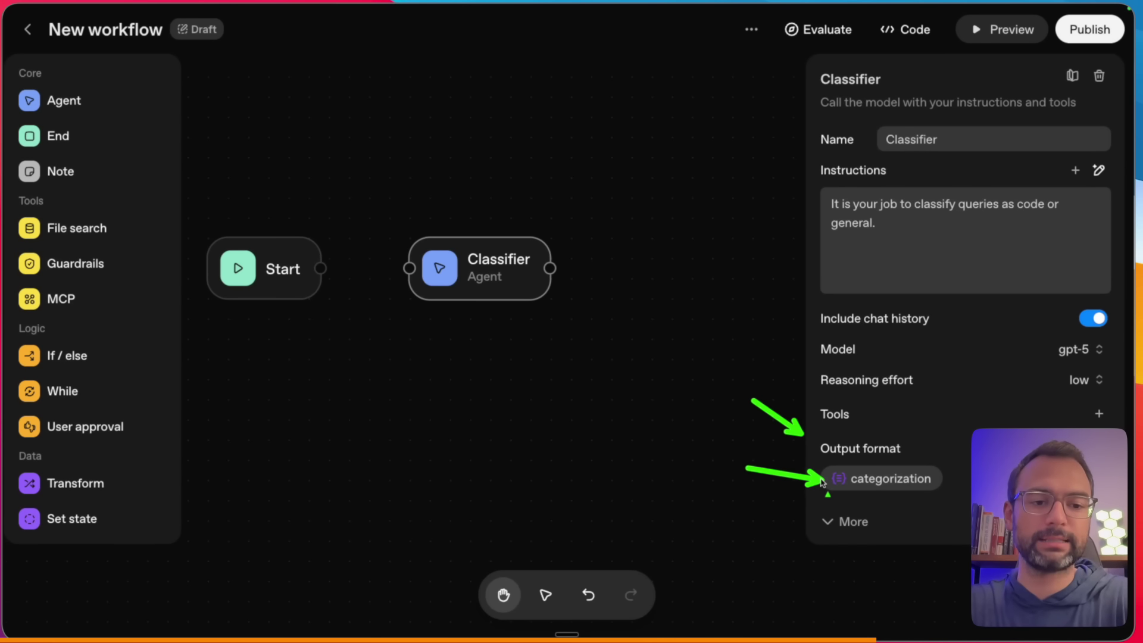
mouse_move(888, 250)
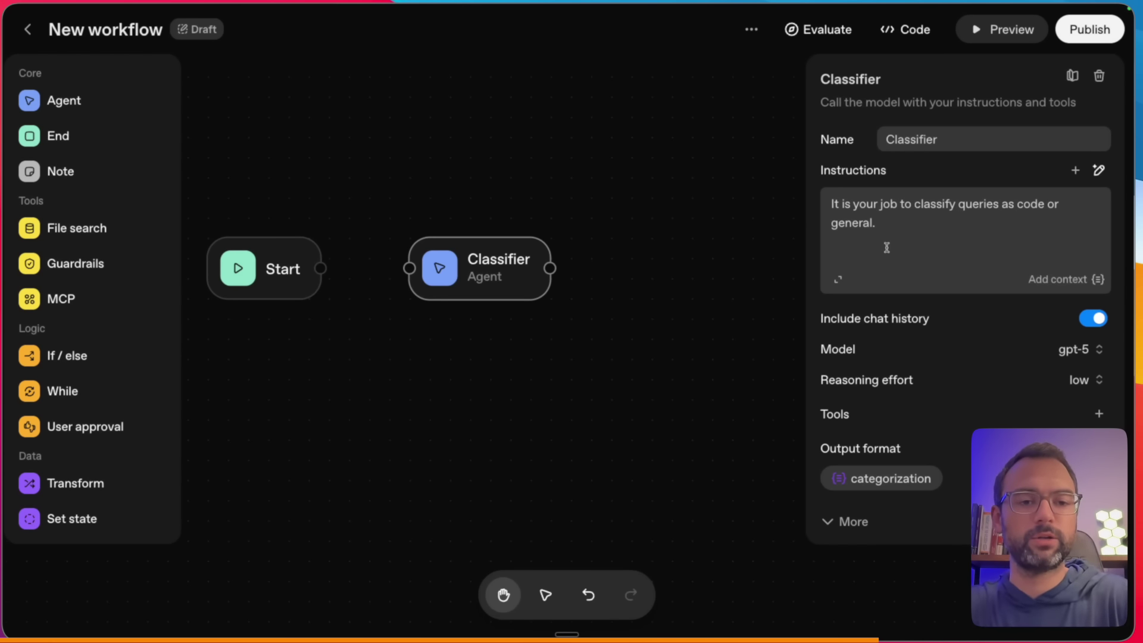
left_click(1056, 279)
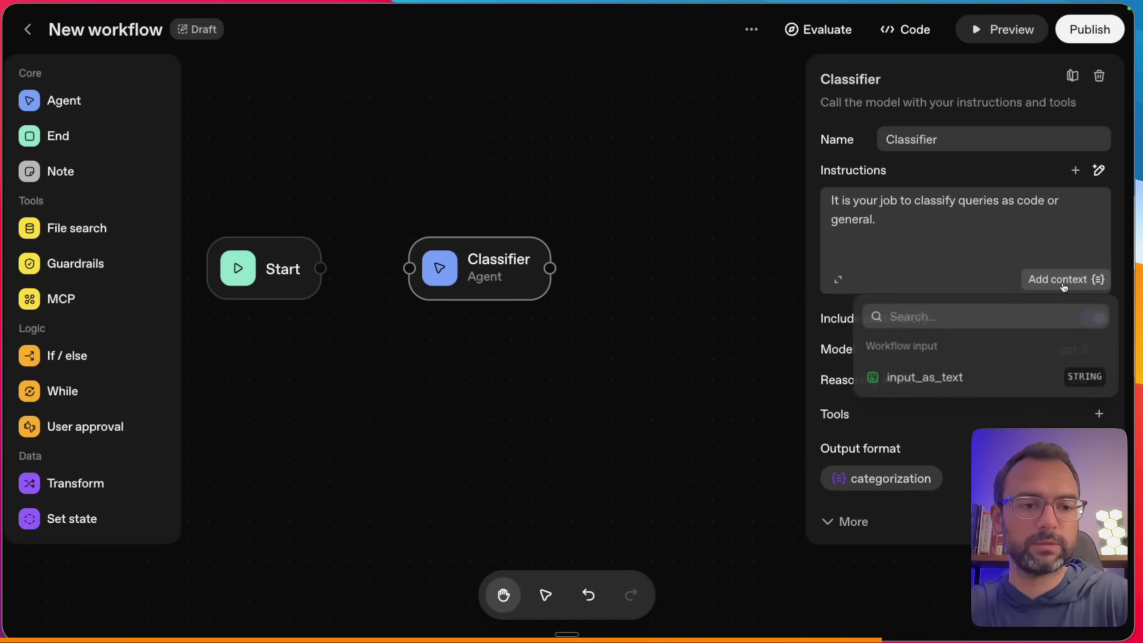
left_click(928, 377)
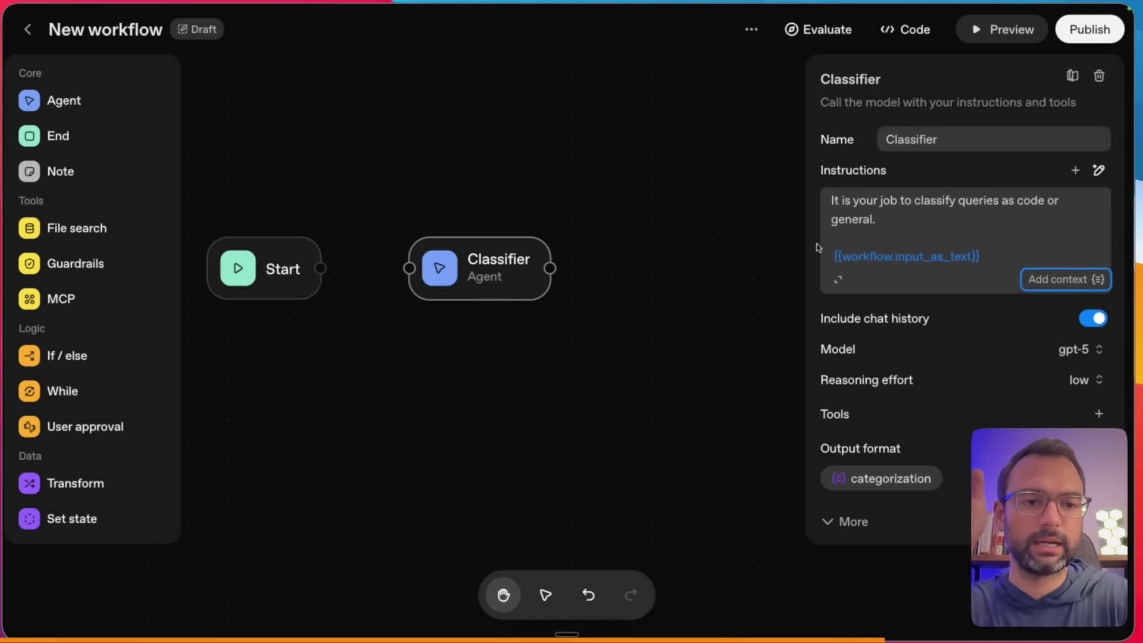
left_click(885, 225)
key("Down")
key("Down")
key("BackSpace")
type("User quer")
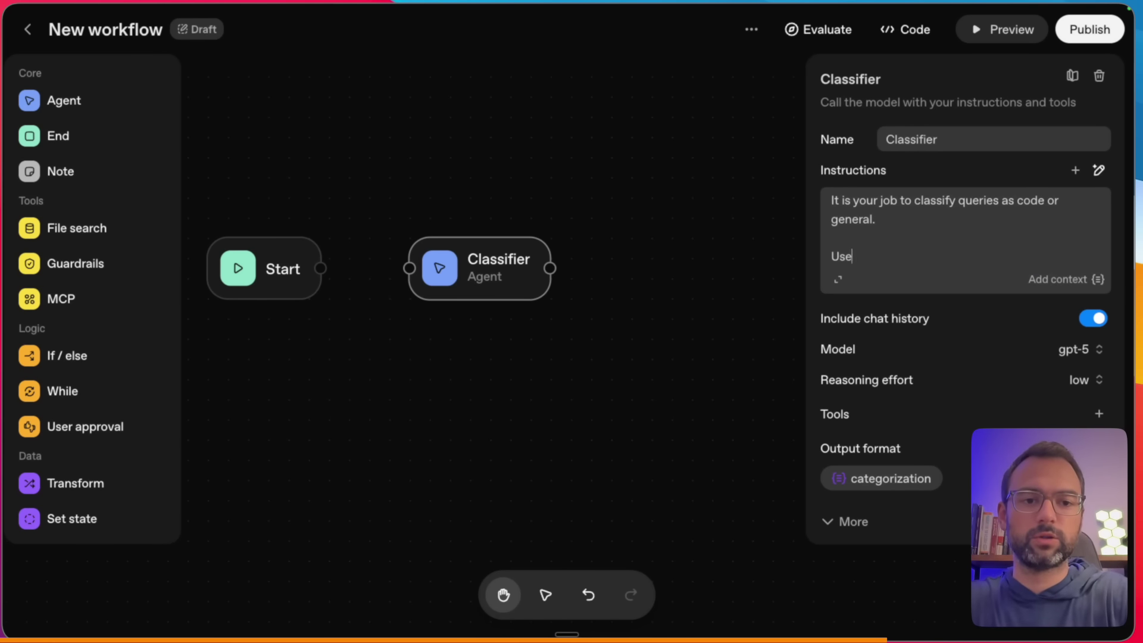
type("y:")
key("Return")
key("Return")
key("ctrl+v")
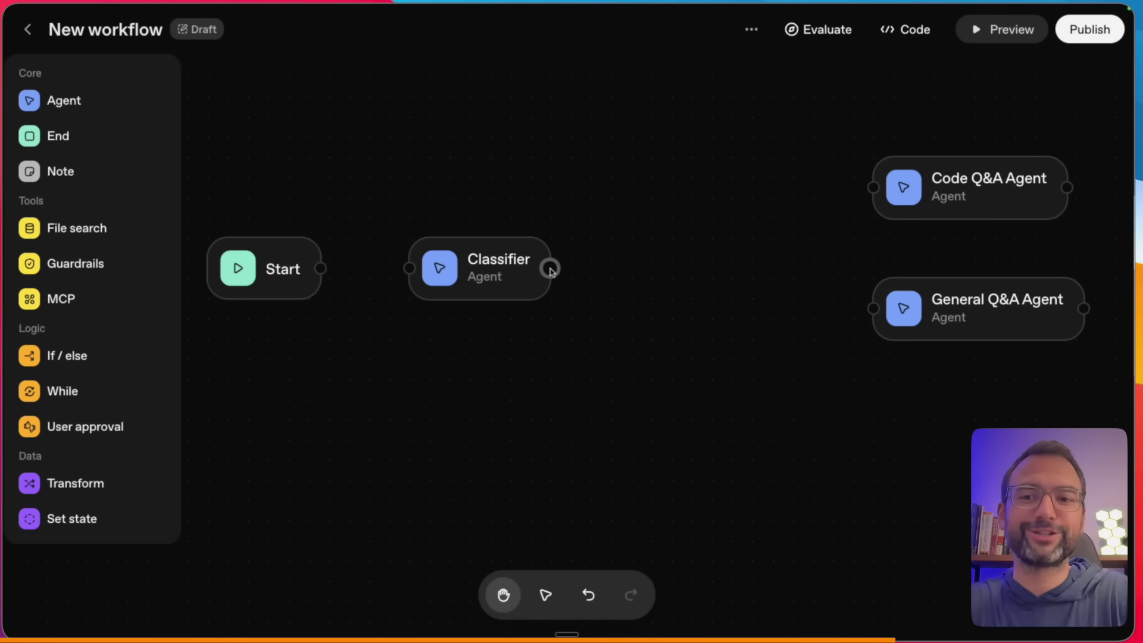
left_click(89, 363)
- Place an If/else node after the Classifier and wire Start → Classifier → If/else
left_click_drag(646, 360, 694, 230)
left_click(691, 408)
scroll(692, 409, "up", 1)
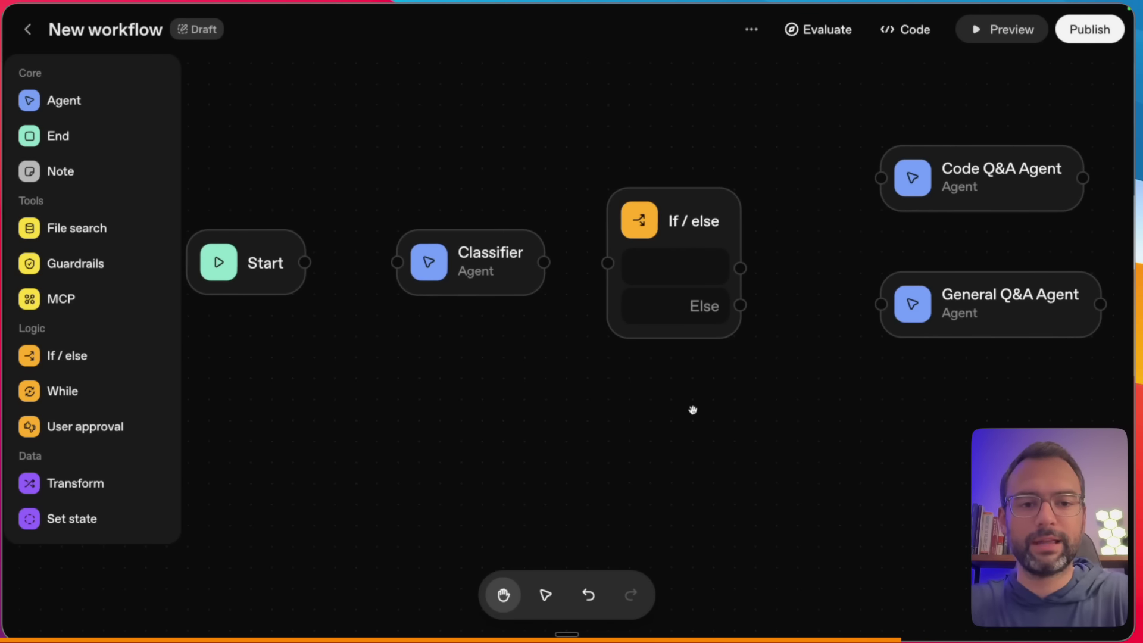
scroll(725, 407, "down", 1)
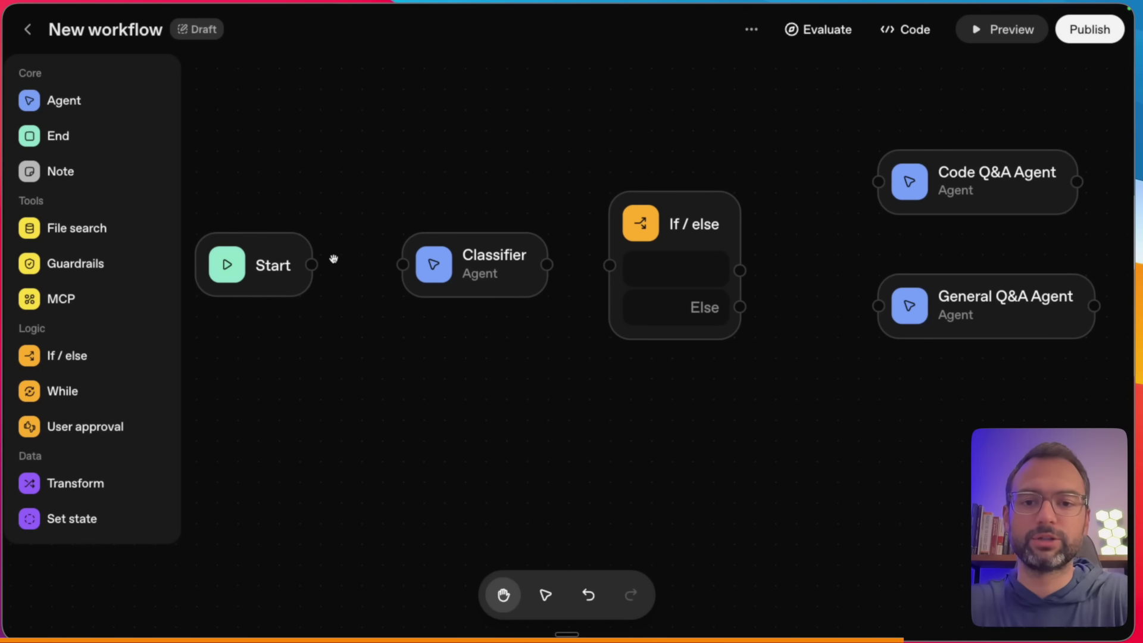
left_click_drag(311, 264, 402, 265)
left_click_drag(542, 263, 575, 250)
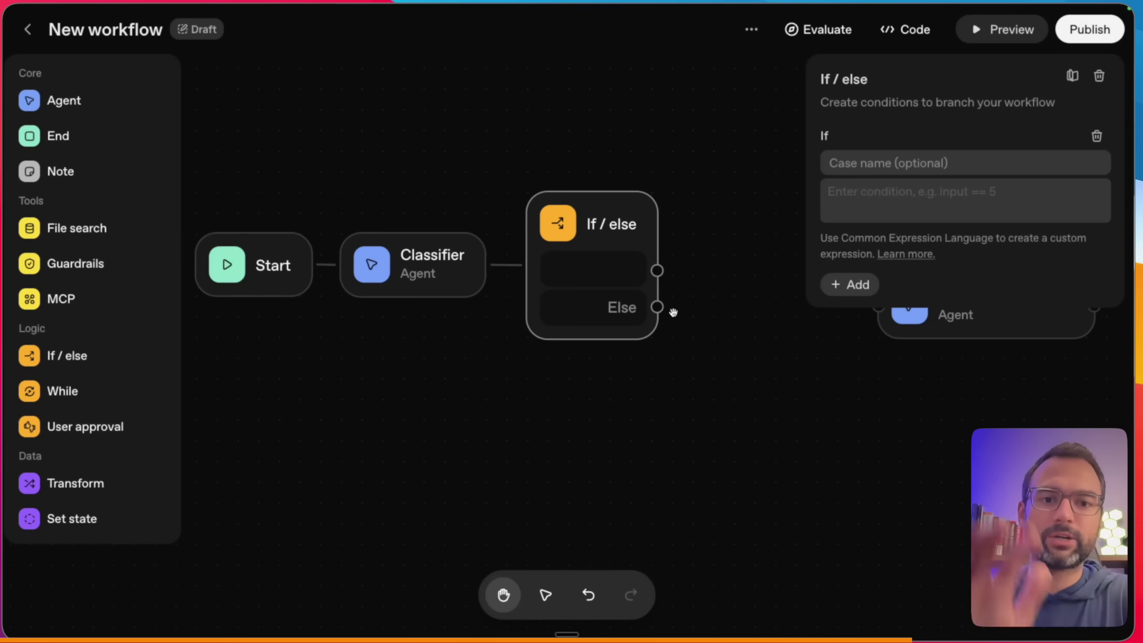
- Name the If/else node's first branch Code
left_click(918, 192)
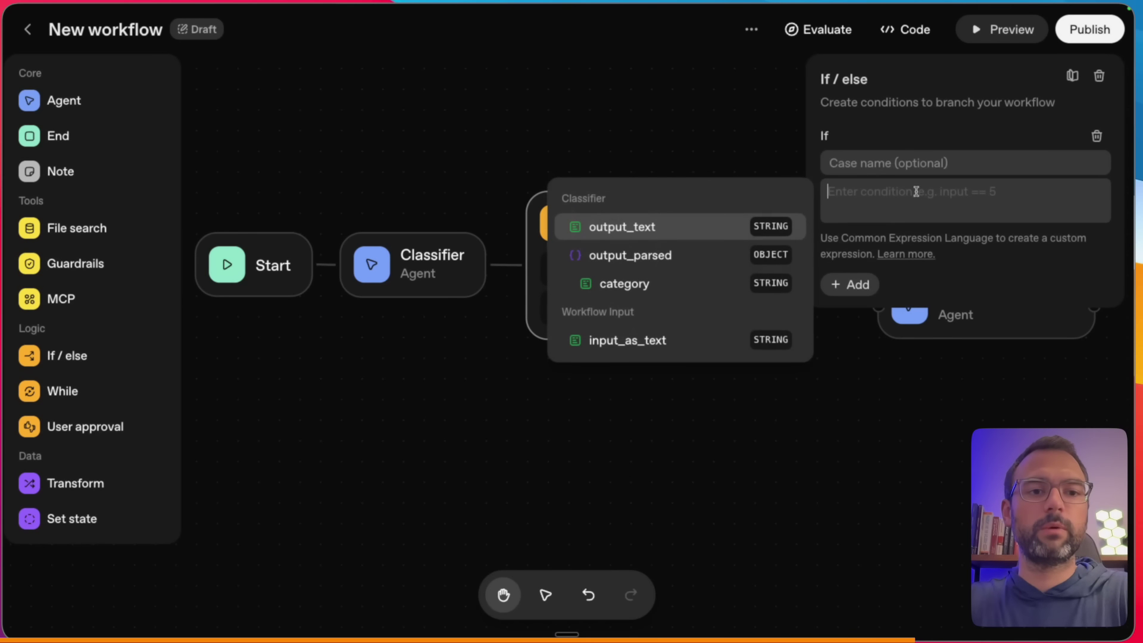
left_click(902, 165)
type("Code")
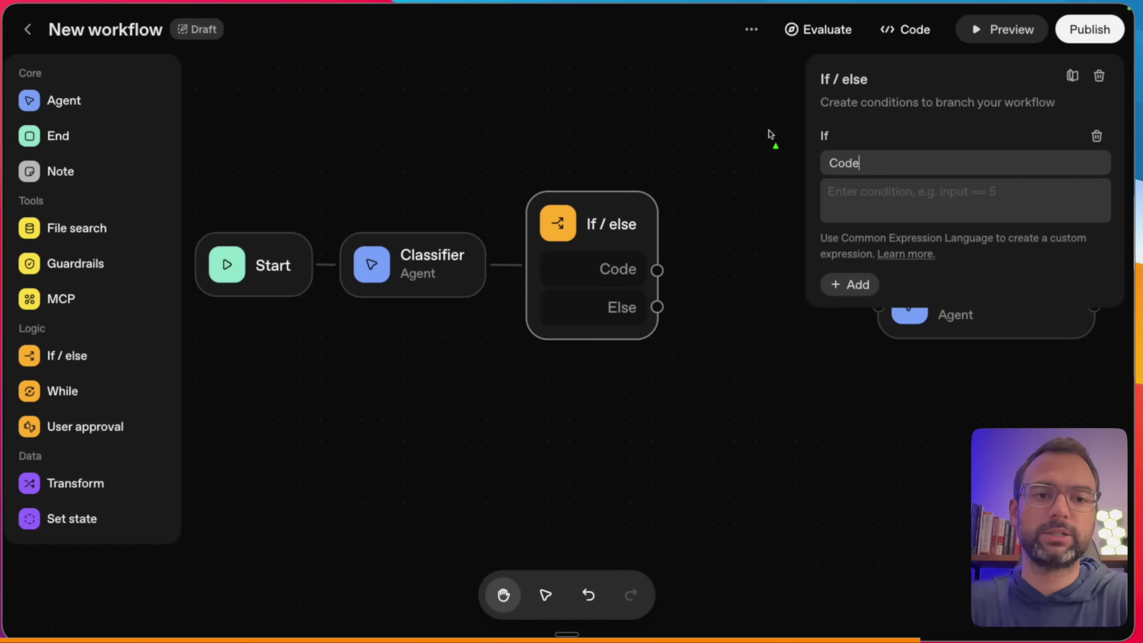
left_click(872, 196)
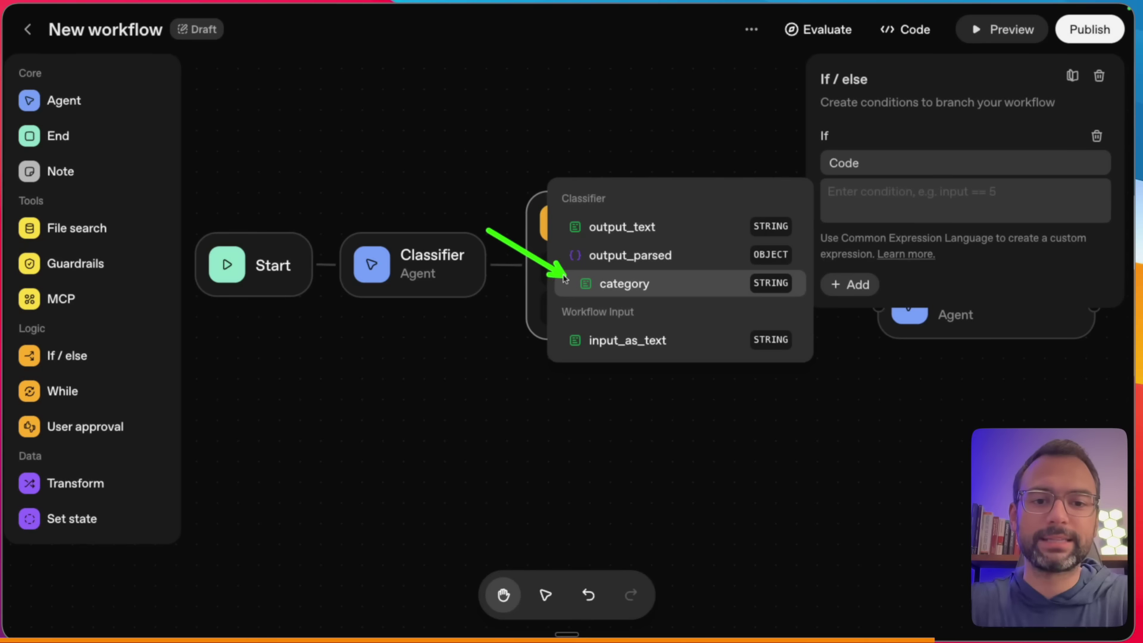
- Check the category property in the Classifier's output schema, closing it unchanged
left_click_drag(350, 292, 441, 291)
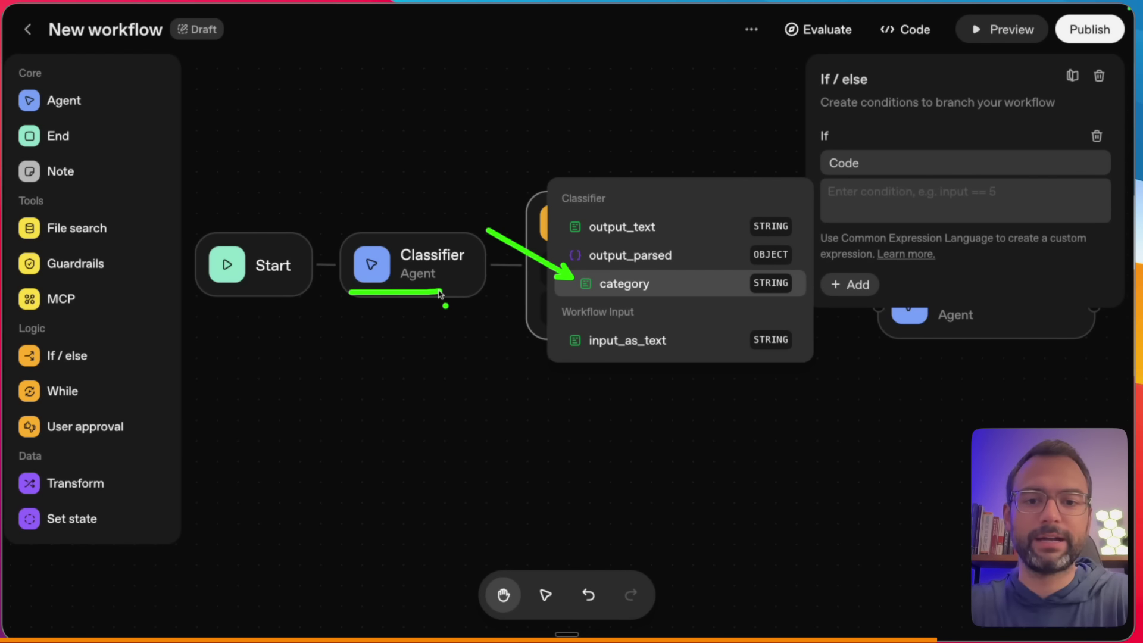
left_click_drag(436, 122, 422, 212)
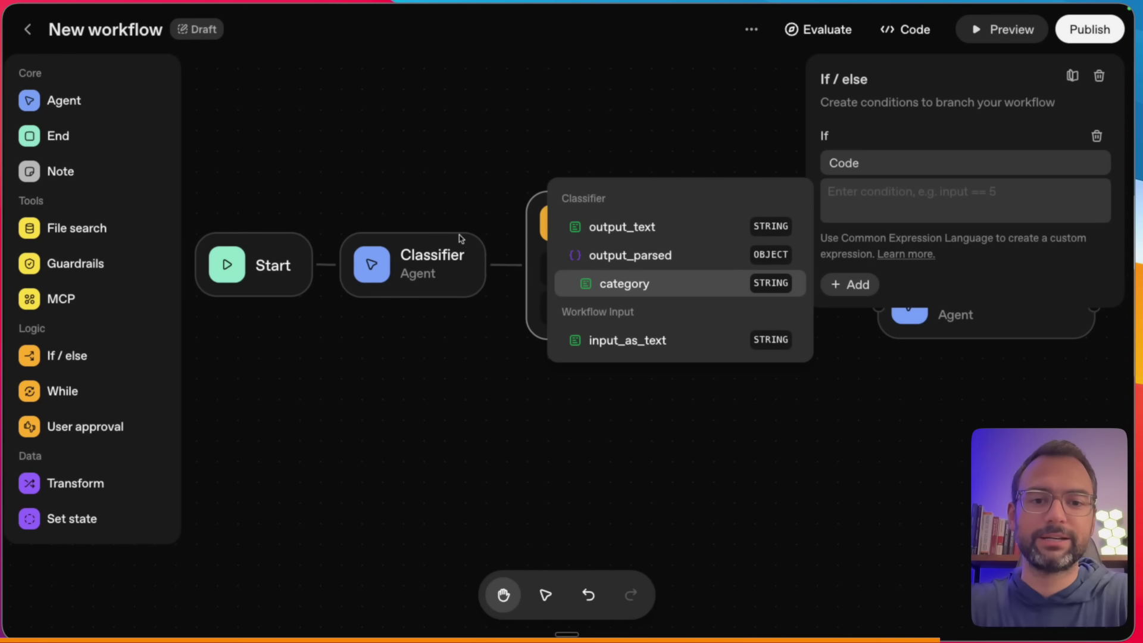
left_click(413, 257)
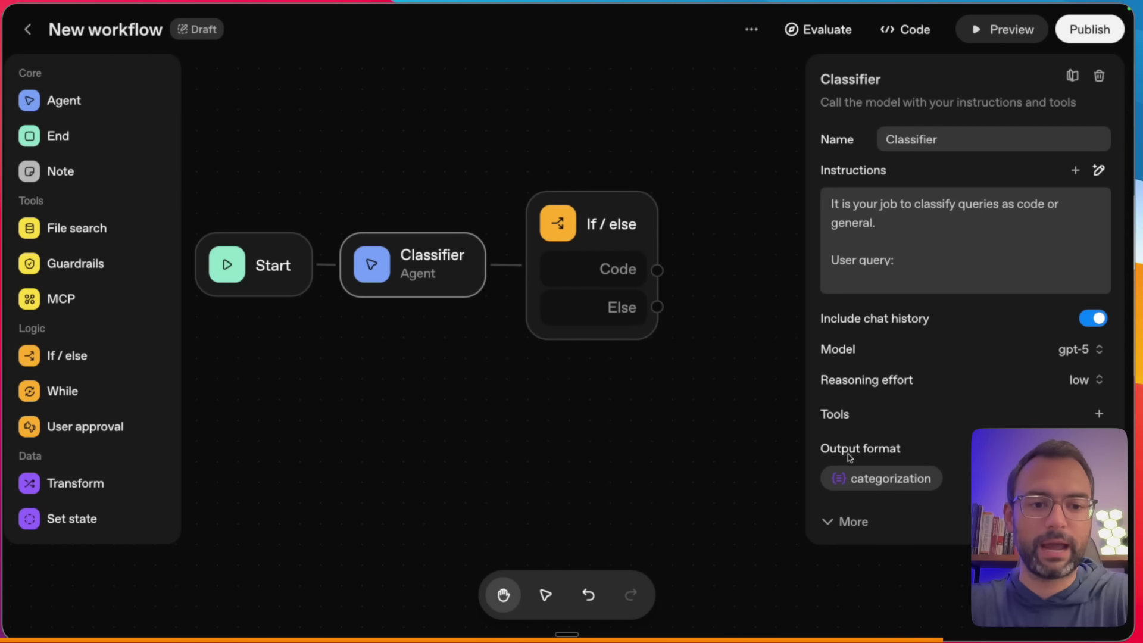
left_click(887, 480)
mouse_move(271, 360)
left_mouse_down()
mouse_move(371, 361)
mouse_move(349, 361)
left_mouse_up()
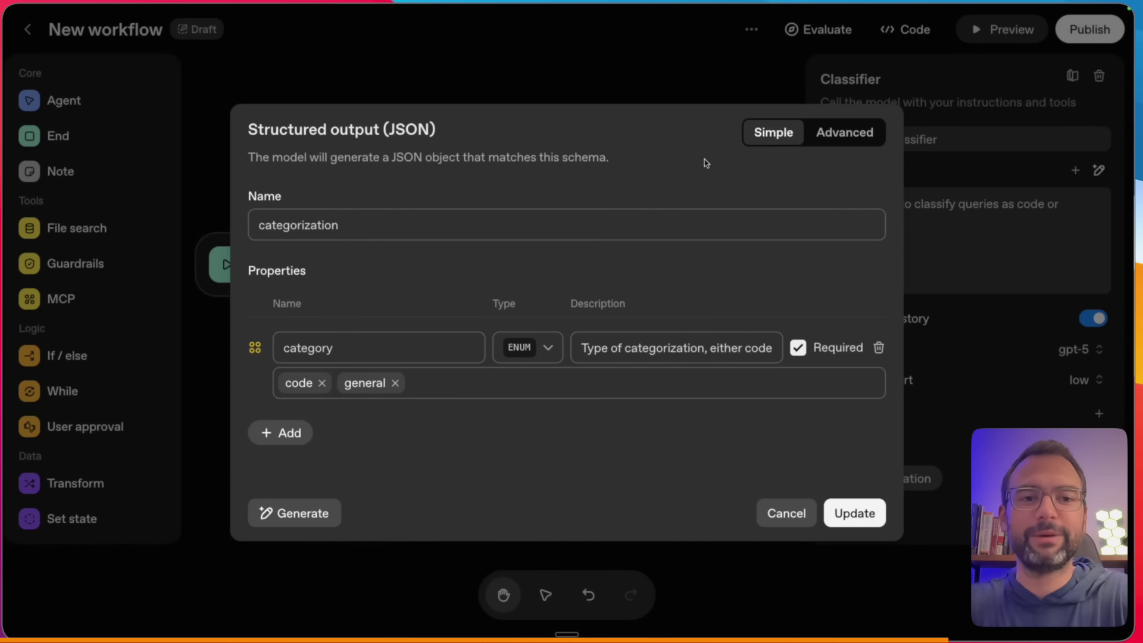
left_click(797, 510)
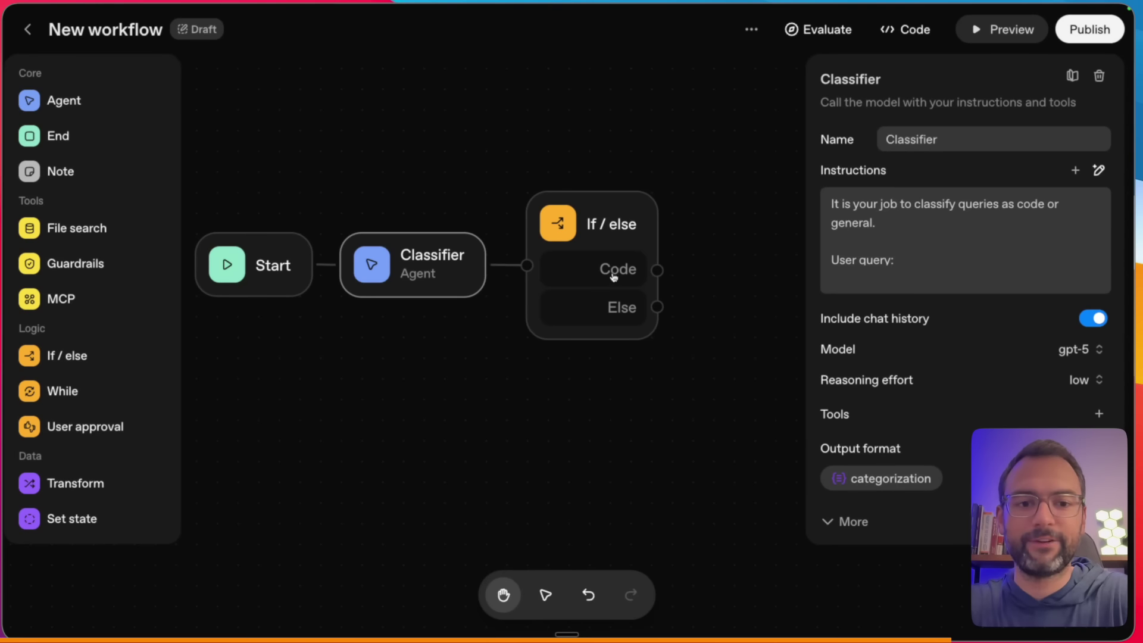
left_click(613, 272)
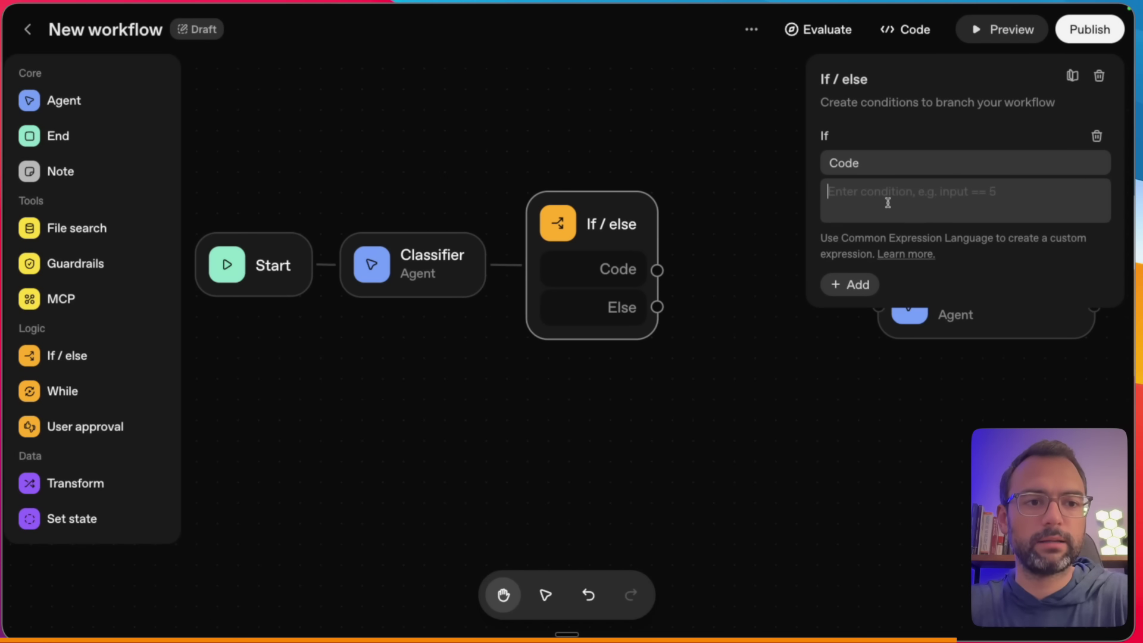
- Set the Code branch condition to input.output_parsed.category == "code"
left_click(887, 202)
left_click(666, 281)
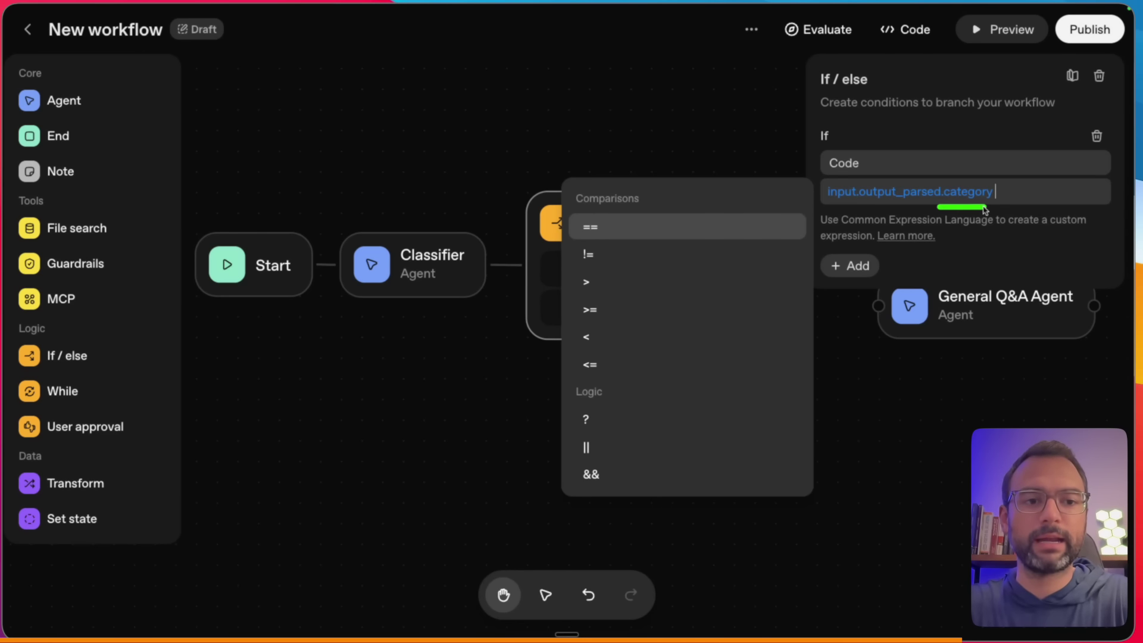
left_click(592, 227)
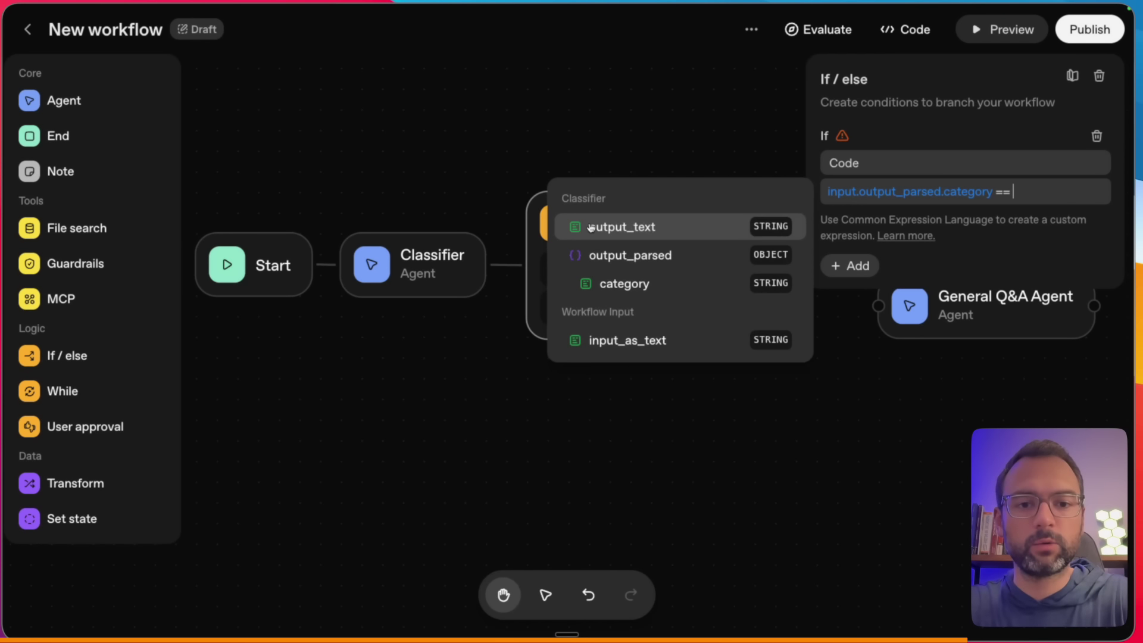
type("\"")
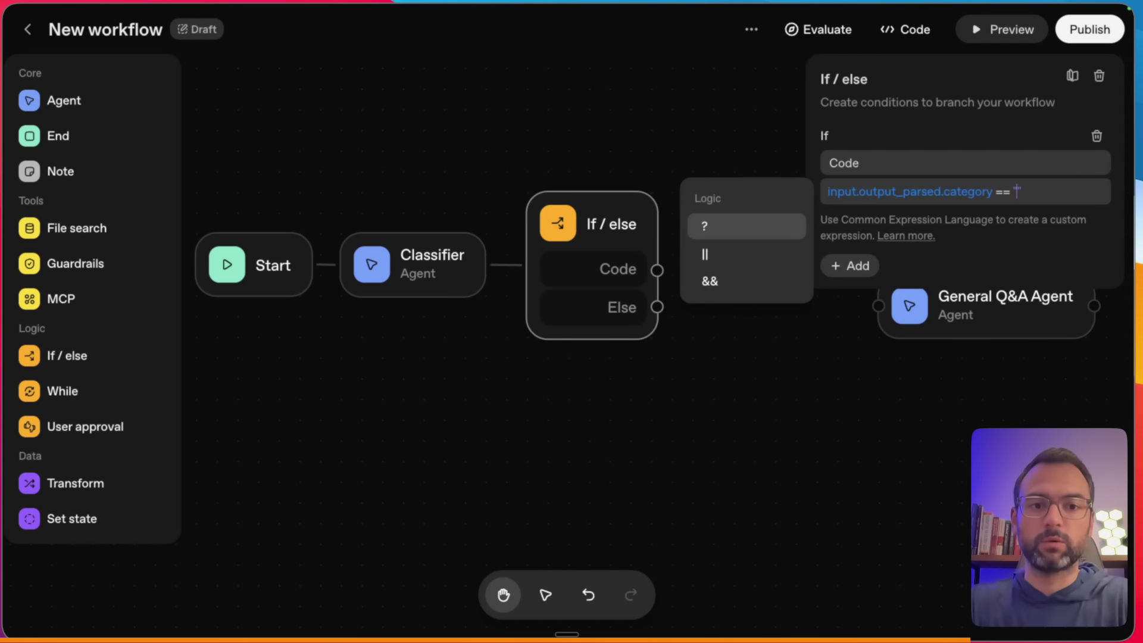
type("code")
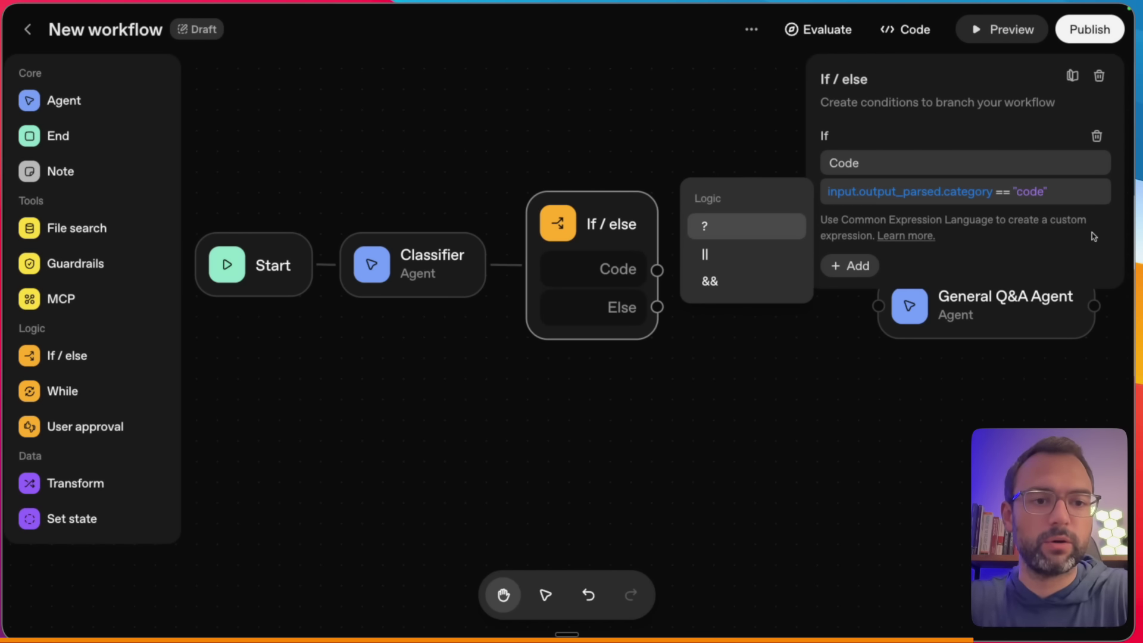
left_click(1093, 236)
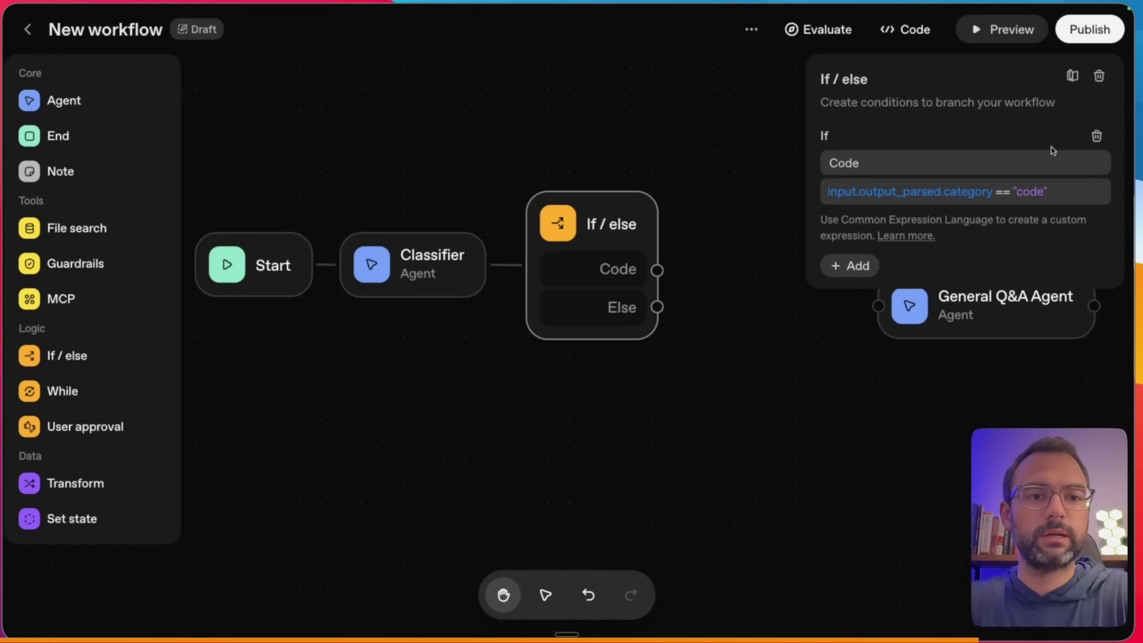
- Route the Code branch to Code Q&A Agent and Else to General Q&A Agent, tidying node positions
left_click_drag(660, 268, 773, 183)
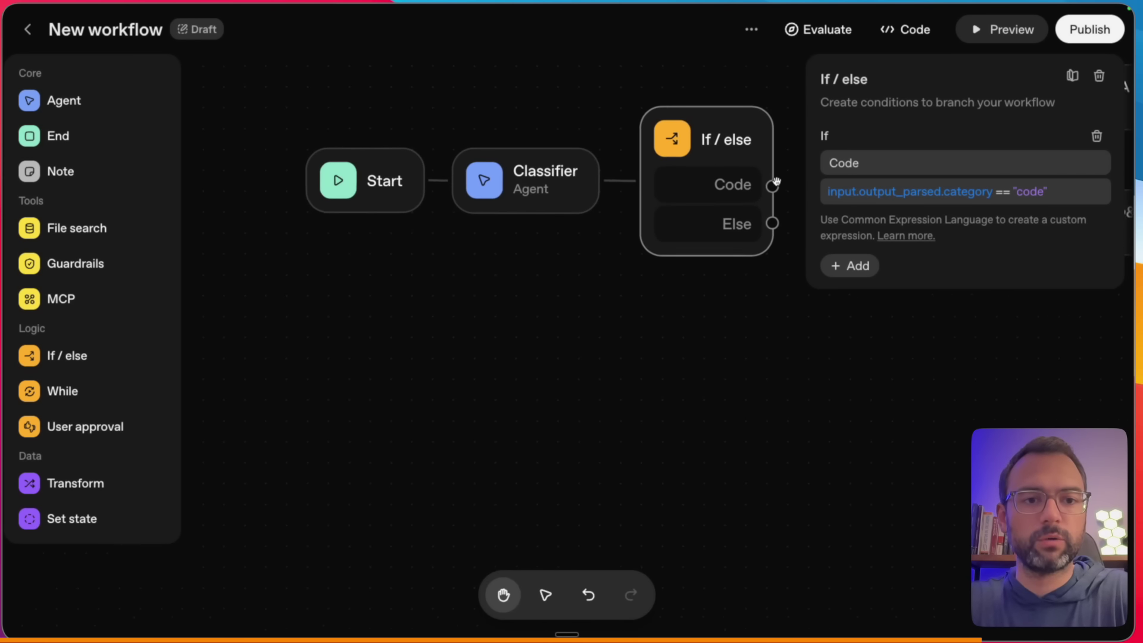
left_click(826, 334)
left_click_drag(826, 333, 688, 441)
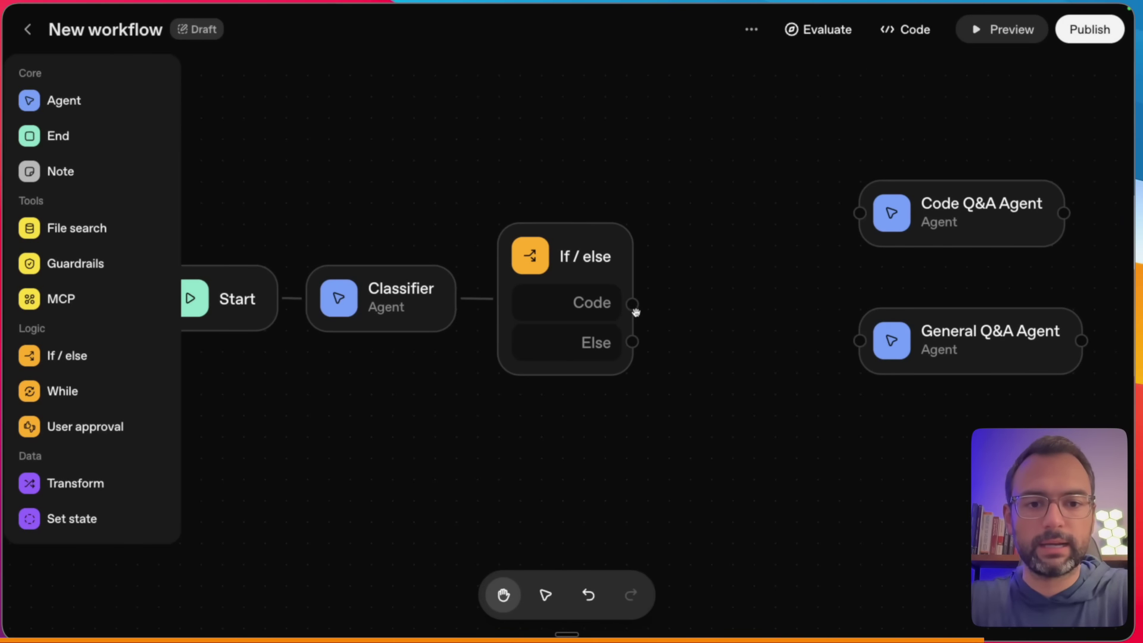
left_click_drag(632, 303, 859, 213)
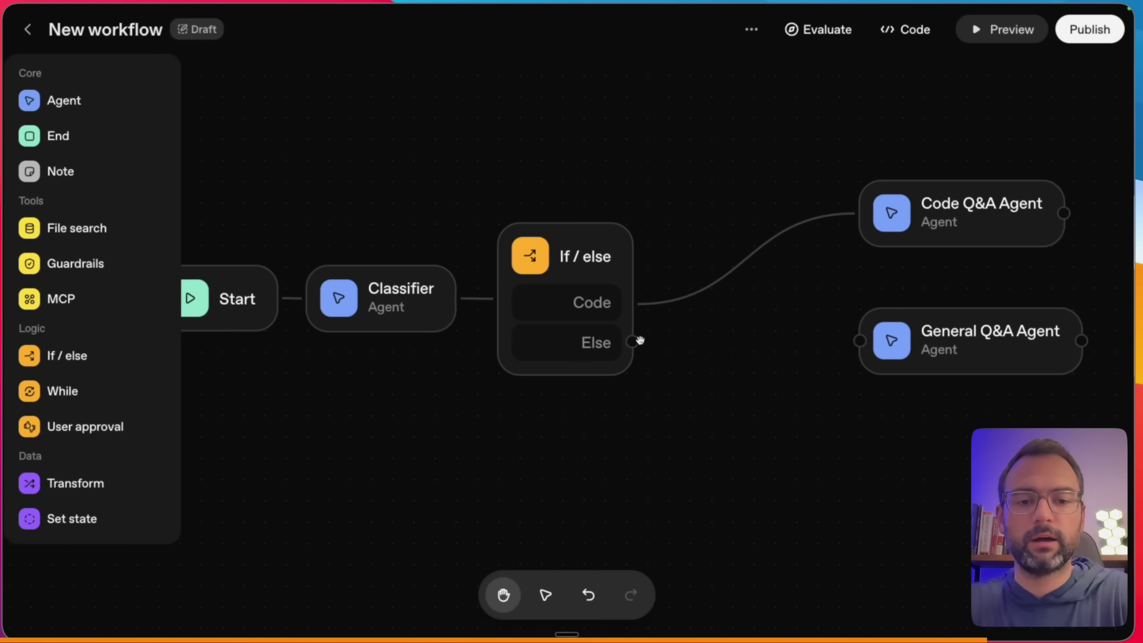
left_click_drag(632, 340, 858, 340)
left_click_drag(952, 344, 841, 403)
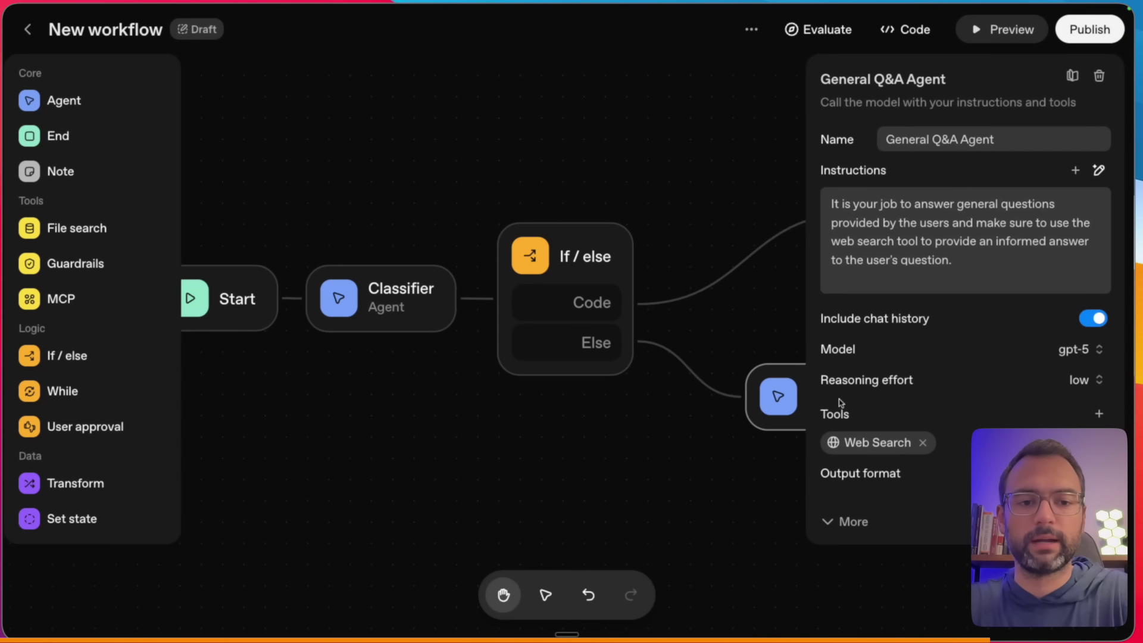
left_click(720, 298)
left_click_drag(860, 212, 755, 212)
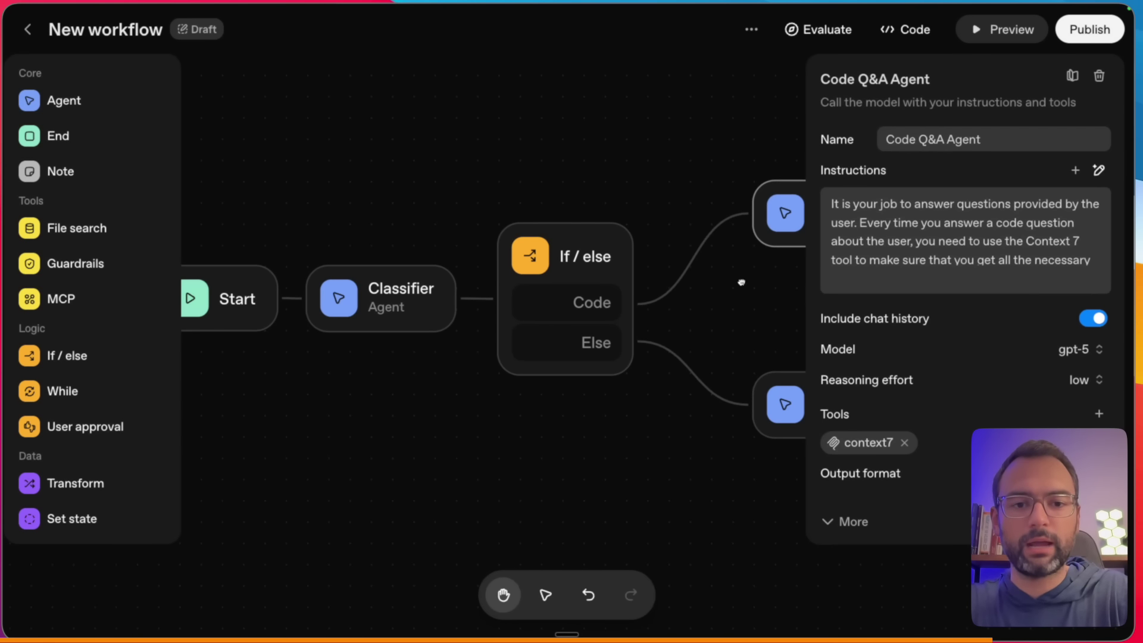
left_click(742, 281)
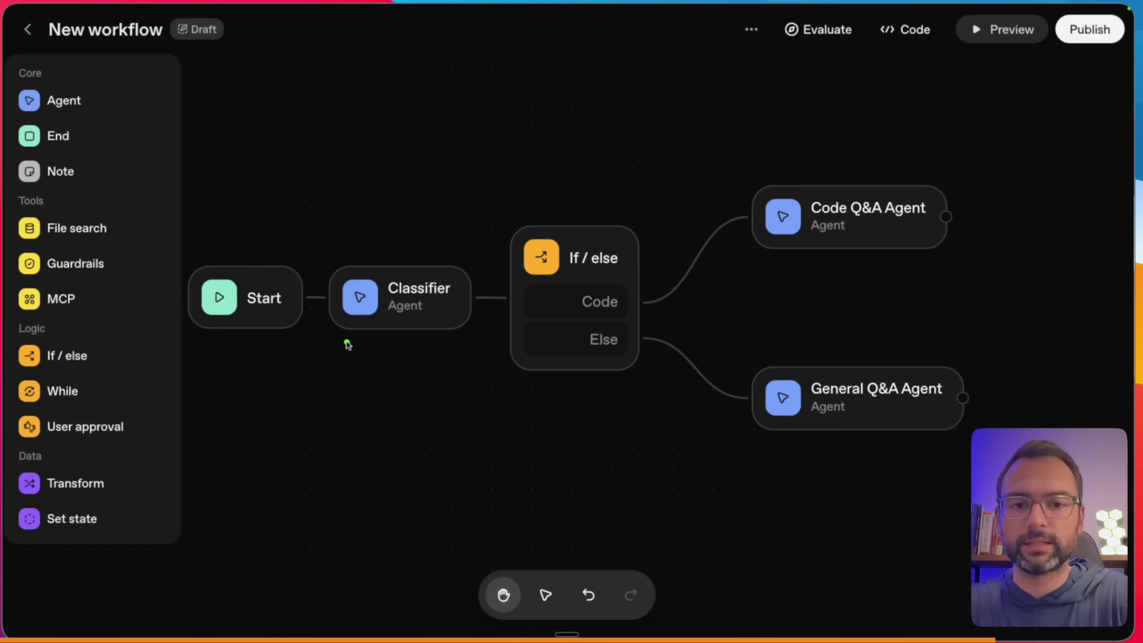
- Highlight the Classifier, If/else, Code Q&A Agent and General Q&A Agent chain
left_click_drag(346, 342, 406, 342)
left_click_drag(502, 384, 579, 383)
left_click_drag(799, 250, 889, 250)
left_click_drag(792, 462, 870, 463)
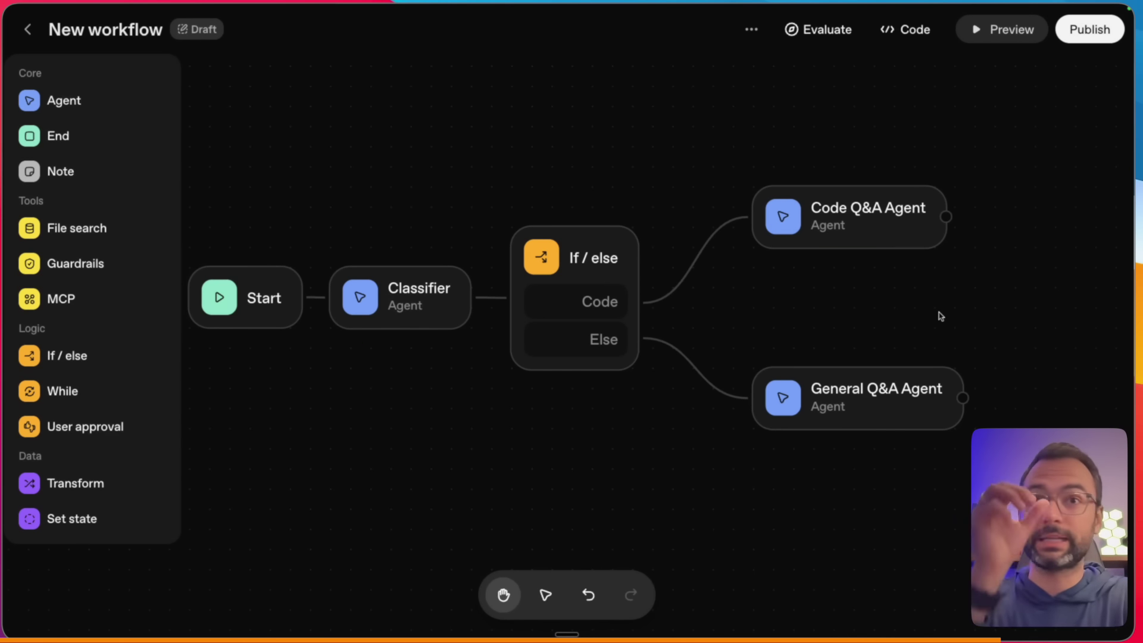
- Test the Next.js version question in Preview, answered by Code Q&A Agent, then draft the Atlanta weather question
left_click(1000, 35)
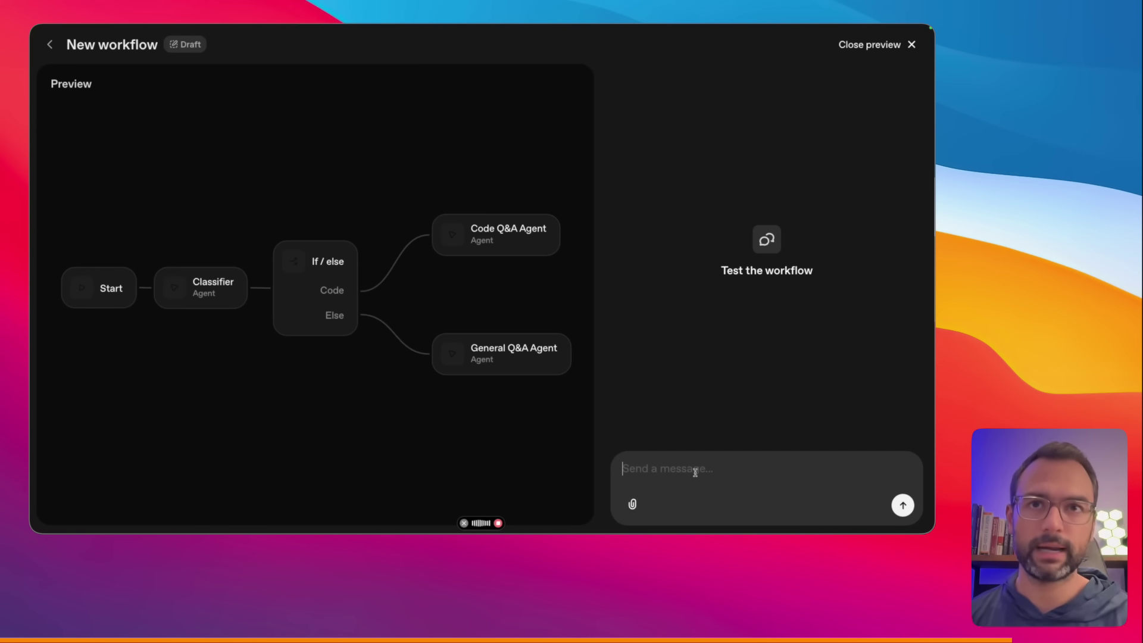
type("Can you please tell me what is the latest version of Next.js?")
key("Return")
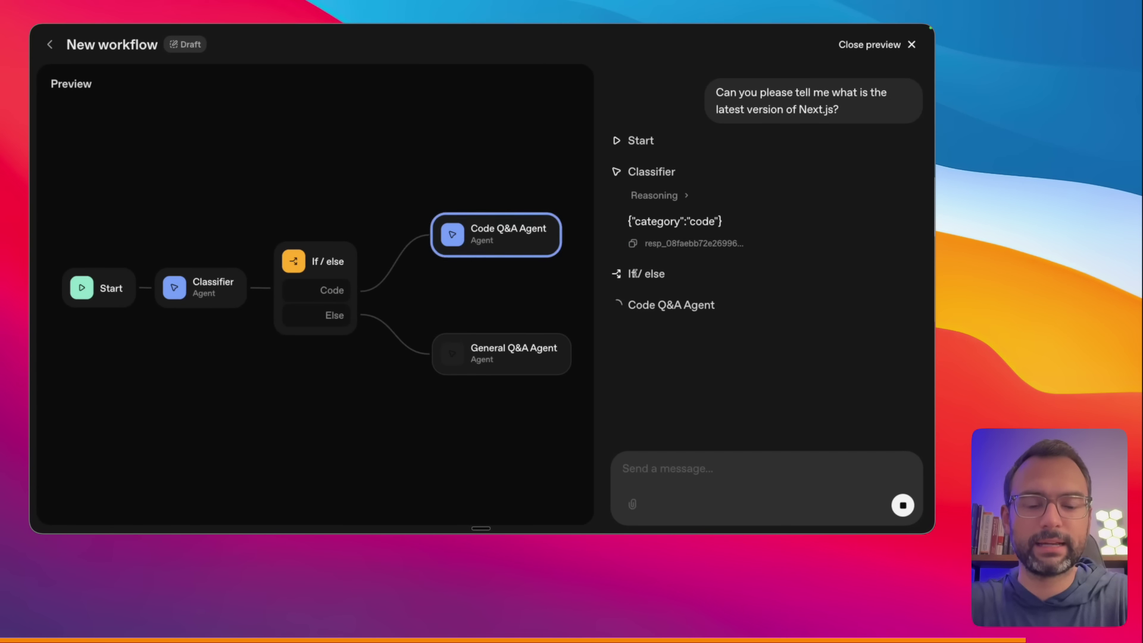
left_click_drag(651, 236, 707, 237)
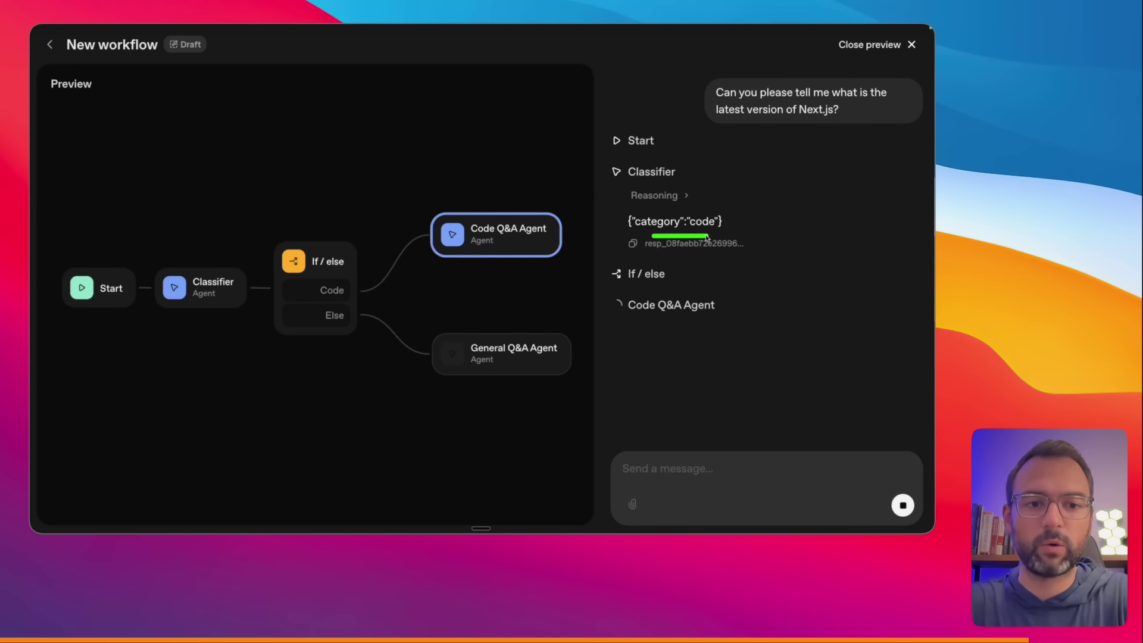
left_click_drag(761, 188, 740, 205)
left_click_drag(486, 132, 488, 205)
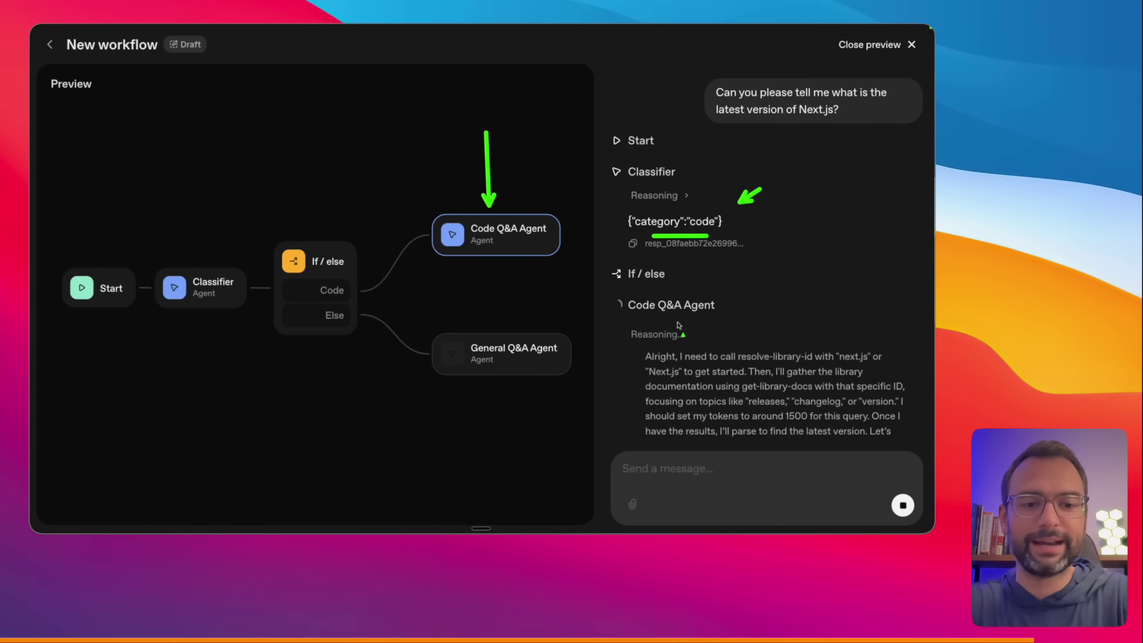
key("Escape")
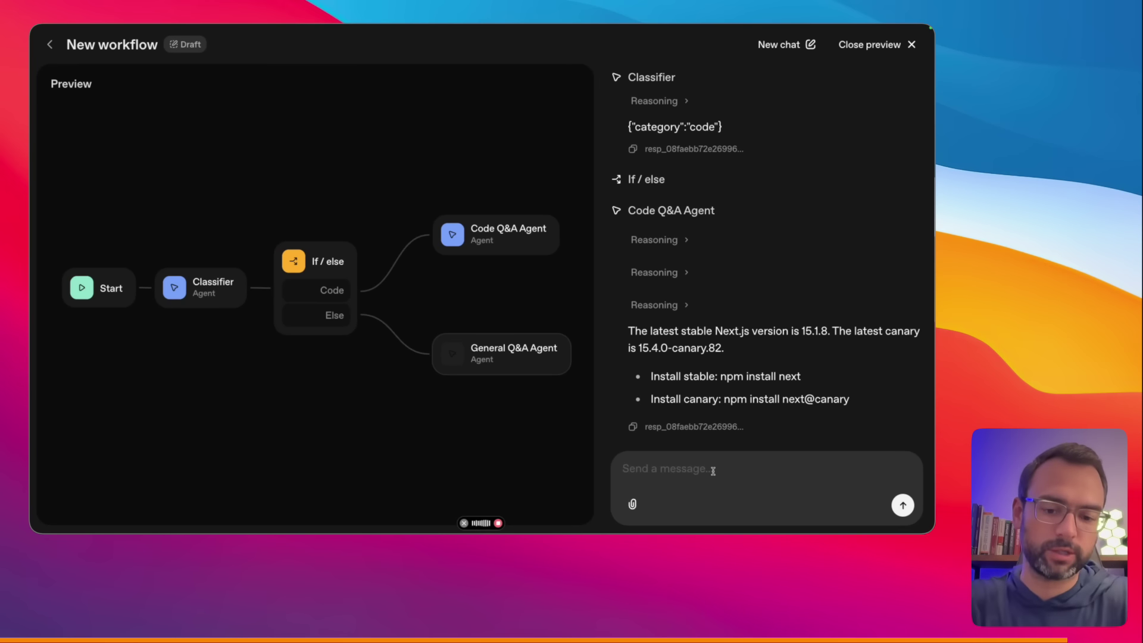
type("What is the weather today in Atlanta, GA?")
- Send the Atlanta weather question and confirm General Q&A Agent answers with current weather
key("Return")
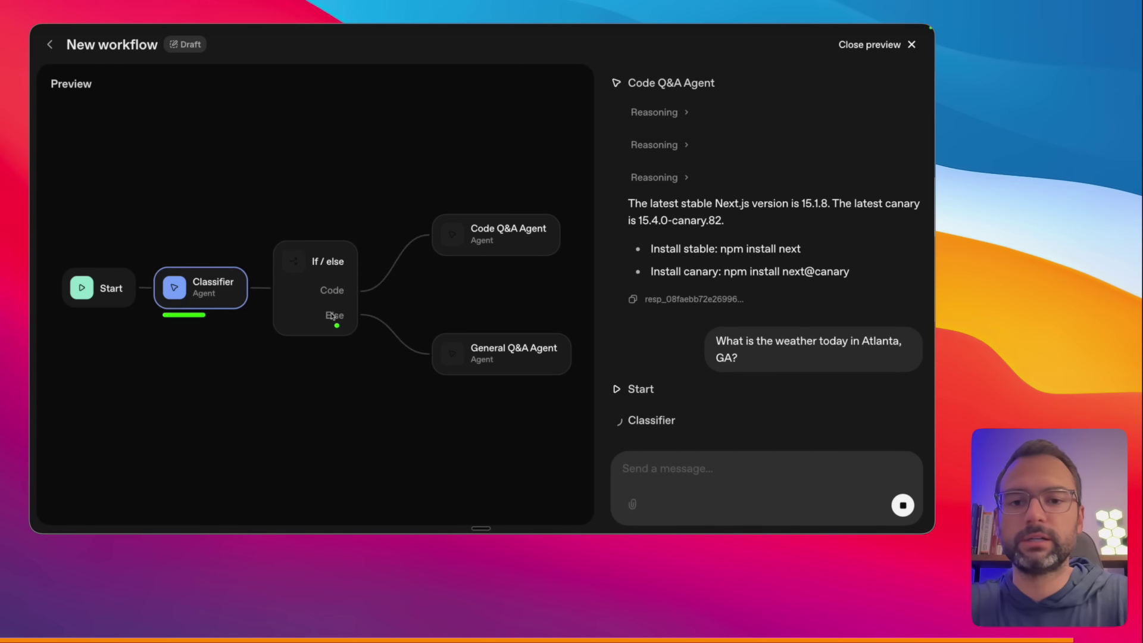
mouse_move(528, 358)
left_mouse_down()
mouse_move(592, 390)
mouse_move(600, 357)
mouse_move(582, 350)
mouse_move(607, 357)
left_mouse_up()
left_click_drag(463, 266, 464, 322)
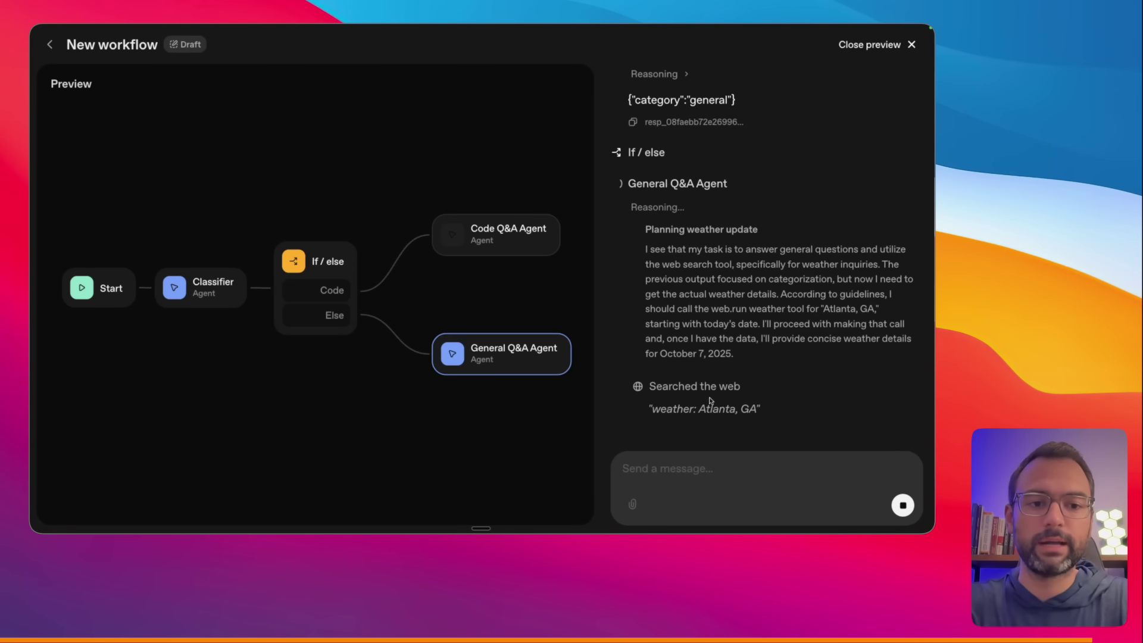
left_click_drag(652, 361, 698, 363)
left_click_drag(652, 422, 759, 423)
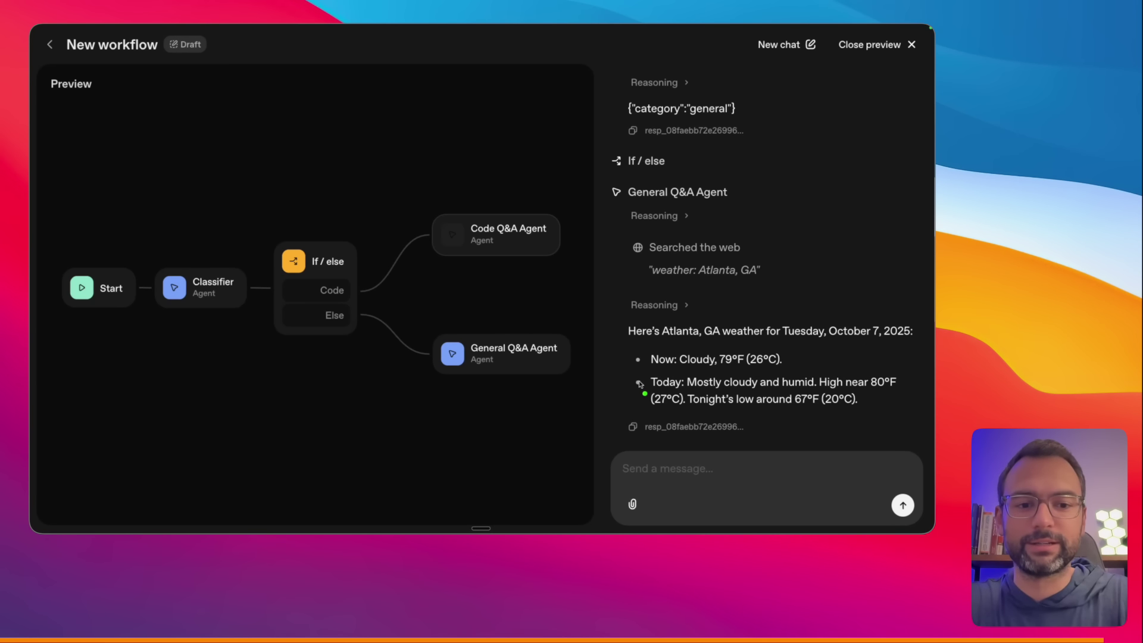
left_click_drag(596, 356, 627, 369)
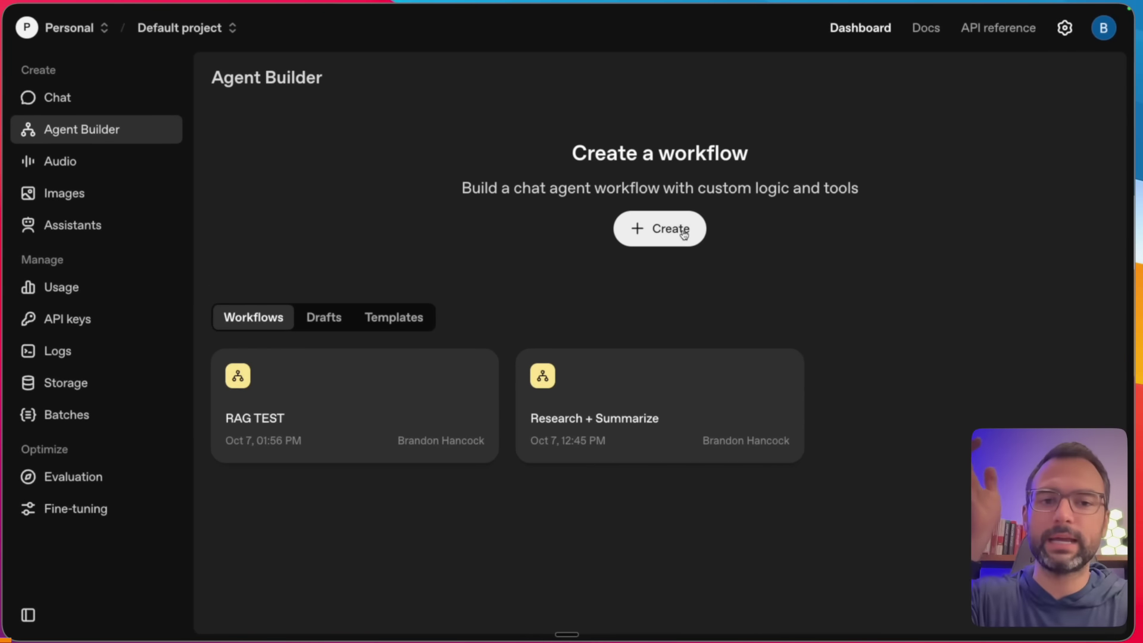
- Start a new workflow and rename its agent node to RAG Query Agent
left_click(684, 234)
left_click_drag(553, 341, 634, 339)
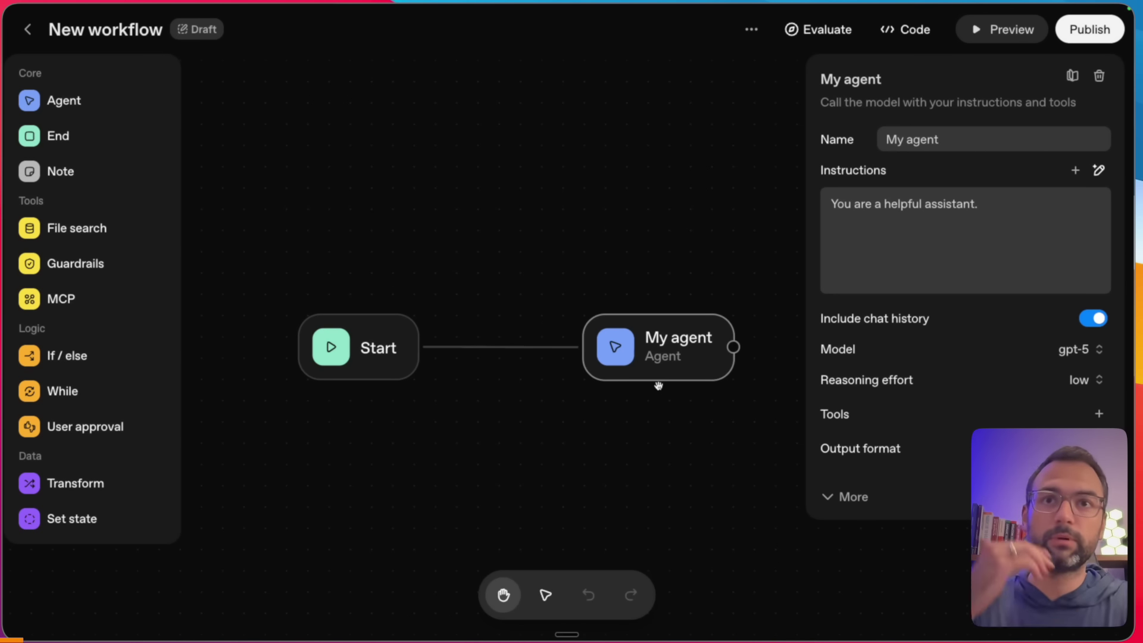
left_click(968, 145)
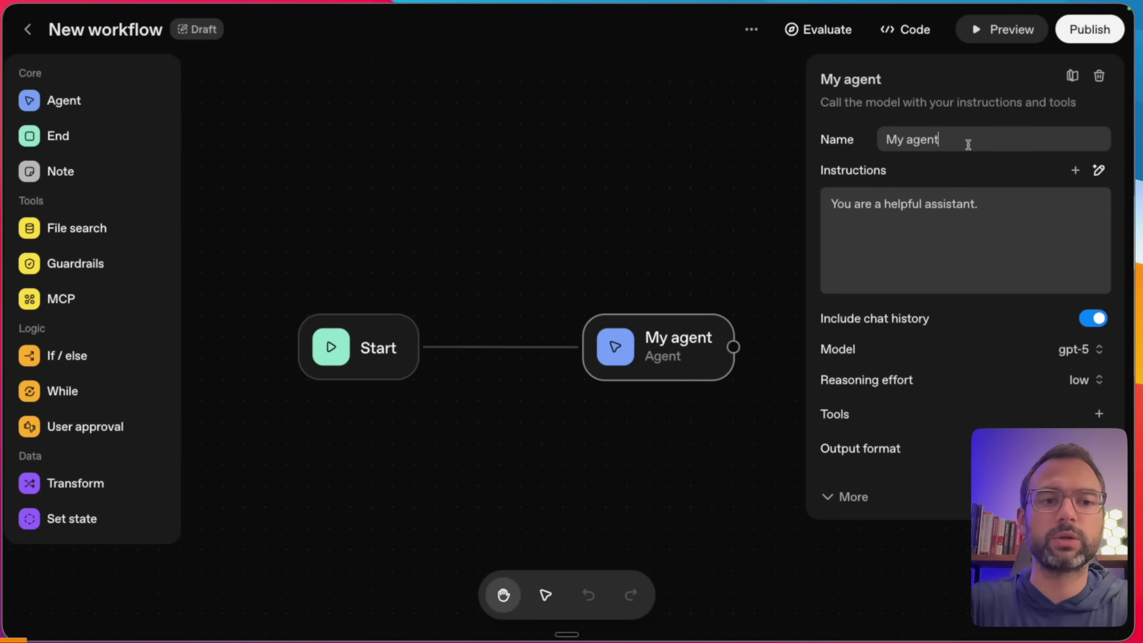
key("super+a")
type("k")
key("BackSpace")
type("RAG Q")
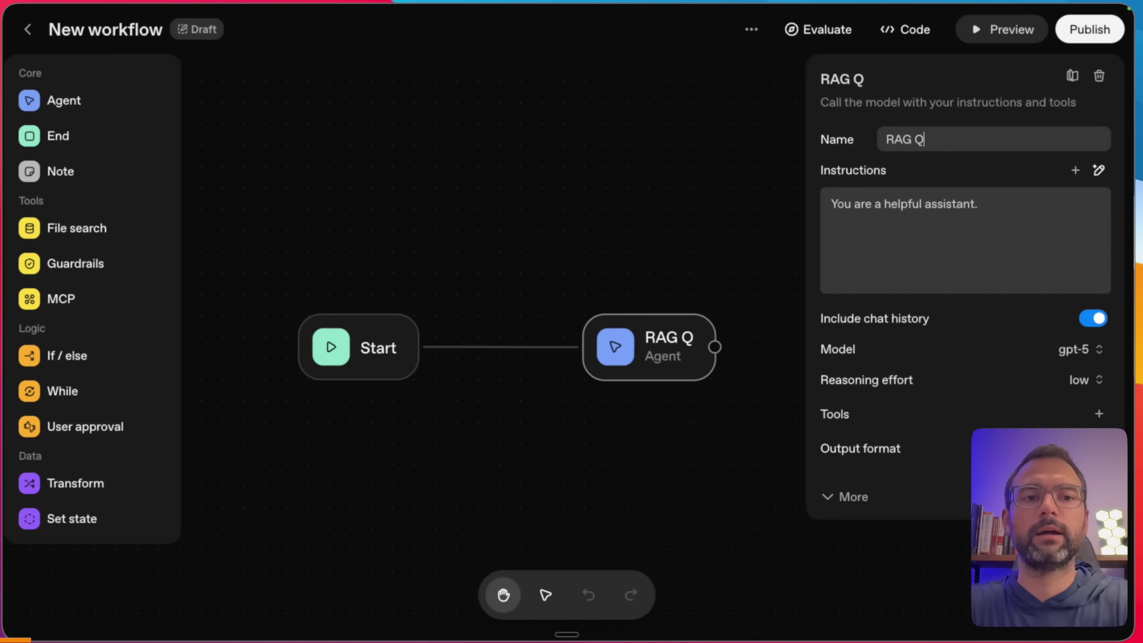
type("uery Agent")
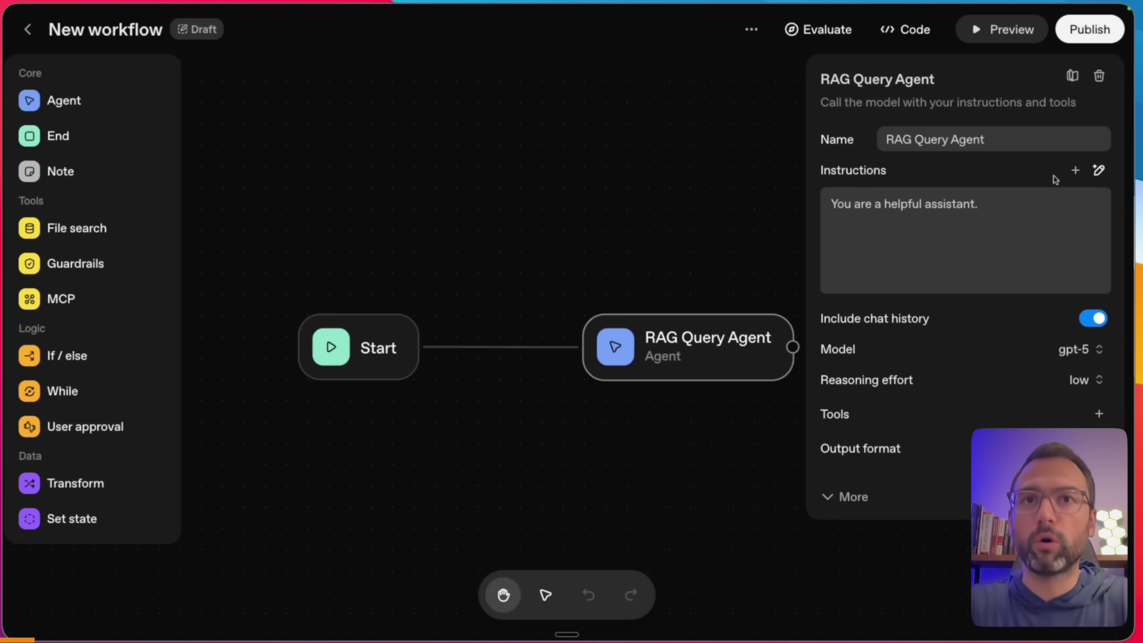
- Replace the agent's default instructions with a dictated custom brief
left_click(1018, 200)
key("BackSpace")
key("ctrl+a")
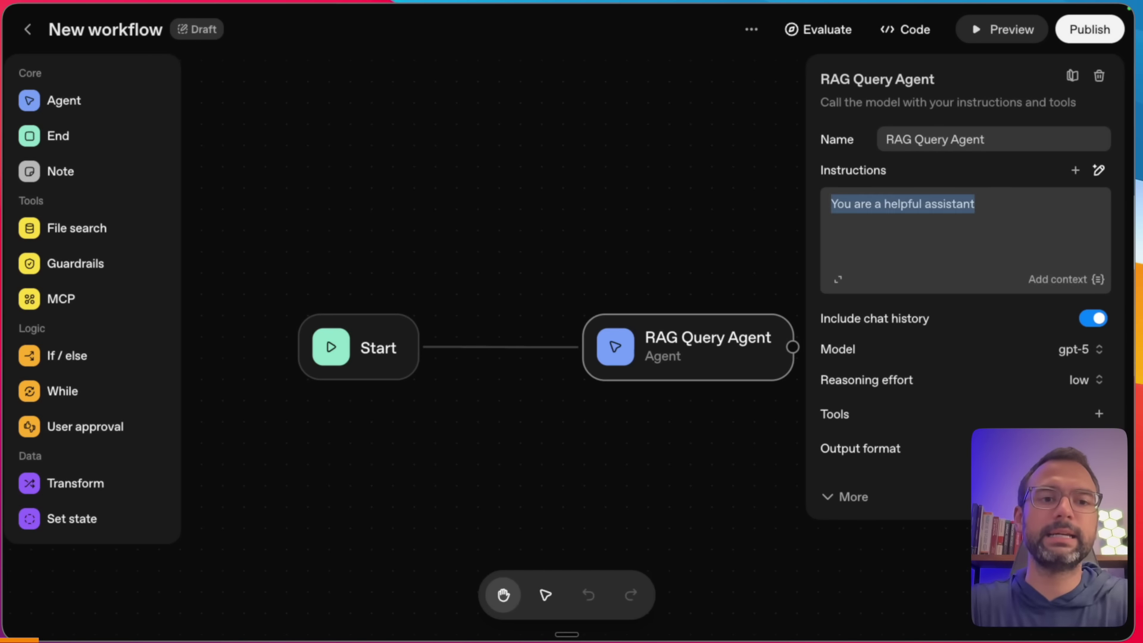
key("BackSpace")
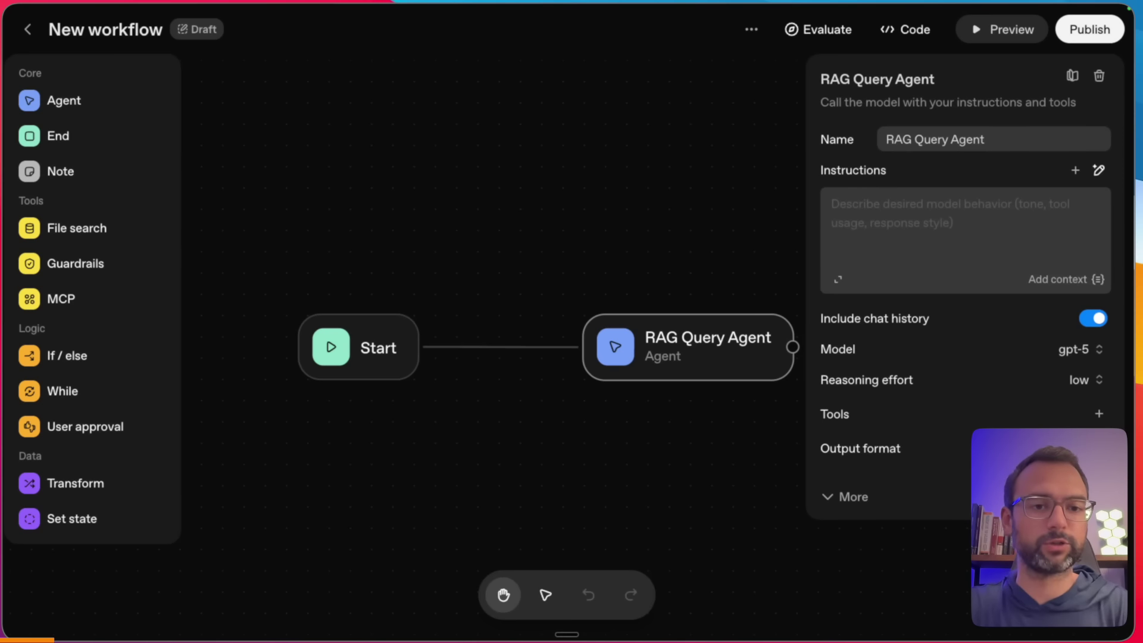
key("fn")
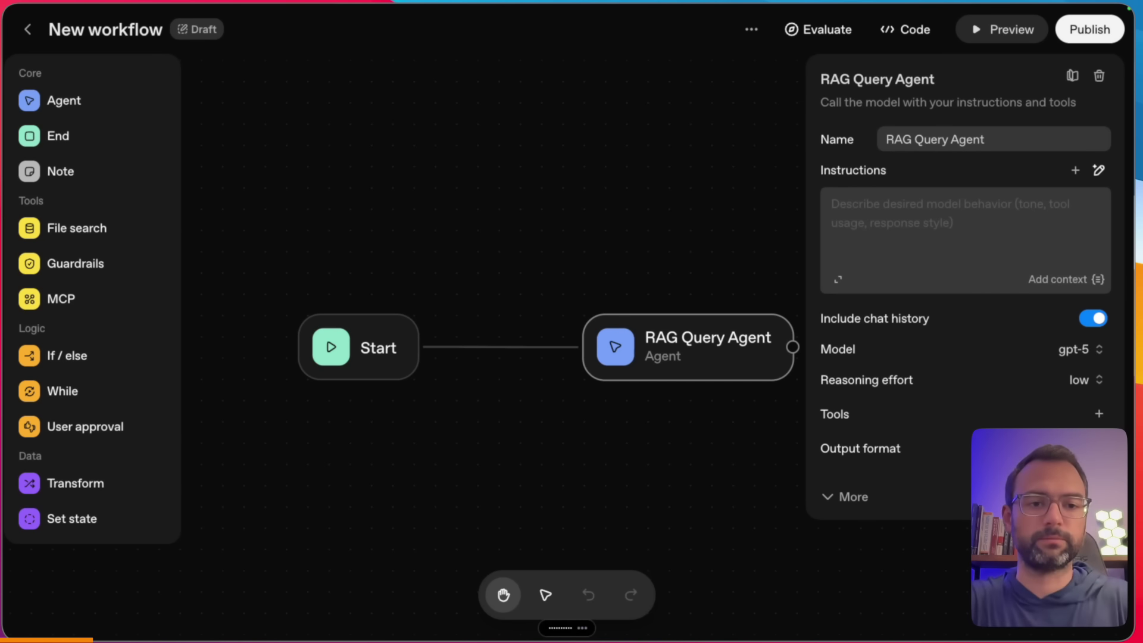
key("super+v")
key("super+t")
type("shipkit.ai/co")
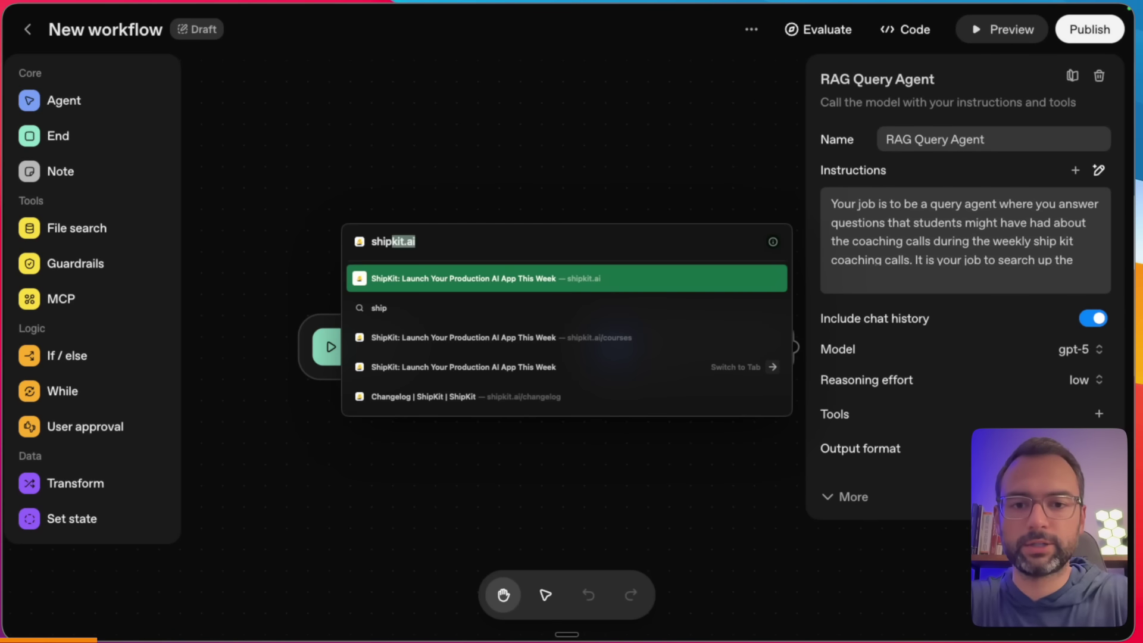
key("Return")
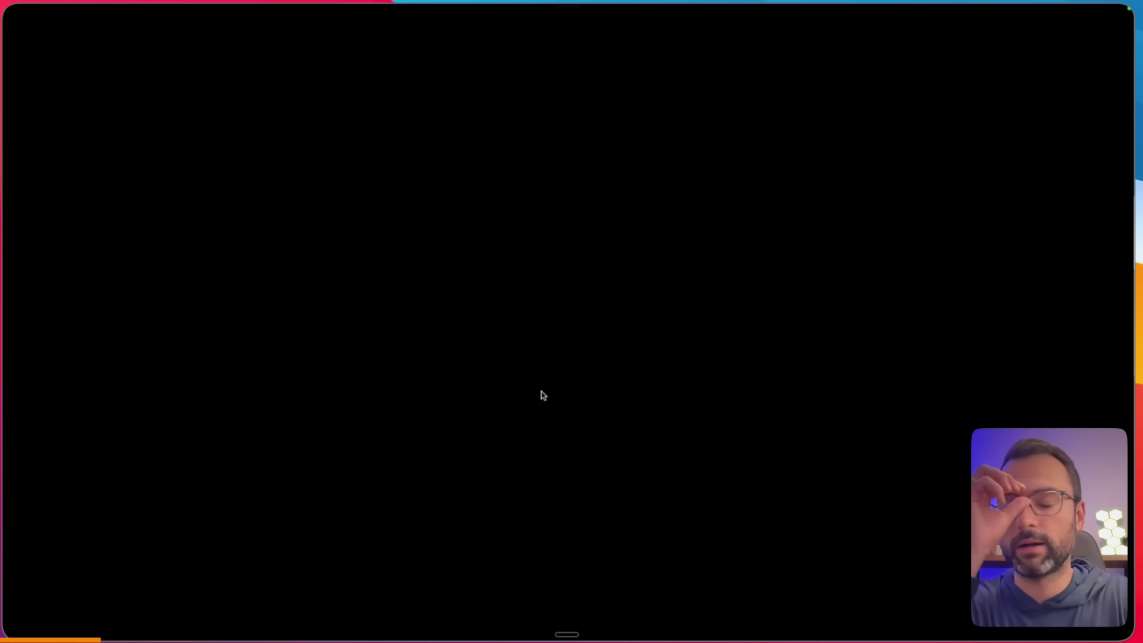
scroll(333, 536, "down", 3)
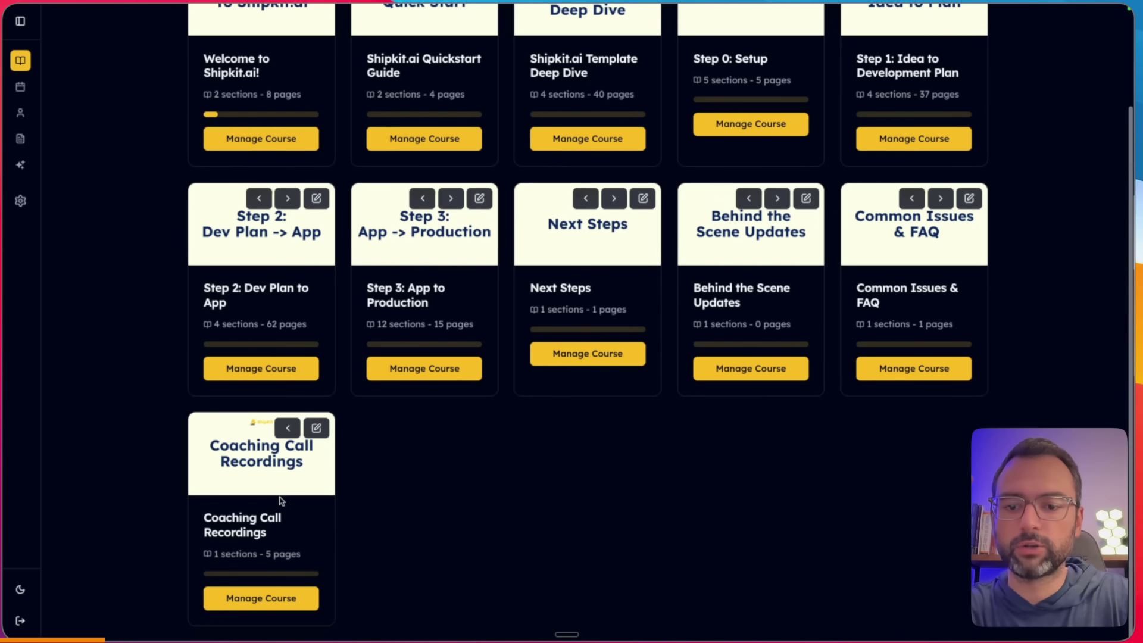
left_click(260, 598)
key("ctrl+plus")
key("ctrl+plus")
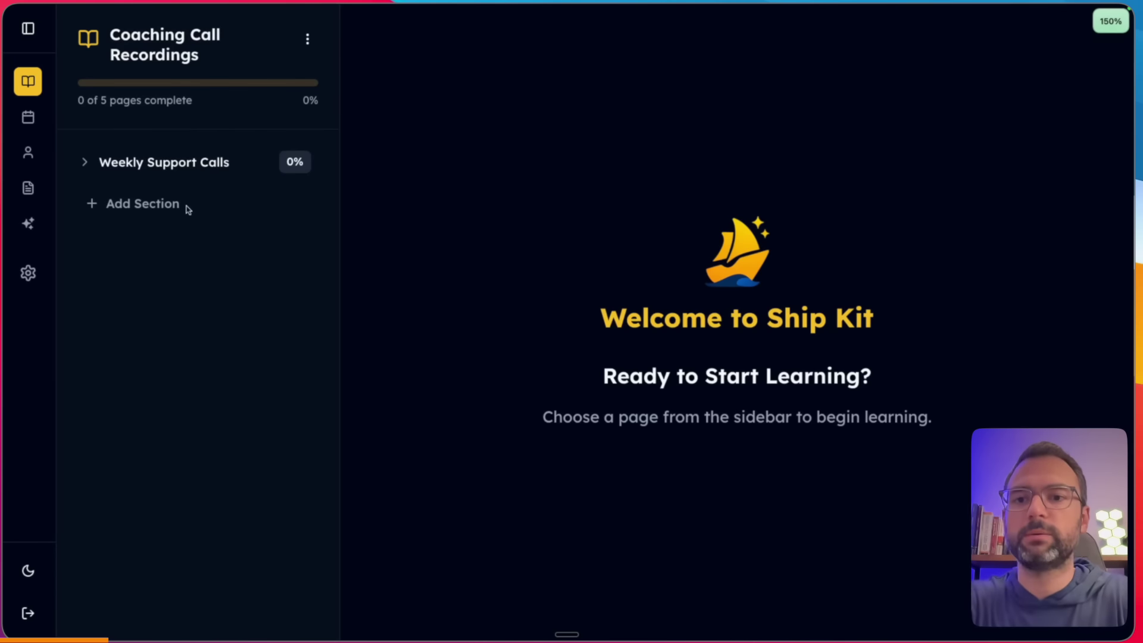
left_click(250, 162)
left_click(169, 344)
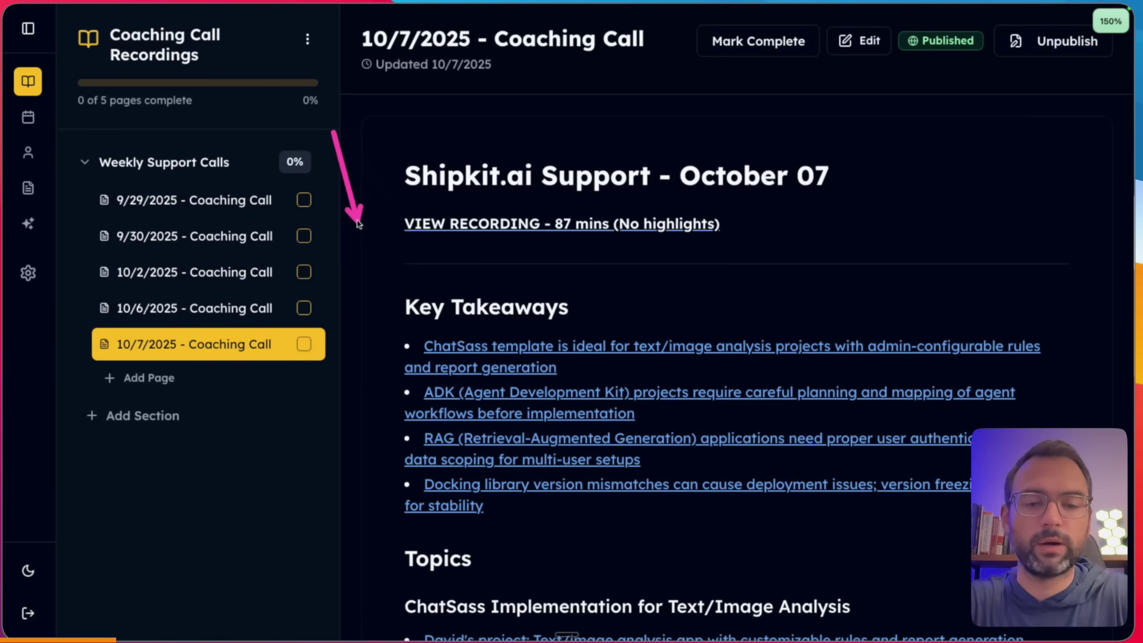
scroll(480, 438, "down", 20)
scroll(481, 438, "down", 4)
scroll(481, 438, "up", 15)
scroll(481, 438, "up", 3)
scroll(452, 410, "down", 1)
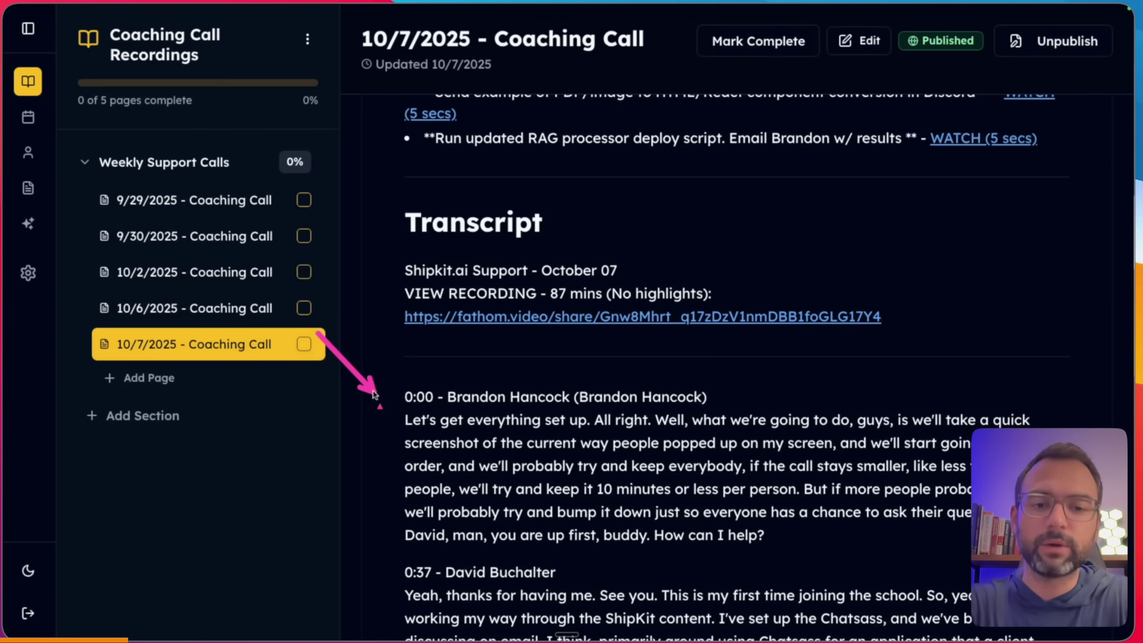
scroll(383, 450, "down", 3)
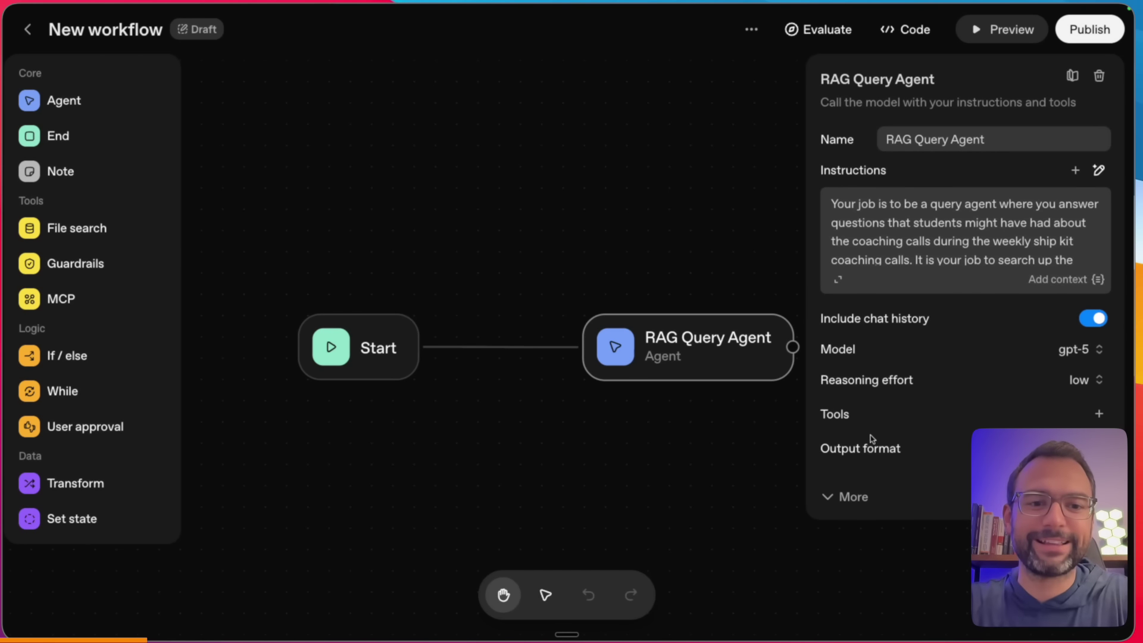
- Attach File search with an existing vector store to RAG Query Agent, opening the Vector stores page
left_click_drag(668, 342, 604, 340)
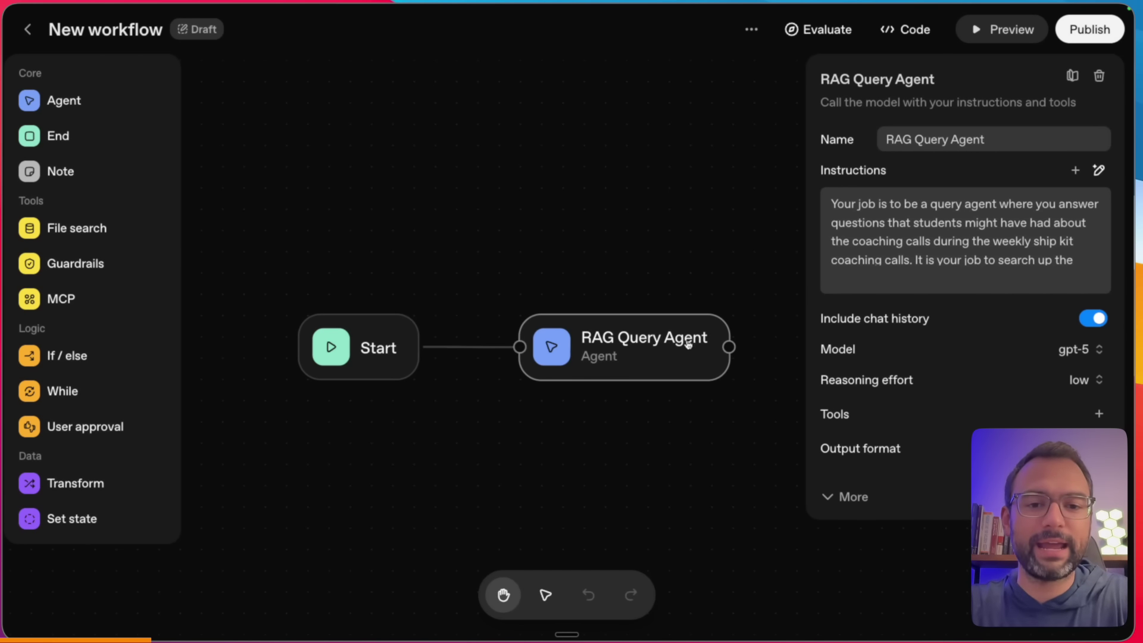
left_click(1099, 415)
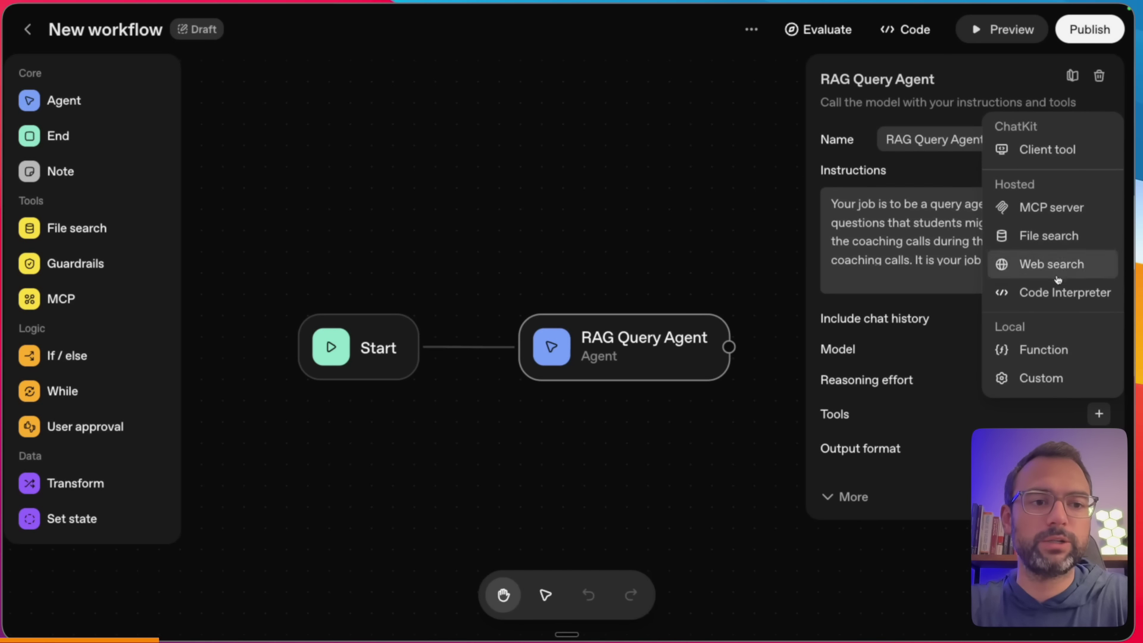
left_click(1058, 240)
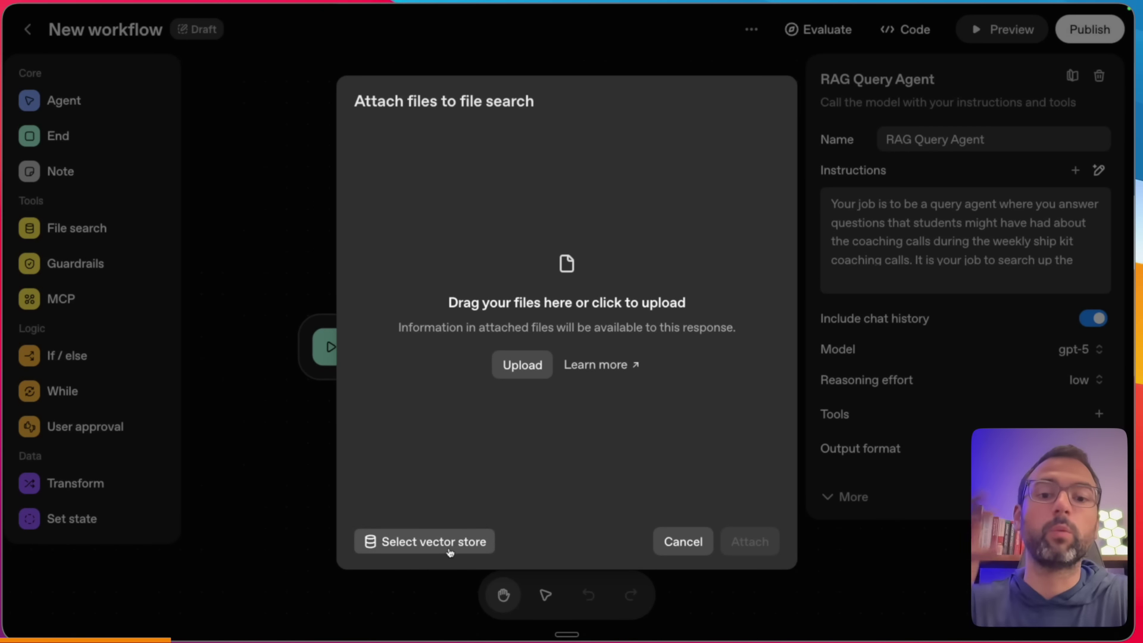
left_click(491, 541)
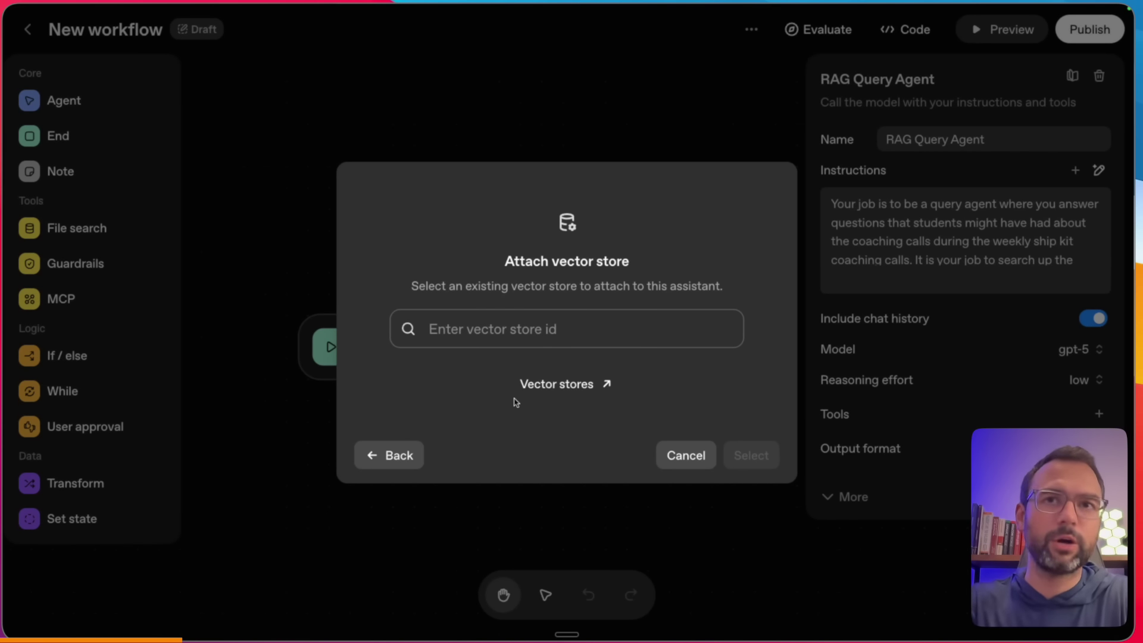
left_click(564, 385)
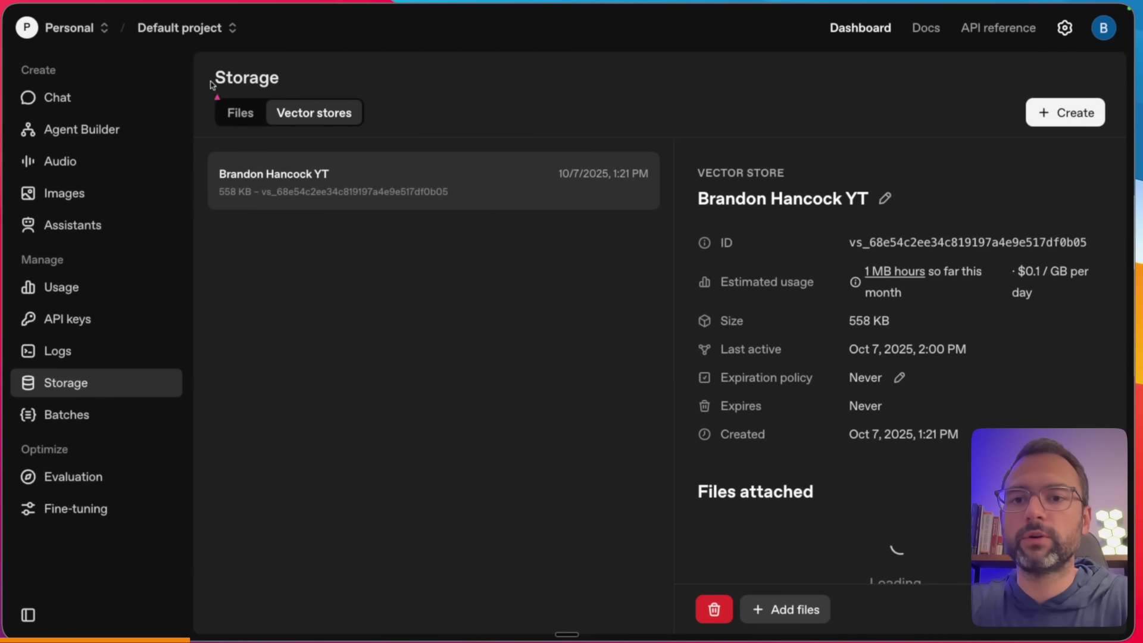
- Review the Storage page's vector store and its attached files call1.md to call4.md
left_click_drag(37, 42, 124, 43)
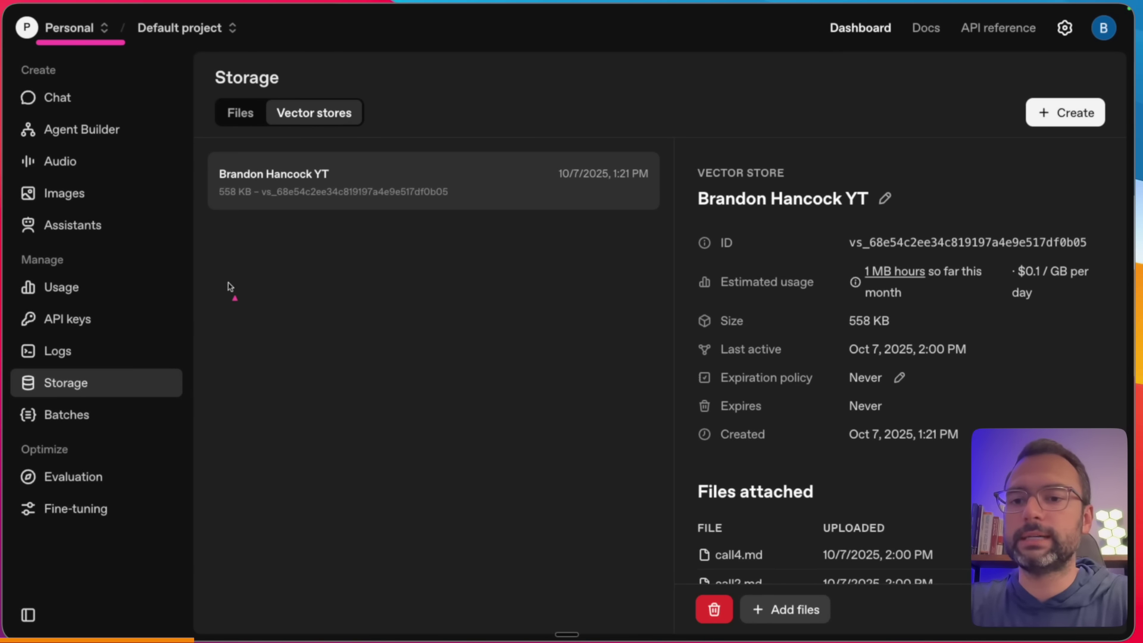
left_click_drag(230, 284, 124, 345)
left_click_drag(178, 66, 208, 104)
left_click_drag(355, 53, 327, 97)
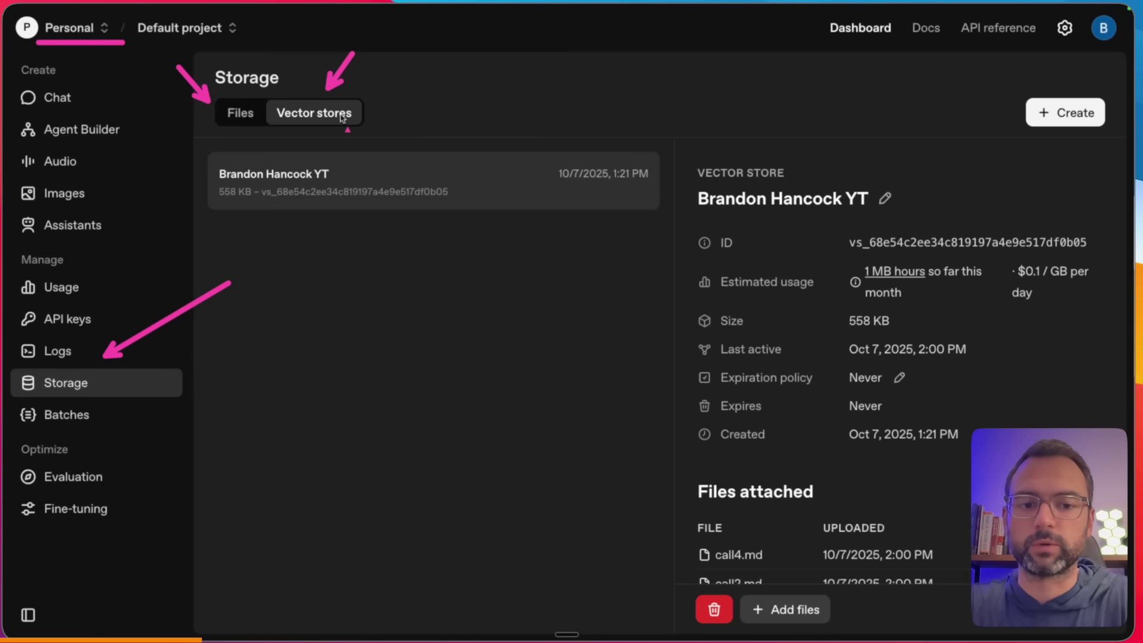
key("Escape")
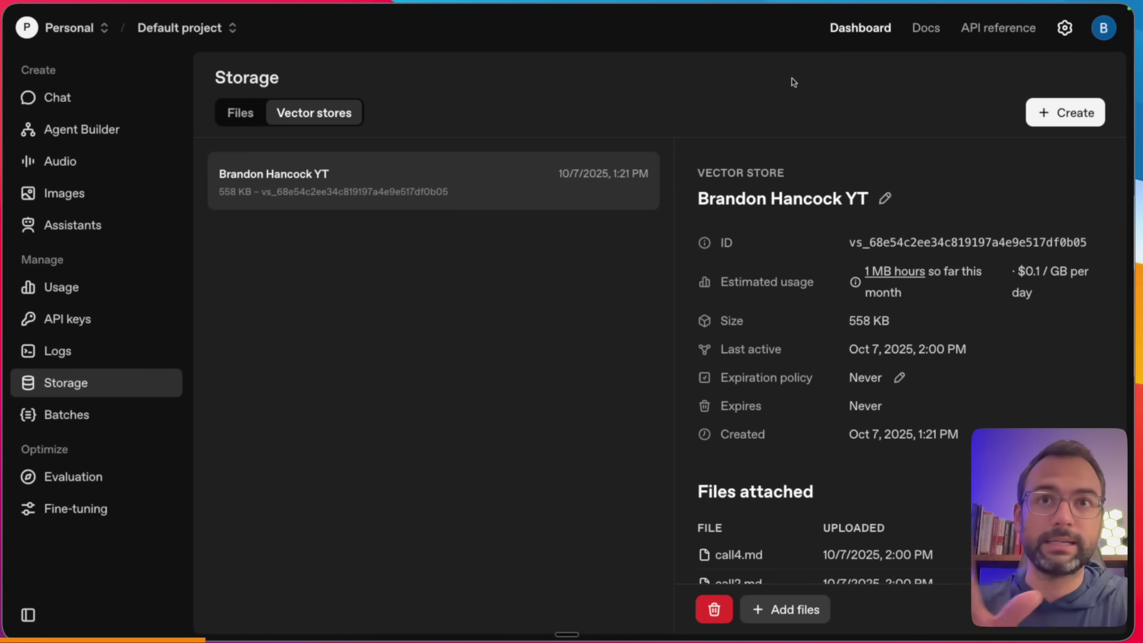
left_click_drag(933, 69, 1008, 103)
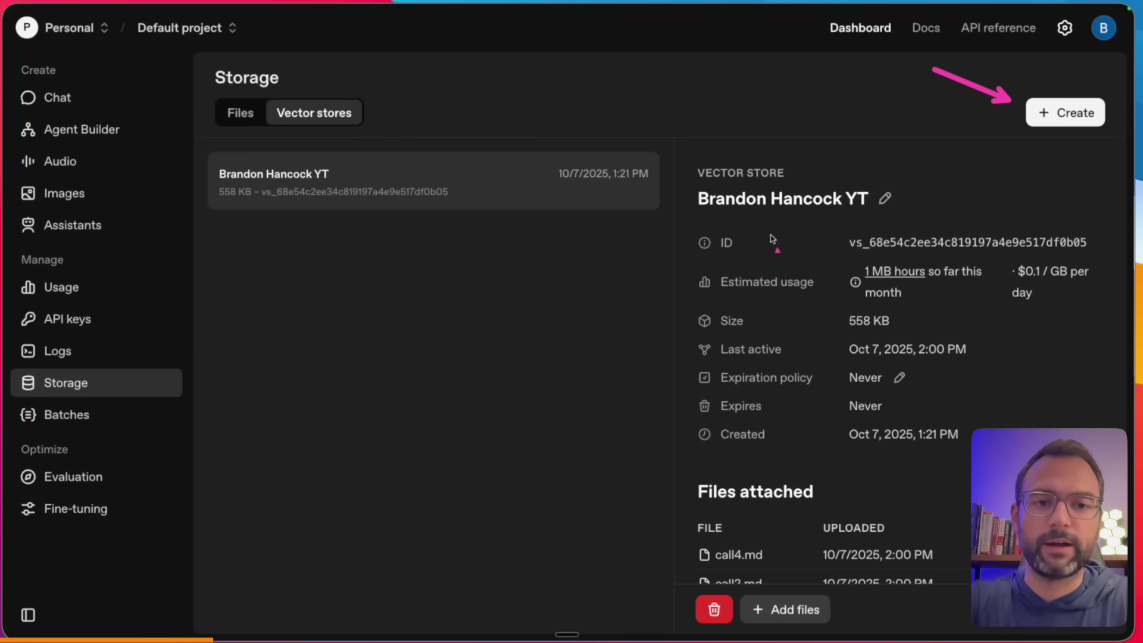
left_click_drag(699, 220, 834, 220)
key("Escape")
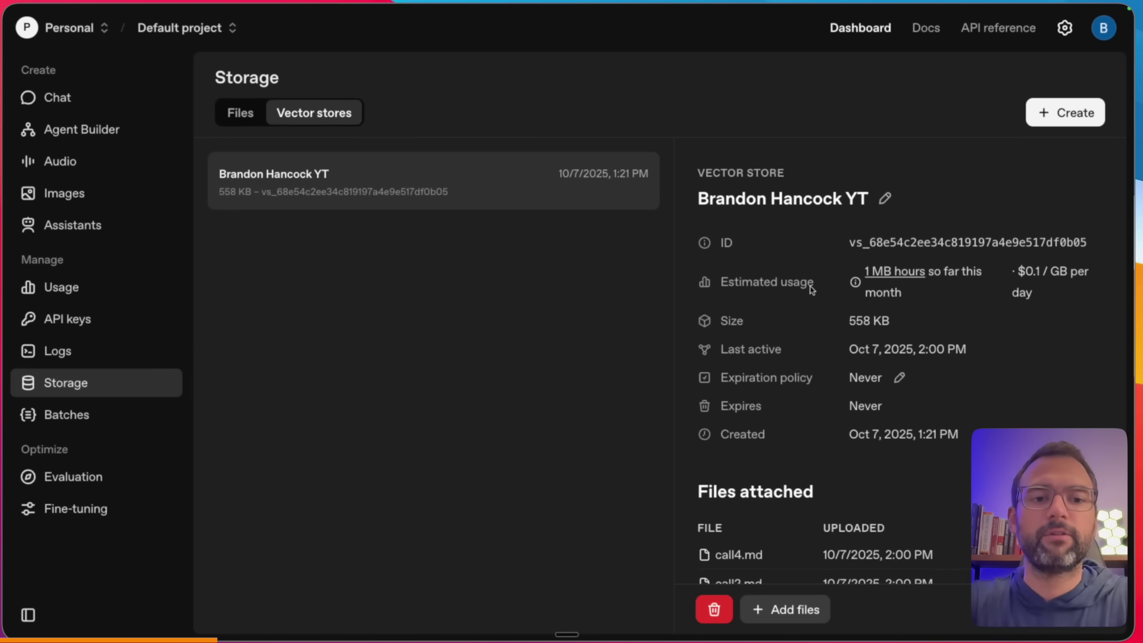
scroll(811, 288, "down", 3)
scroll(793, 391, "down", 2)
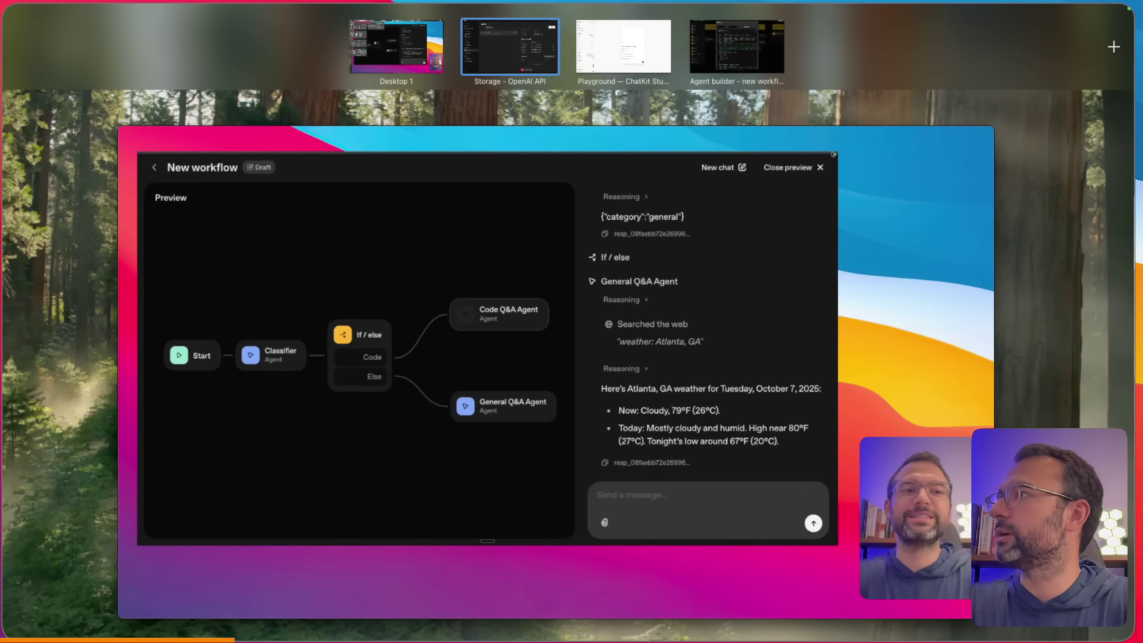
- Bring the Cursor space alongside Storage and switch to call4.md in the editor
left_click_drag(319, 244, 491, 61)
left_click(489, 62)
scroll(170, 160, "up", 5)
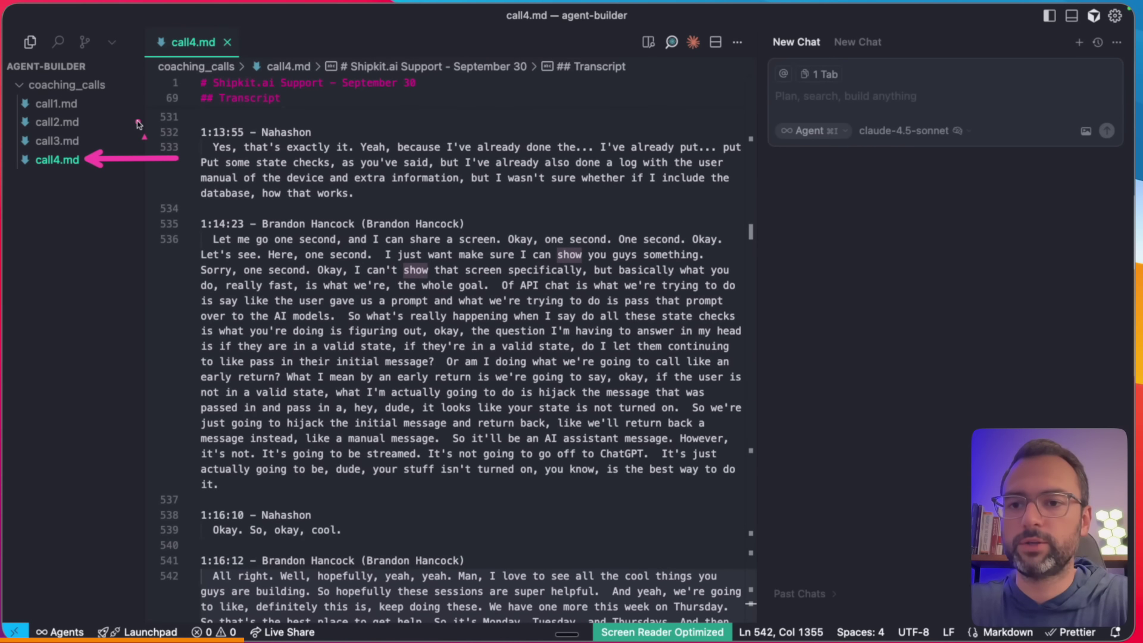
- Select the 1:13:55 answer passage in call4.md, then return to the OpenAI Storage page
left_click_drag(366, 192, 213, 133)
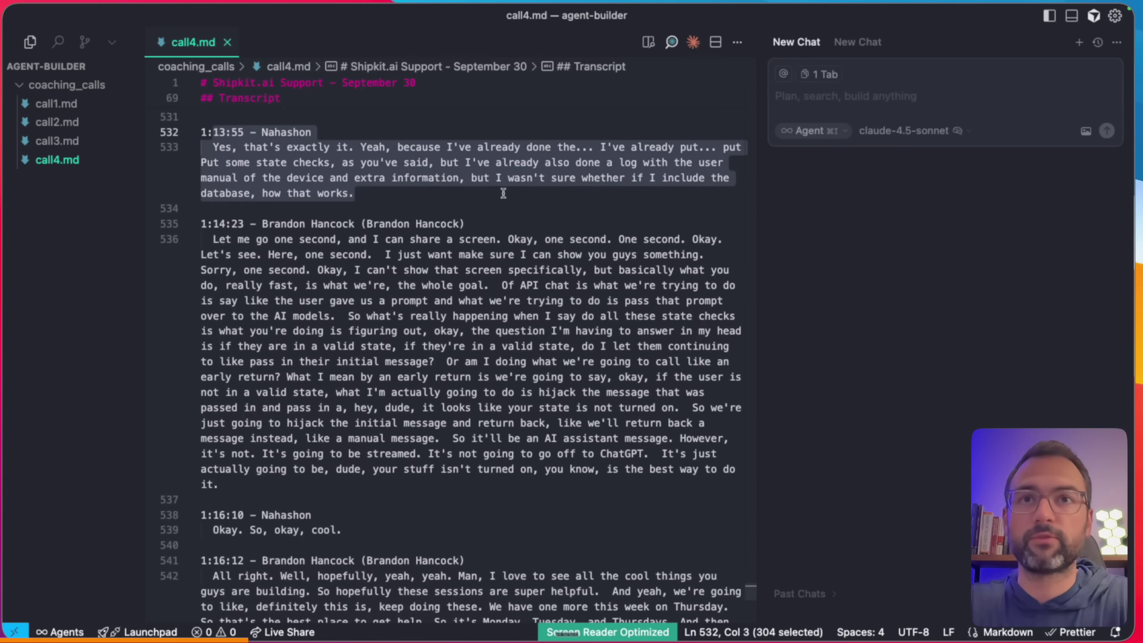
key("ctrl+Left")
key("ctrl+Right")
key("ctrl+Right")
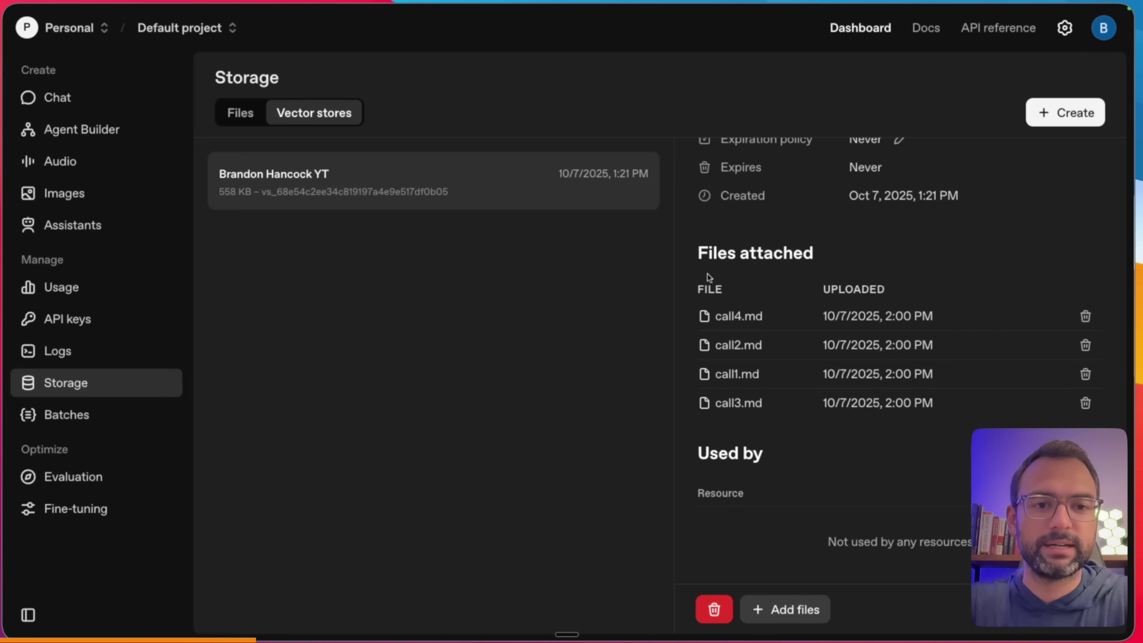
- Copy the vector store's ID from the top of its panel, then return to the Agent Builder workflow
scroll(708, 277, "up", 4)
scroll(750, 276, "up", 1)
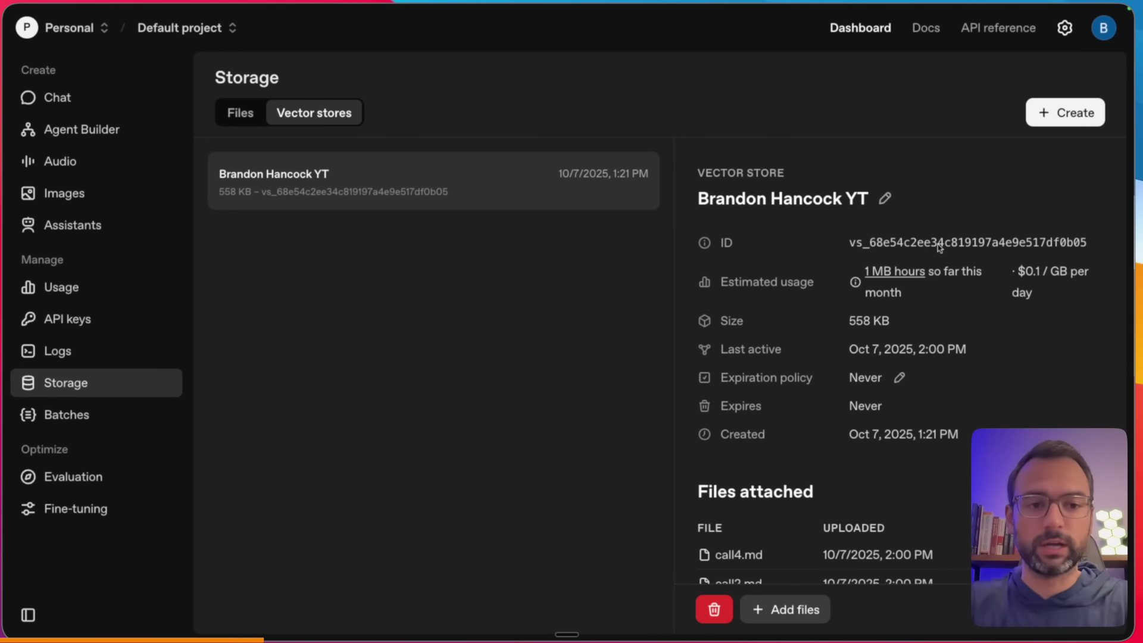
left_click(887, 244)
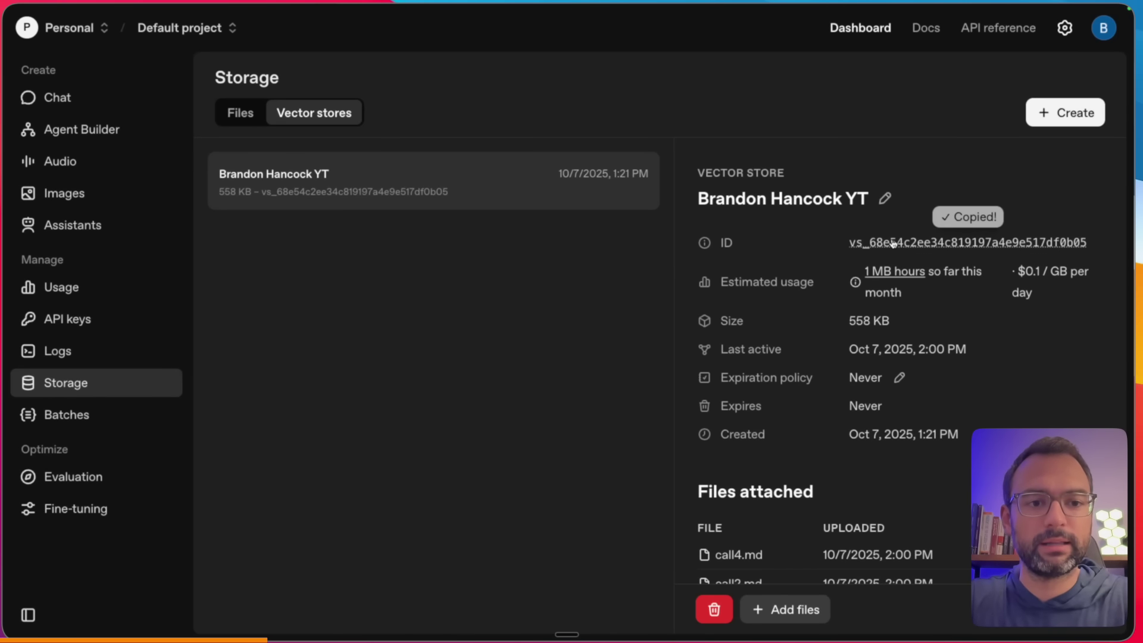
key("ctrl+Tab")
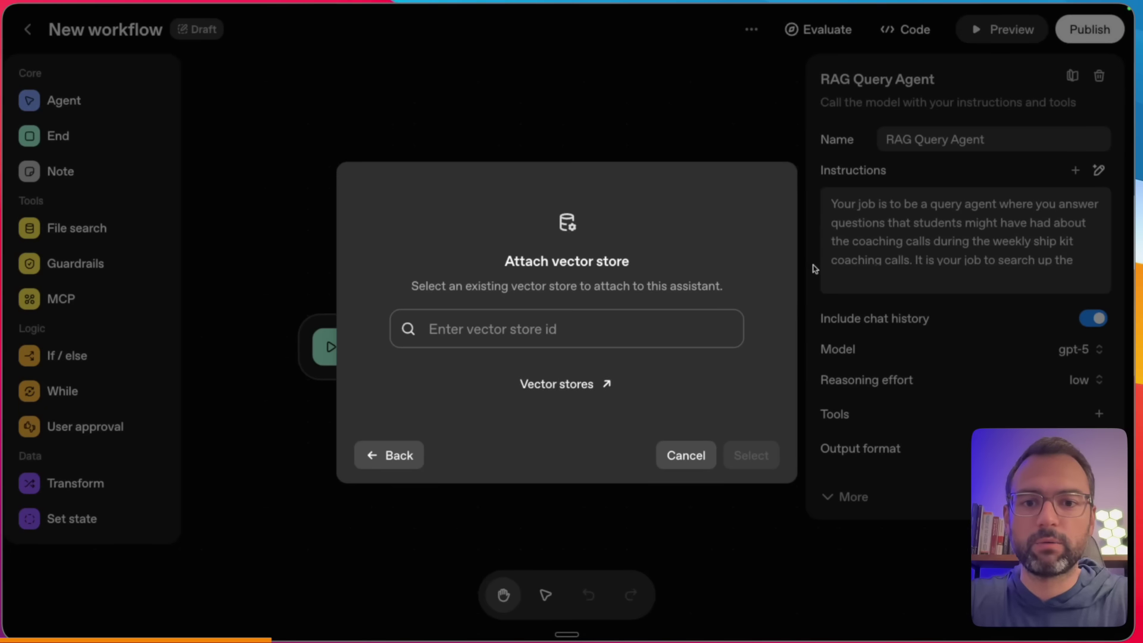
- Paste the copied ID into Attach vector store and attach the matching store to the RAG Query Agent
left_click(528, 327)
key("ctrl+v")
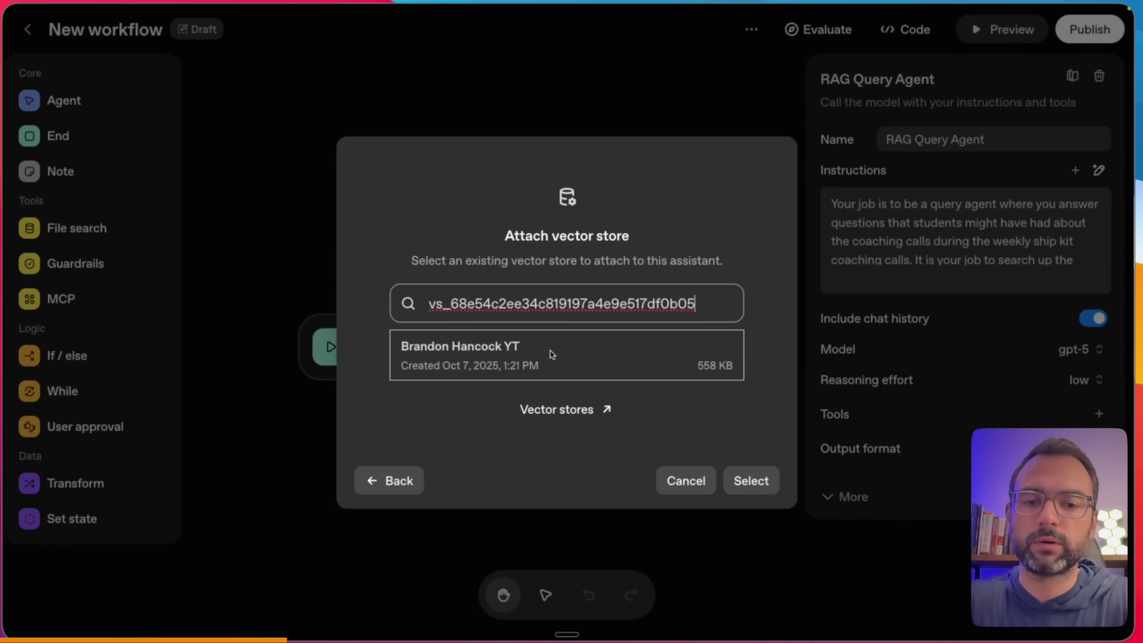
left_click(523, 354)
left_click(765, 474)
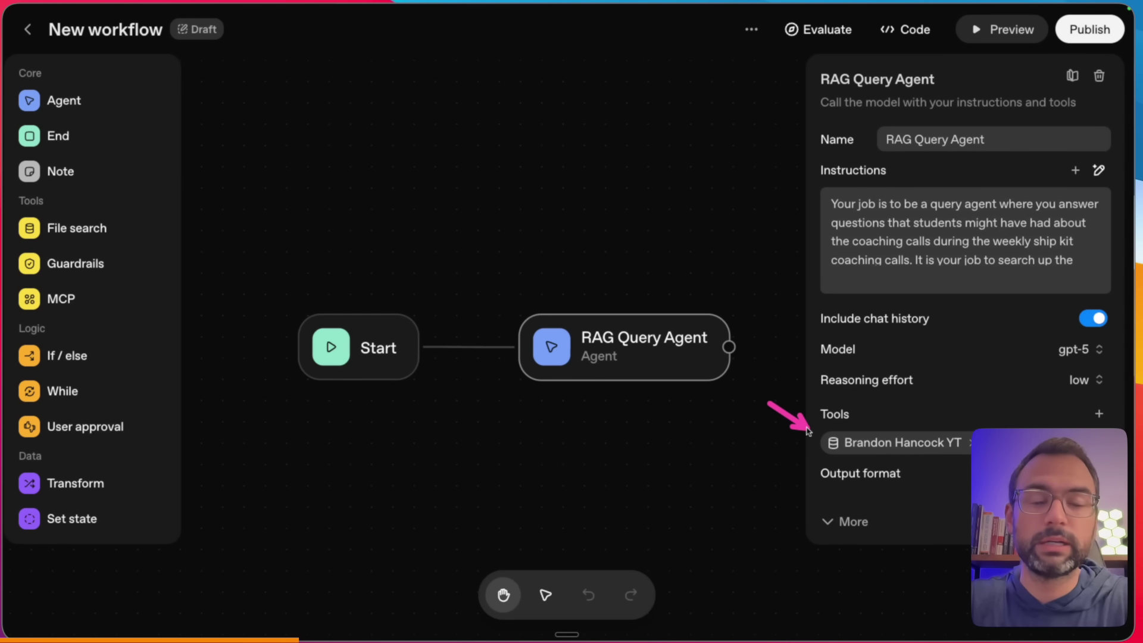
- Edit the agent's instructions to add 'User Query:' and join 'ship kit' into 'shipkit'
left_click(1063, 253)
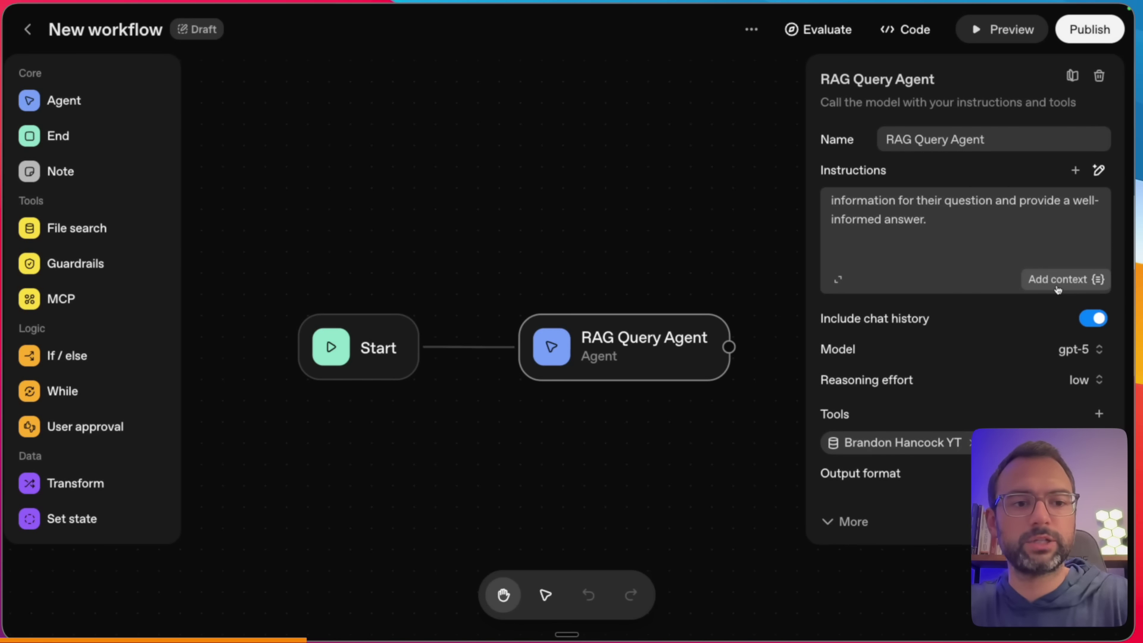
left_click(1057, 279)
left_click(918, 379)
key("BackSpace")
type("User Query:")
scroll(994, 210, "up", 5)
scroll(994, 210, "down", 2)
scroll(994, 209, "down", 1)
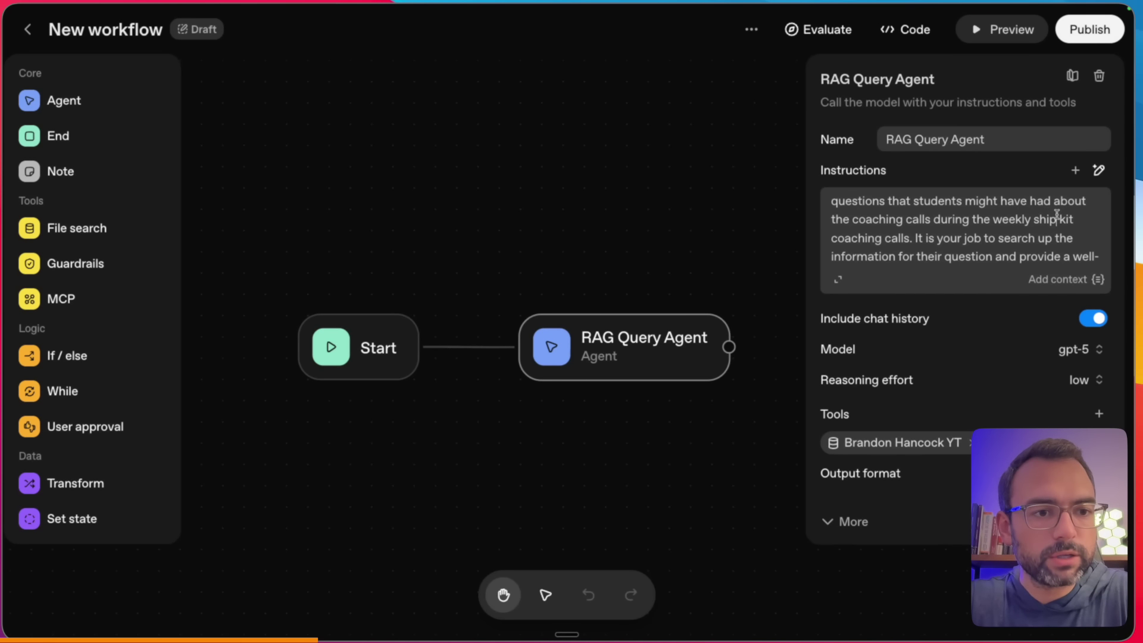
left_click(1058, 219)
key("BackSpace")
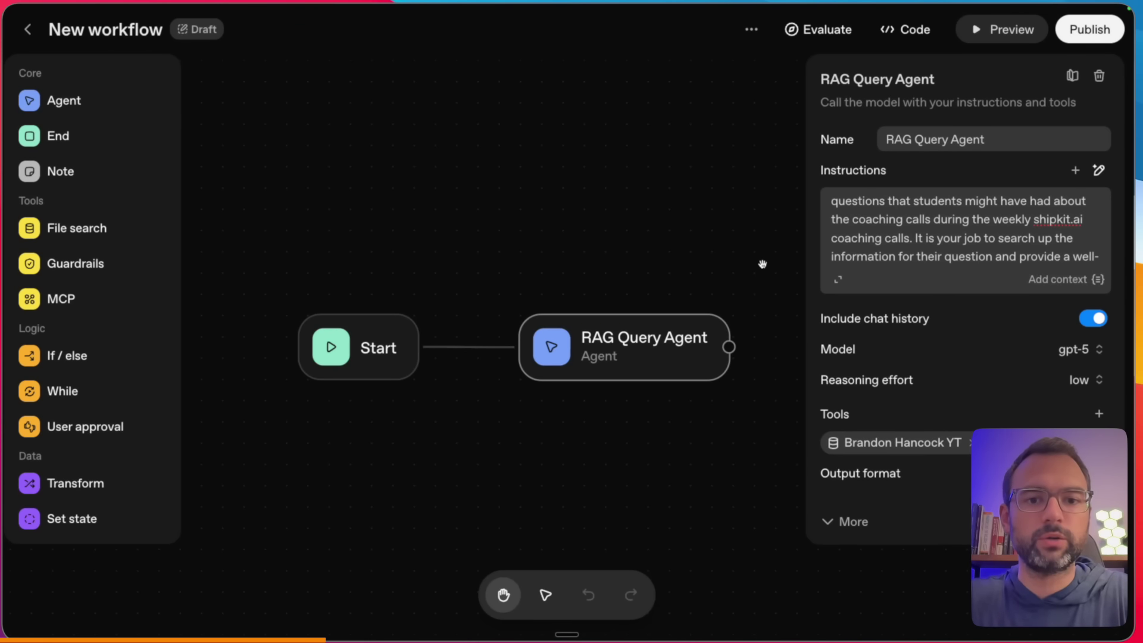
left_click(764, 246)
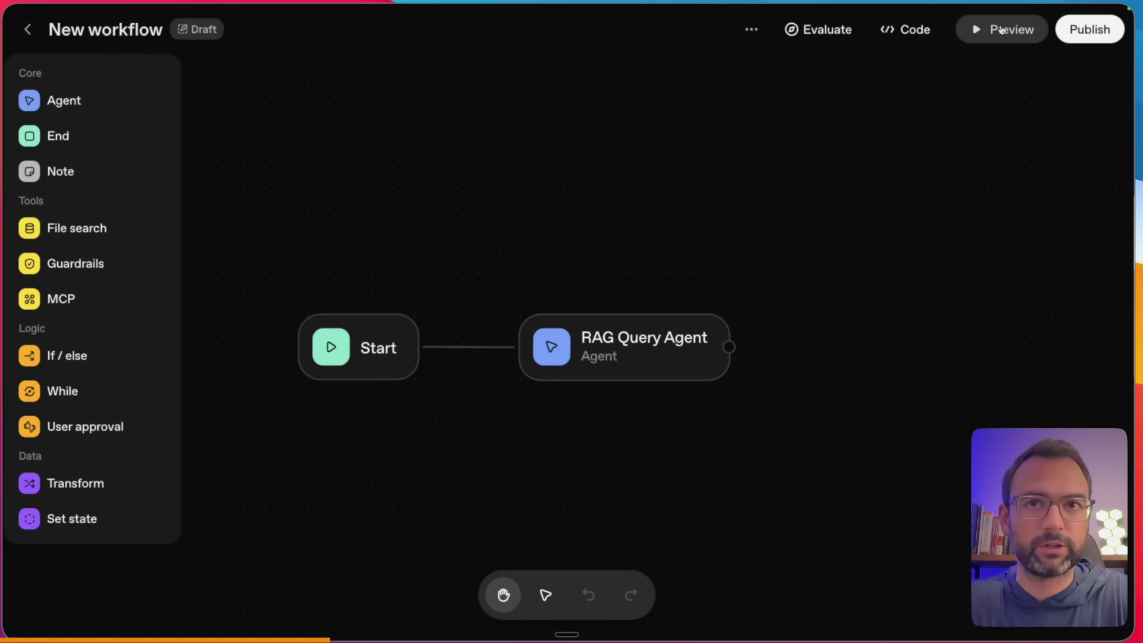
- In Preview, ask the workflow about the last Shipkit.ai coaching call
left_click(1000, 31)
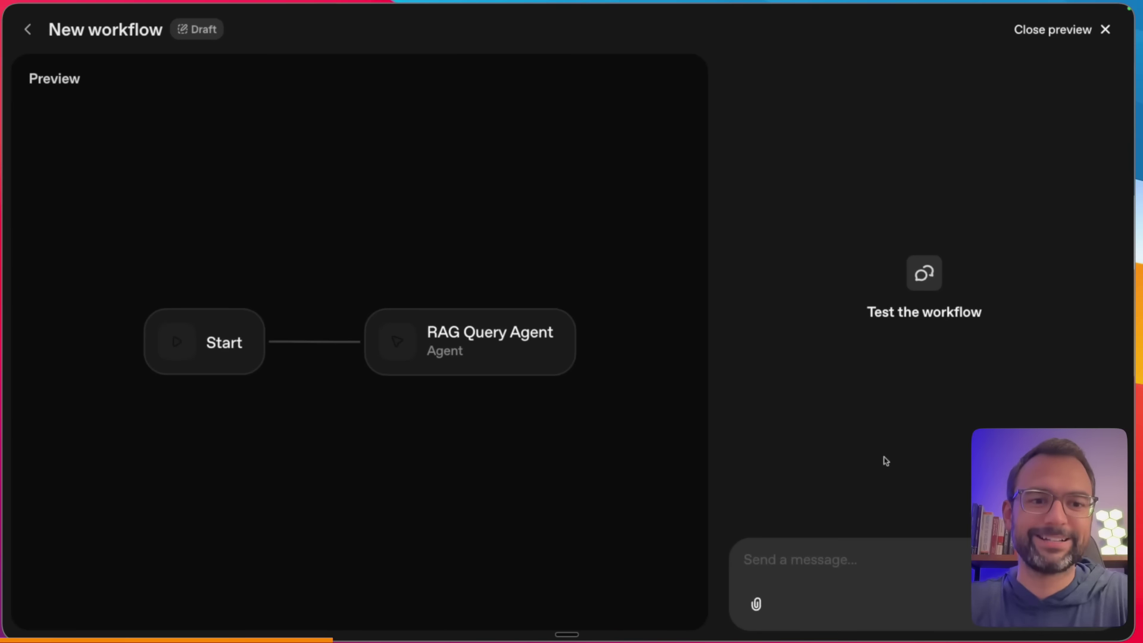
left_click(848, 566)
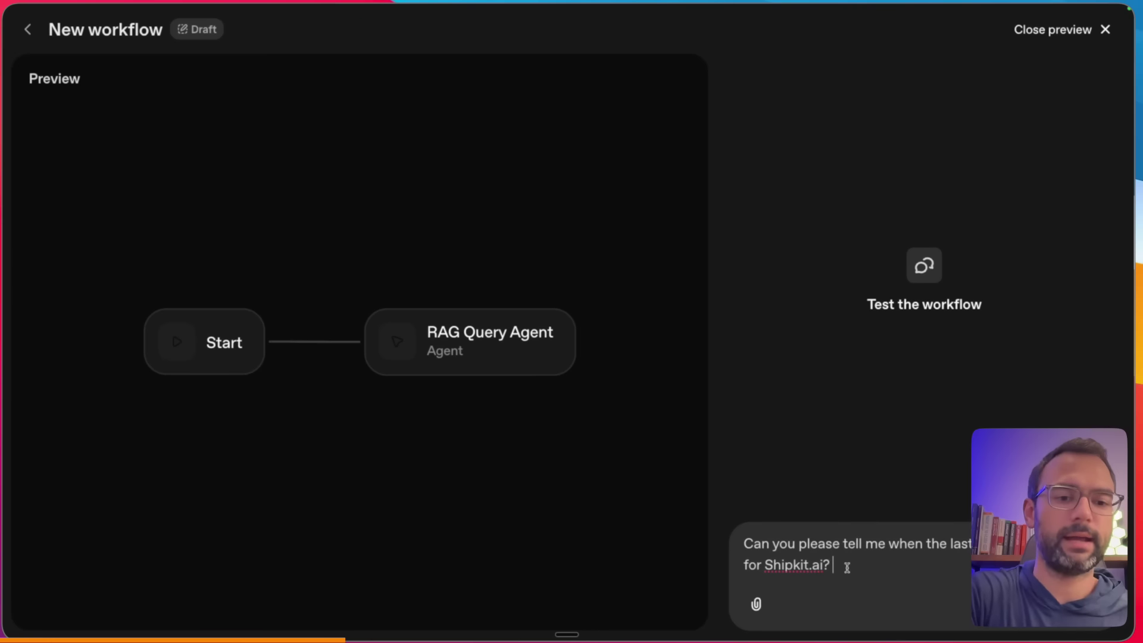
key("Return")
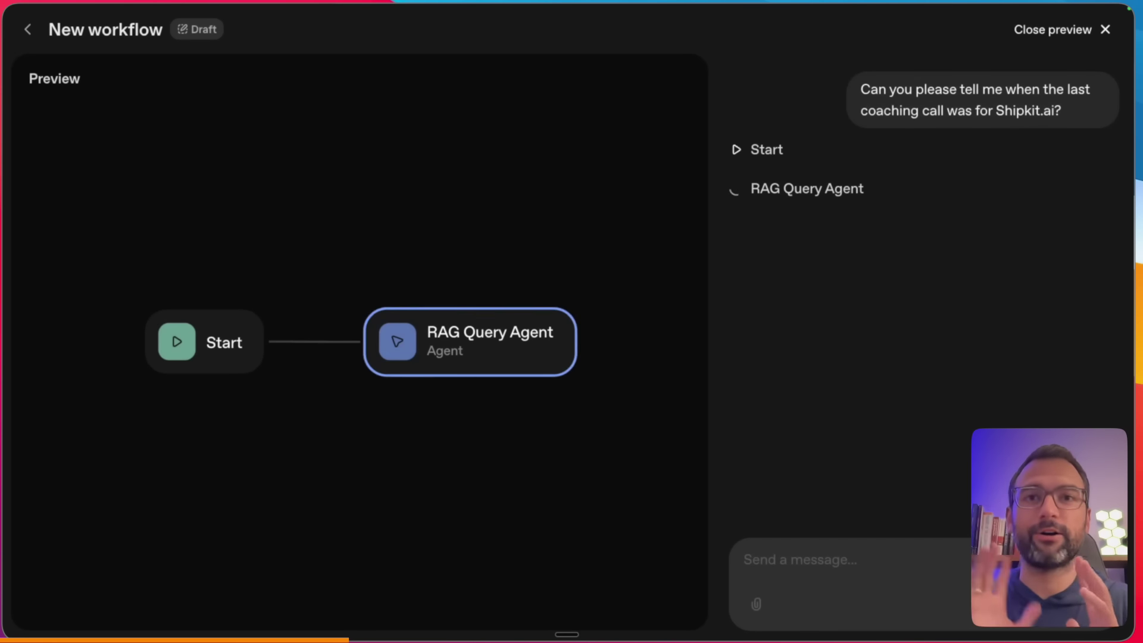
- Review the answer (October 7, 87 minutes) and open its fathom.video recording link
left_click_drag(735, 208, 820, 208)
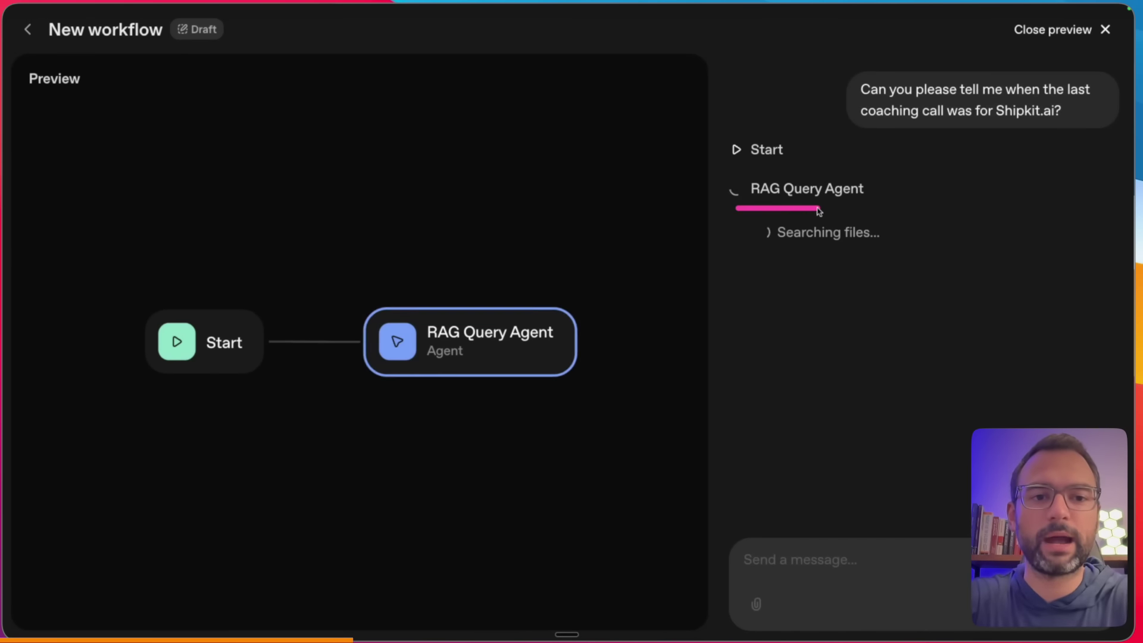
left_click_drag(758, 250, 896, 250)
left_click_drag(956, 161, 875, 228)
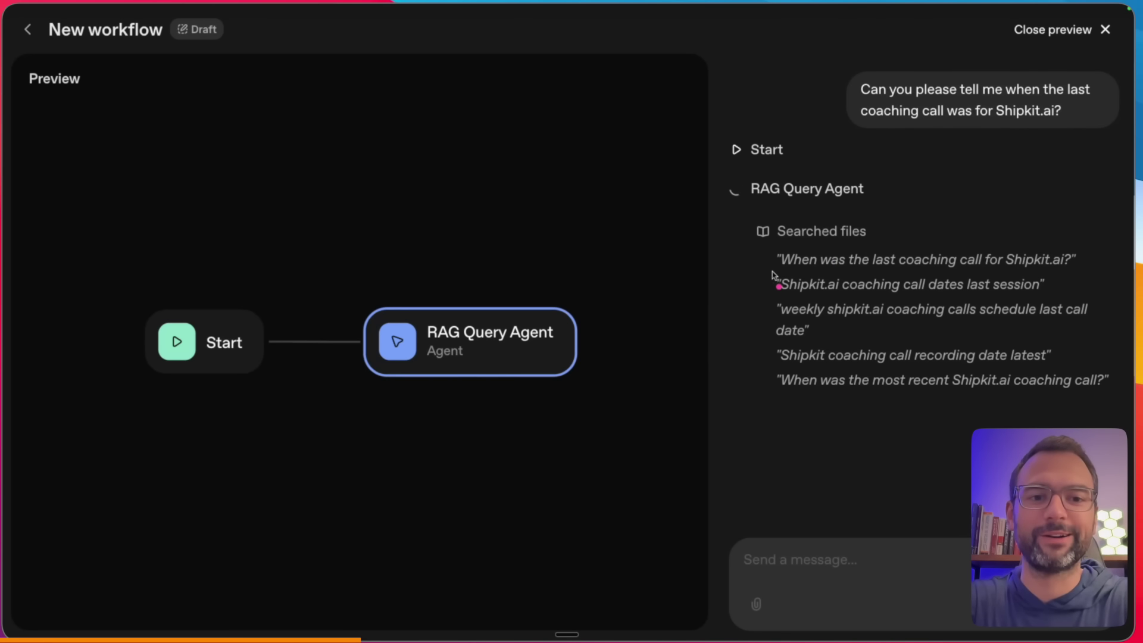
left_click_drag(761, 250, 763, 386)
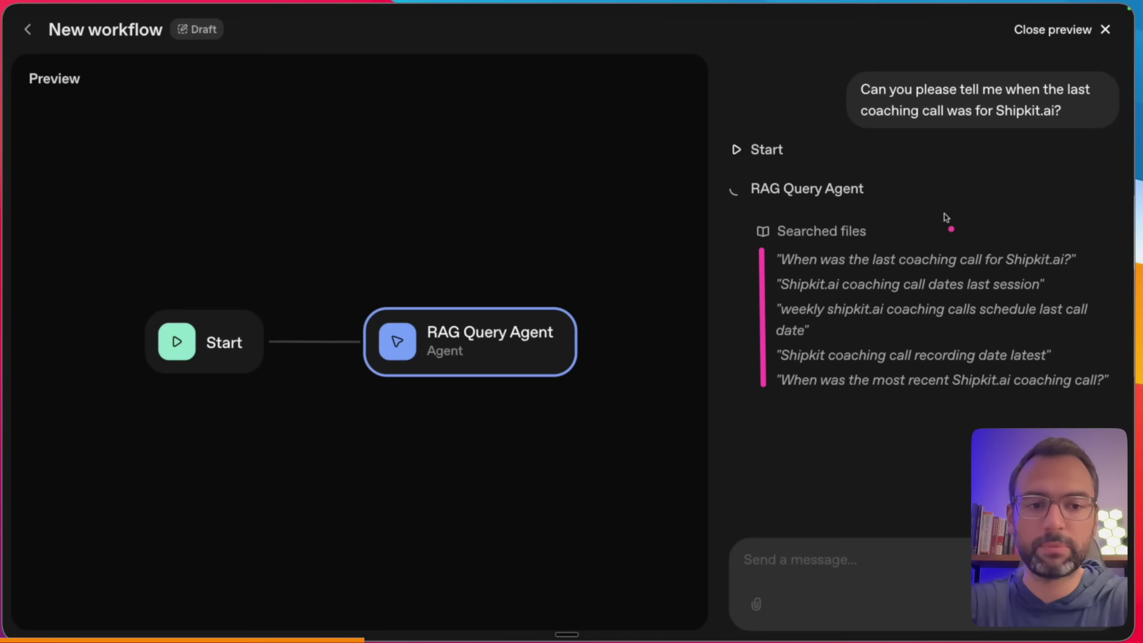
left_click_drag(992, 187, 951, 231)
mouse_move(1131, 238)
left_mouse_down()
mouse_move(1101, 266)
mouse_move(1096, 293)
left_mouse_up()
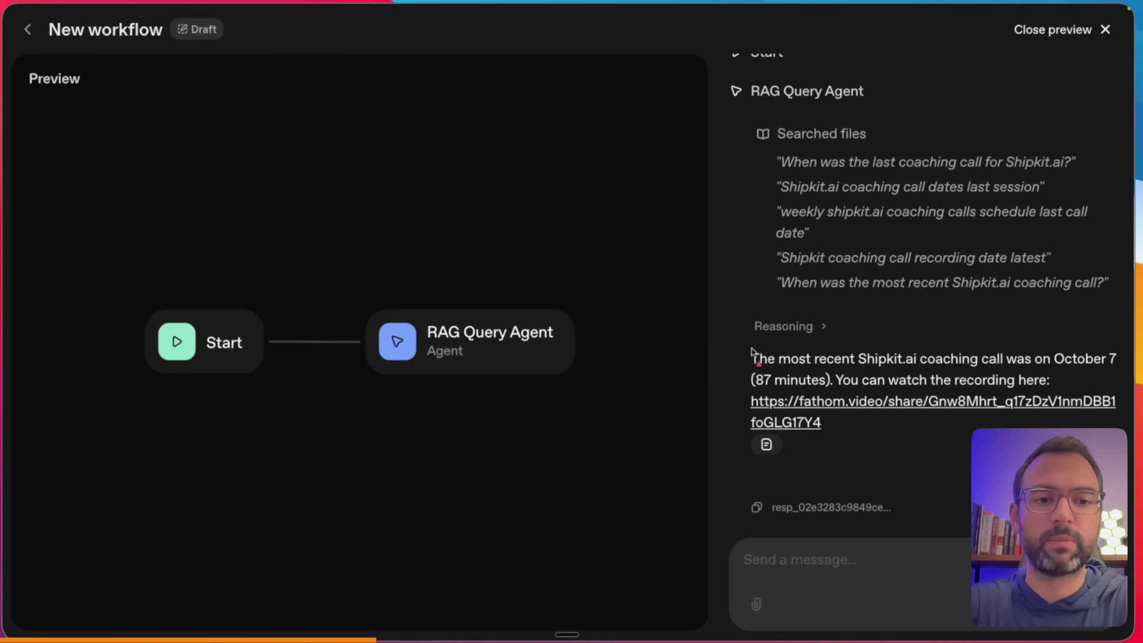
left_click_drag(731, 332, 732, 429)
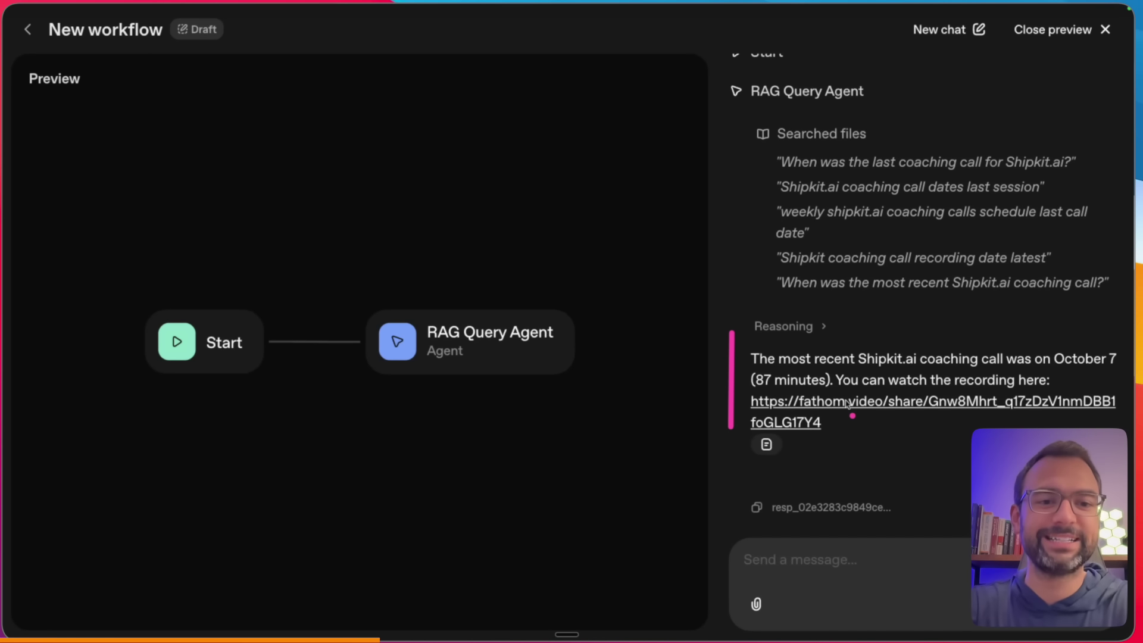
left_click_drag(824, 367, 1095, 367)
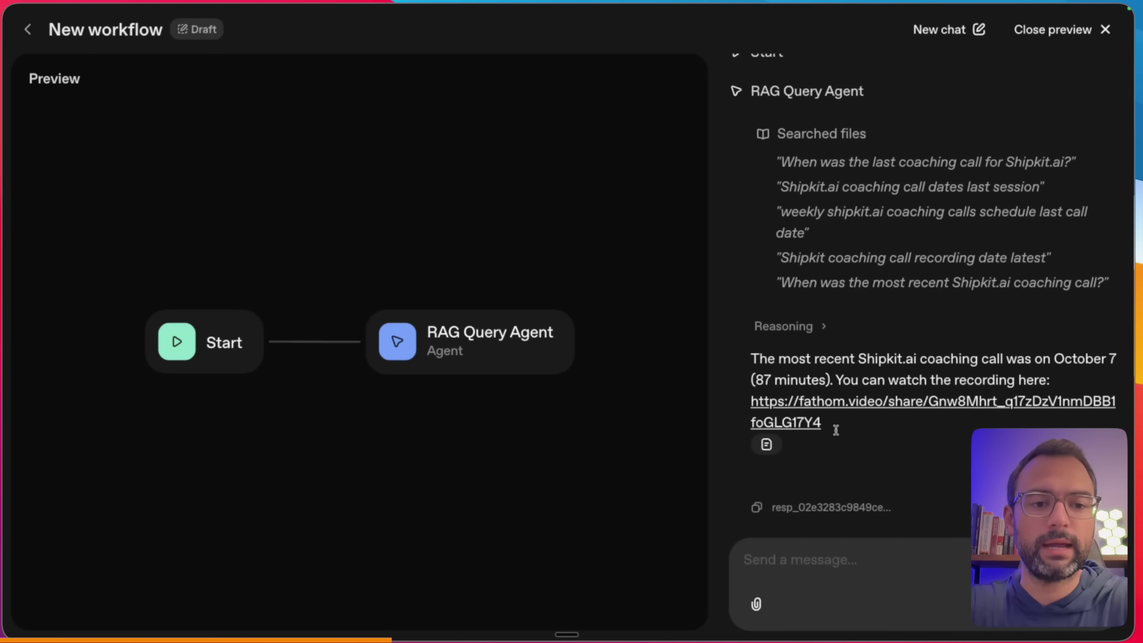
left_click(859, 404)
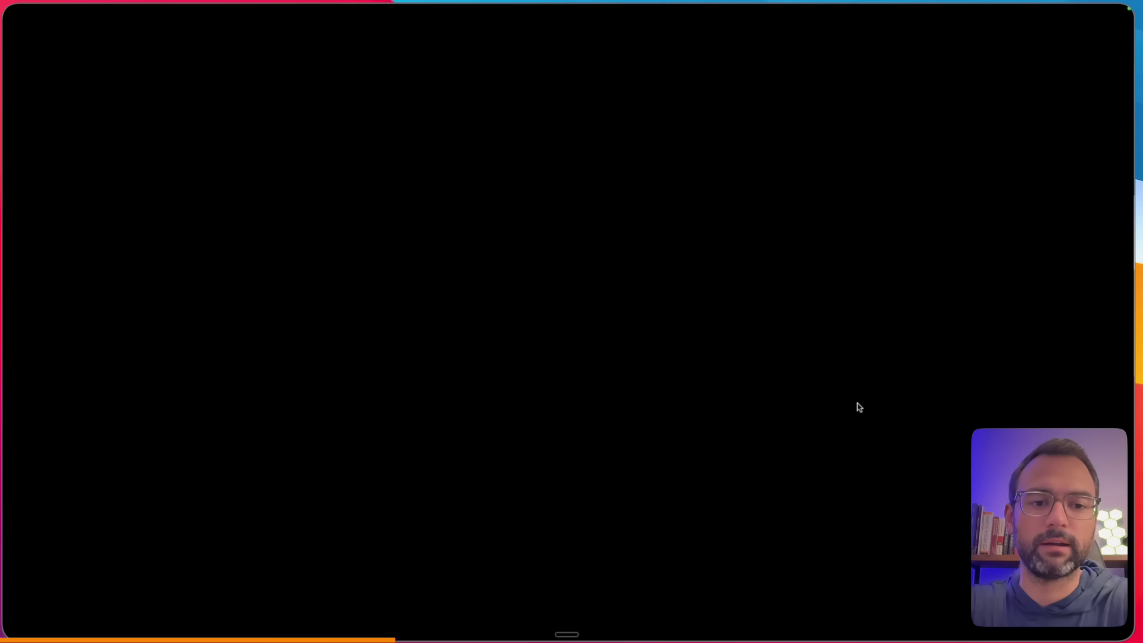
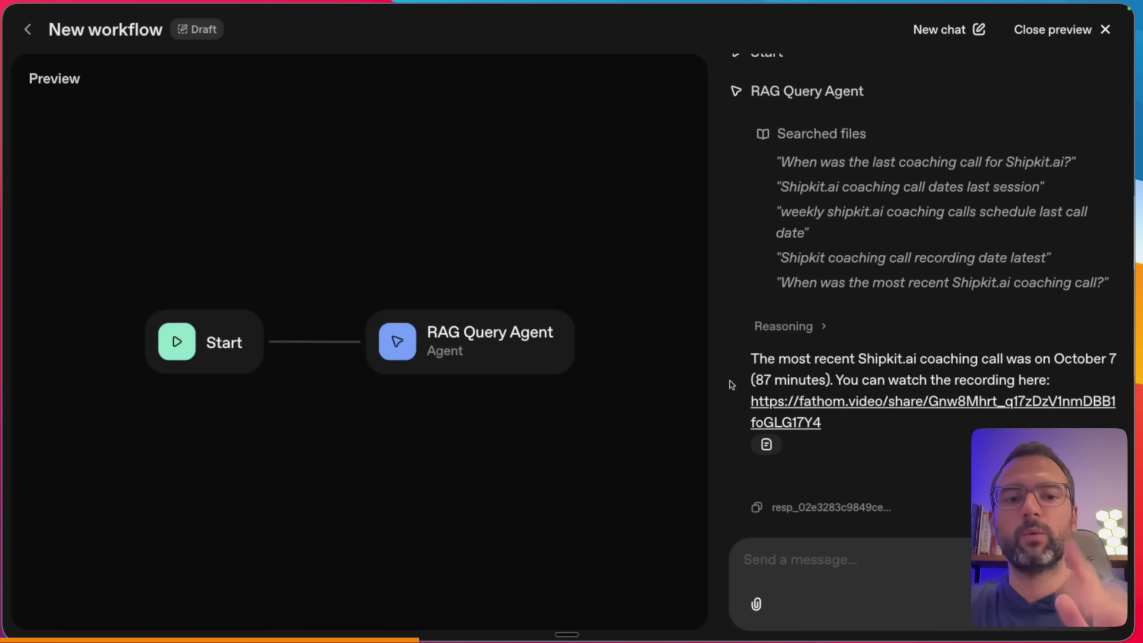
- Return from the preview to the Drafts list and open the newest New workflow draft
left_click(28, 29)
left_click(324, 317)
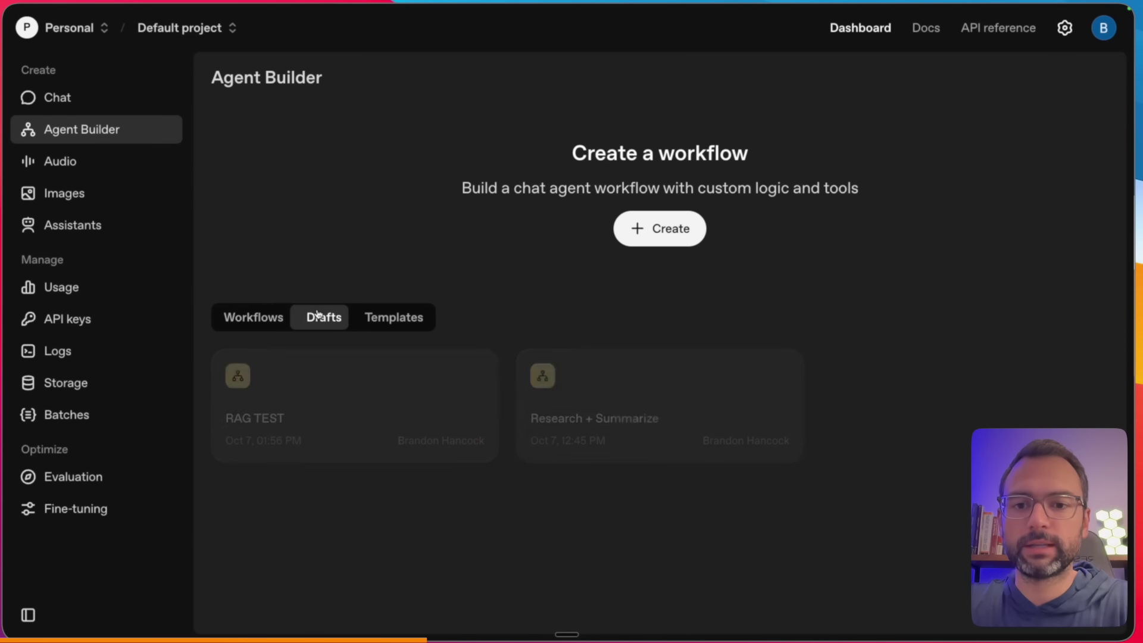
left_click(398, 400)
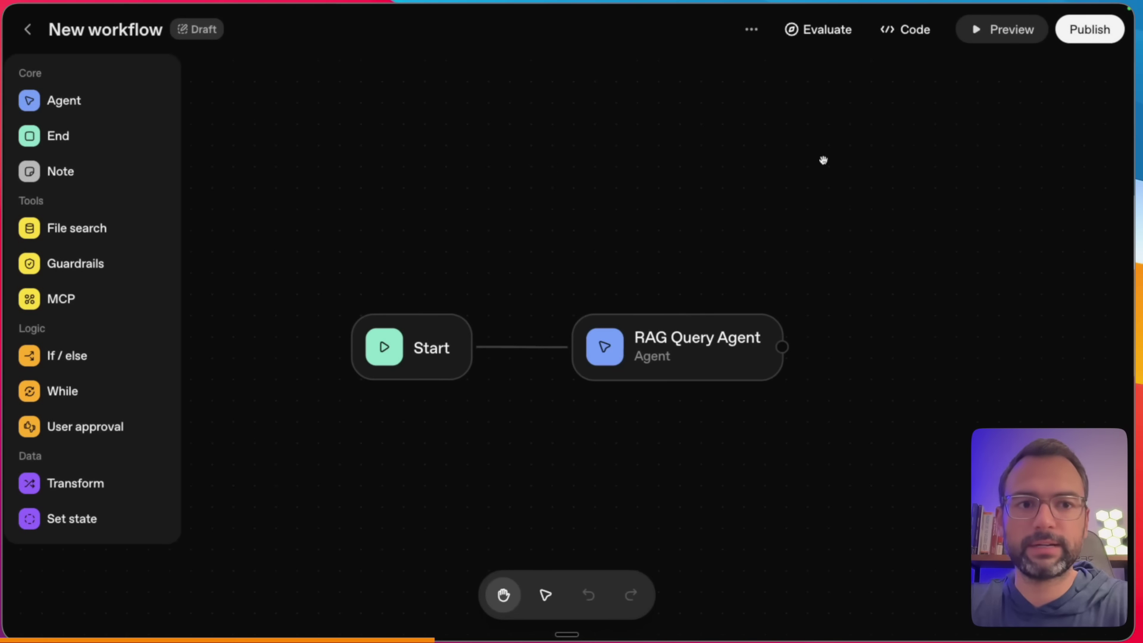
- Rename the workflow to 'RAG COACHING' and move the Start node further left
left_click(751, 29)
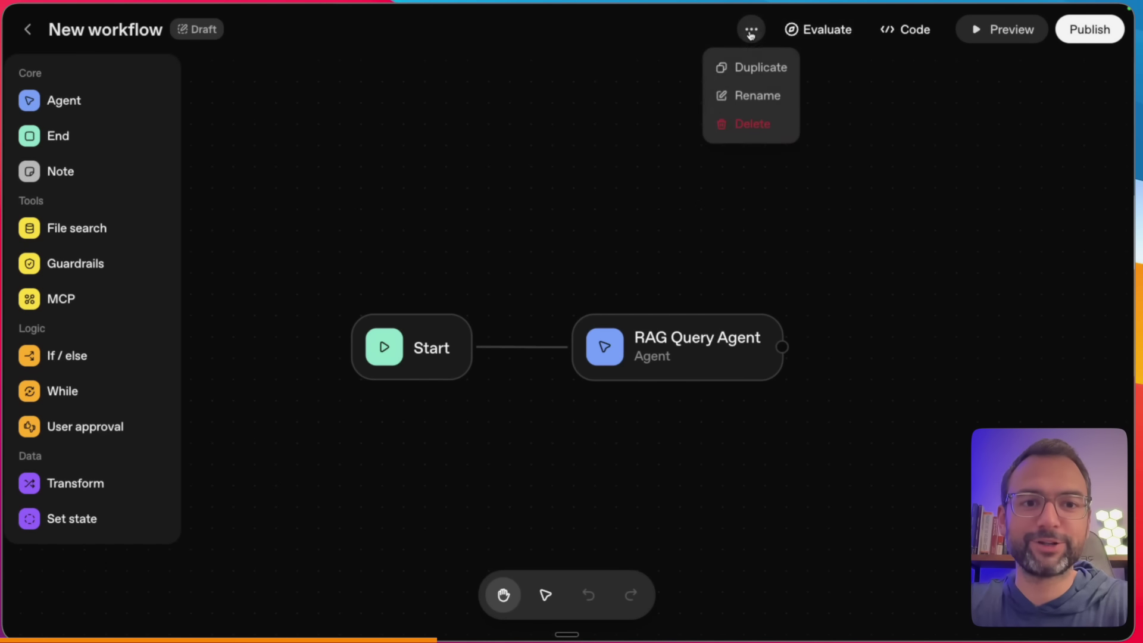
left_click(749, 95)
triple_click(496, 325)
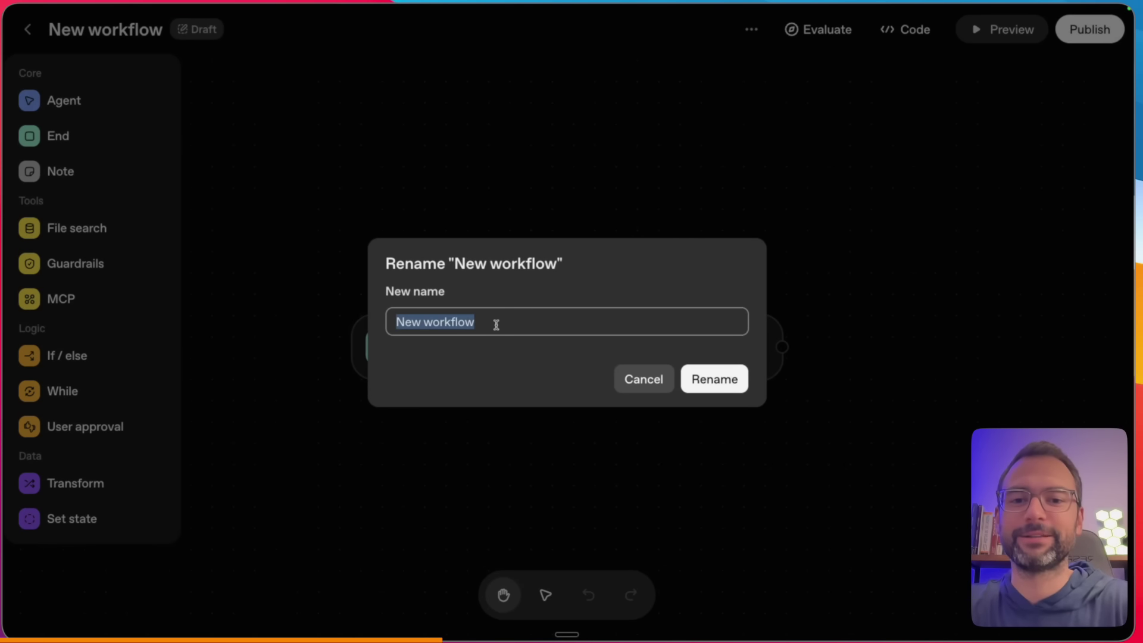
type("RAG COACHING")
key("Return")
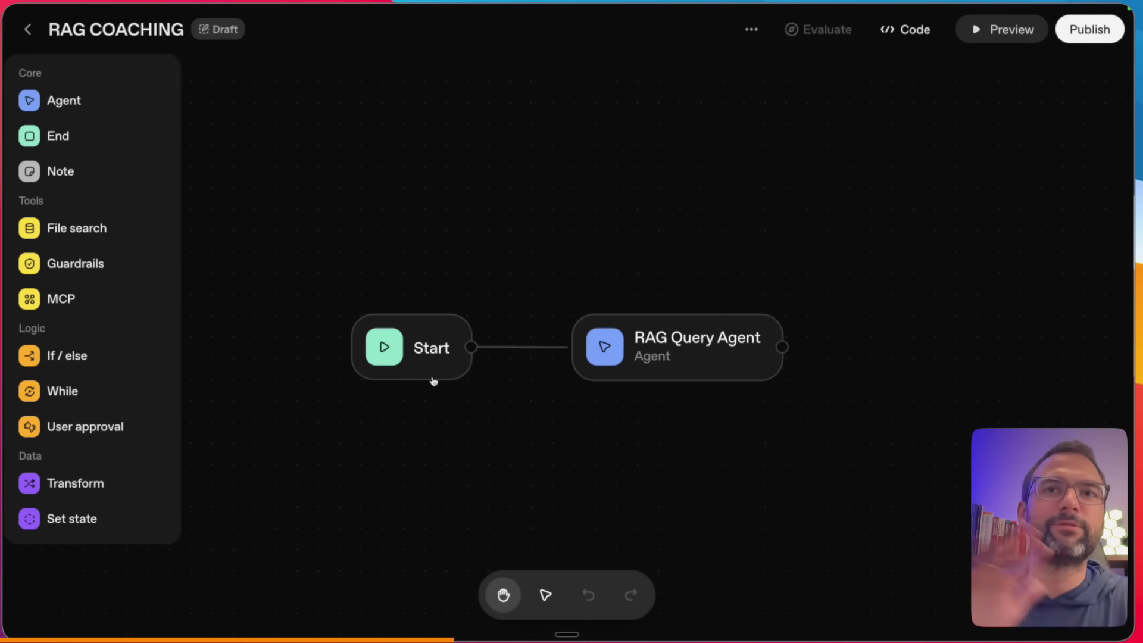
left_click_drag(441, 357, 321, 360)
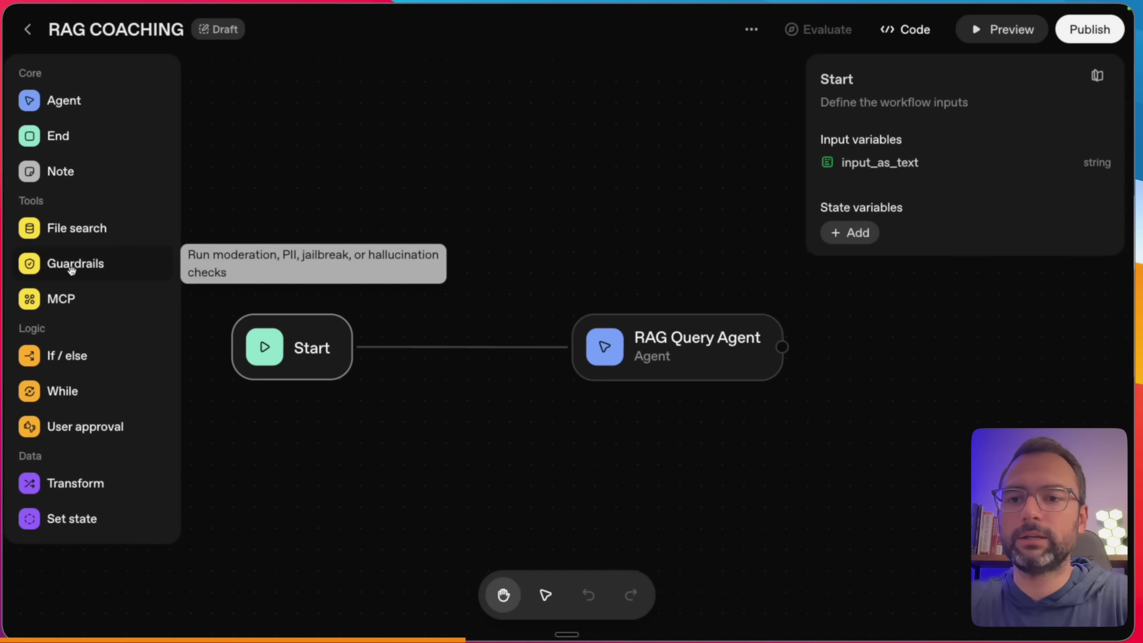
- Delete the Start-to-agent link and place a Guardrails node beside RAG Query Agent
left_click(411, 347)
key("BackSpace")
left_click_drag(72, 263, 468, 359)
left_click_drag(612, 343, 697, 366)
left_click_drag(542, 402, 500, 337)
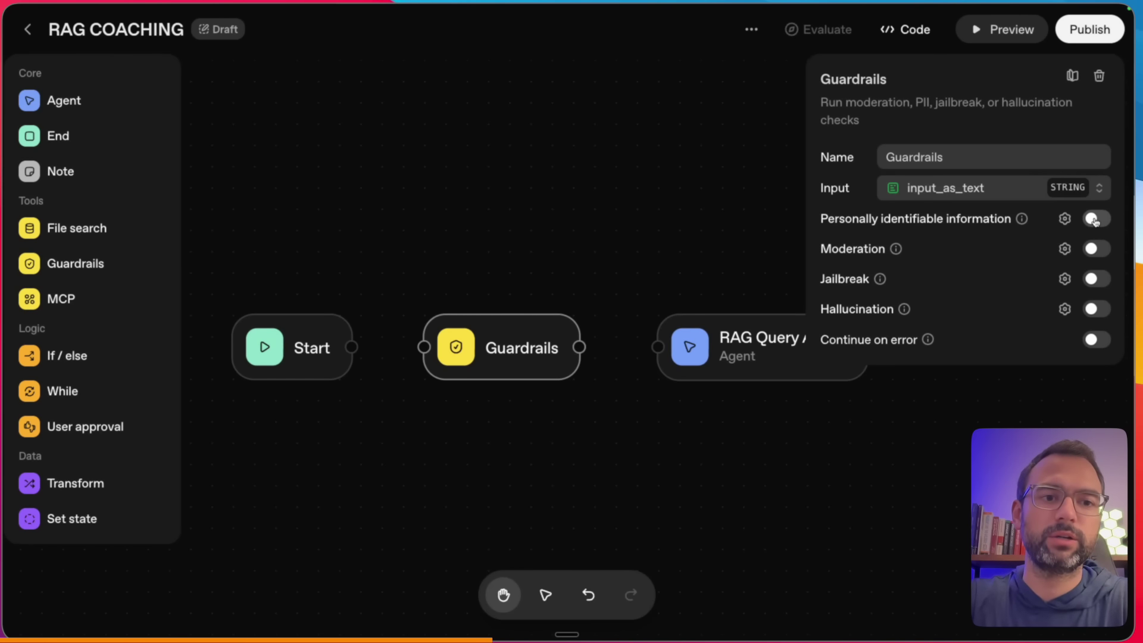
left_click_drag(774, 431, 516, 427)
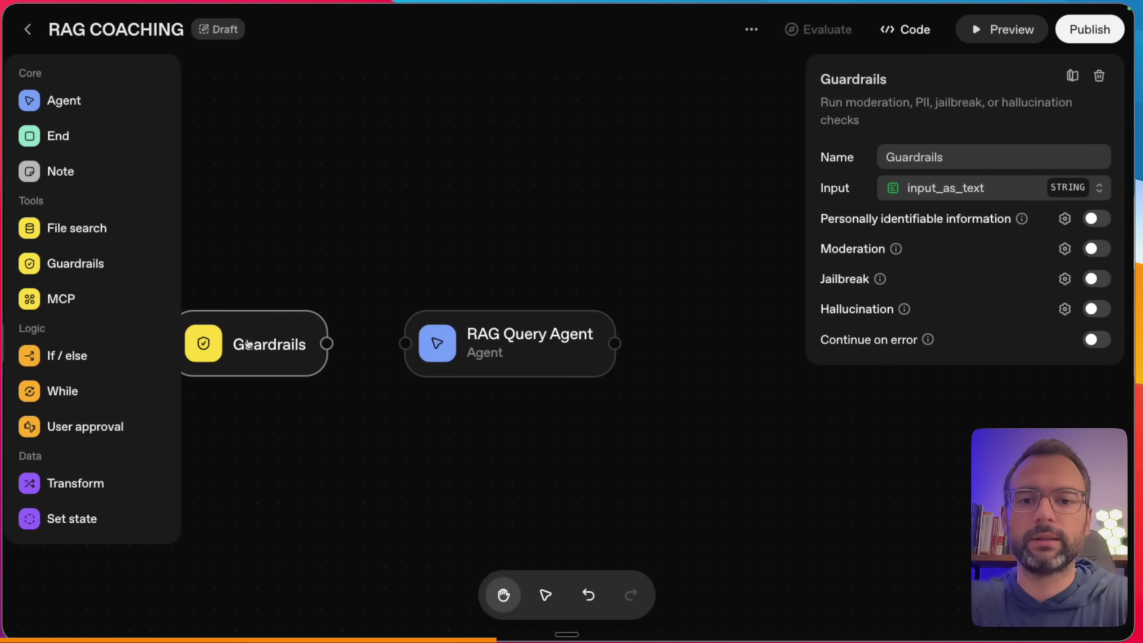
left_click_drag(252, 344, 762, 341)
left_click_drag(524, 337, 396, 337)
left_click_drag(750, 337, 686, 337)
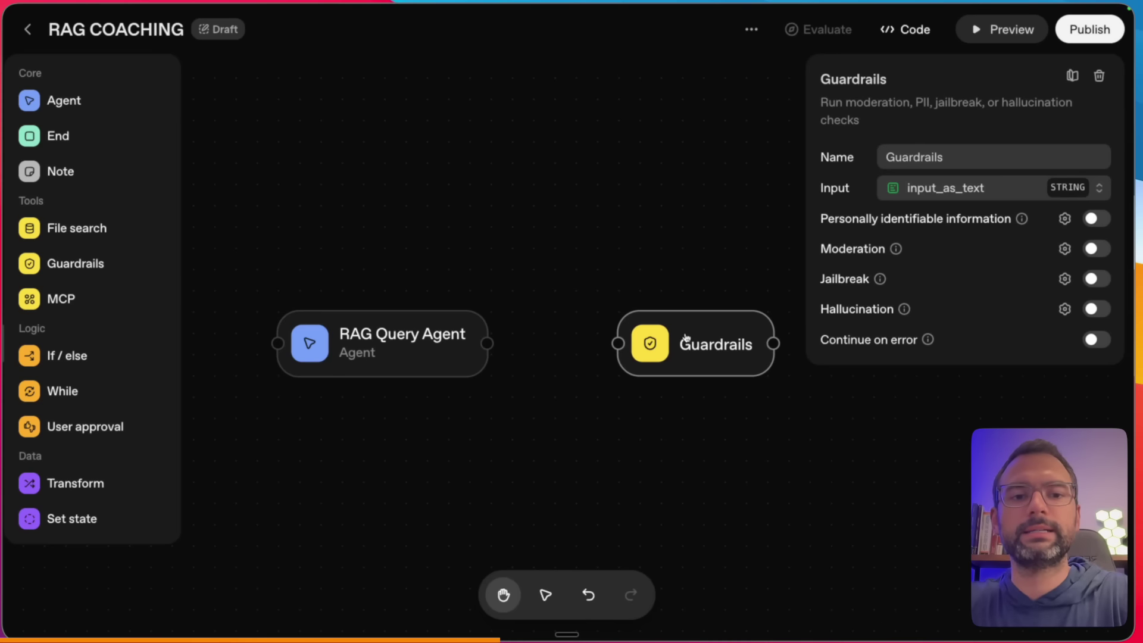
- Turn on the PII check, cancel its settings, then delete the Guardrails node
left_click(1095, 218)
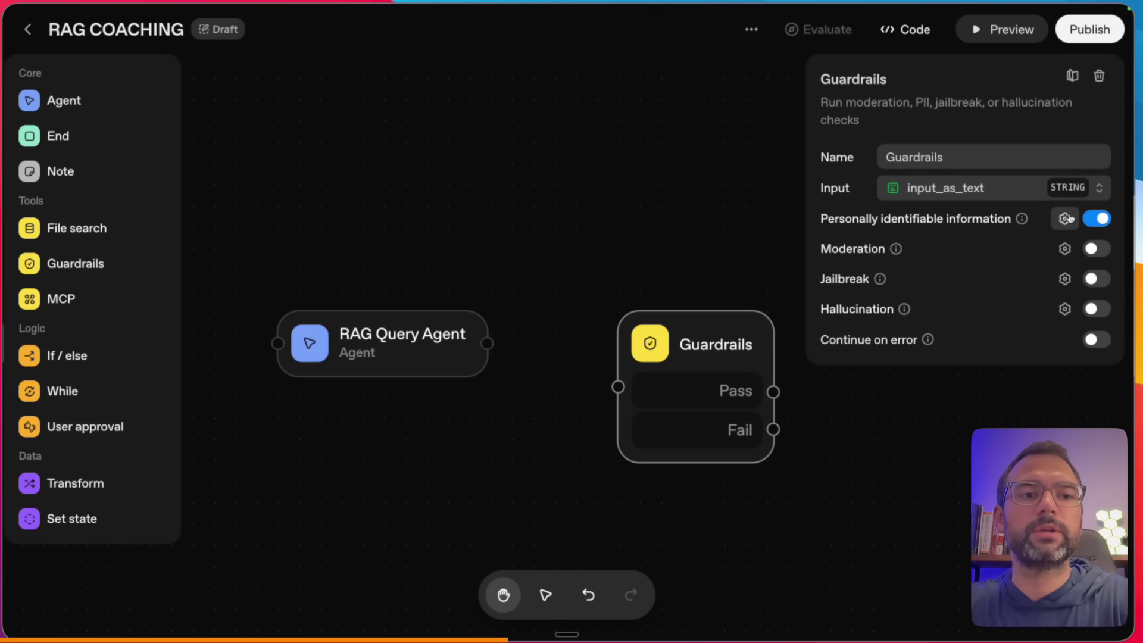
left_click(1065, 219)
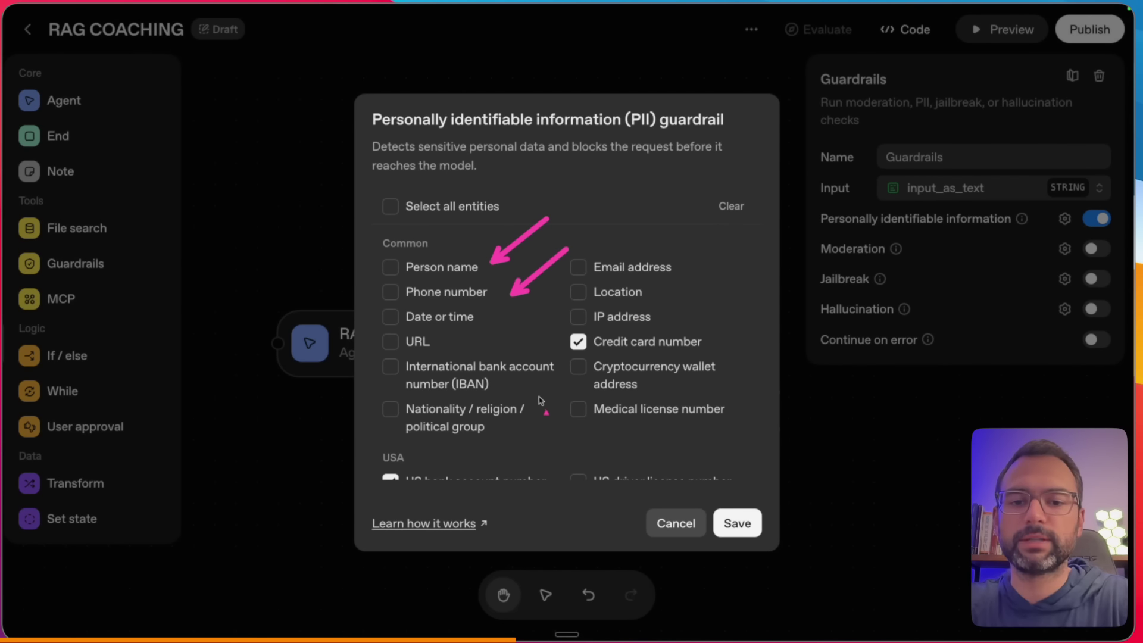
left_click(659, 522)
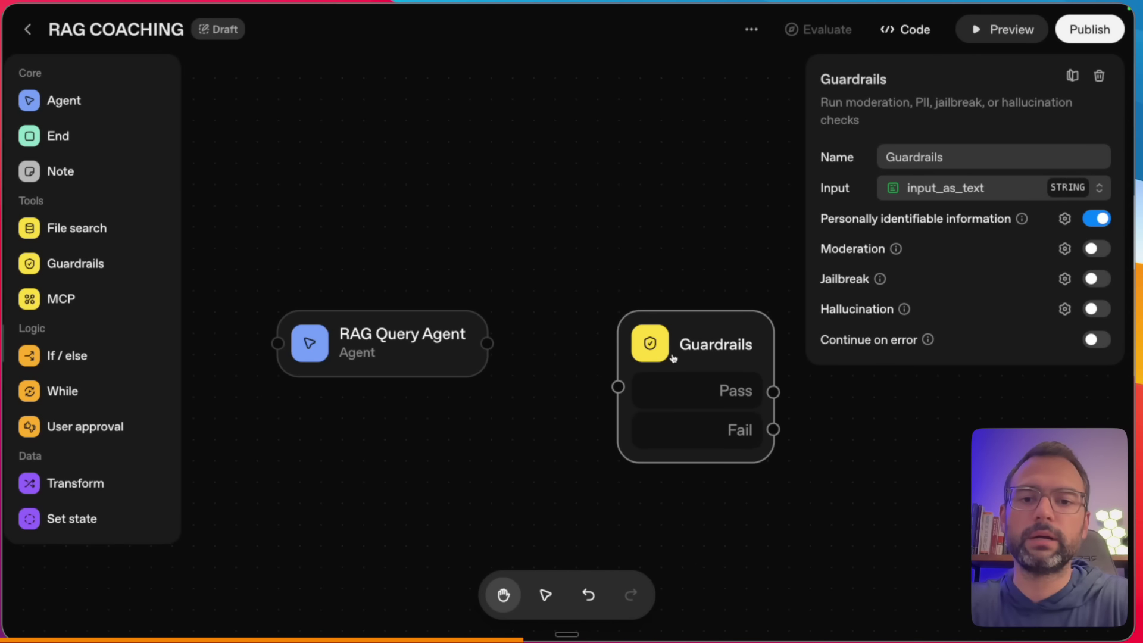
right_click(667, 340)
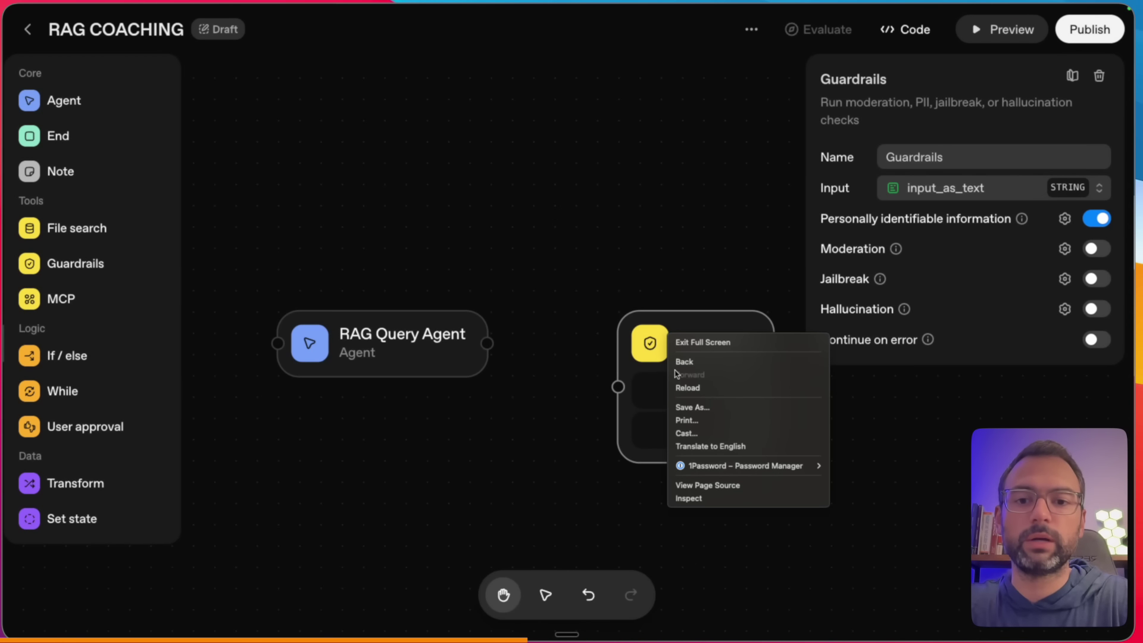
left_click(664, 337)
key("BackSpace")
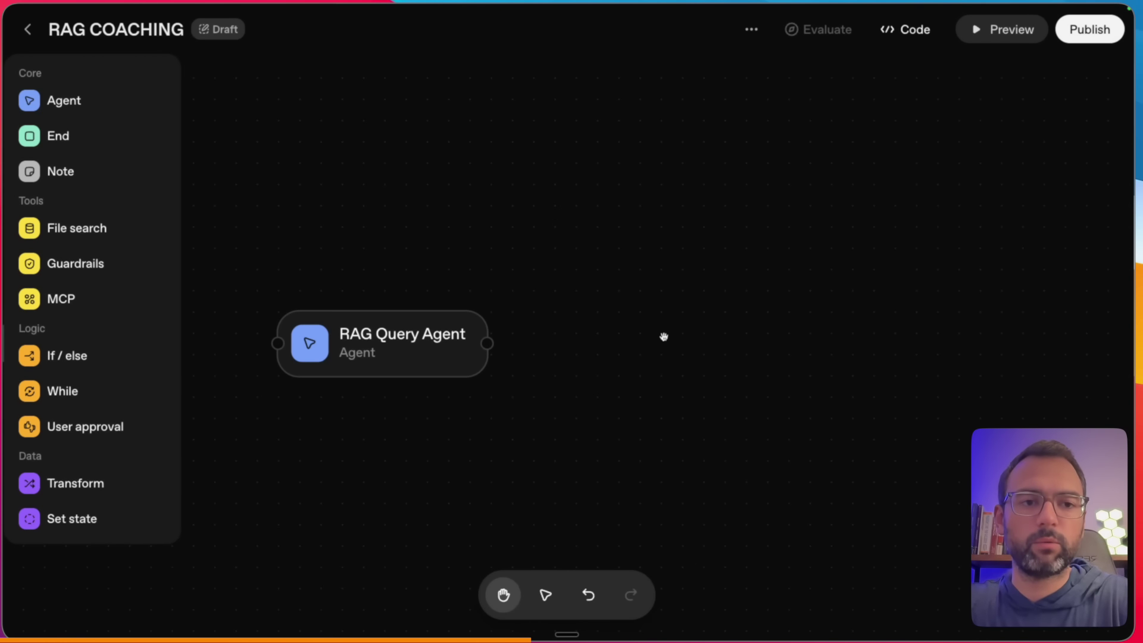
left_click_drag(444, 413, 717, 412)
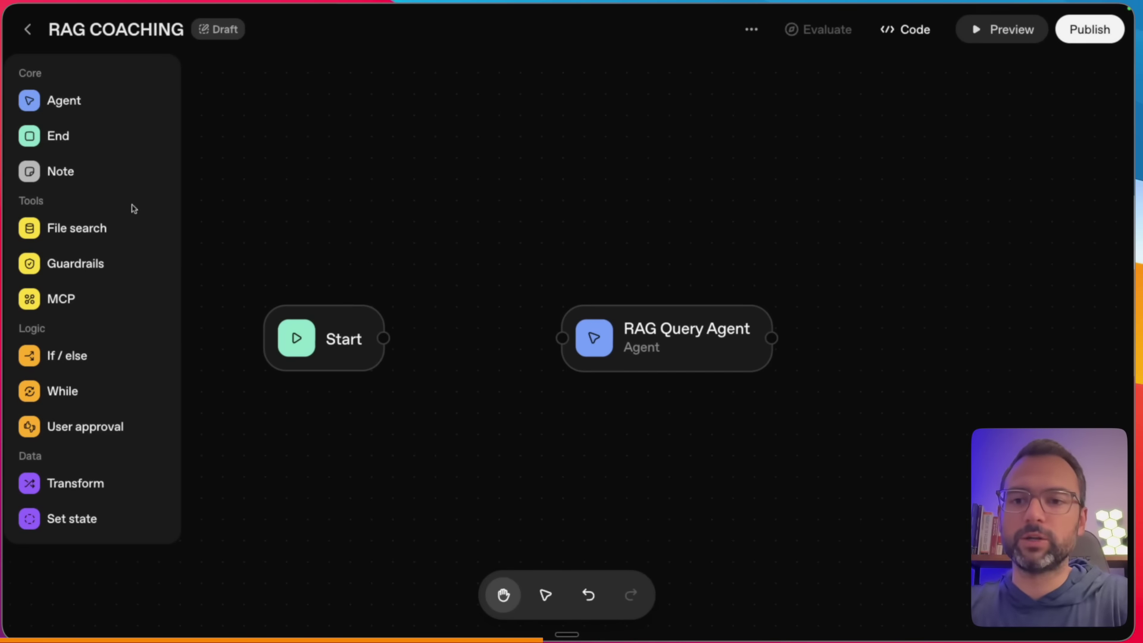
- Add a new Guardrails node after RAG Query Agent and turn on its Hallucination check
left_click(99, 264)
left_click_drag(709, 301, 952, 384)
left_click_drag(631, 400, 602, 334)
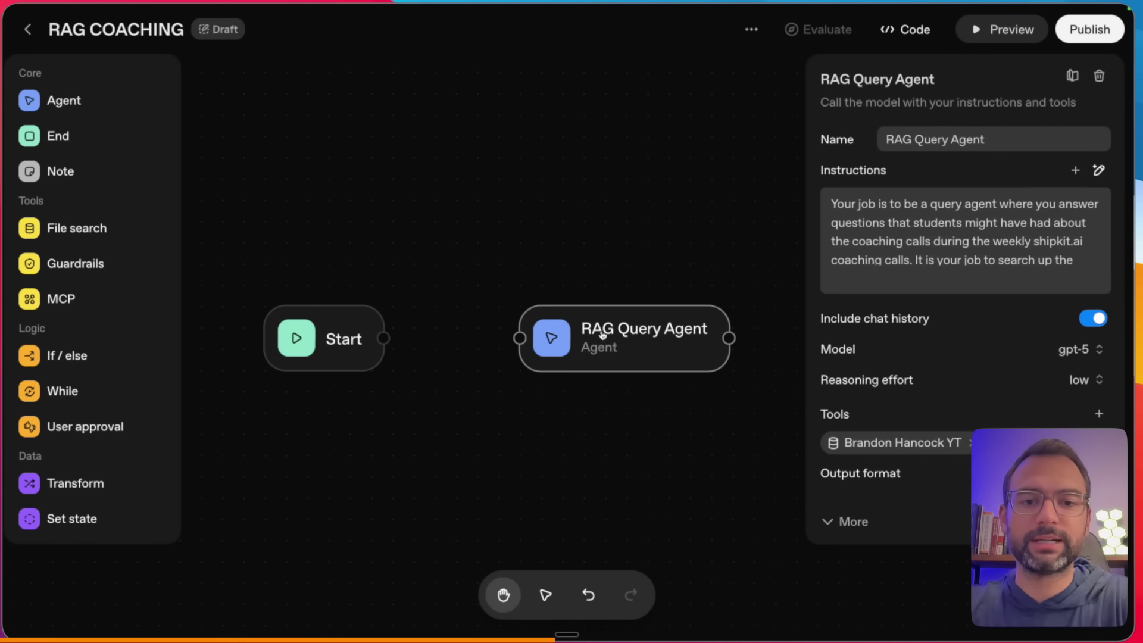
left_click(658, 424)
left_click_drag(992, 387, 992, 343)
left_click(952, 457)
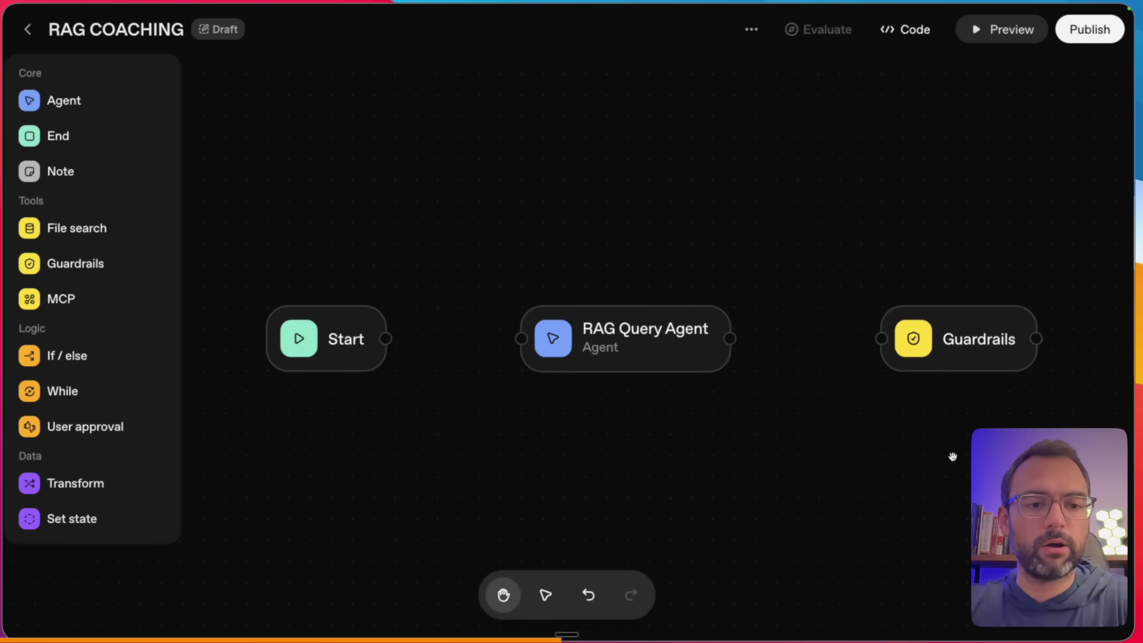
left_click(943, 357)
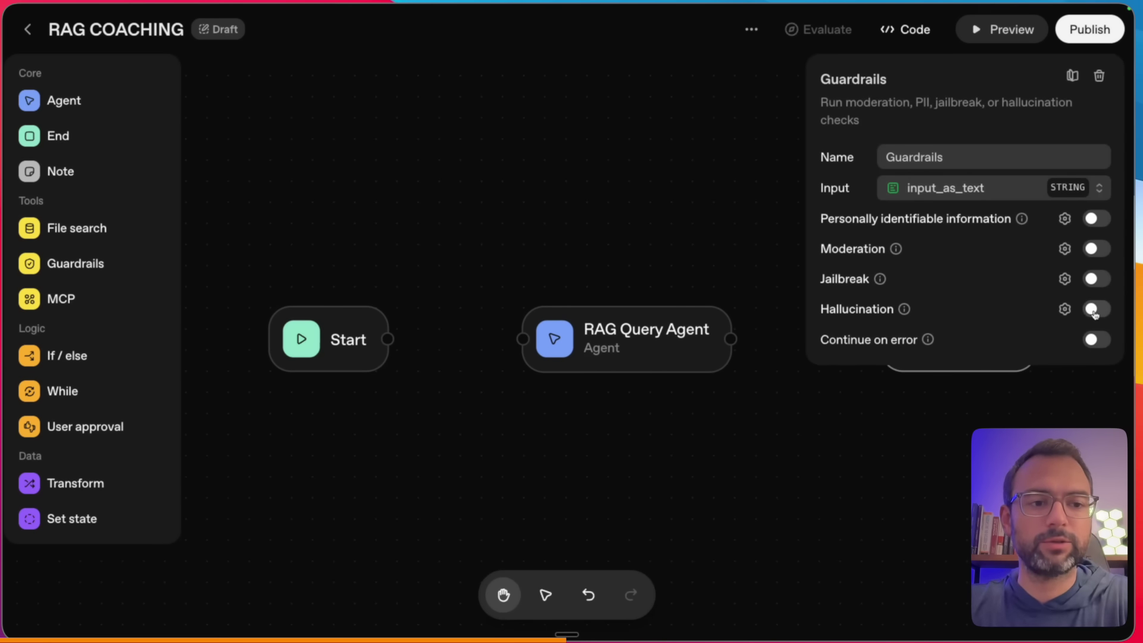
left_click(1092, 308)
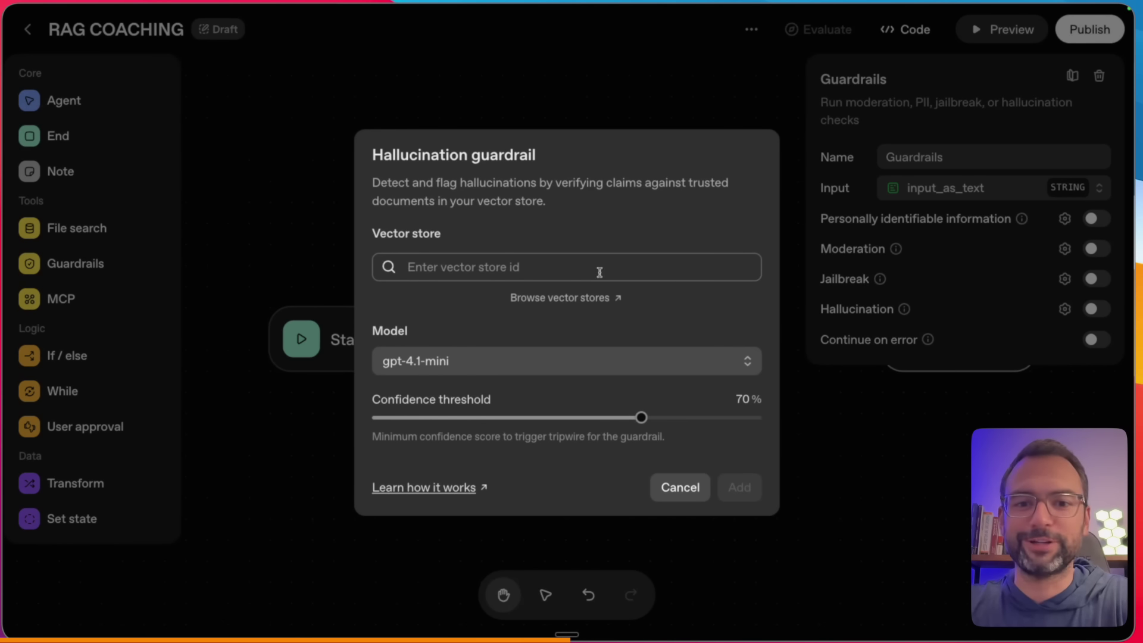
- Paste the vector store ID, pick the matching store, and add the hallucination guardrail
left_click_drag(378, 191, 614, 192)
left_click_drag(682, 199, 727, 200)
left_click_drag(390, 217, 475, 217)
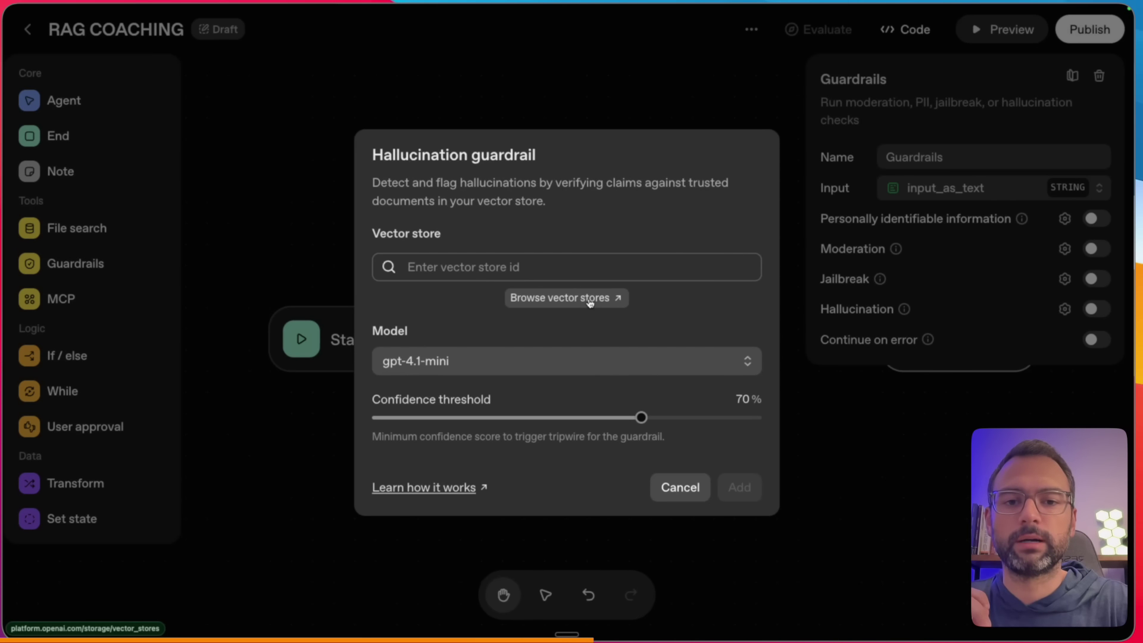
left_click(573, 262)
type("vs_68e54c2ee34c819197a4e9e517df0b05")
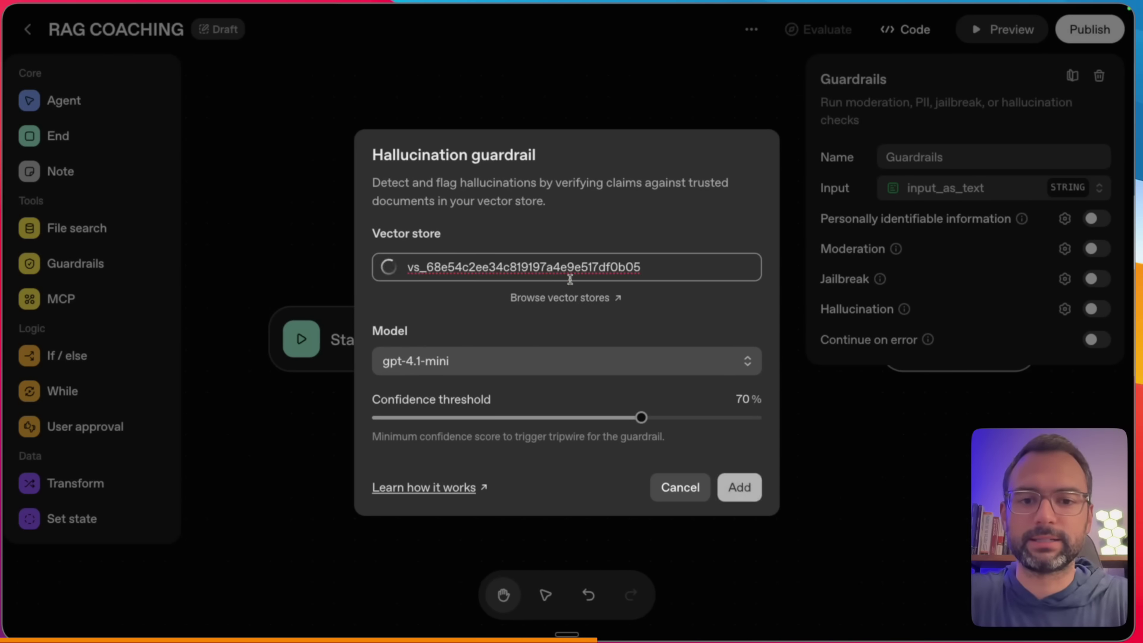
left_click(491, 292)
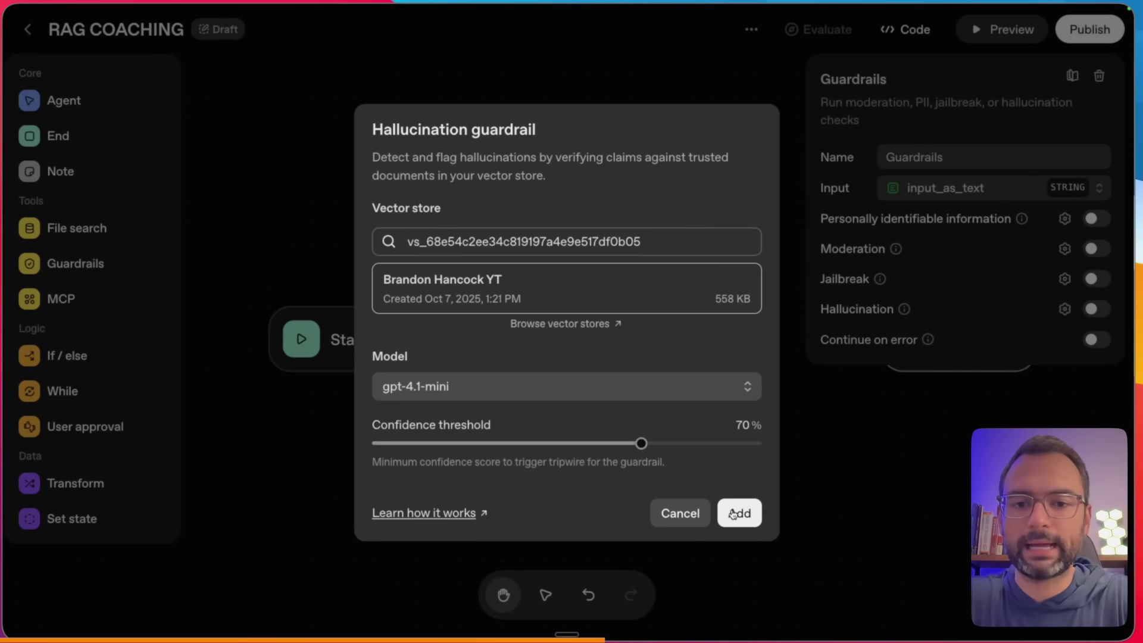
left_click_drag(302, 295, 379, 350)
left_click_drag(312, 376, 379, 406)
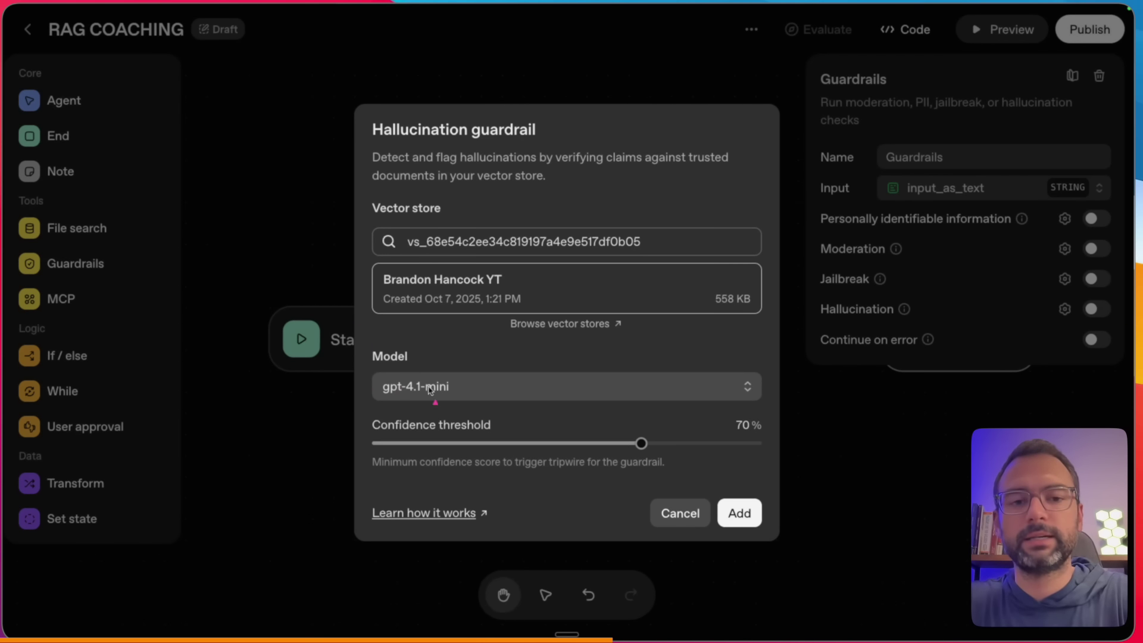
left_click_drag(306, 300, 360, 366)
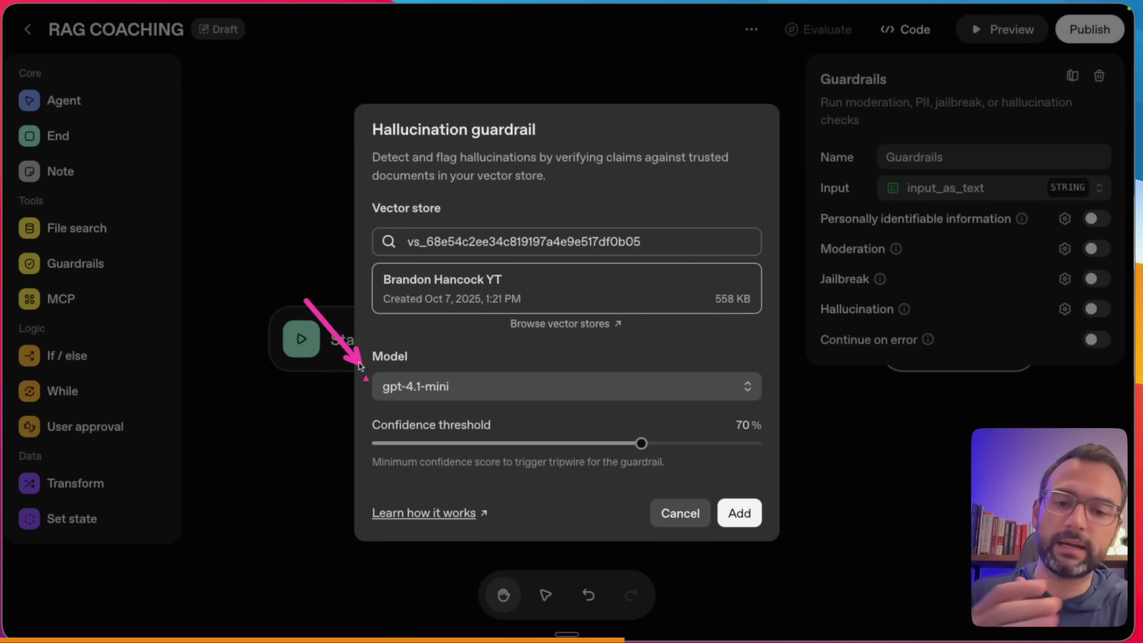
left_click(734, 521)
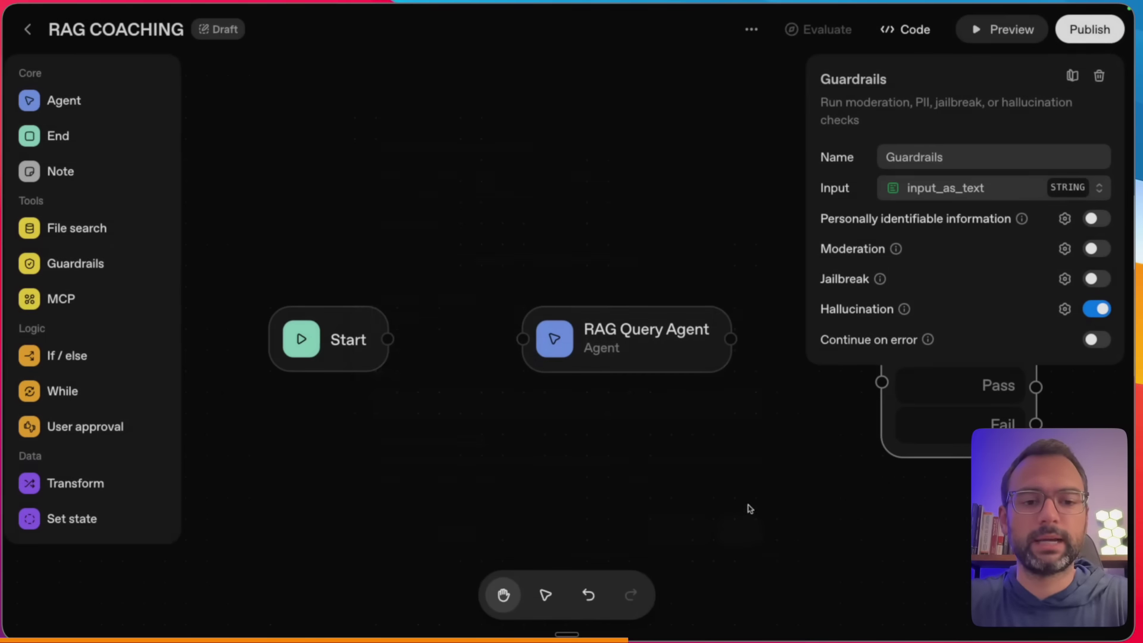
left_click(772, 452)
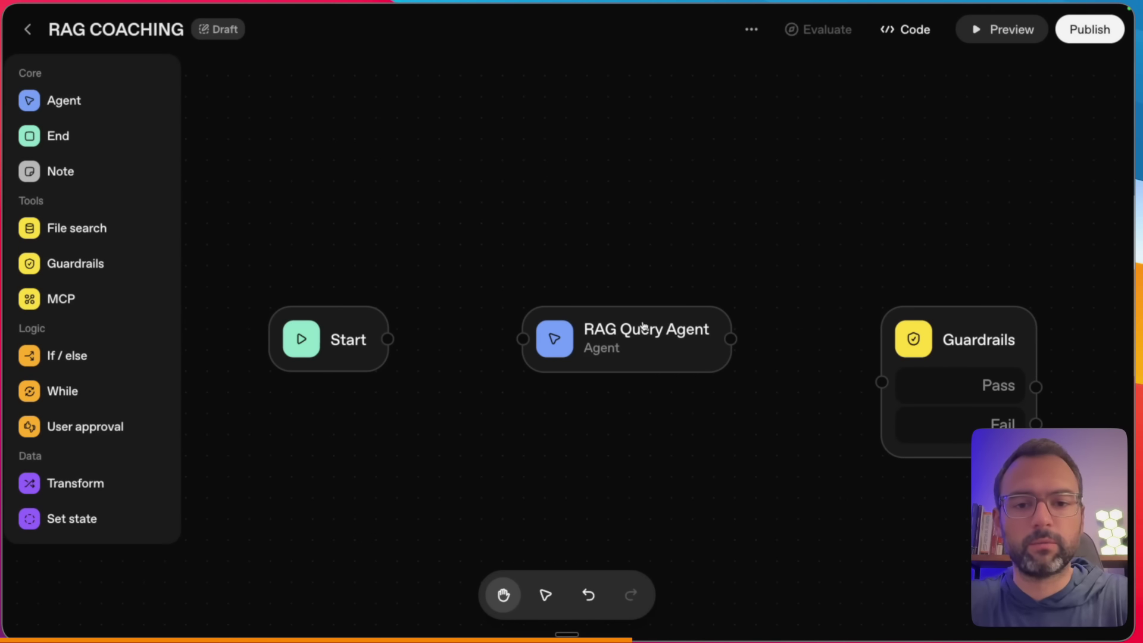
- Line up the nodes and connect Start to RAG Query Agent to Guardrails
left_click_drag(312, 315, 247, 295)
left_click_drag(603, 316, 426, 295)
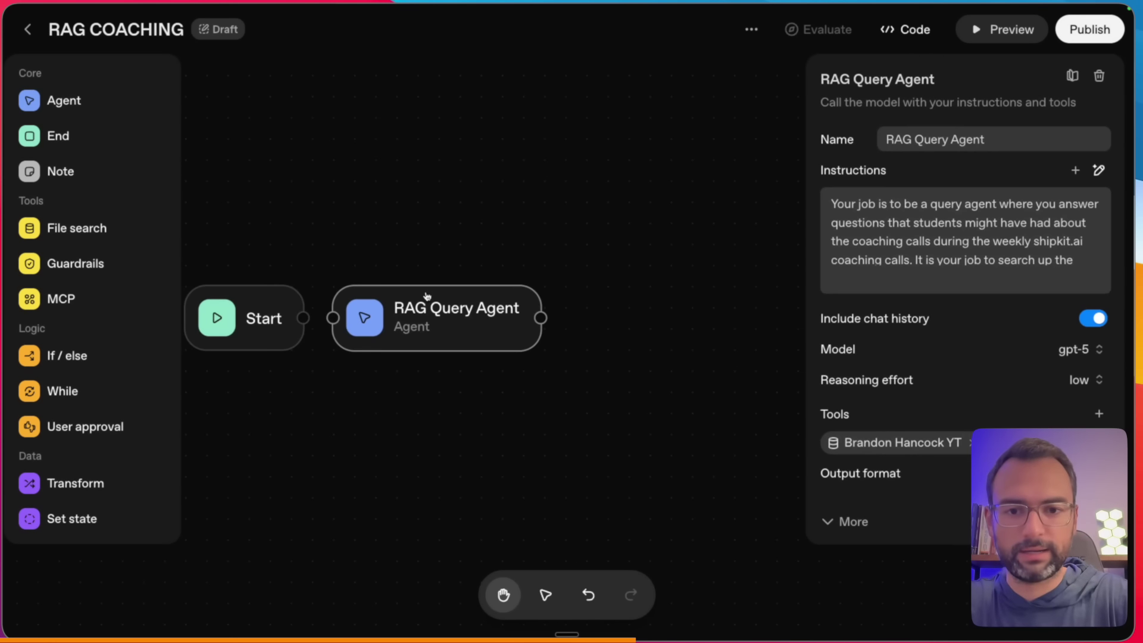
key("super+minus")
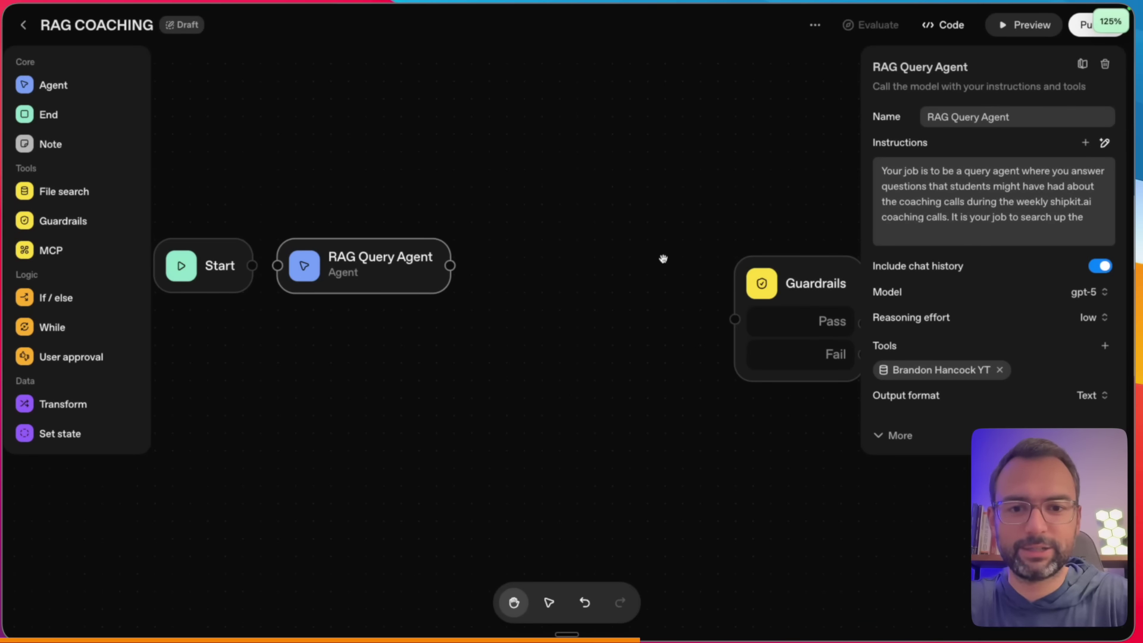
left_click_drag(816, 297, 571, 240)
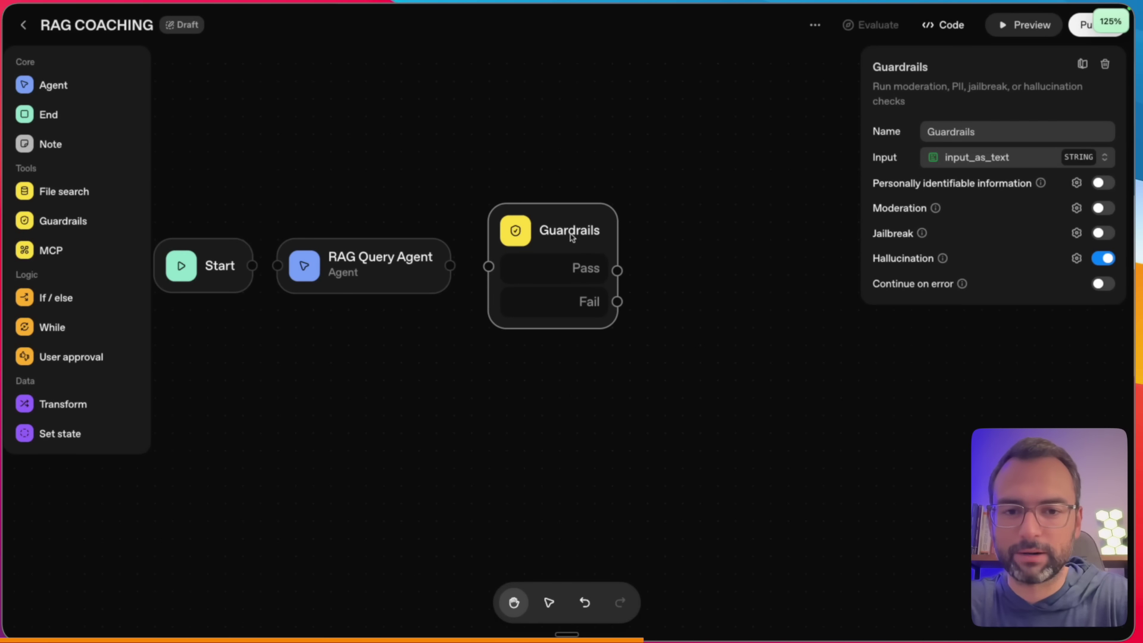
left_click_drag(251, 265, 277, 266)
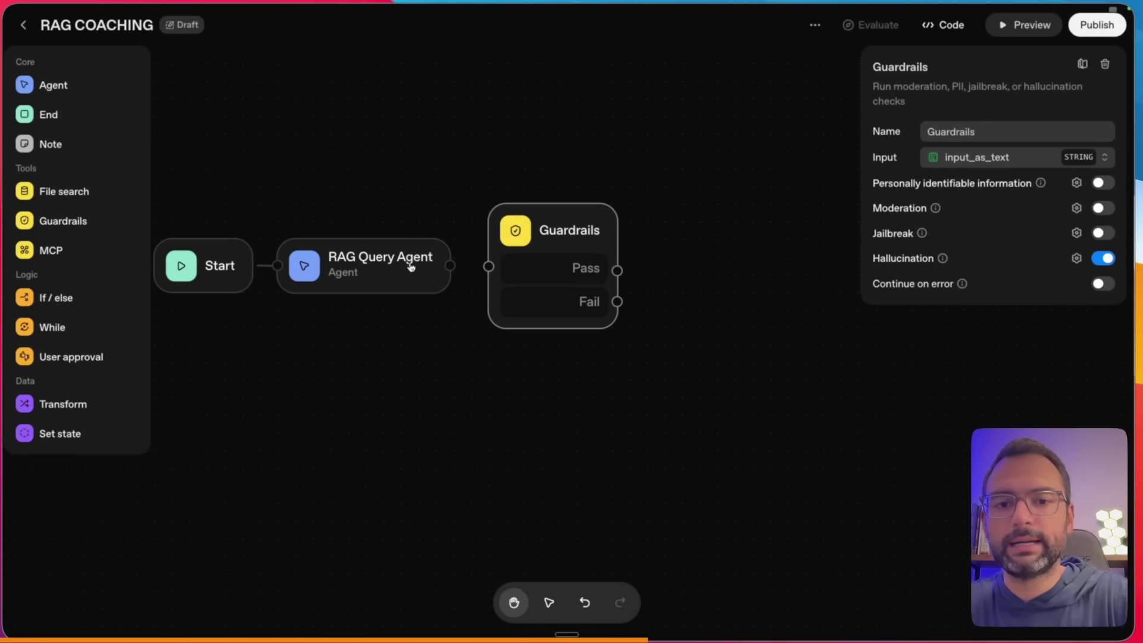
left_click_drag(446, 268, 492, 266)
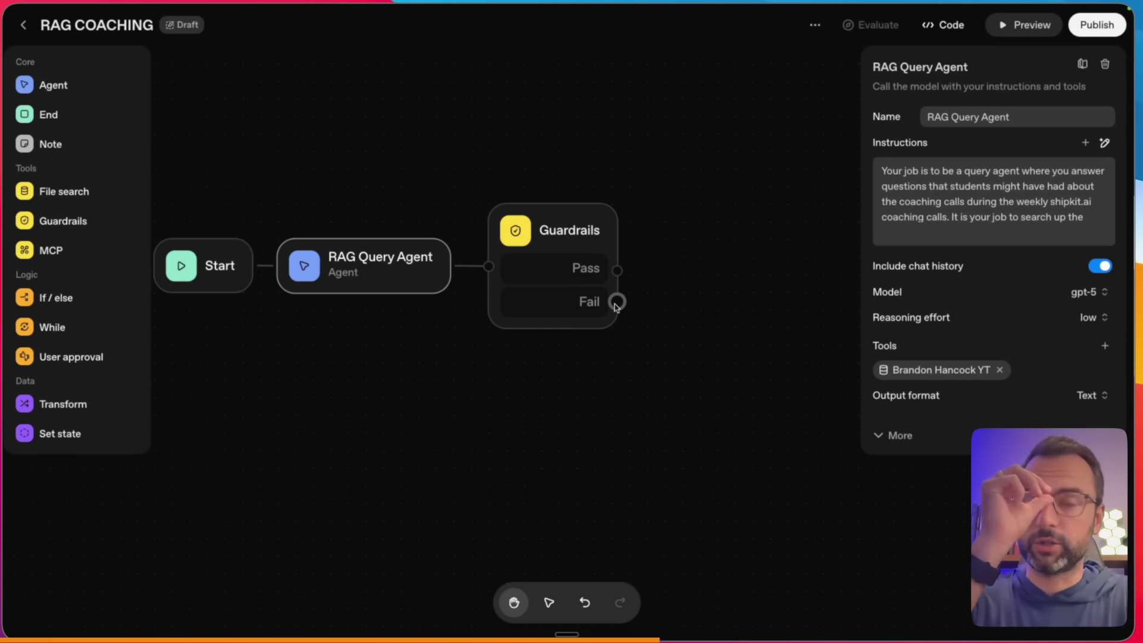
- Add Agent nodes on the Guardrails Fail and Pass branches
left_click_drag(616, 302, 675, 325)
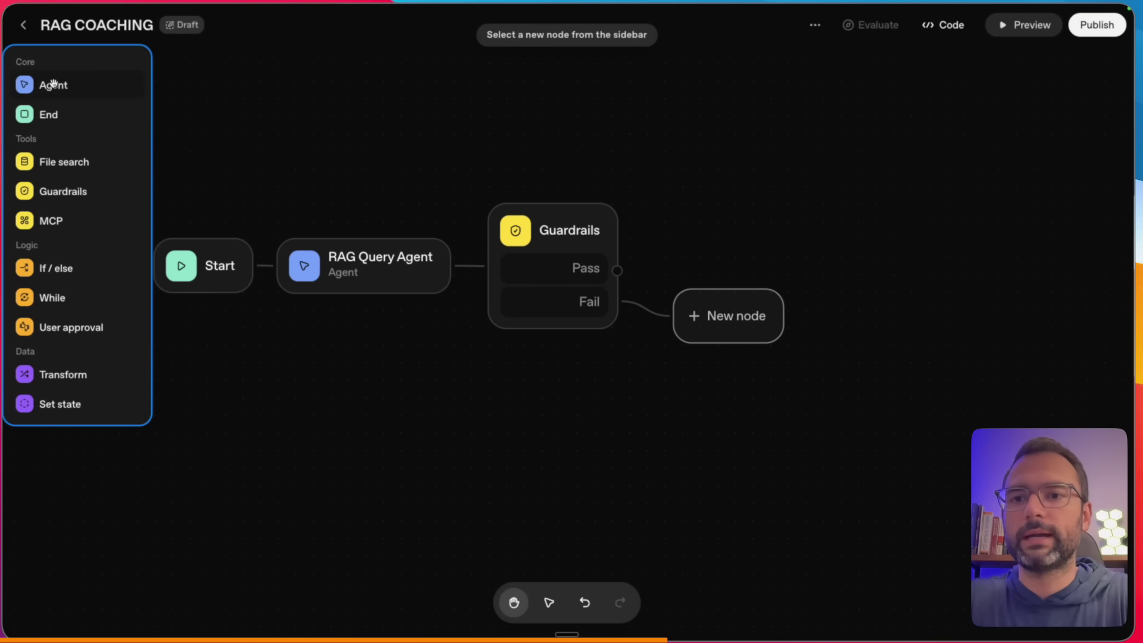
left_click(51, 84)
left_click_drag(745, 314, 753, 334)
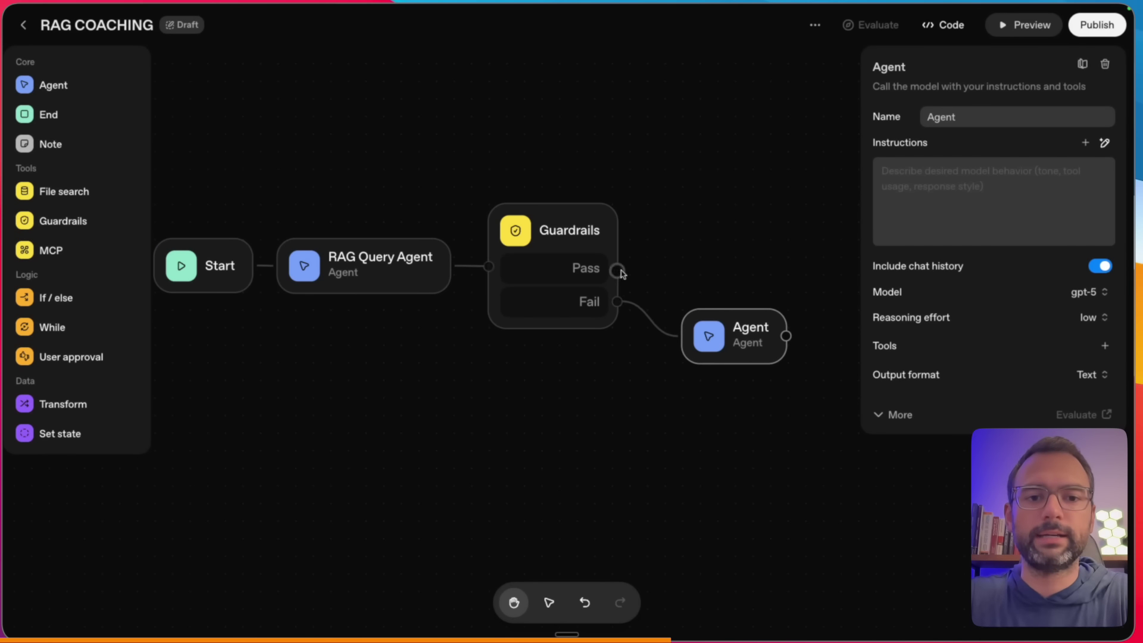
left_click_drag(616, 272, 699, 247)
left_click(54, 84)
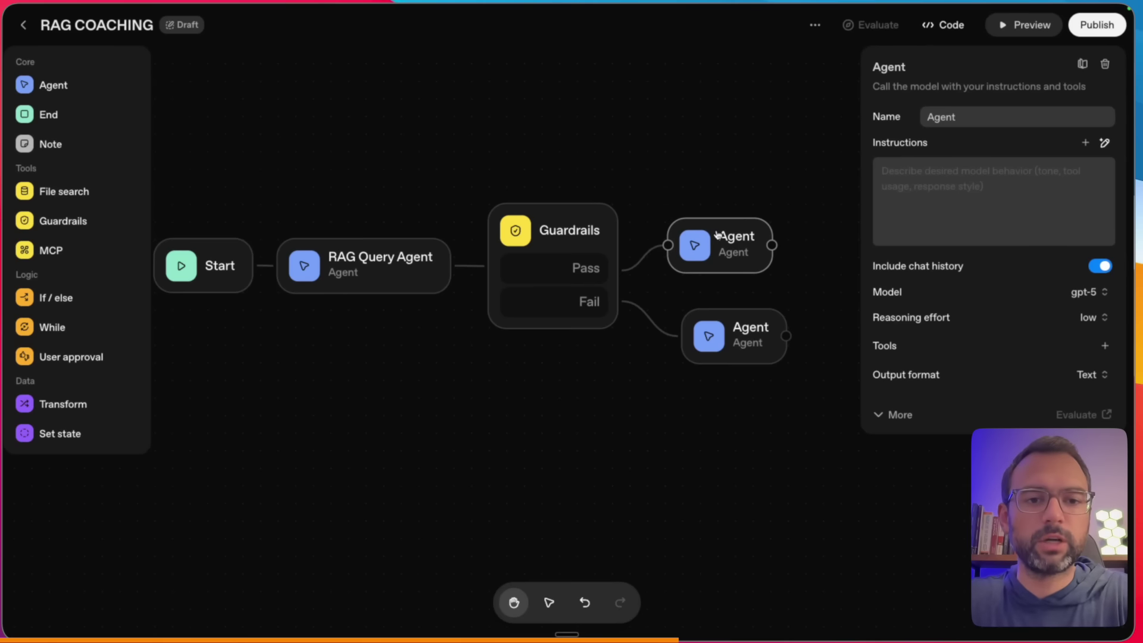
left_click_drag(731, 239, 749, 236)
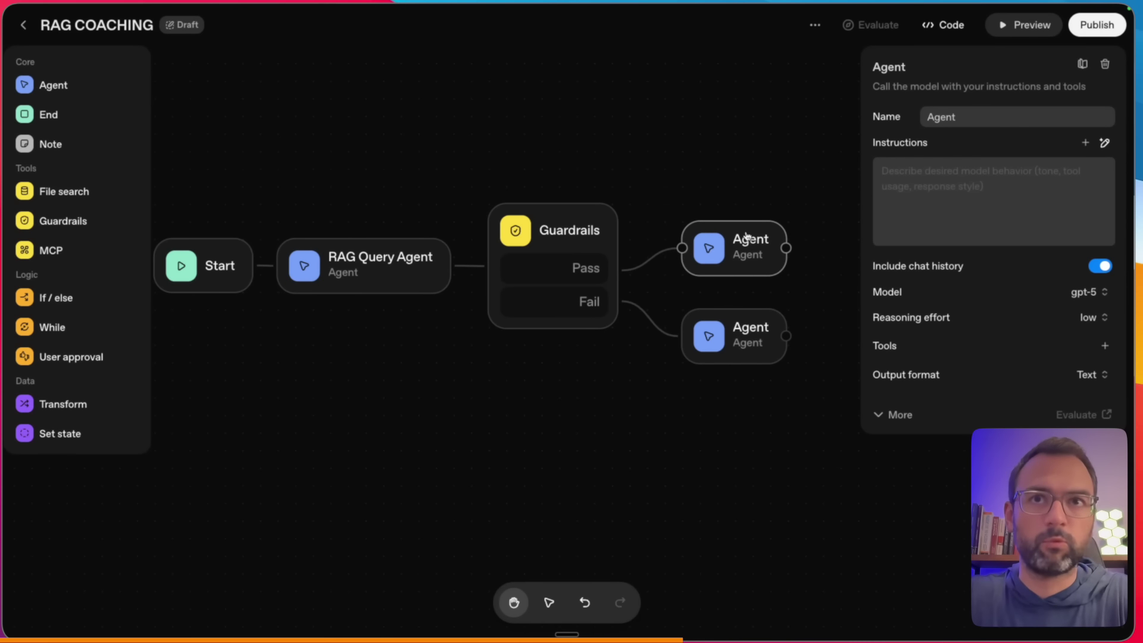
- Dictate the Pass agent's instructions and insert the safe_text variable
left_click(925, 191)
key("fn+space")
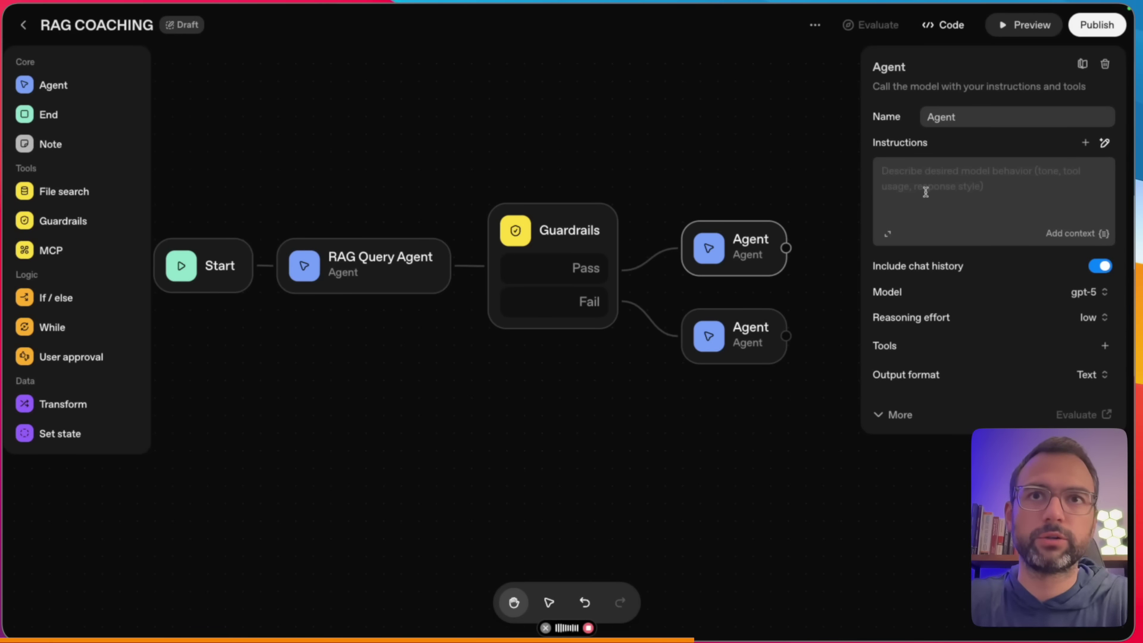
key("fn+space")
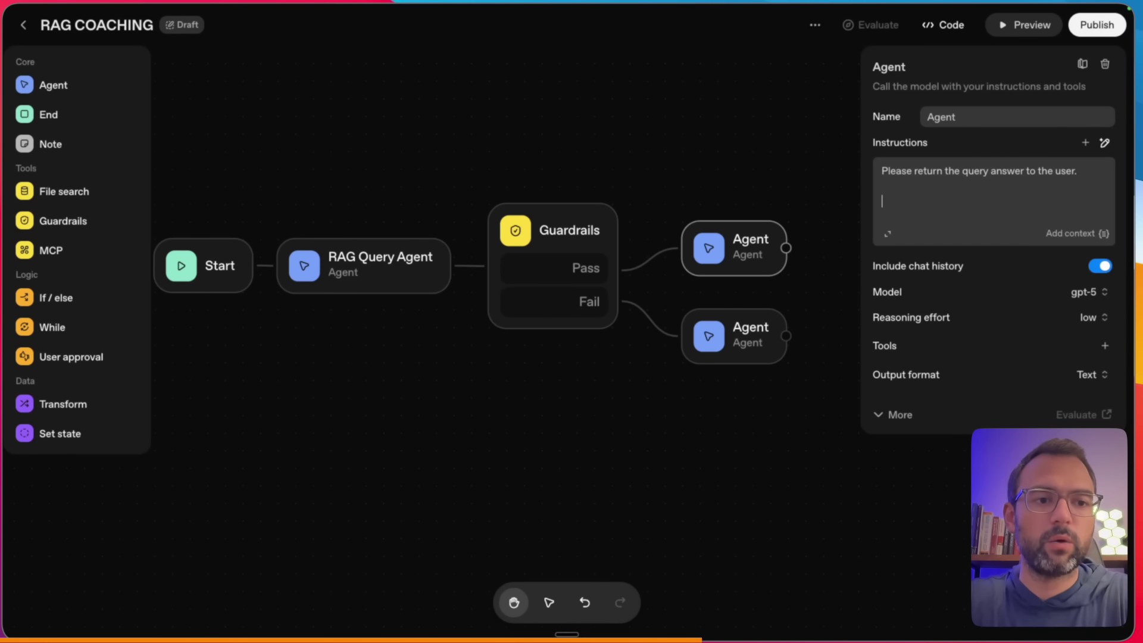
left_click(1074, 233)
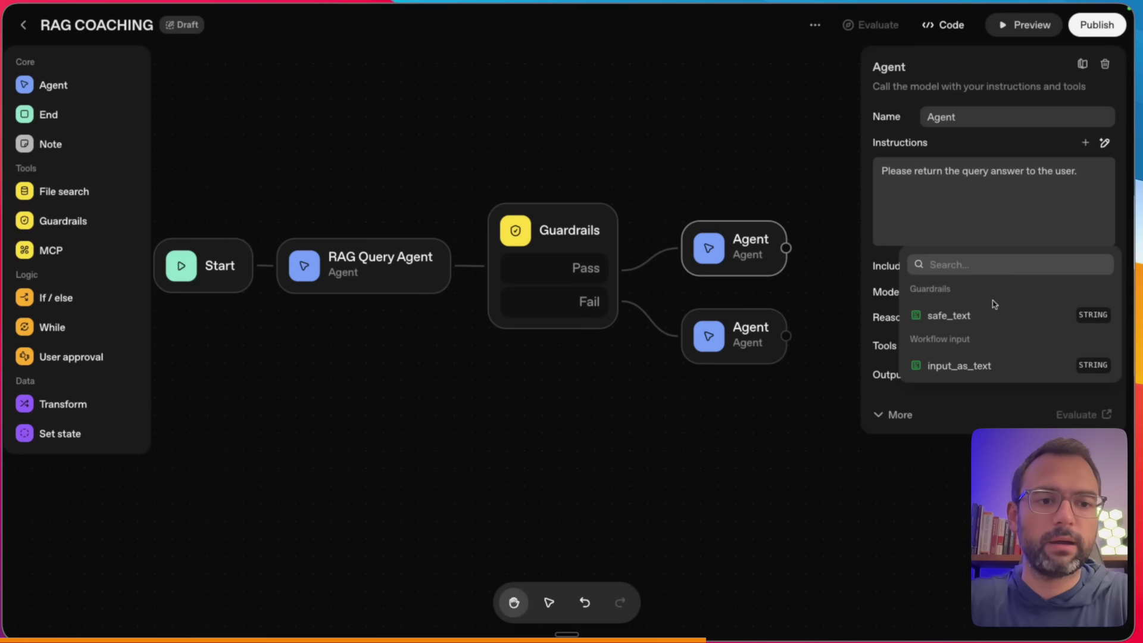
left_click(939, 320)
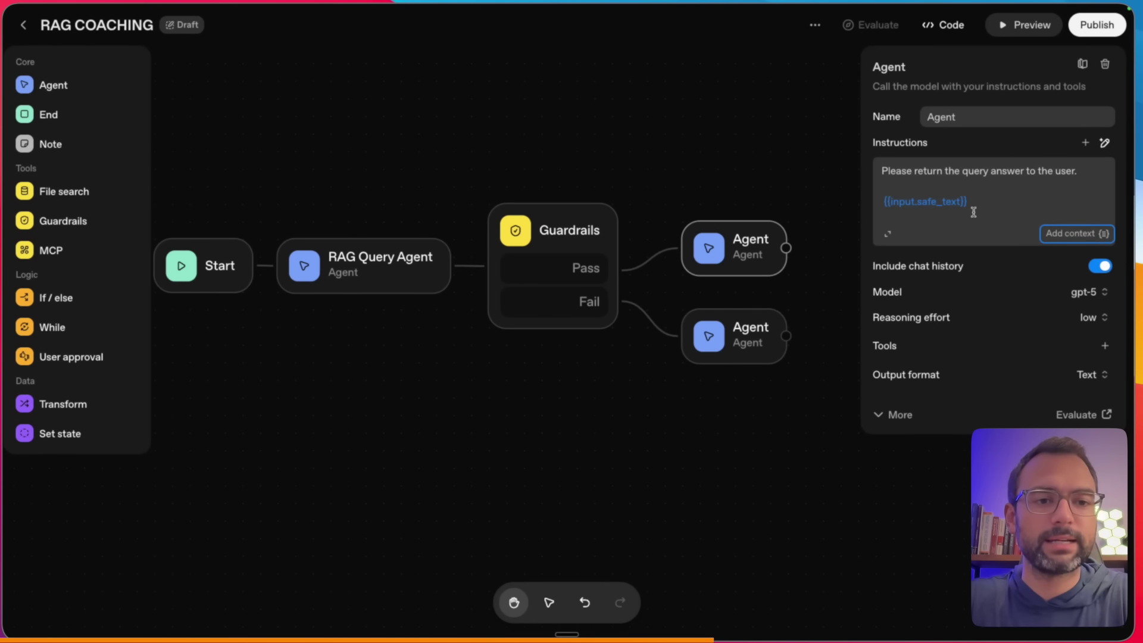
- Label safe_text with 'Here is the answer:' and add the initial question via input_as_text
left_click(1012, 189)
key("Return")
type("Here is the asn")
type("nsw")
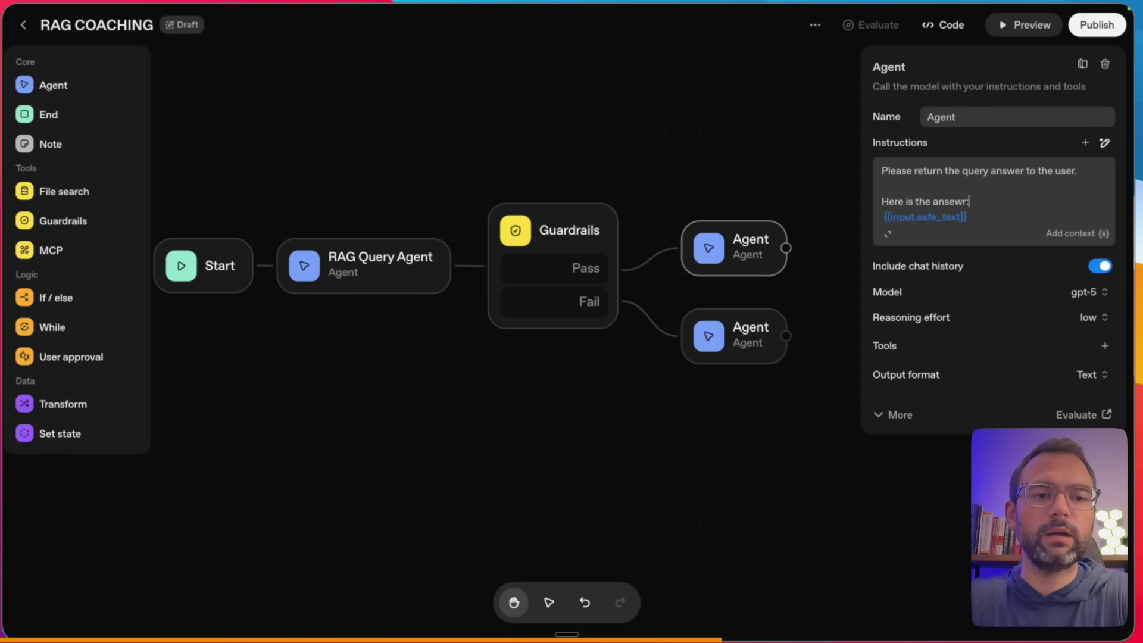
type("er:")
key("Down")
key("Return")
key("Return")
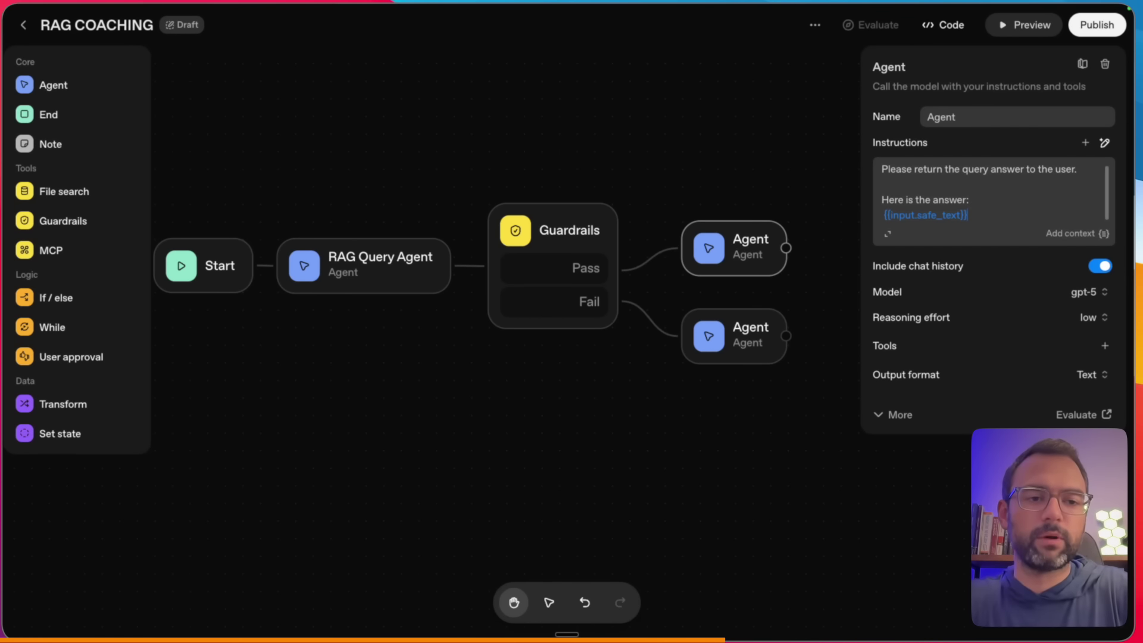
type("here was the initial question:")
key("Return")
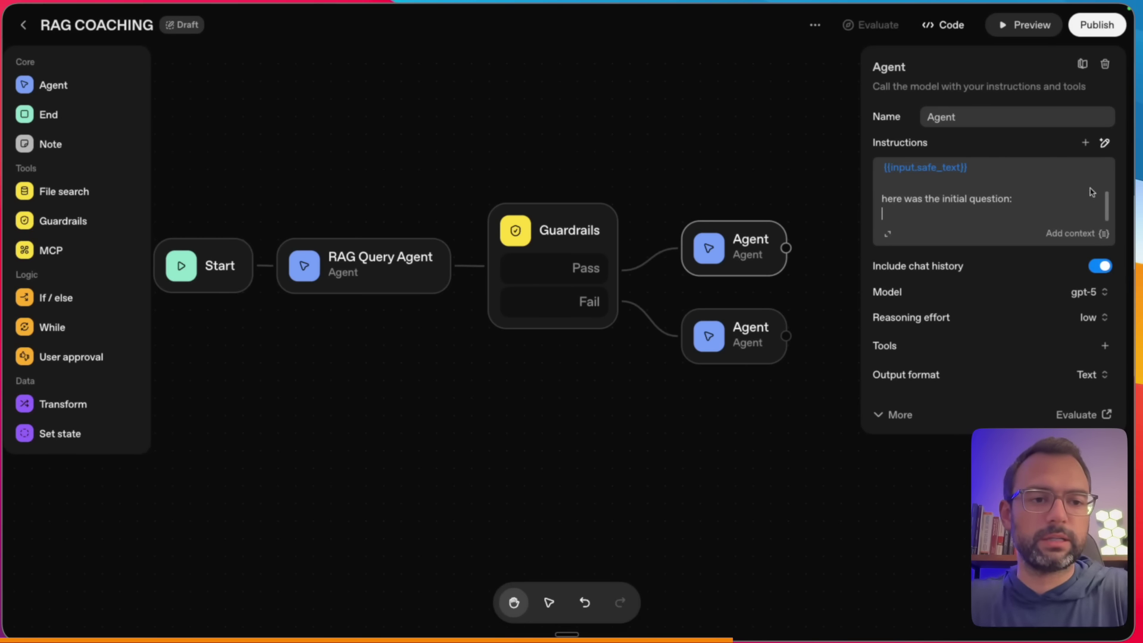
left_click(1076, 233)
left_click(958, 366)
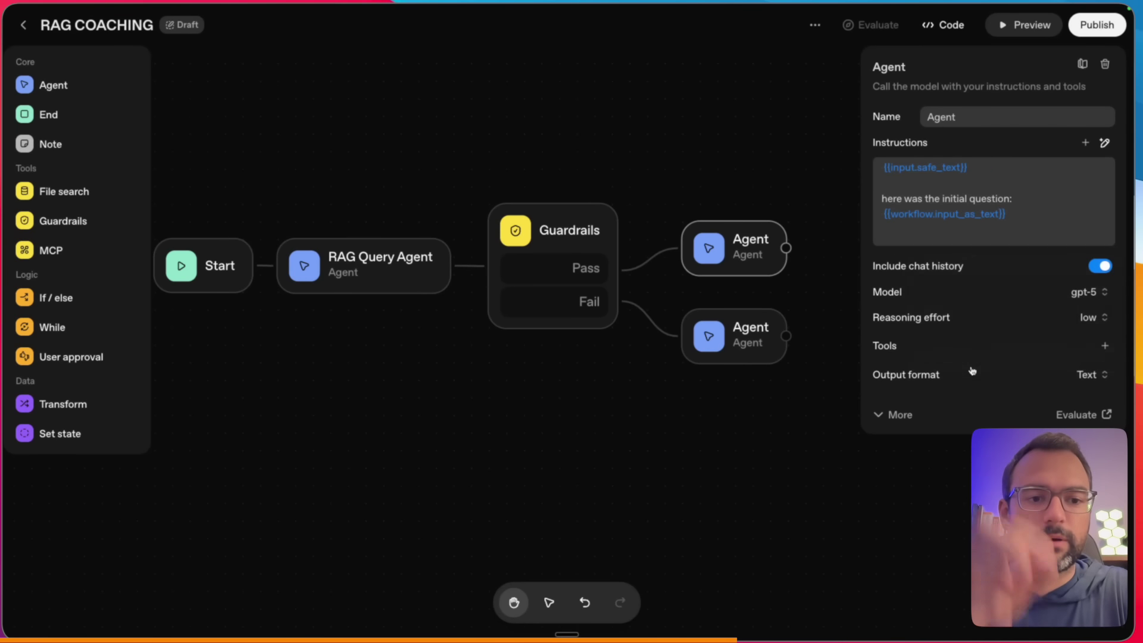
- Name the Pass-branch agent 'Result AGent'
left_click_drag(292, 130, 219, 232)
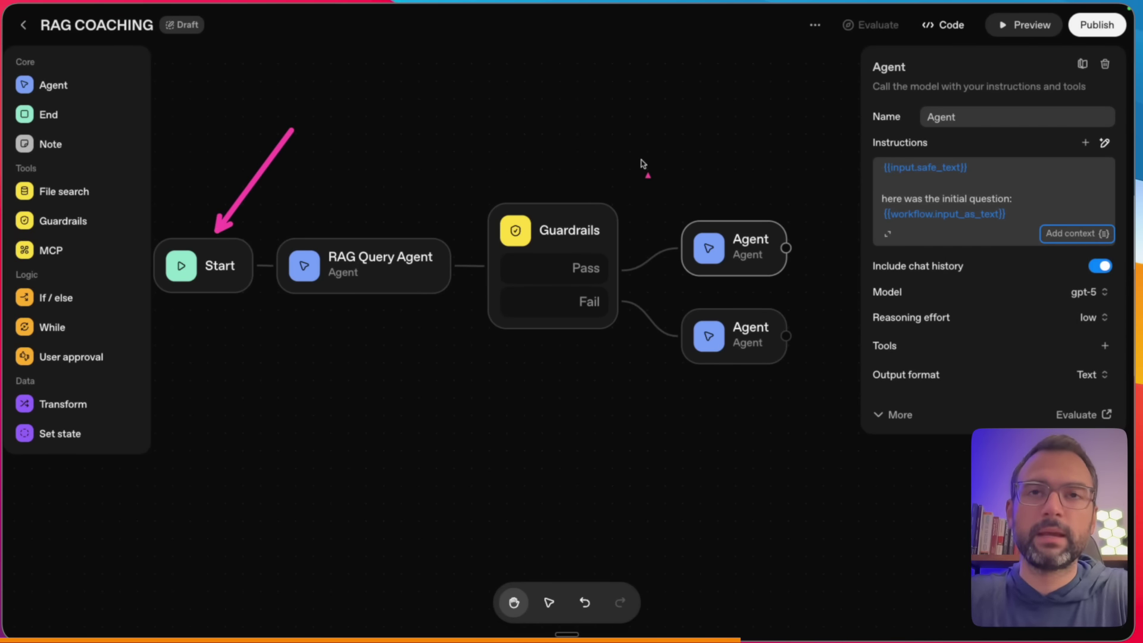
left_click_drag(738, 67, 608, 205)
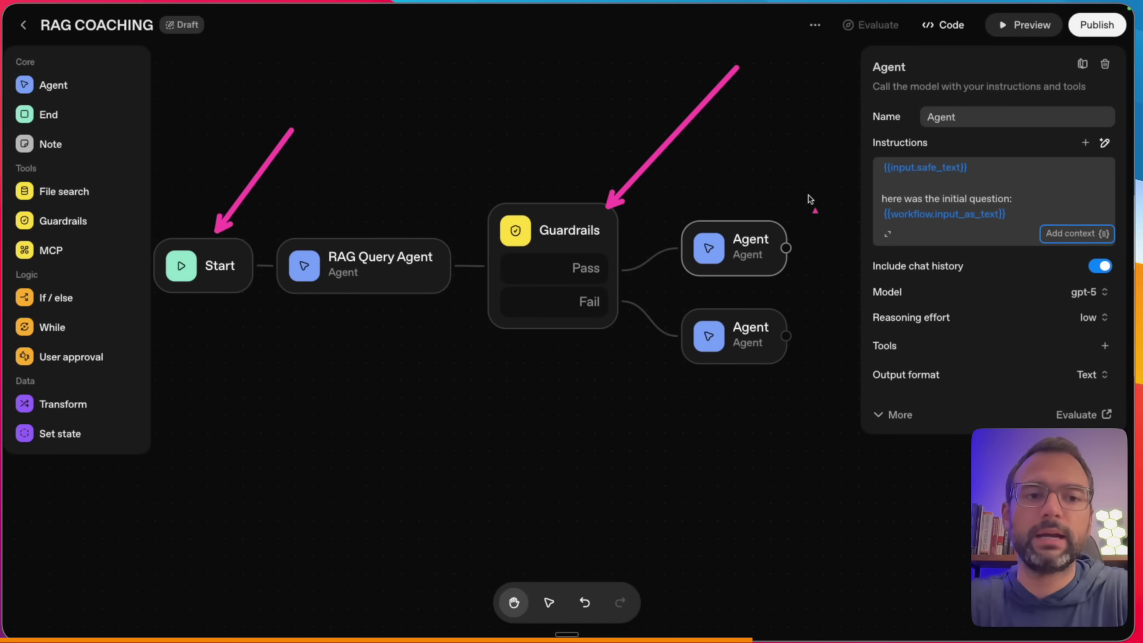
key("Escape")
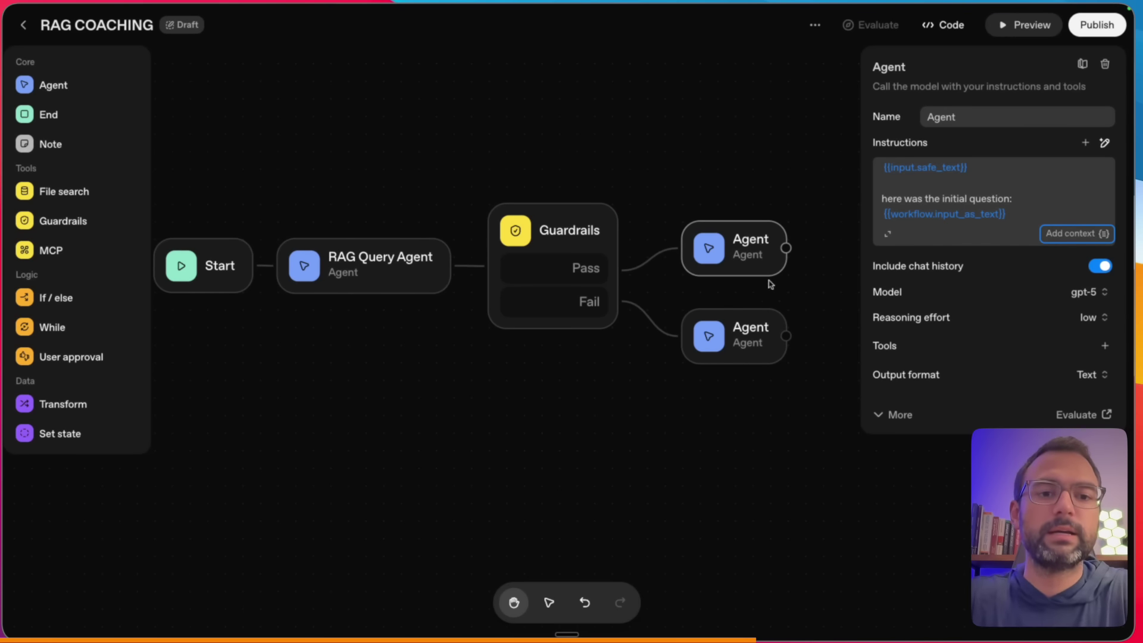
left_click(972, 115)
double_click(972, 115)
type("Result AGent")
- Correct the name to 'Result Agent' and rename the Fail-branch agent 'Unsafe Answer Agent'
key("BackSpace")
key("BackSpace")
key("BackSpace")
key("BackSpace")
type("gent")
left_click(751, 337)
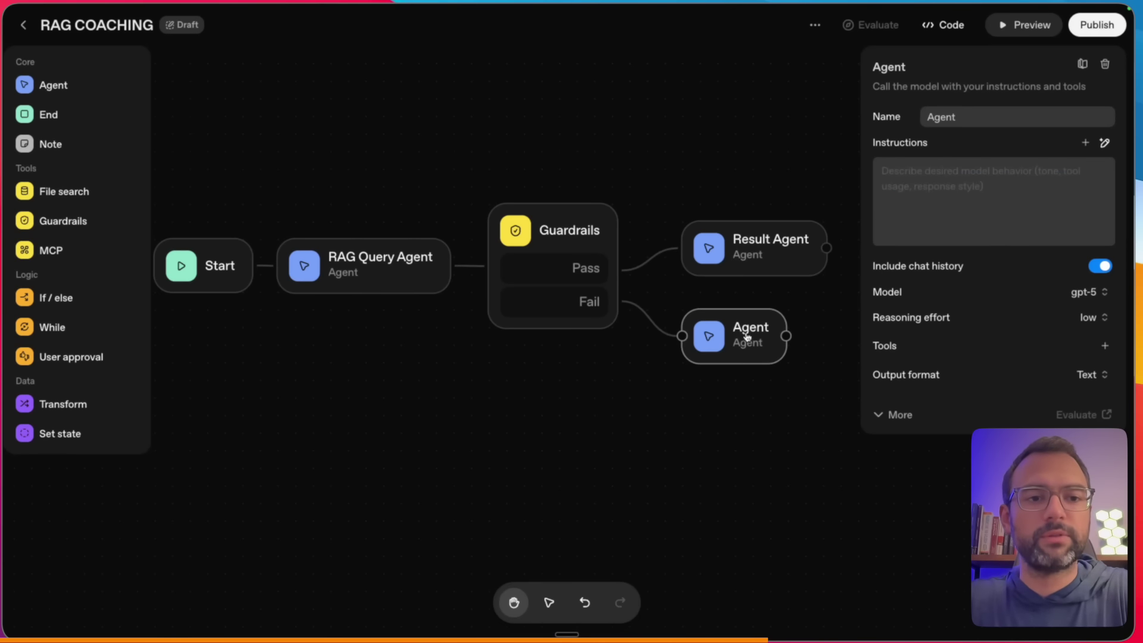
left_click(959, 182)
left_click(1071, 233)
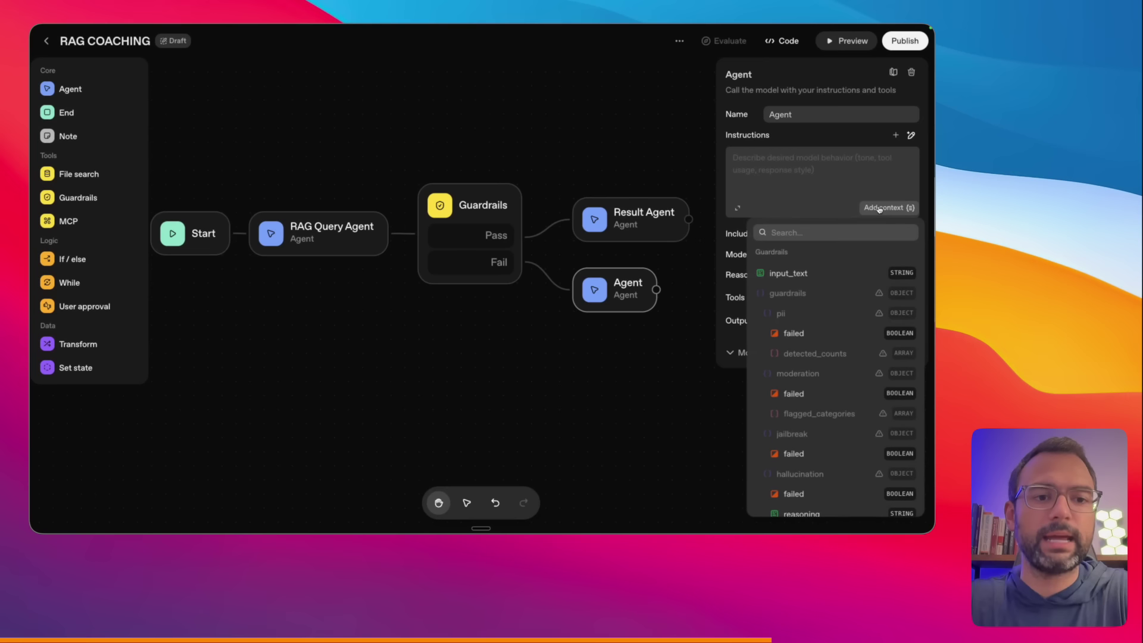
left_click(968, 171)
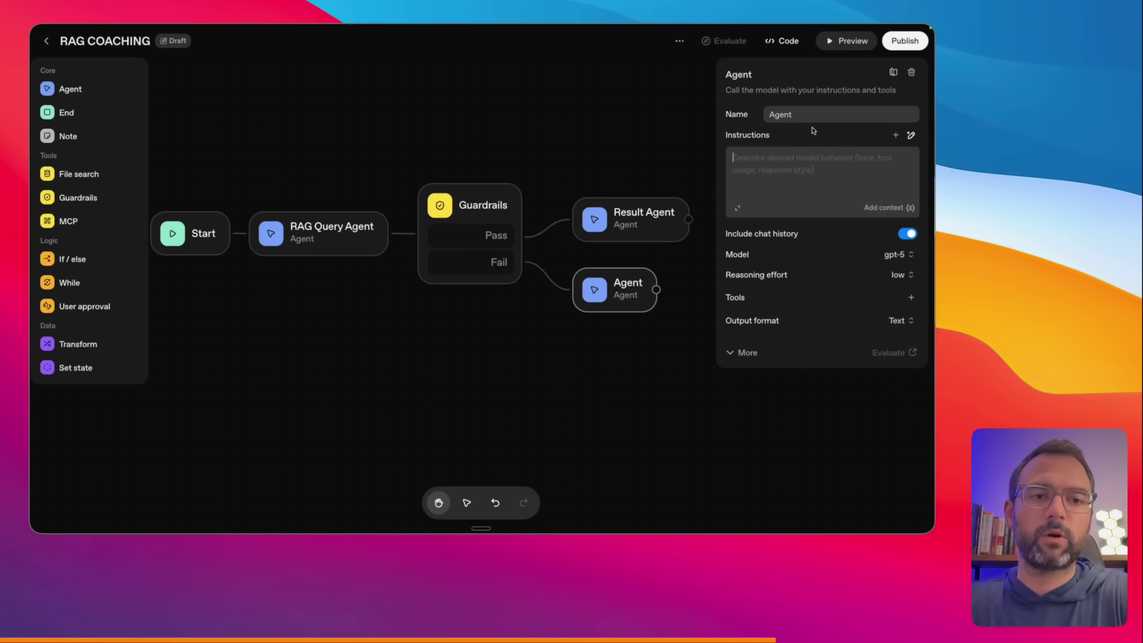
double_click(815, 114)
type("Unsafe")
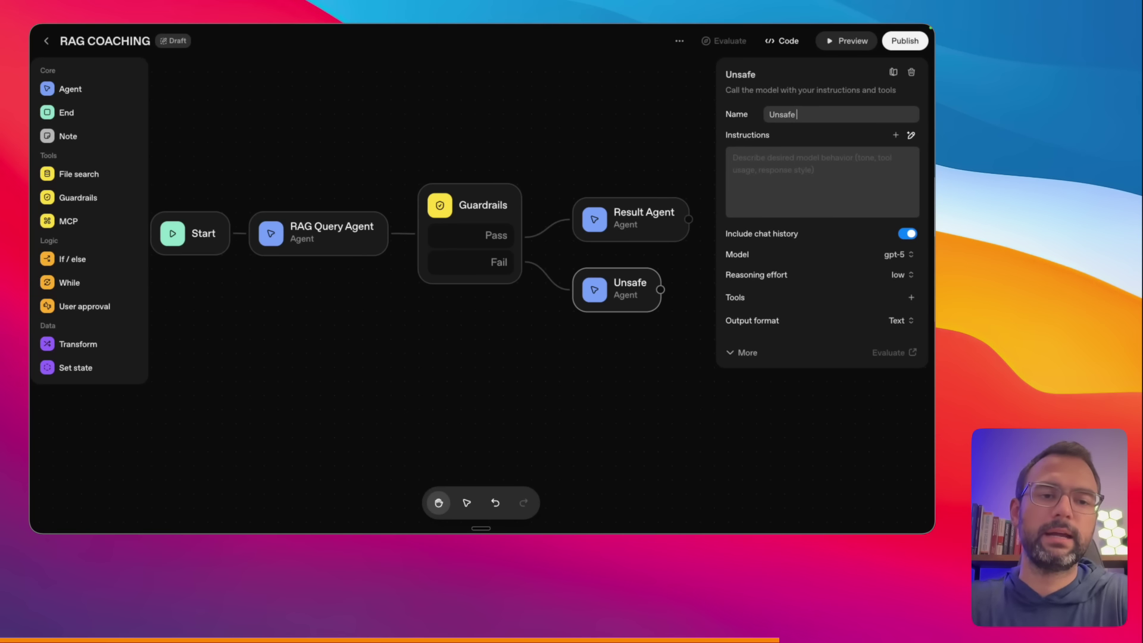
type(" Answer Agent")
- Insert the hallucination reasoning variable, dictate the instructions, and add the input_text variable
left_click(786, 163)
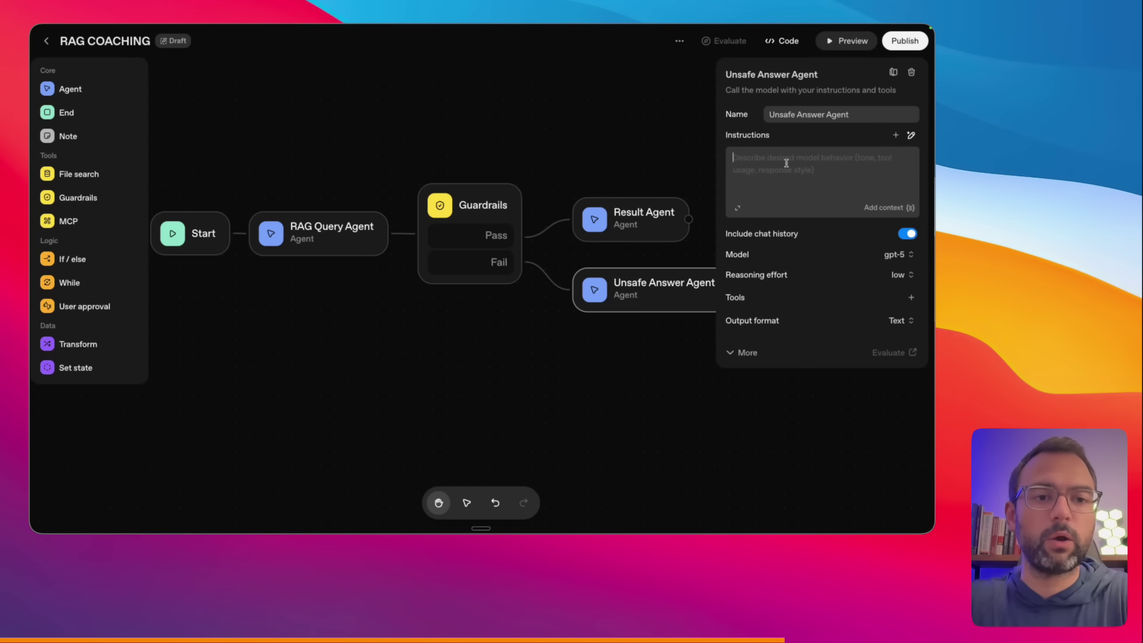
left_click(896, 209)
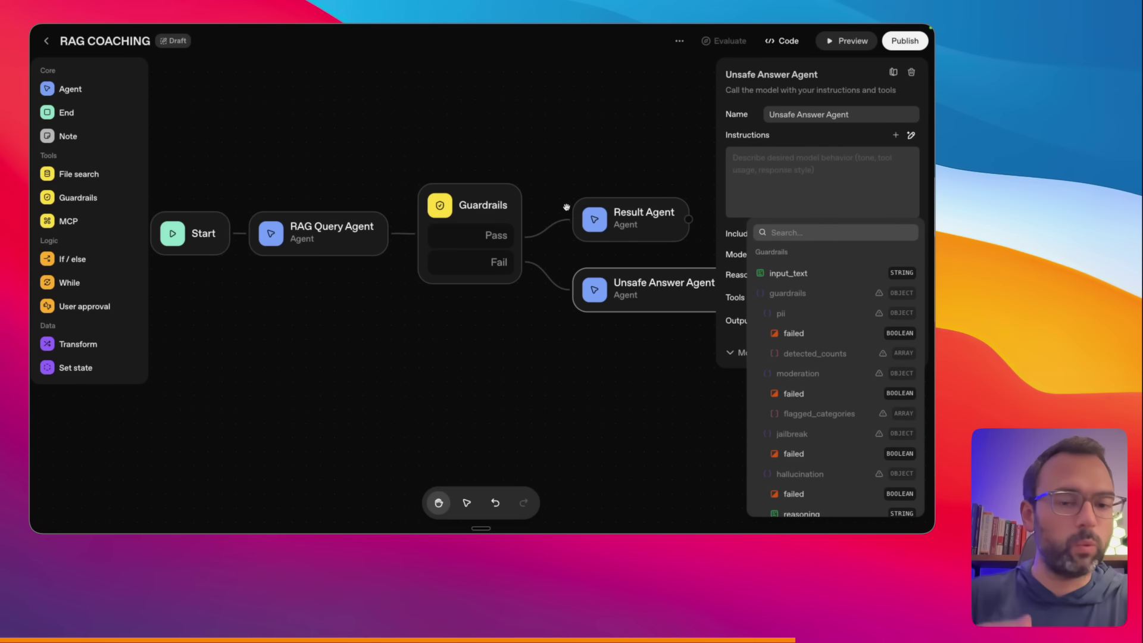
scroll(786, 350, "down", 1)
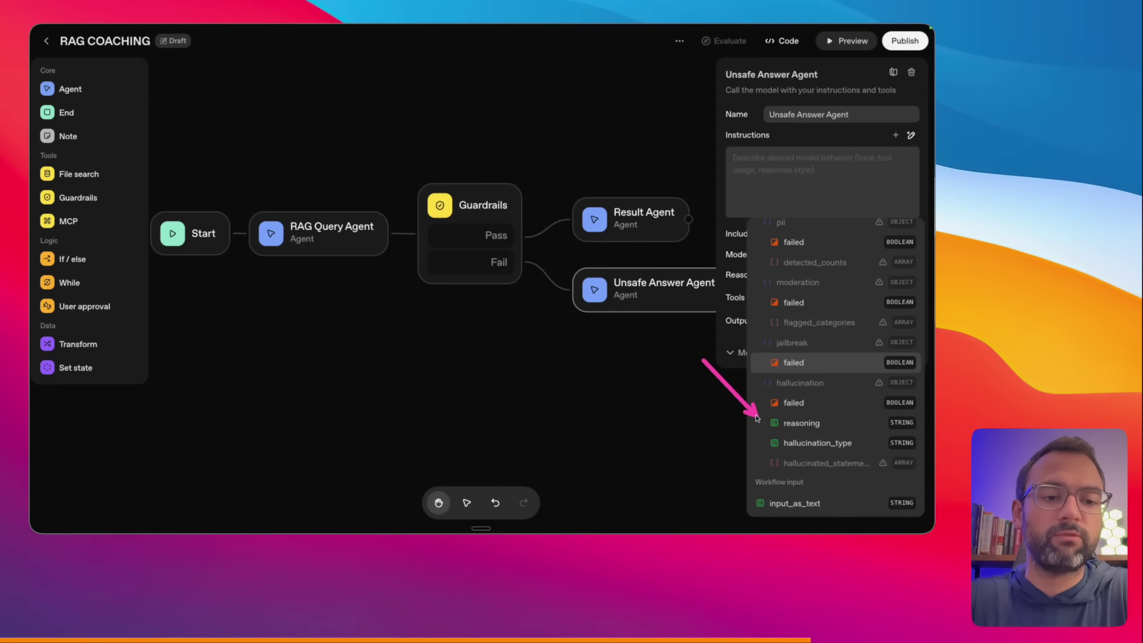
left_click(802, 423)
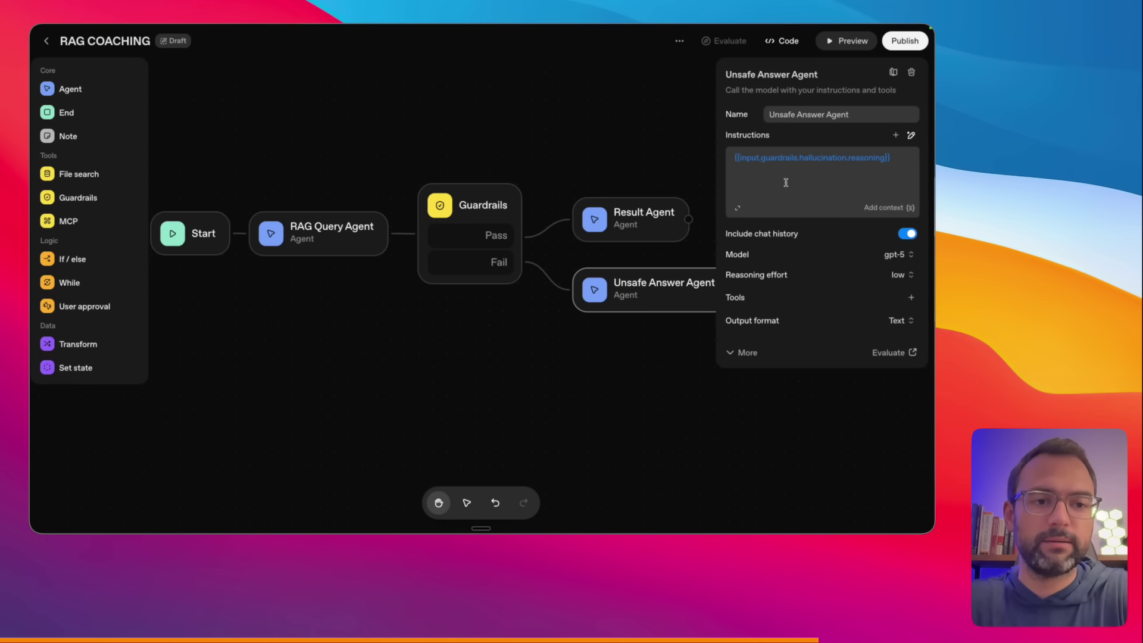
key("Return")
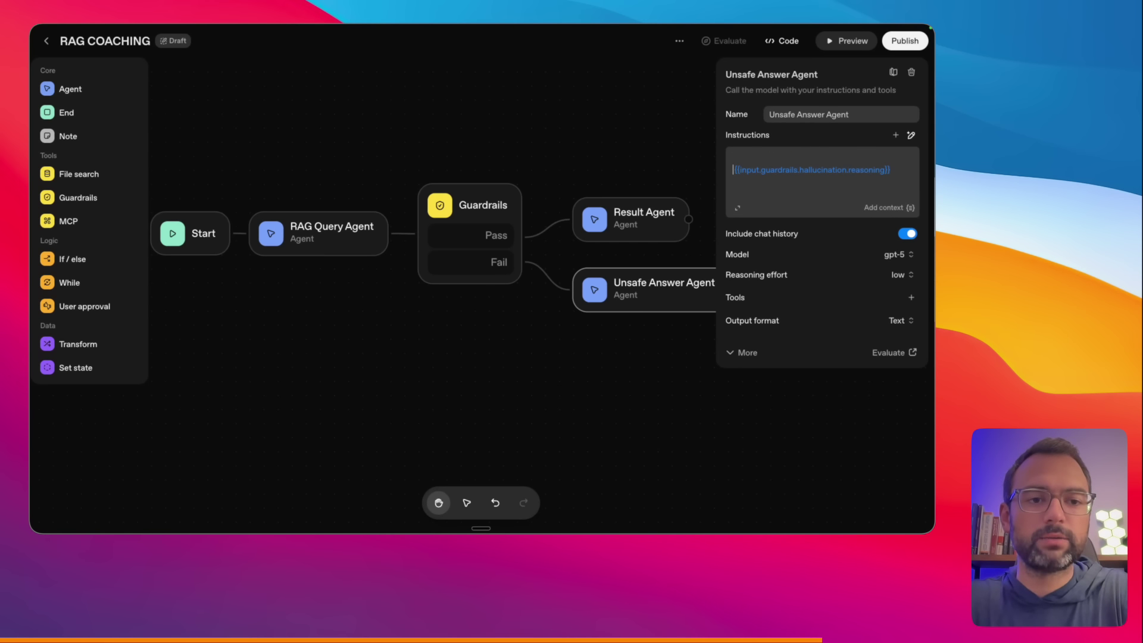
key("fn+space")
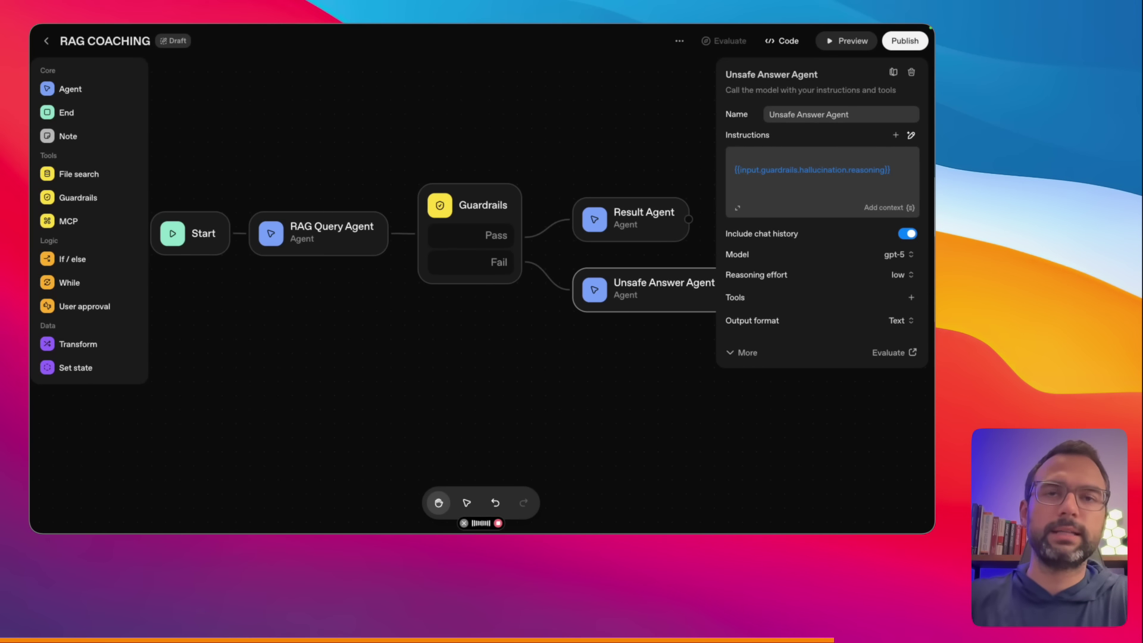
key("fn+space")
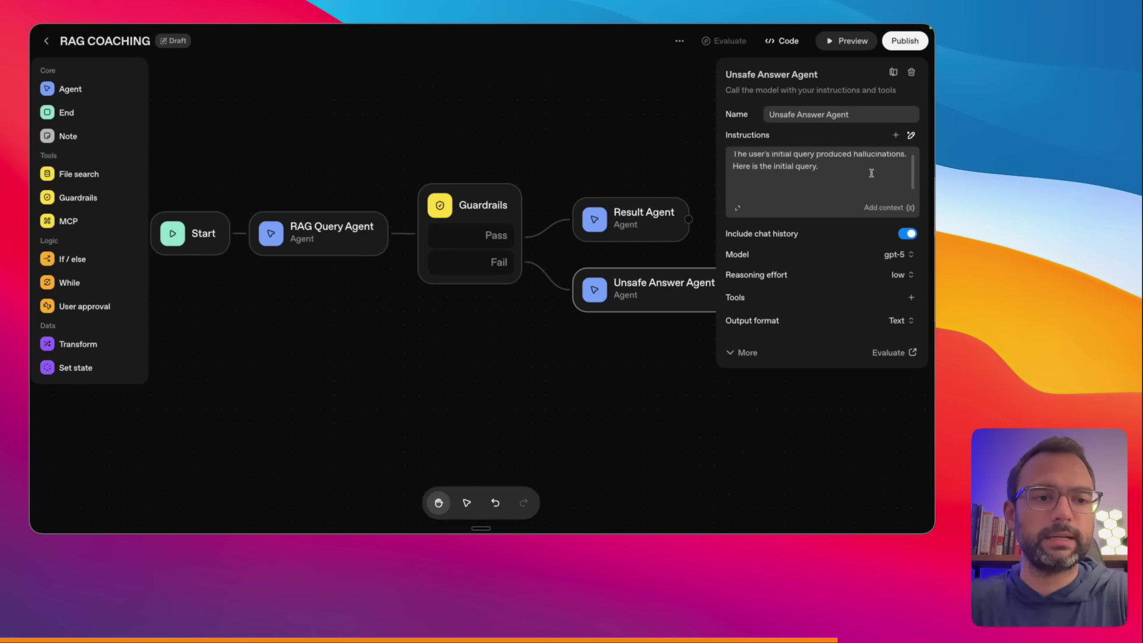
left_click(887, 208)
left_click(801, 273)
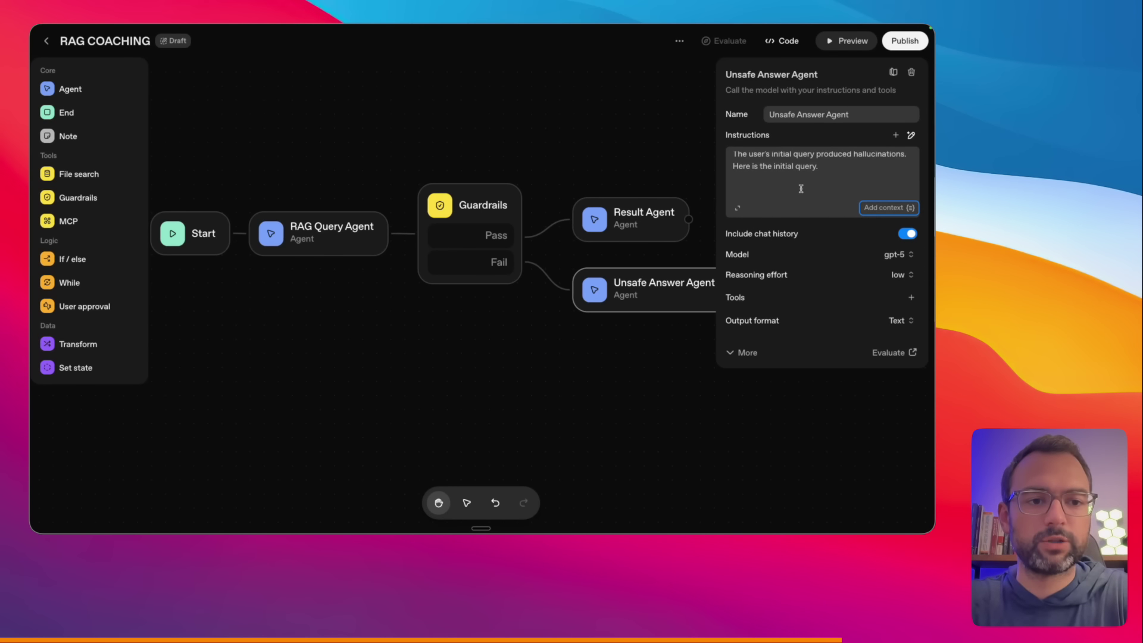
key("BackSpace")
key("super+z")
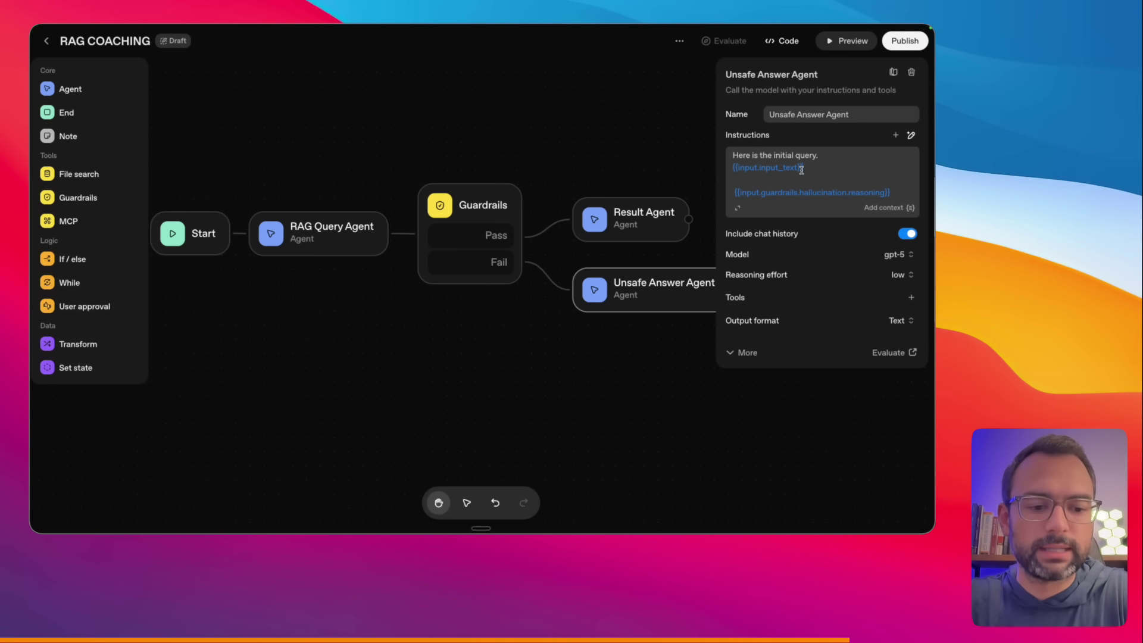
- Add 'Here is the reason why the answer is not valid:' followed by the reasoning variable
key("super+equal")
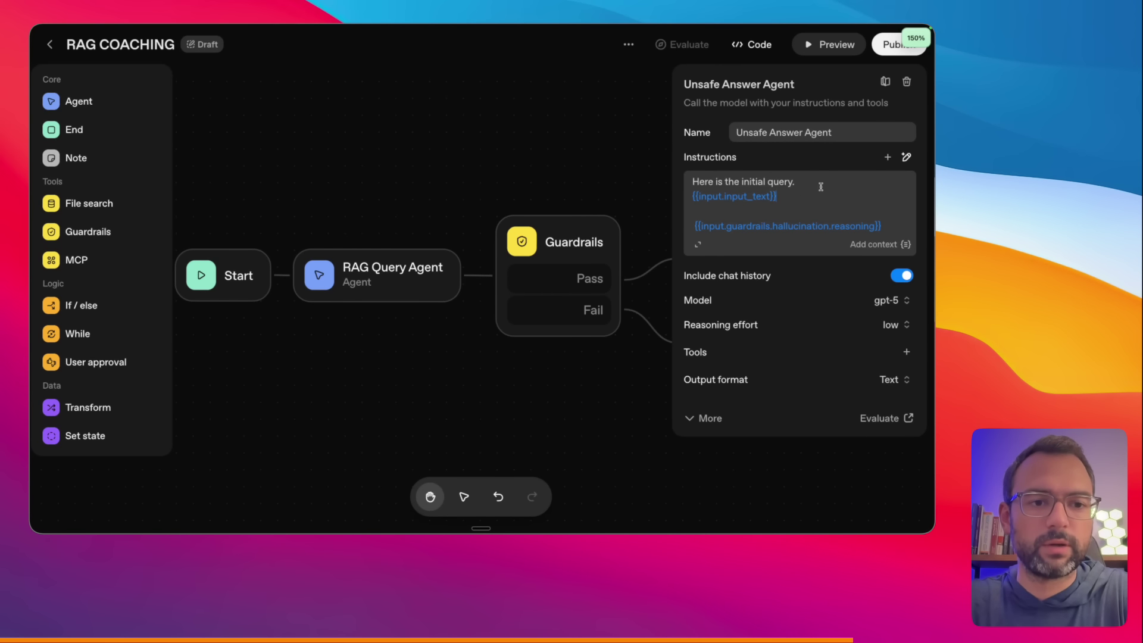
left_click(820, 187)
key("BackSpace")
type(":")
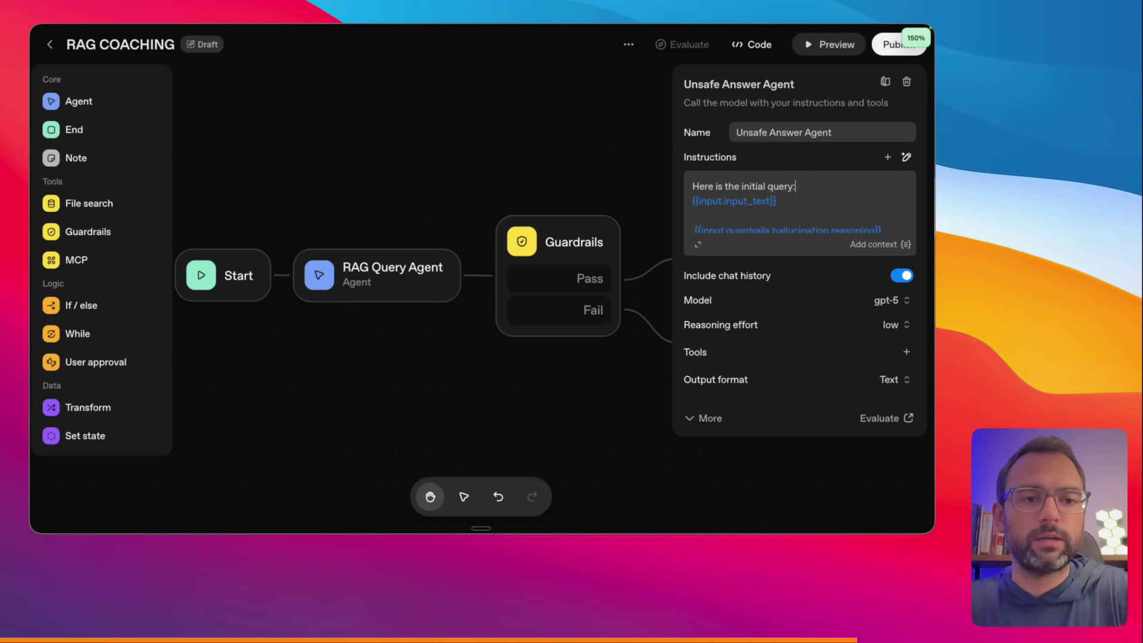
key("Return")
type("Here is the resa")
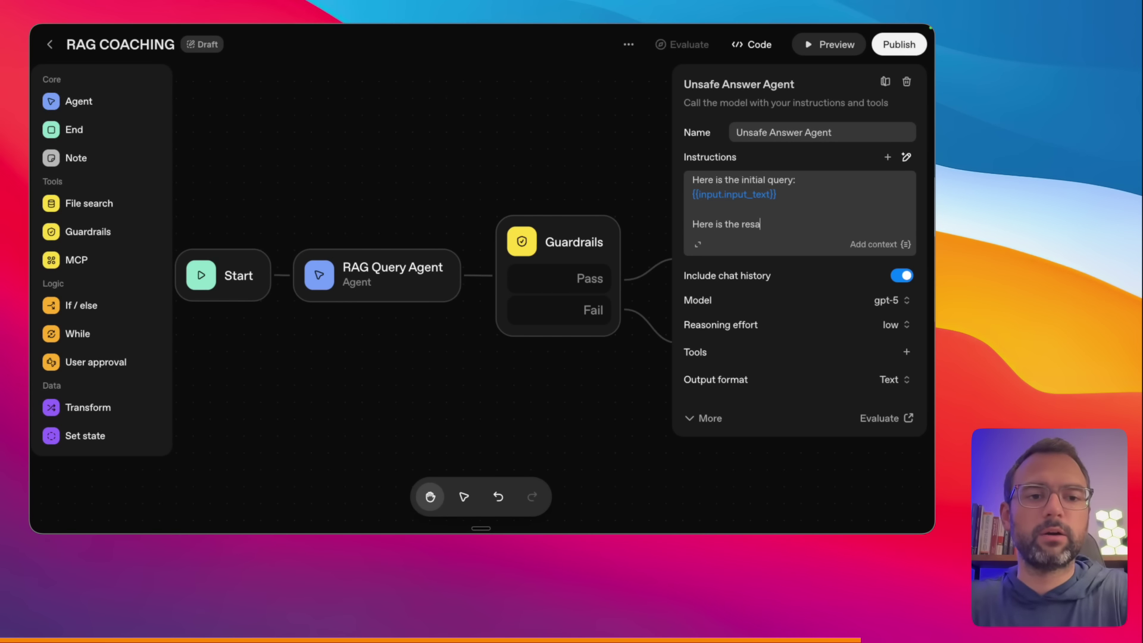
key("BackSpace")
key("BackSpace")
type("ason why the ")
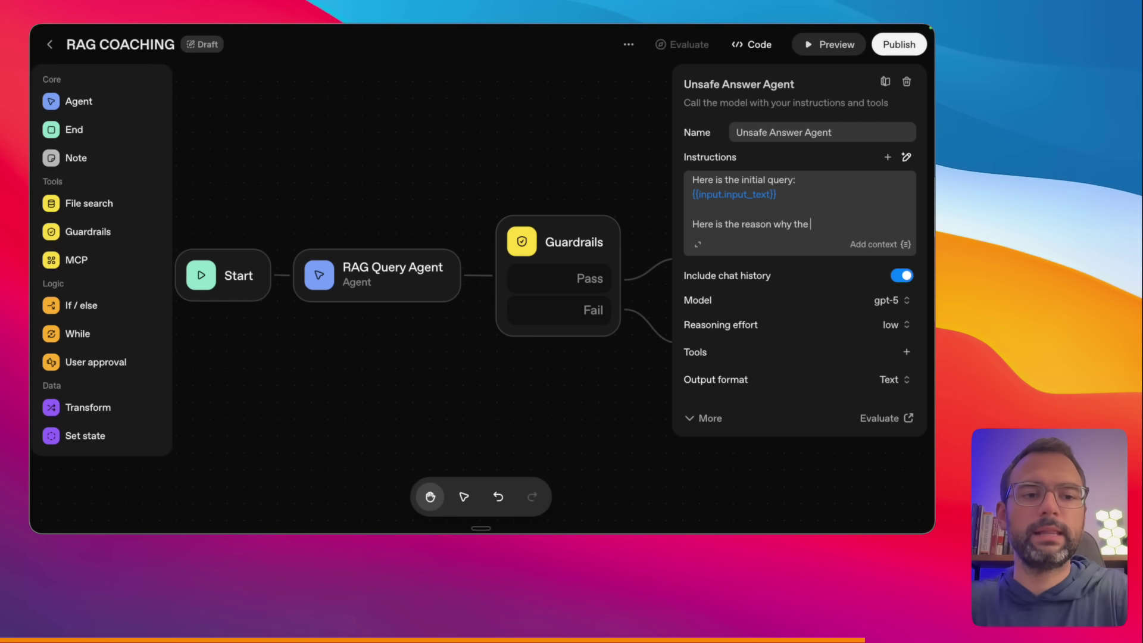
type("answer is not valid")
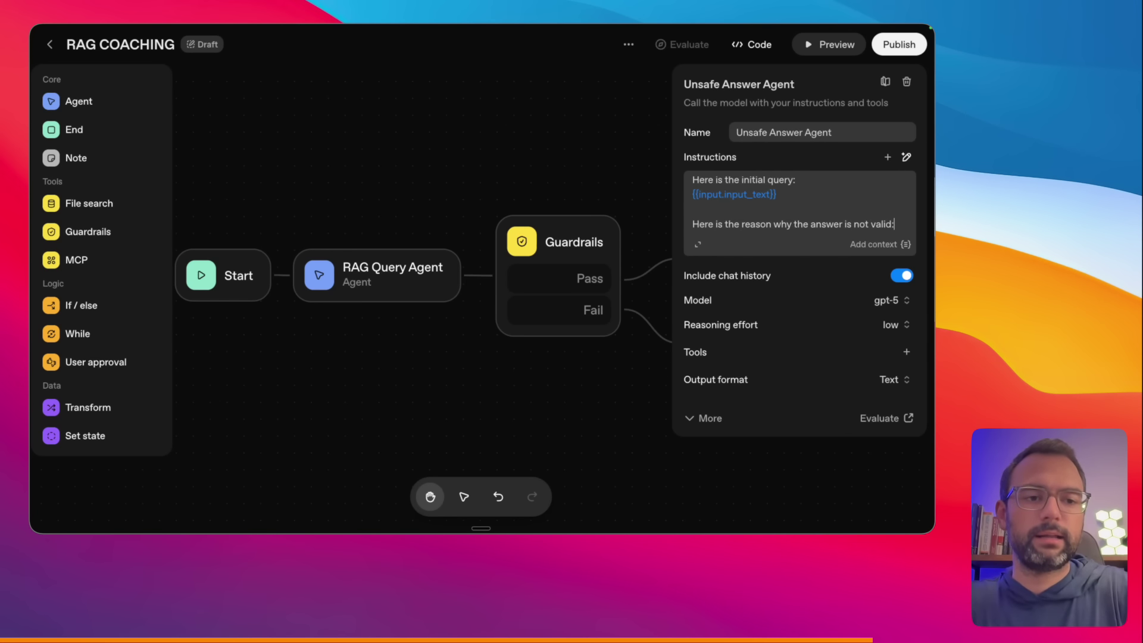
type(":")
key("Return")
type("{{input.guardrails.hallucination.reasoning}}")
- Add 'here is the hallucination type as well:' with the hallucination_type variable
scroll(741, 212, "down", 2)
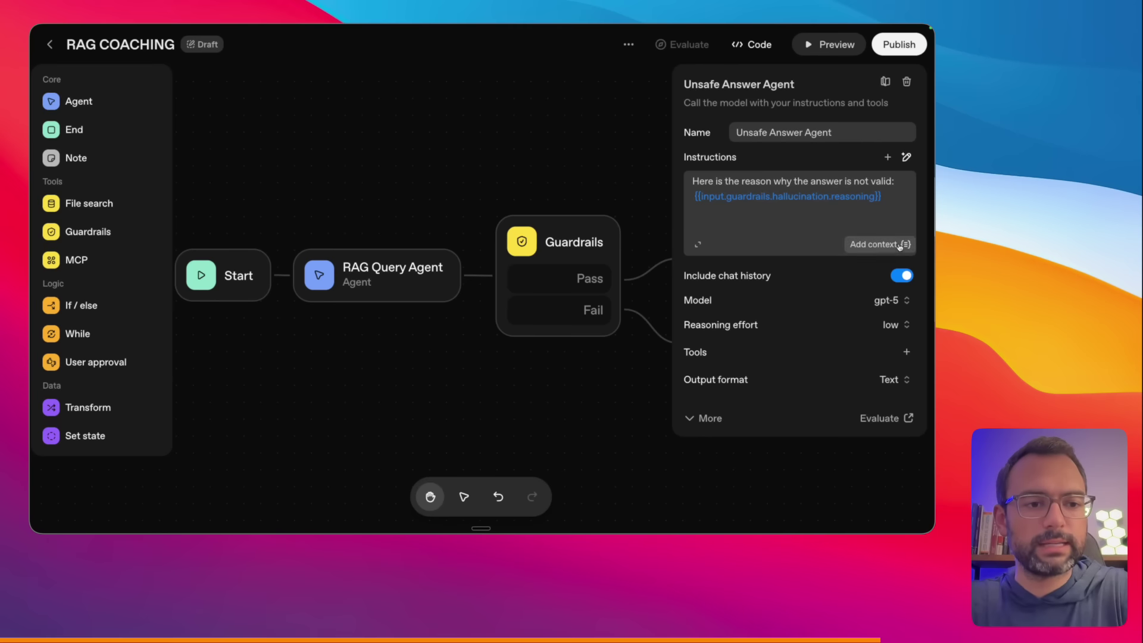
left_click(893, 244)
scroll(828, 319, "down", 4)
scroll(829, 319, "down", 3)
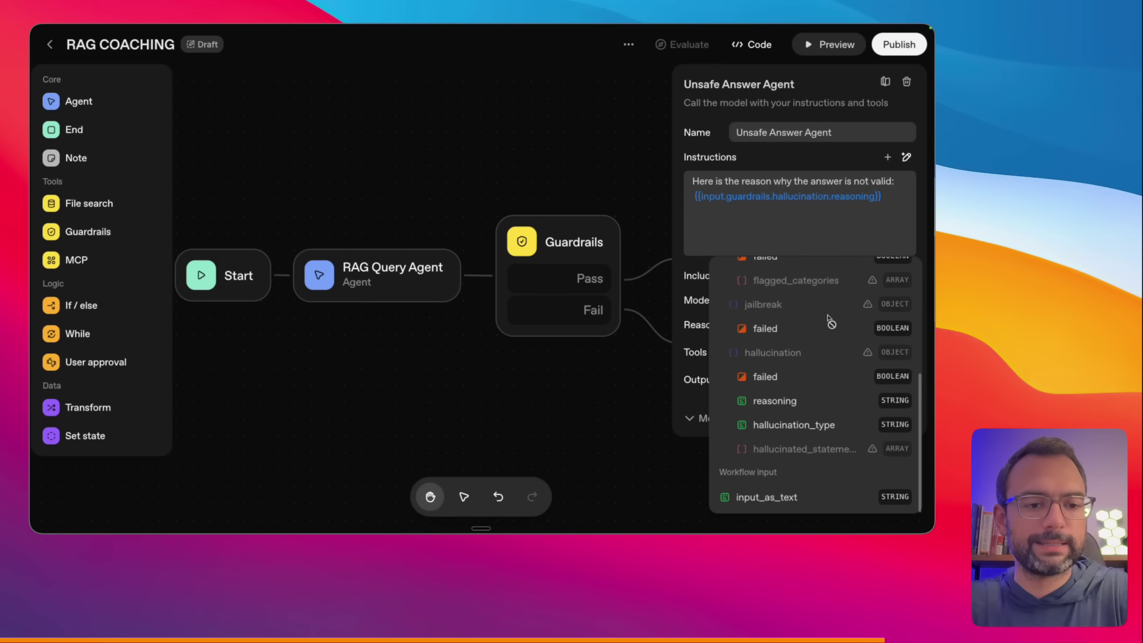
left_click(729, 223)
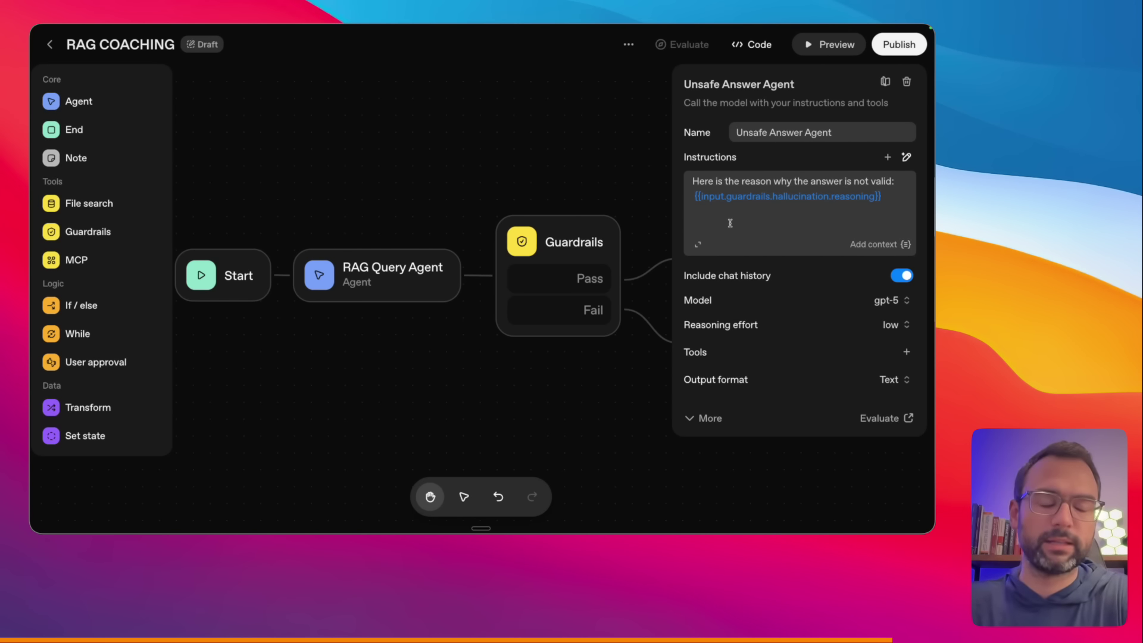
type("here is the hallucination ")
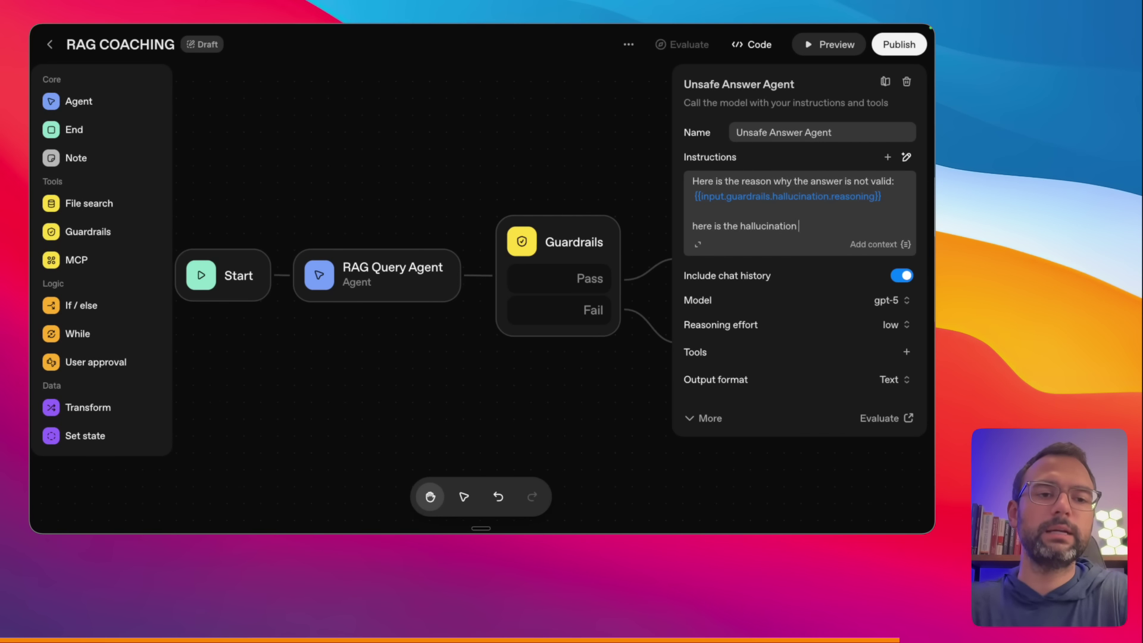
type("type as well:")
key("Return")
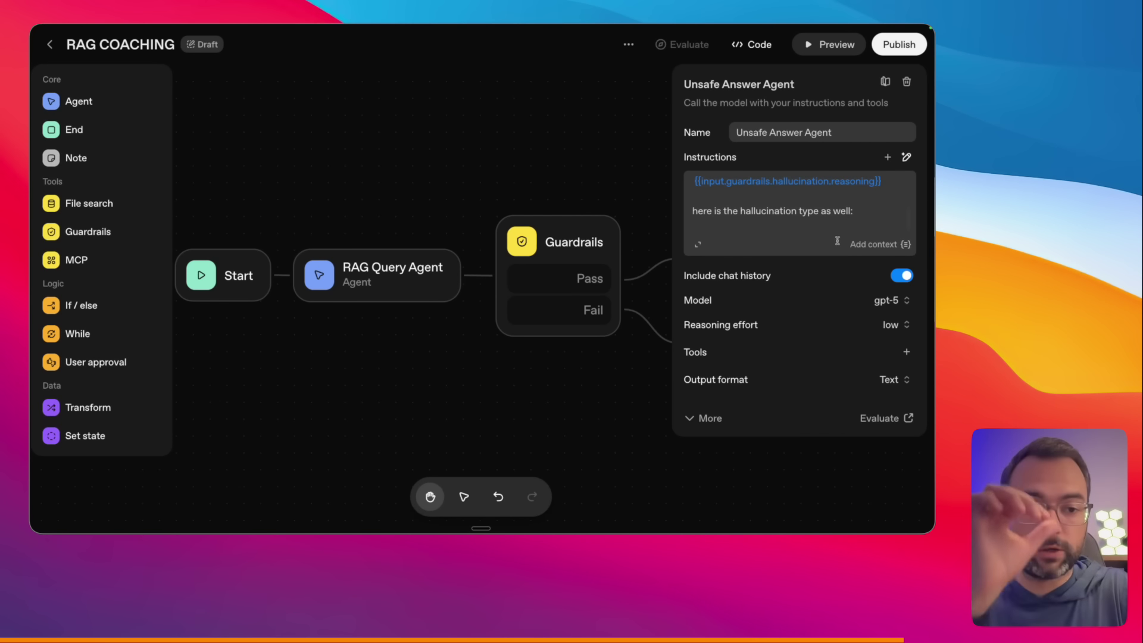
left_click(858, 244)
scroll(875, 369, "down", 5)
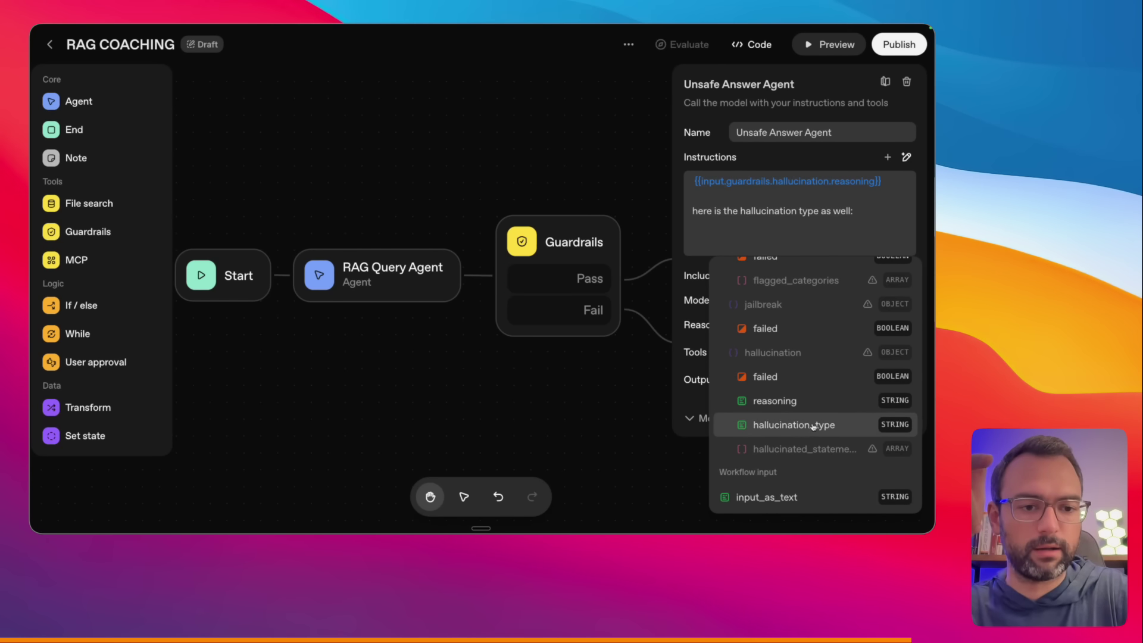
left_click(814, 425)
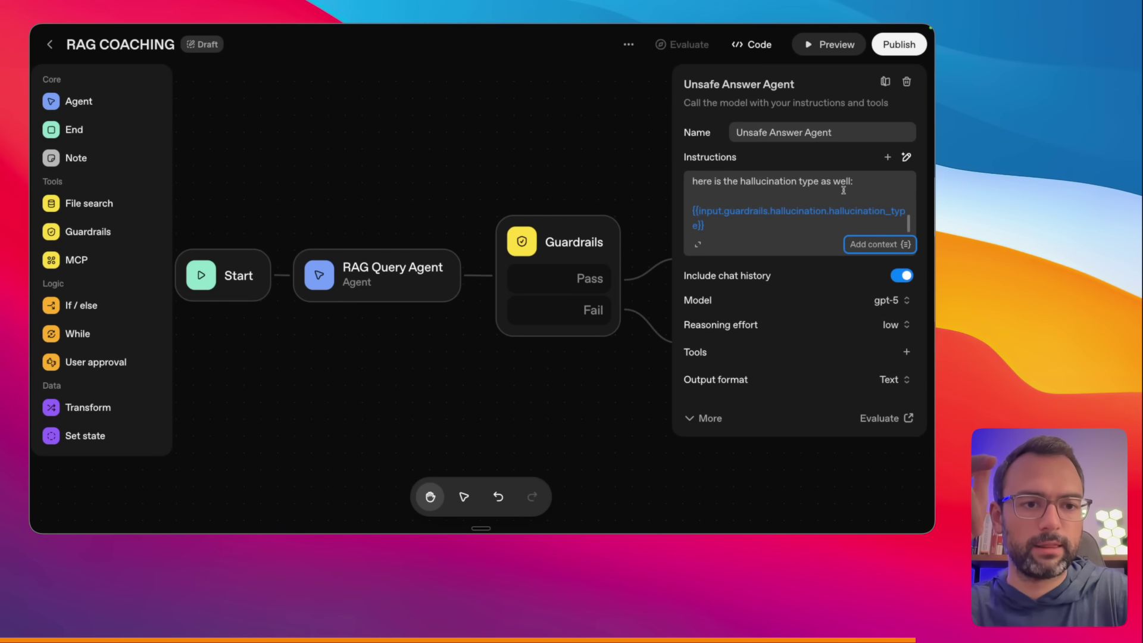
key("Delete")
left_click(543, 372)
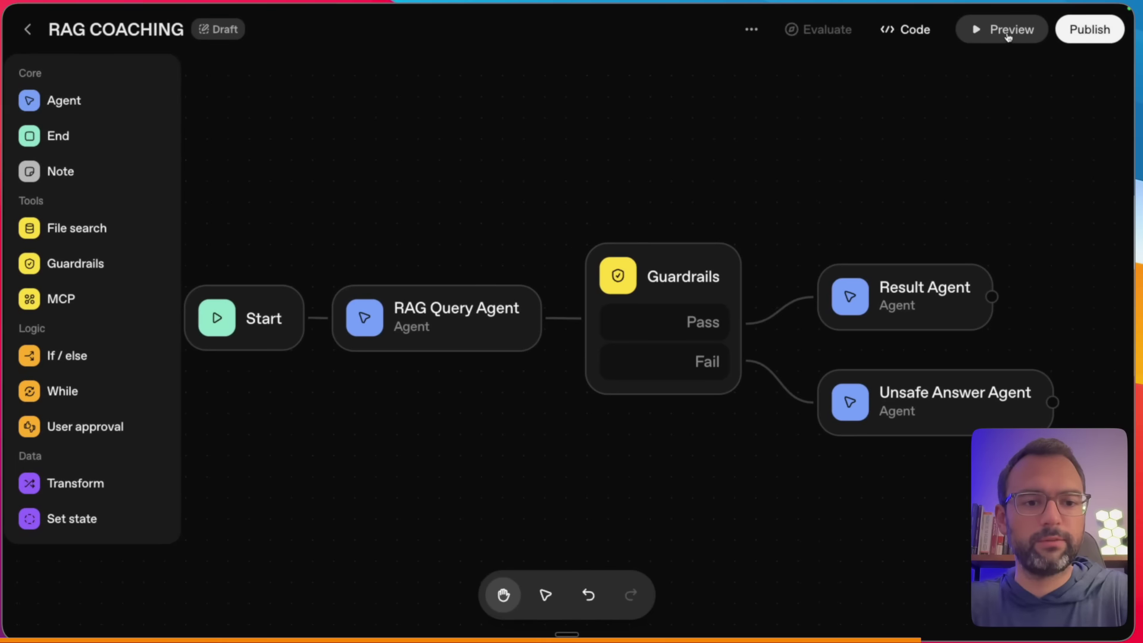
- Preview the workflow with a dictated test question about a dog walk and watch the run
left_click(829, 44)
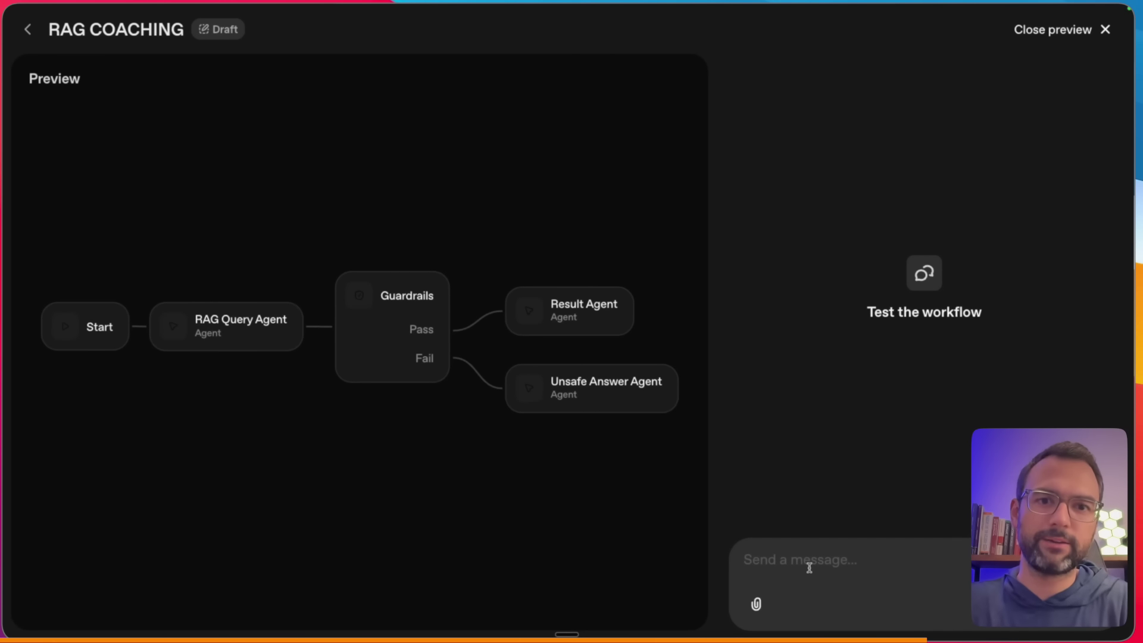
key("fn+space")
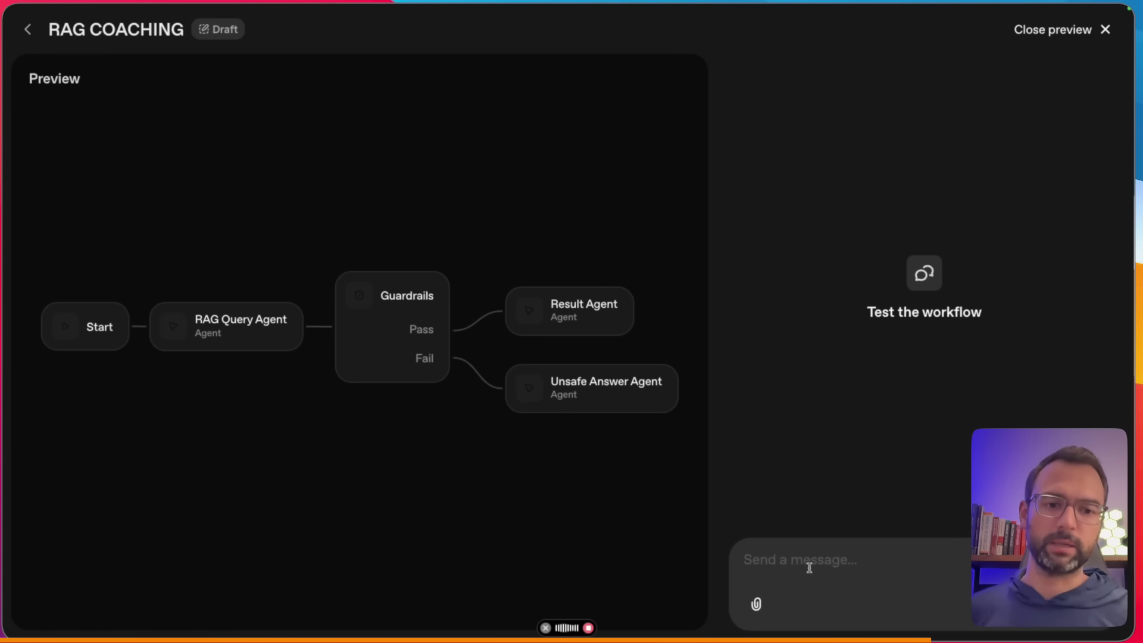
key("fn+space")
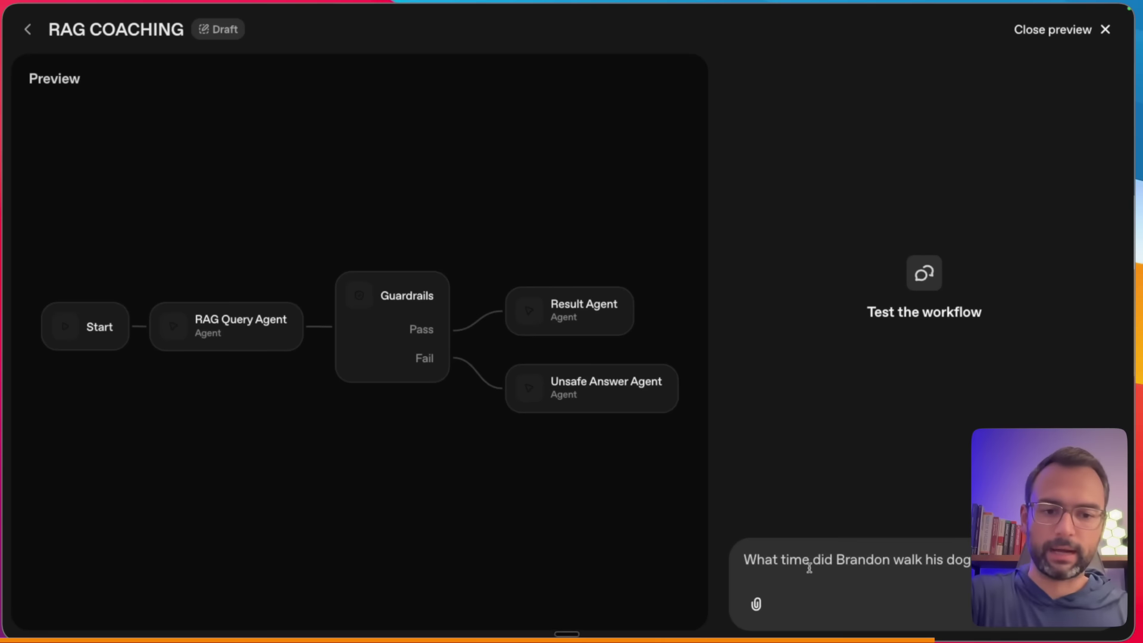
key("Return")
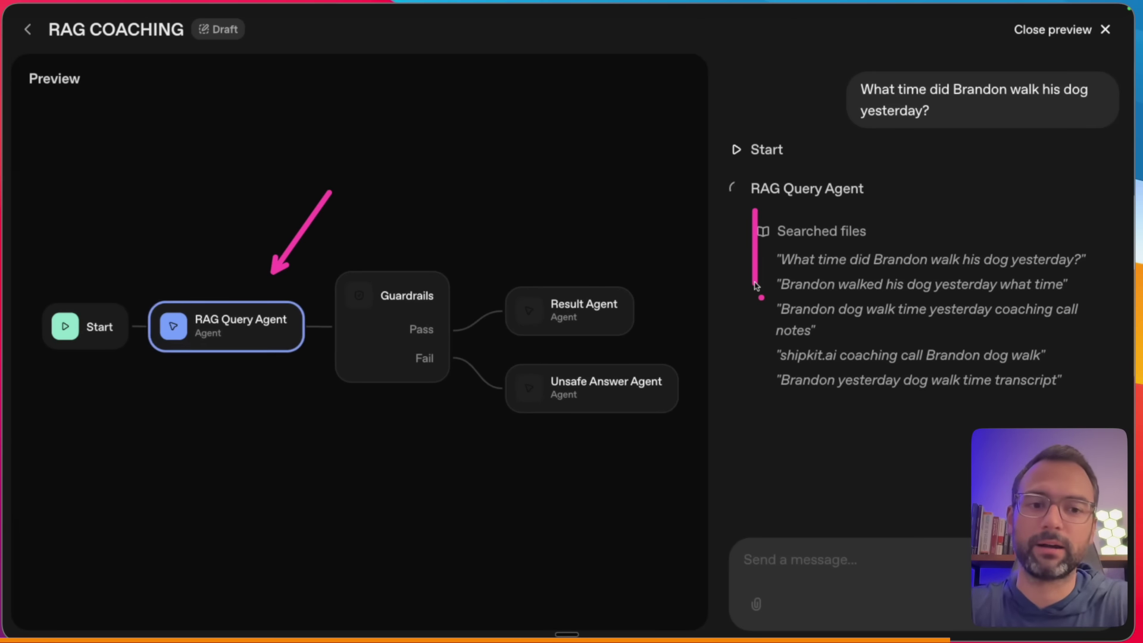
left_click_drag(751, 300, 752, 382)
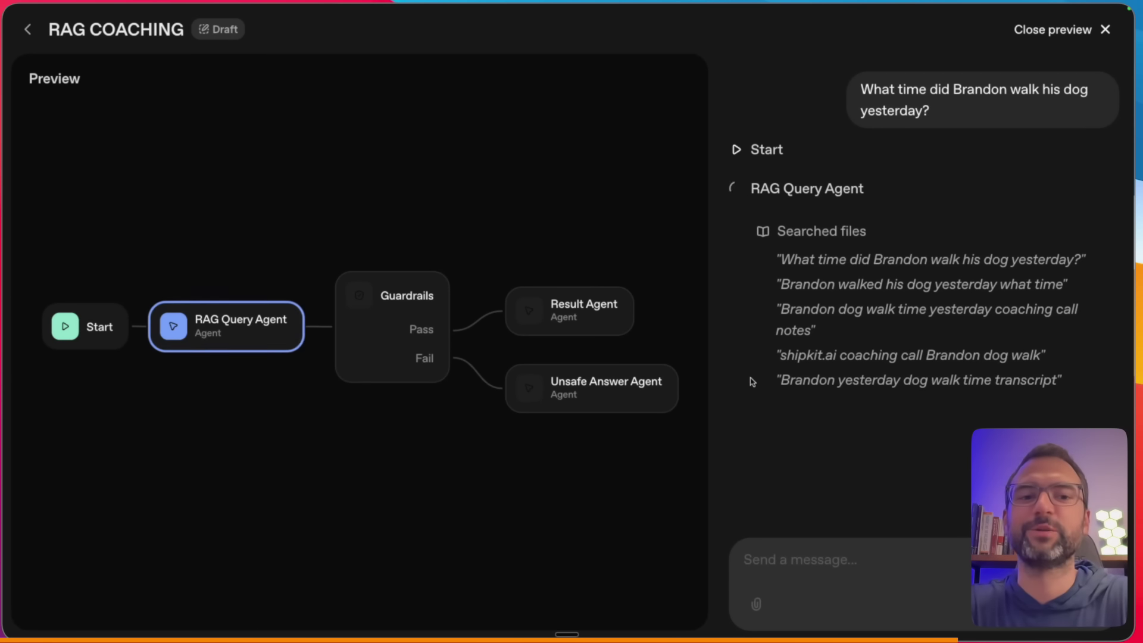
mouse_move(433, 451)
left_mouse_down()
mouse_move(420, 376)
mouse_move(440, 371)
left_mouse_up()
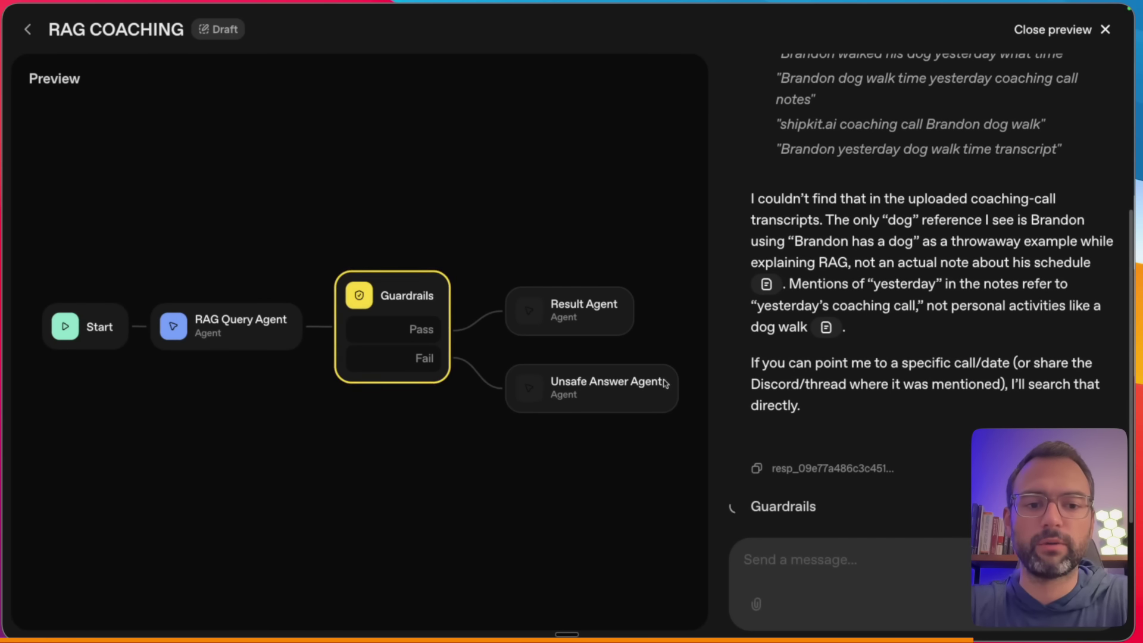
left_click_drag(917, 430, 854, 473)
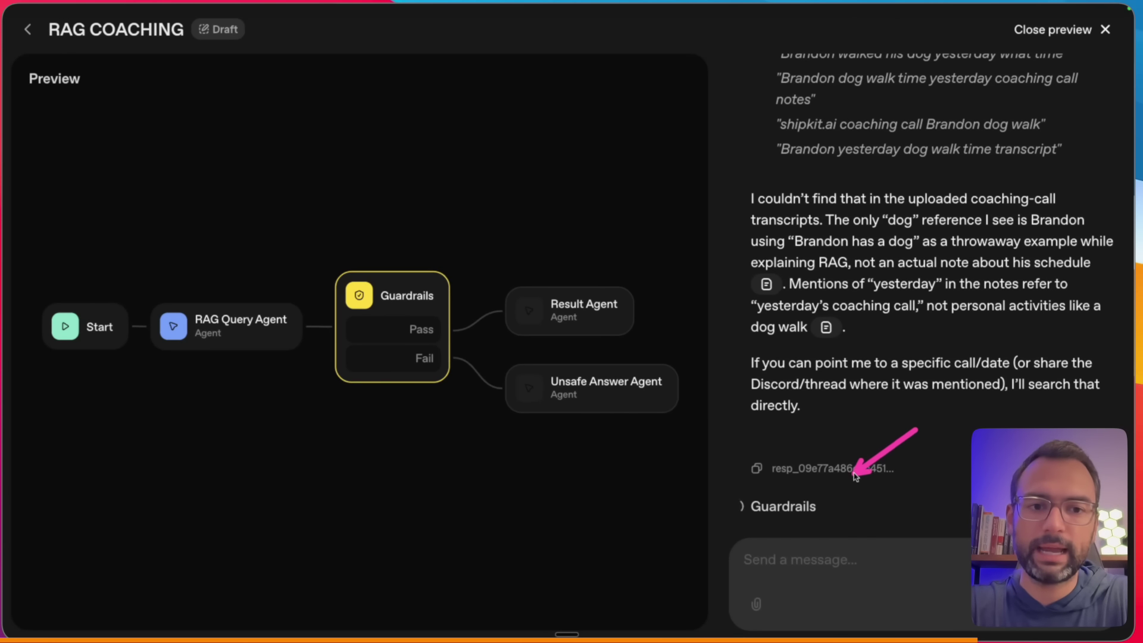
- Expand the Guardrails result in the preview, showing Failed with an unsupported_claim hallucination
left_click(769, 507)
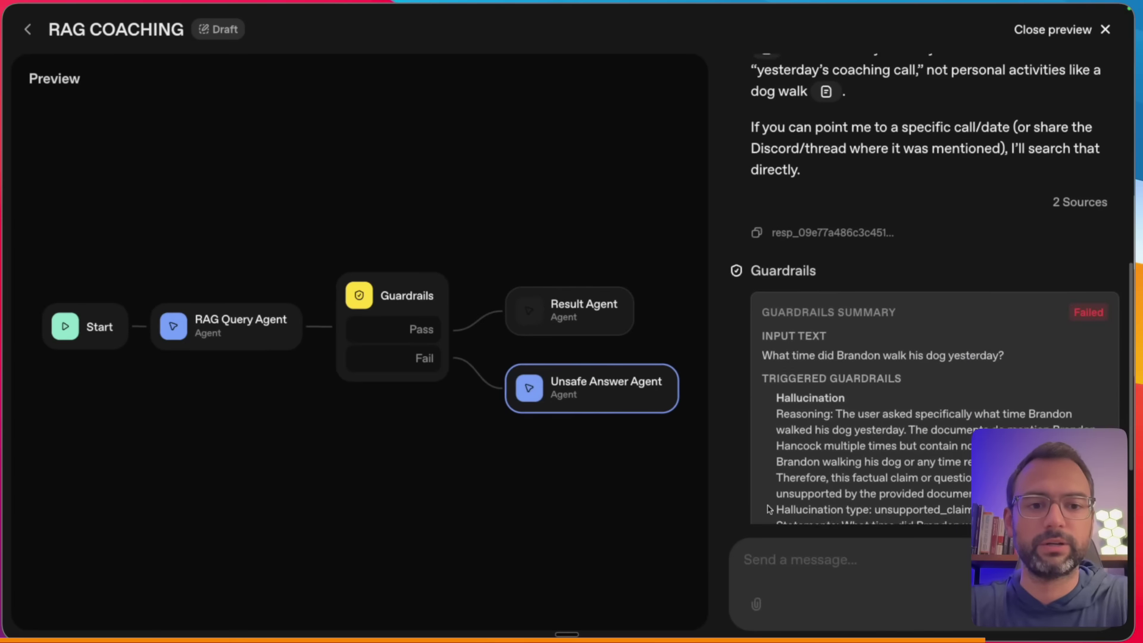
scroll(769, 509, "down", 3)
left_click_drag(744, 192, 742, 366)
left_click_drag(1069, 241, 1109, 240)
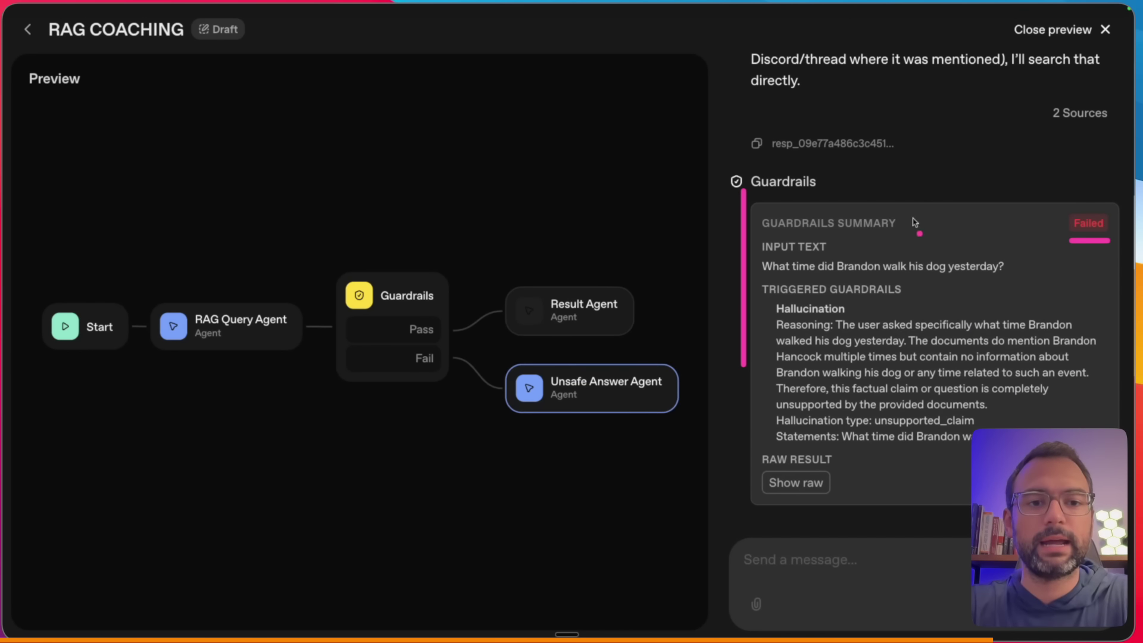
left_click_drag(942, 194, 899, 235)
left_click_drag(762, 249, 761, 274)
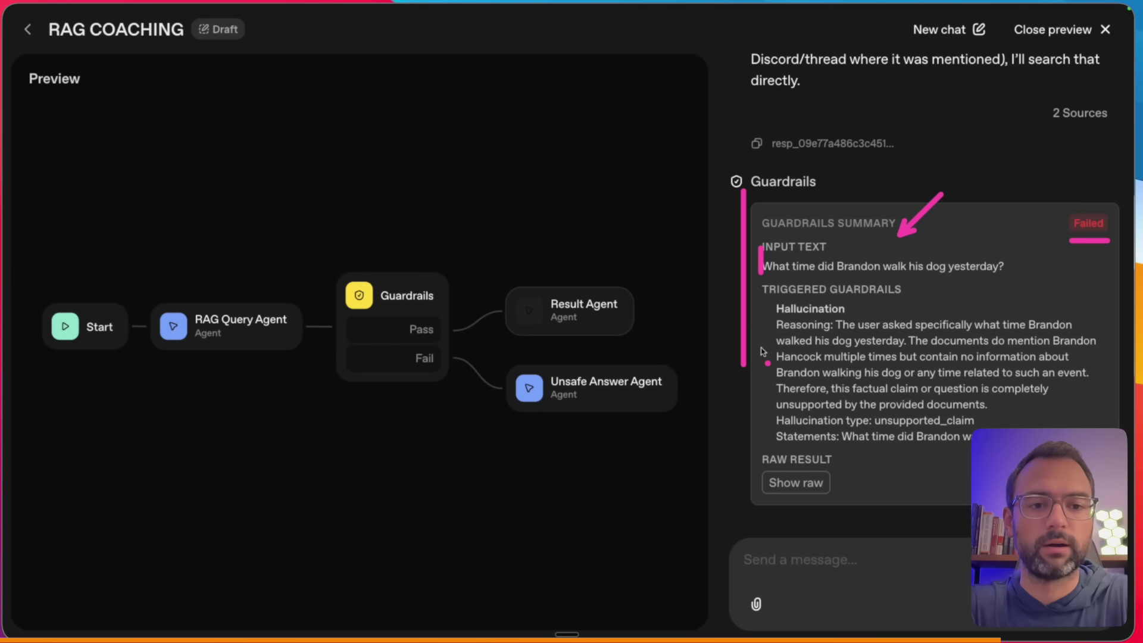
left_click_drag(764, 209, 764, 332)
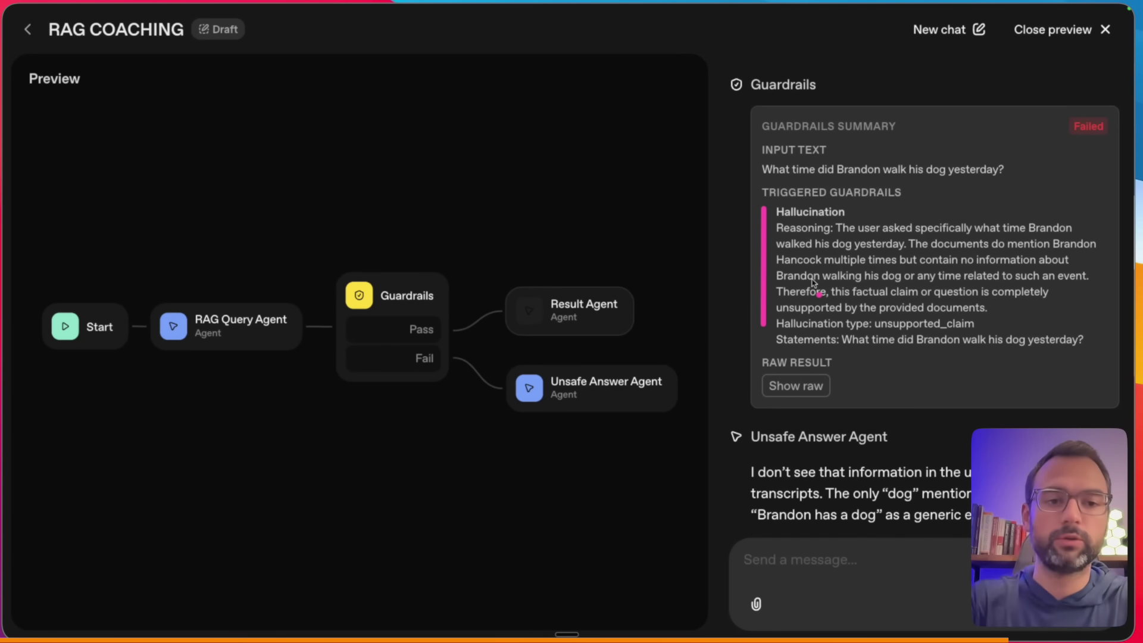
left_click_drag(965, 169, 932, 202)
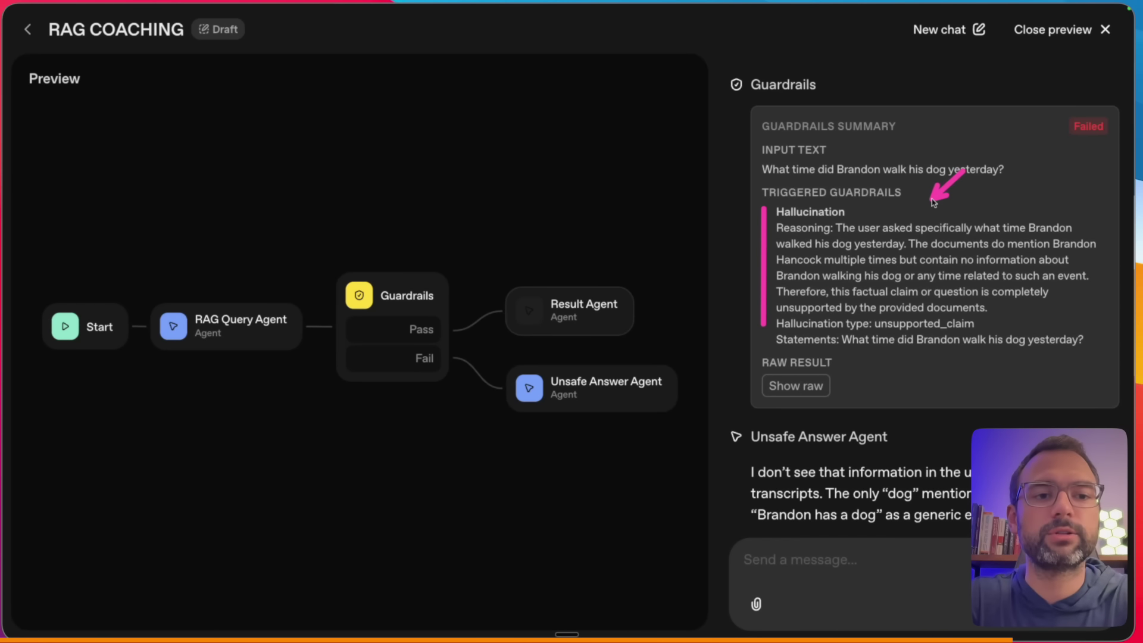
left_click_drag(943, 253, 994, 254)
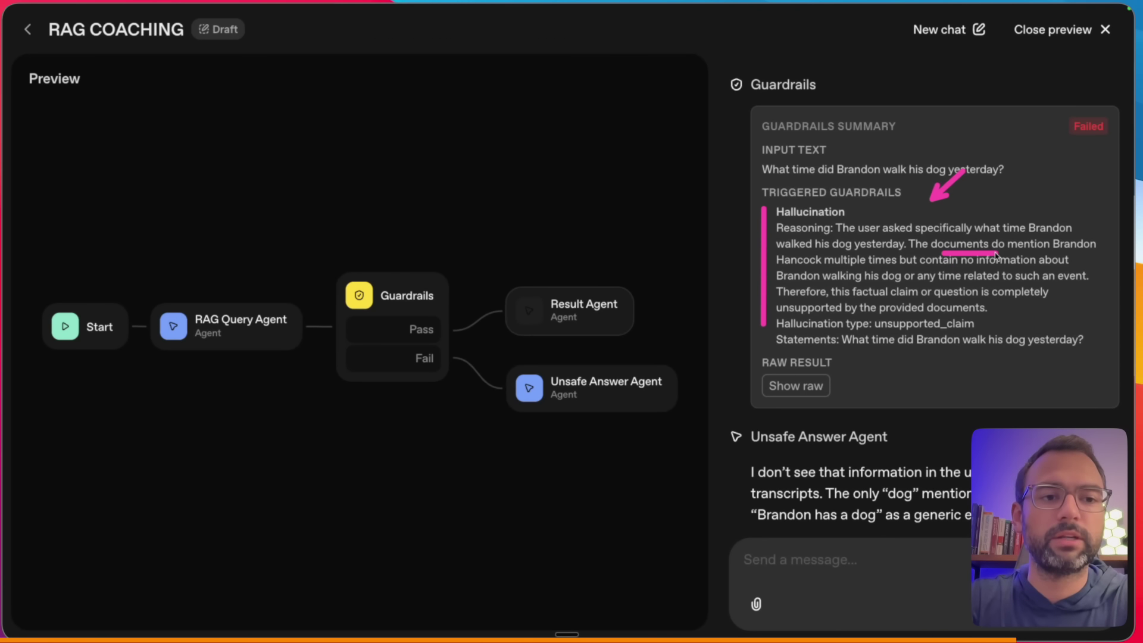
- Read the Unsafe Answer Agent's reply that the dog-walk detail isn't in the transcripts
left_click(851, 291)
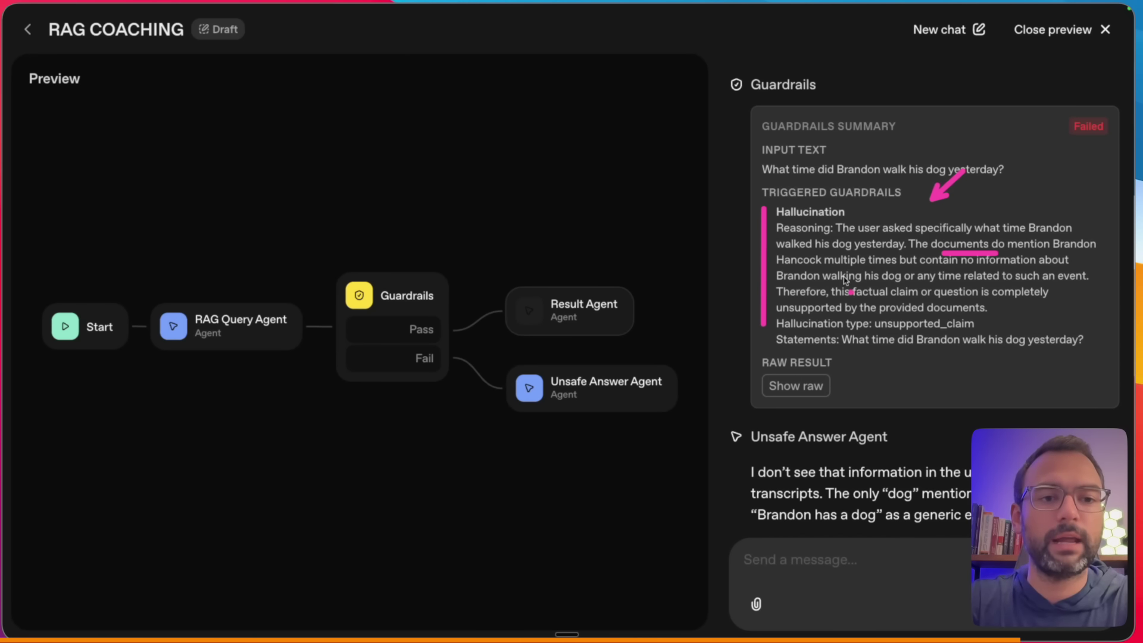
mouse_move(864, 282)
left_mouse_down()
mouse_move(904, 281)
mouse_move(917, 299)
left_mouse_up()
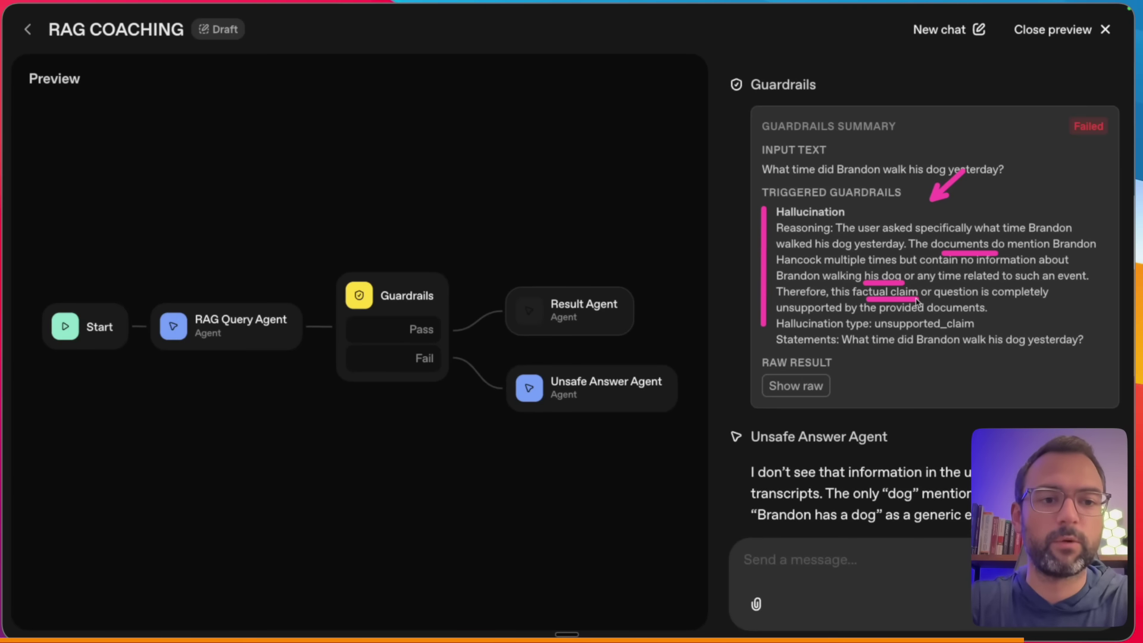
mouse_move(883, 316)
left_mouse_down()
mouse_move(935, 316)
mouse_move(921, 333)
mouse_move(973, 333)
left_mouse_up()
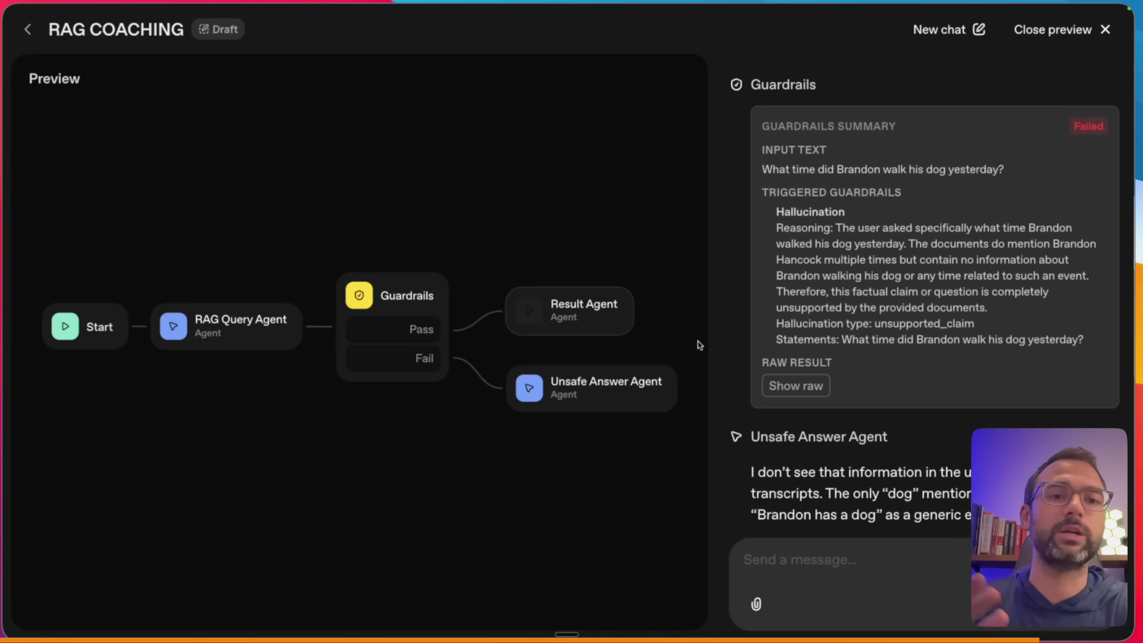
scroll(852, 435, "down", 3)
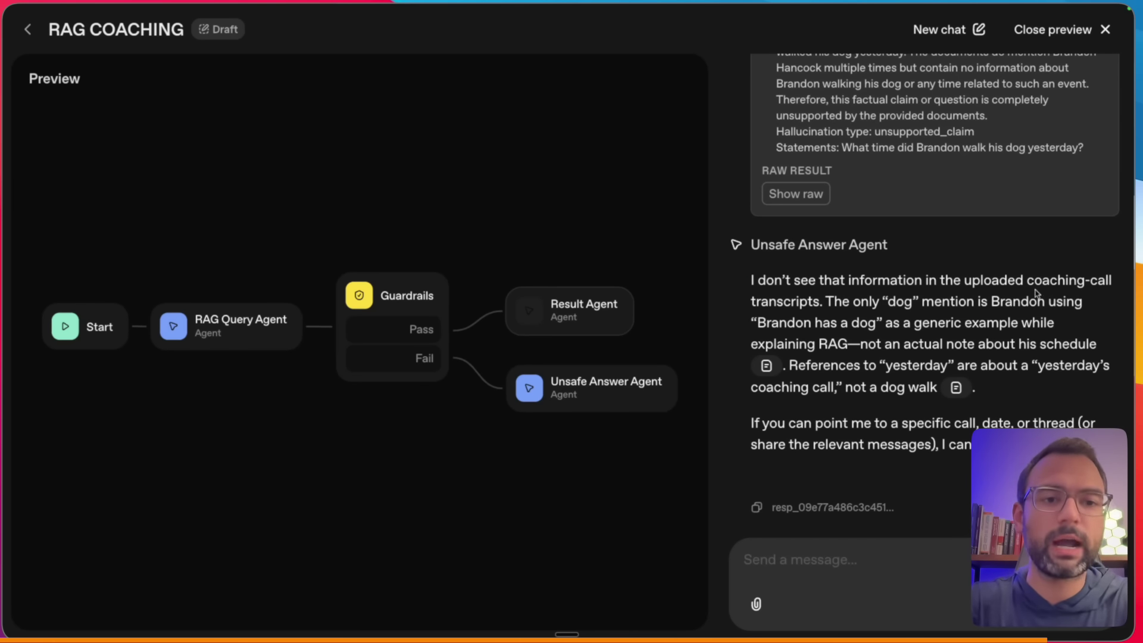
left_click_drag(947, 292, 1052, 292)
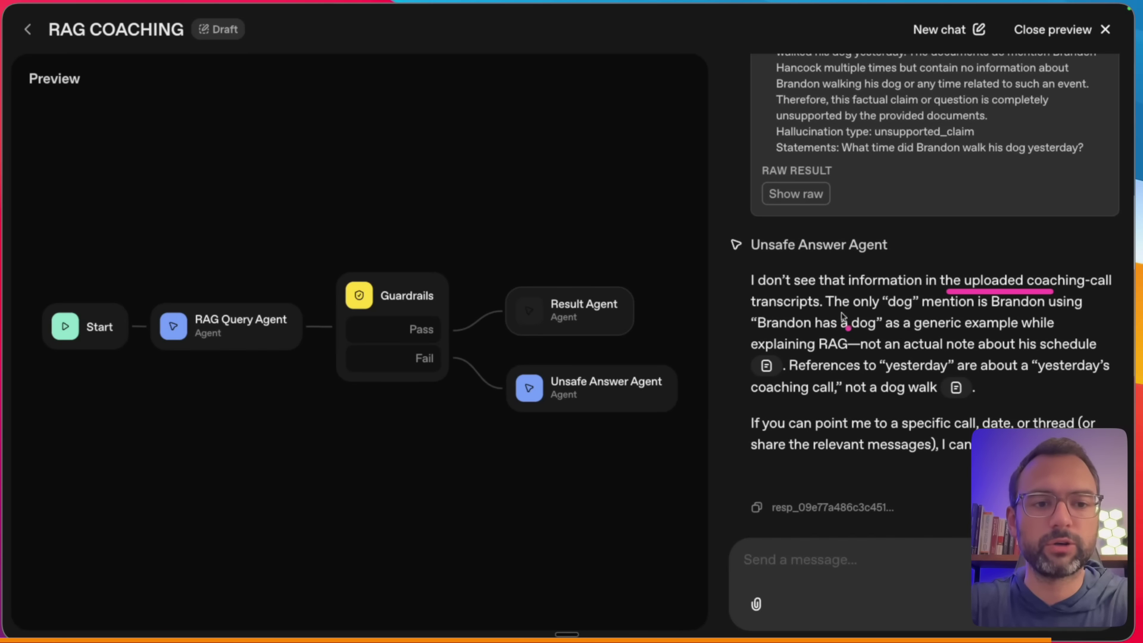
left_click_drag(858, 310, 943, 310)
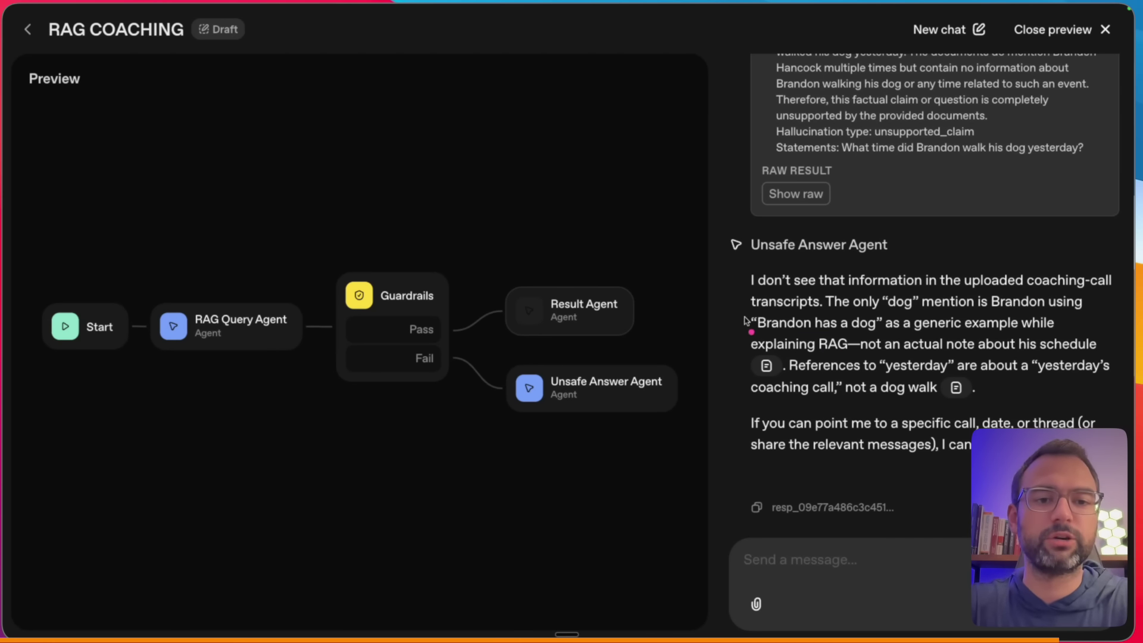
left_click_drag(744, 310, 745, 348)
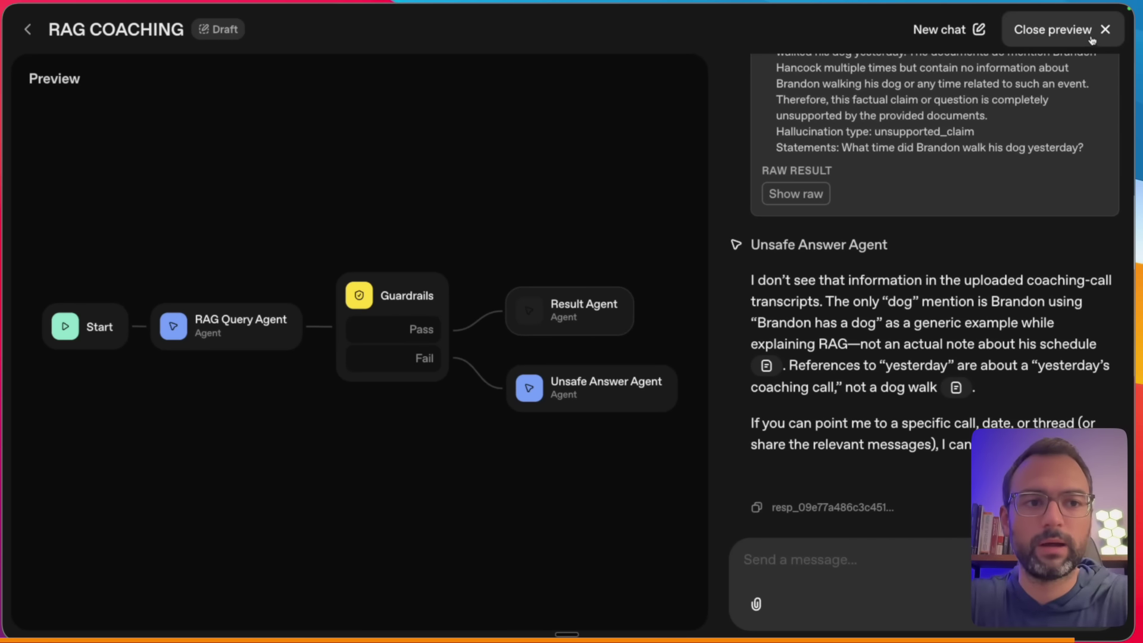
- Leave the preview, inspect and close the Result Agent's settings, and pan to show the Start node
left_click(1052, 29)
left_click_drag(765, 143, 676, 263)
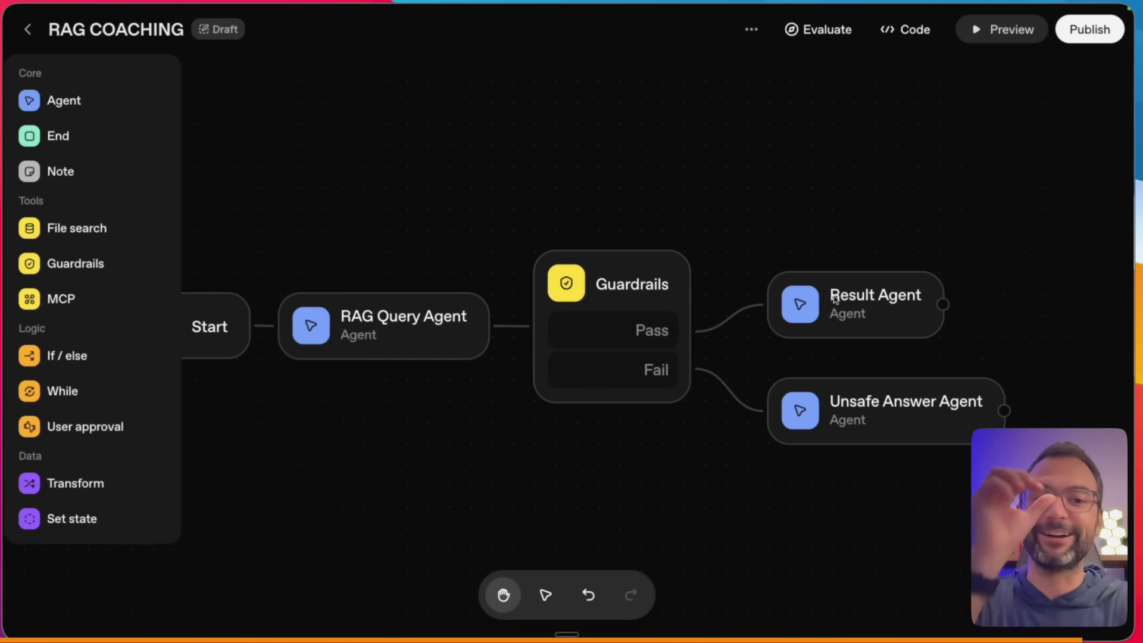
left_click(845, 279)
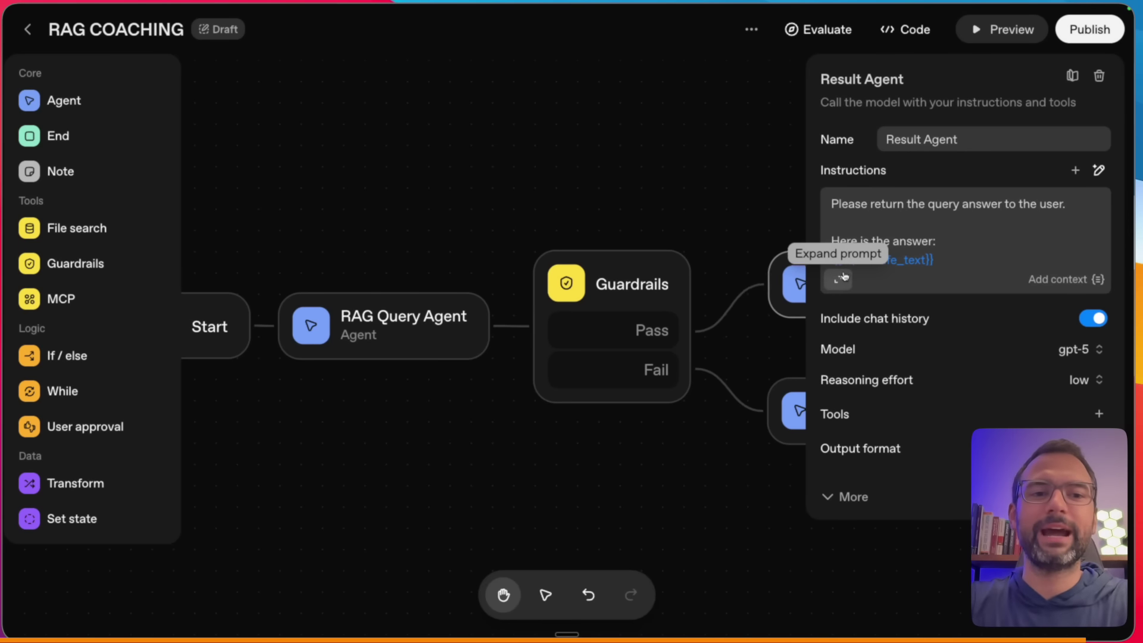
left_click(734, 225)
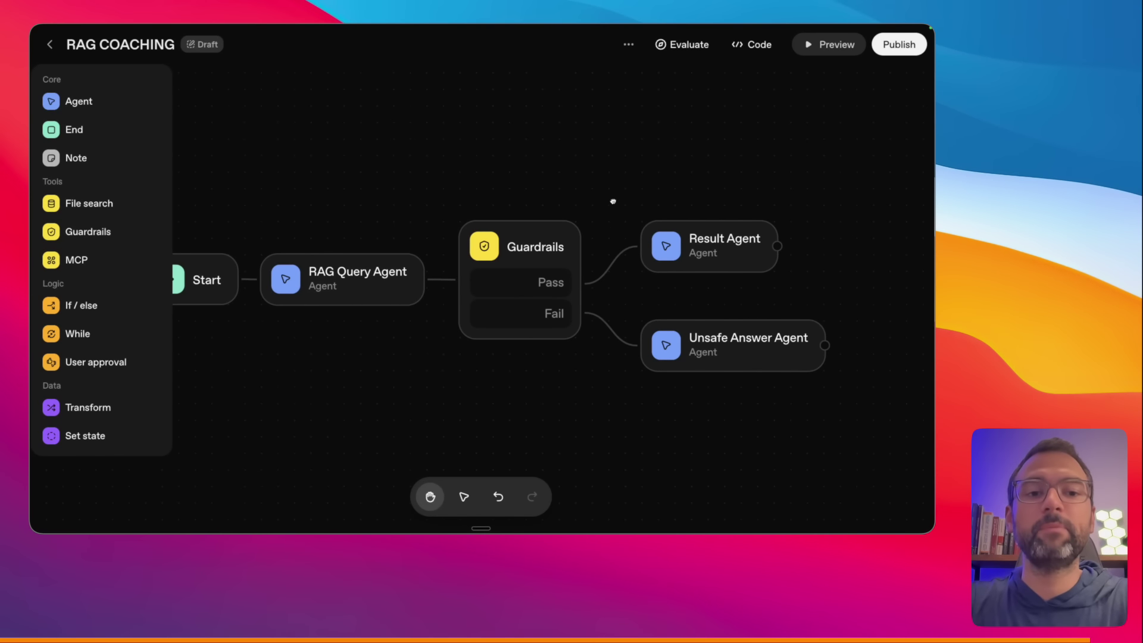
left_click_drag(615, 200, 651, 188)
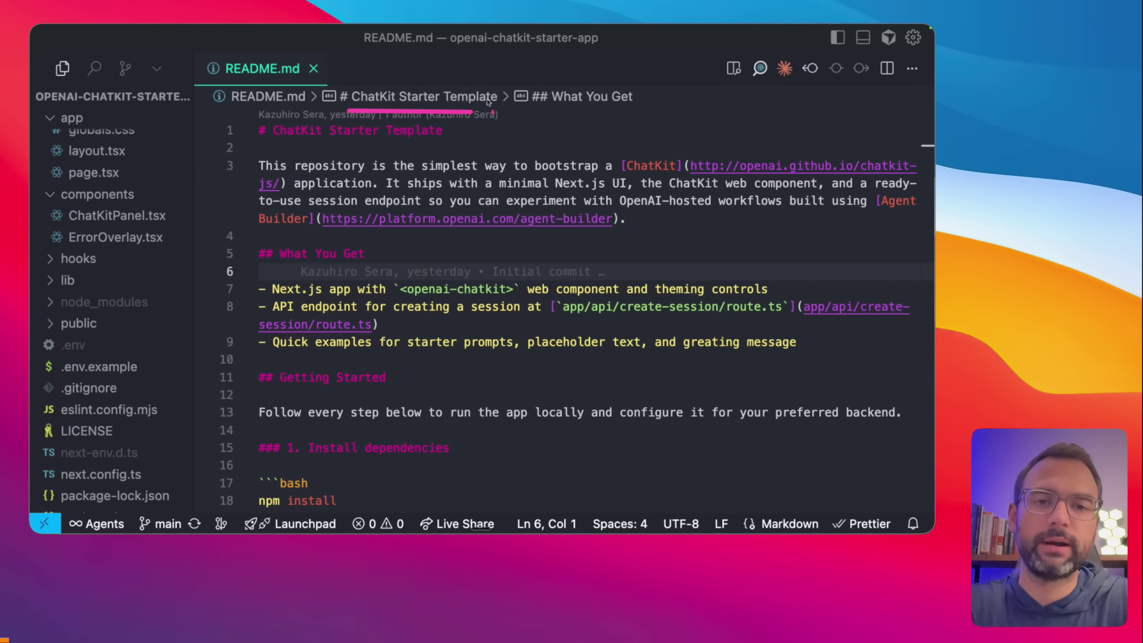
- Note the README's ChatKit Starter Template heading and collapse the app and components folders
left_click_drag(565, 53, 499, 85)
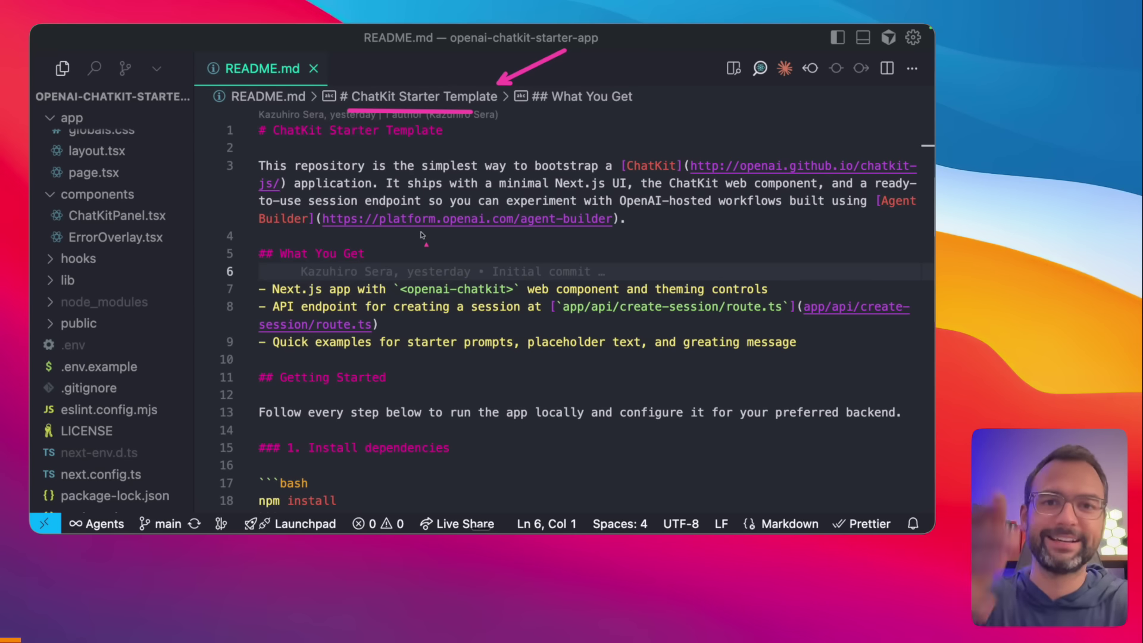
scroll(84, 185, "up", 3)
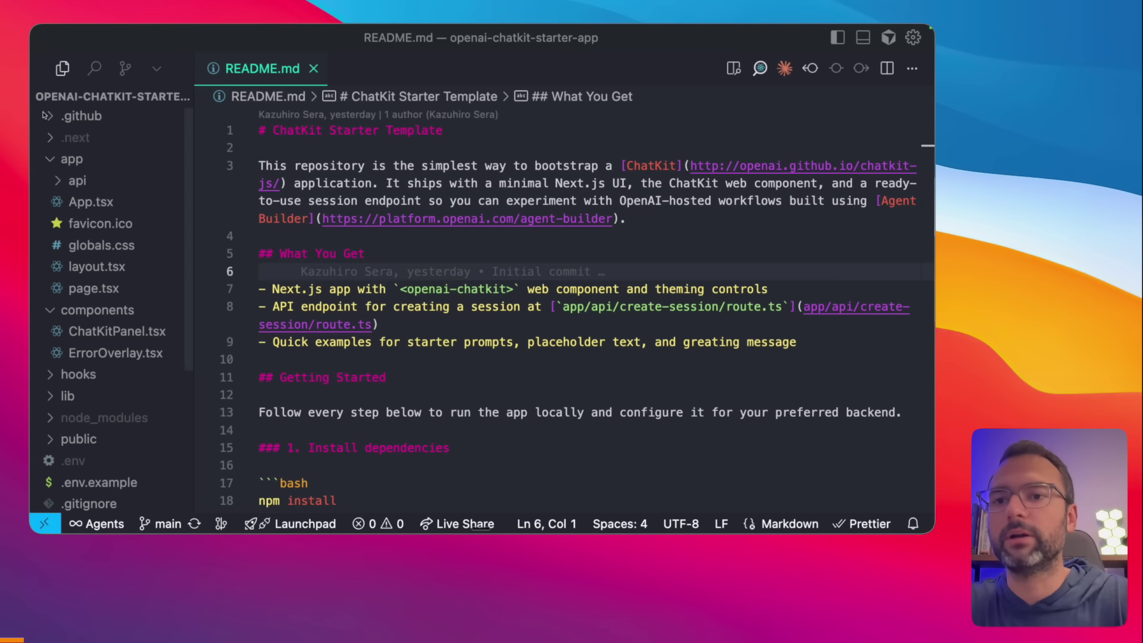
left_click(51, 160)
left_click(47, 184)
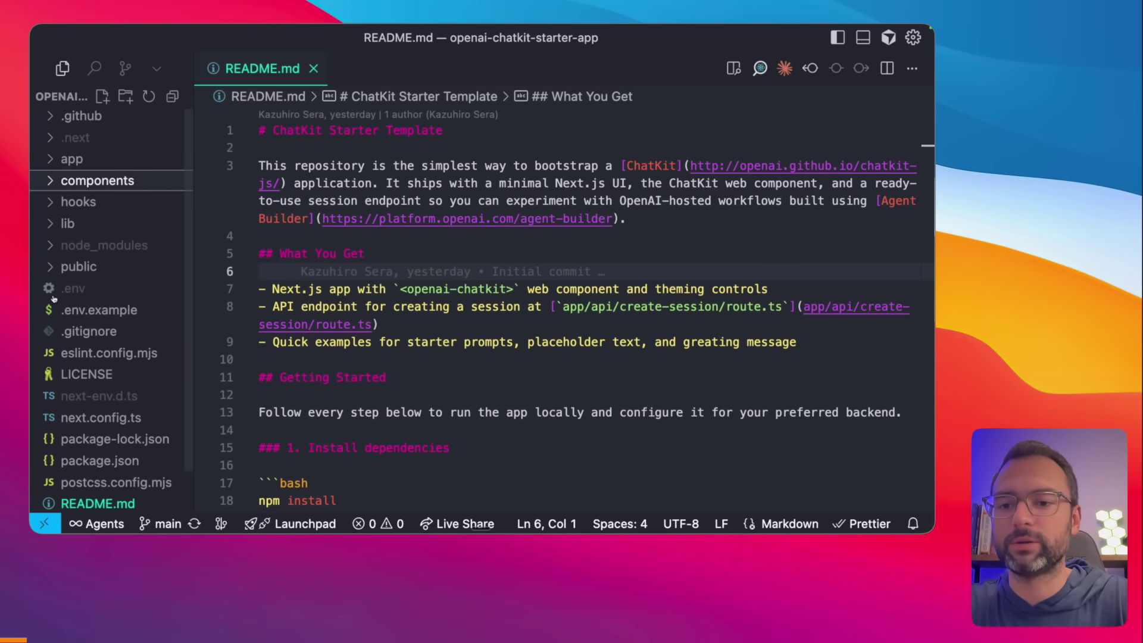
scroll(66, 304, "down", 2)
left_click(125, 493)
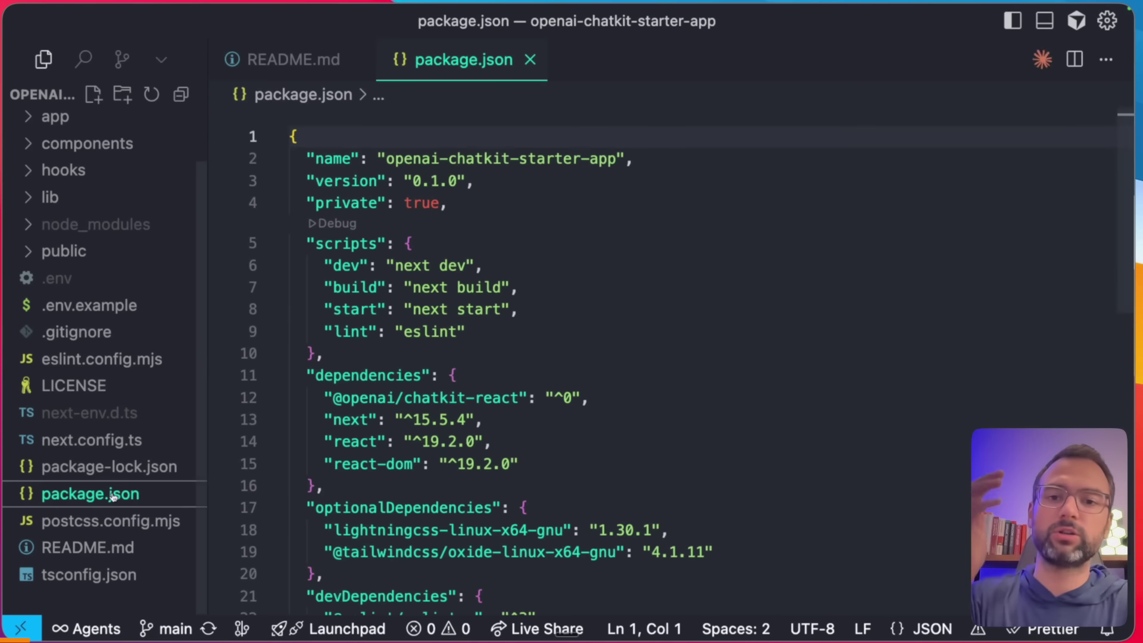
scroll(500, 296, "down", 2)
scroll(500, 295, "up", 5)
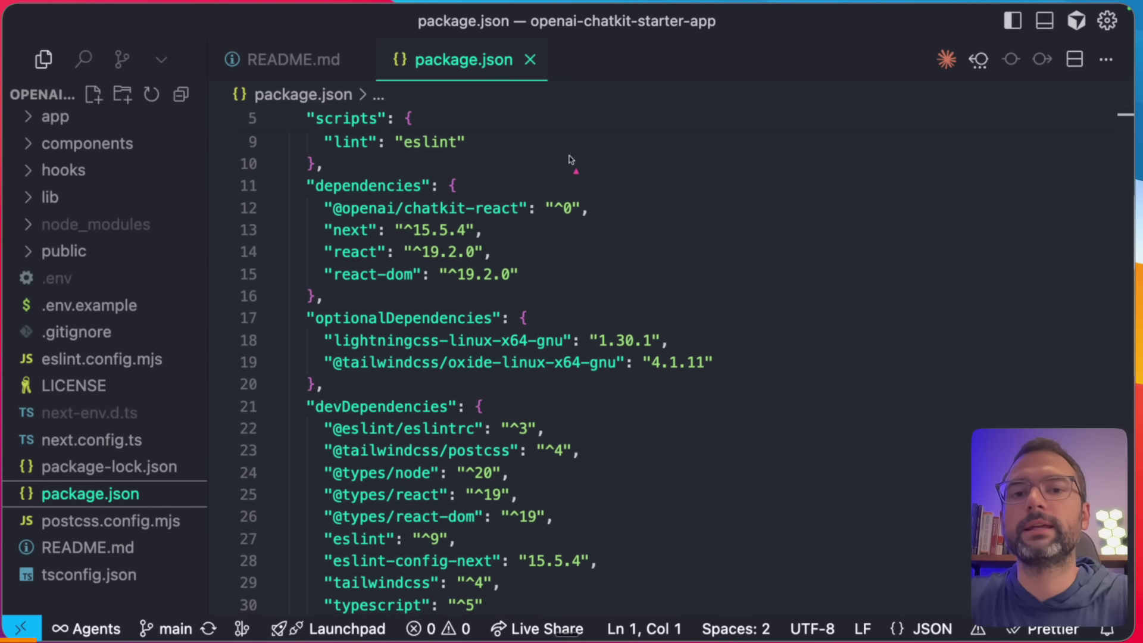
left_click_drag(571, 156, 518, 191)
left_click_drag(440, 220, 507, 220)
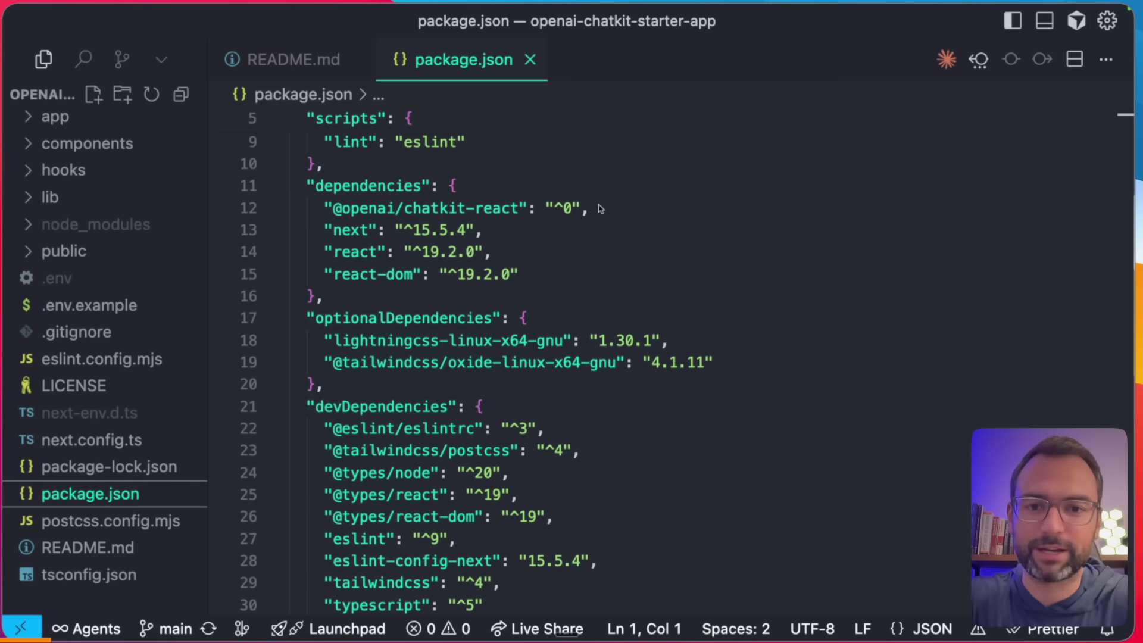
left_click(453, 186)
mouse_move(454, 186)
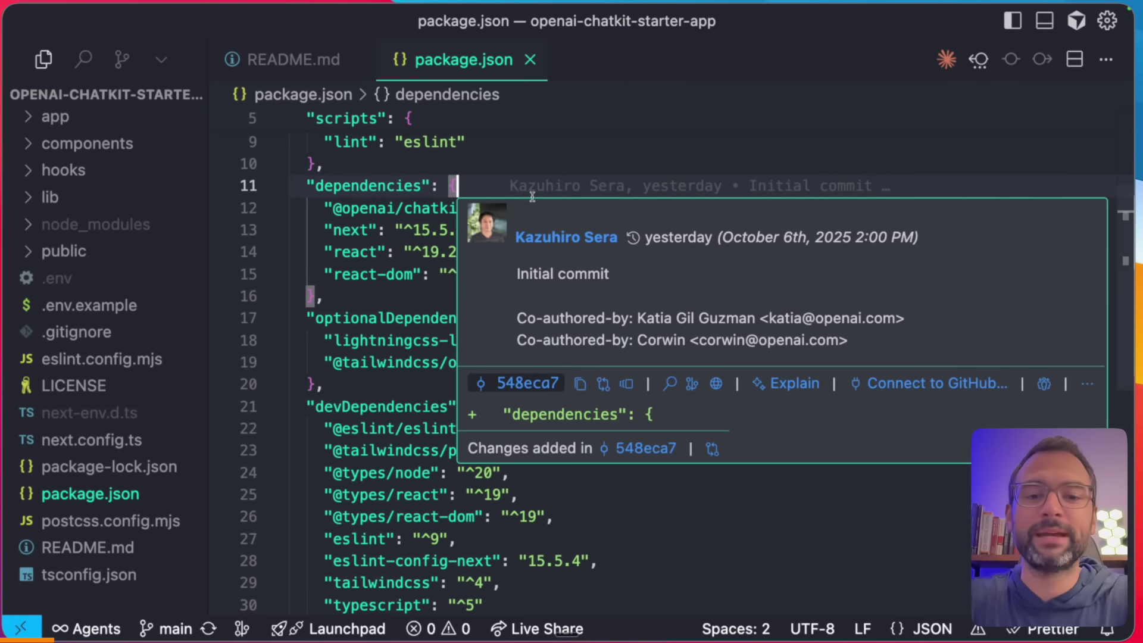
key("super+w")
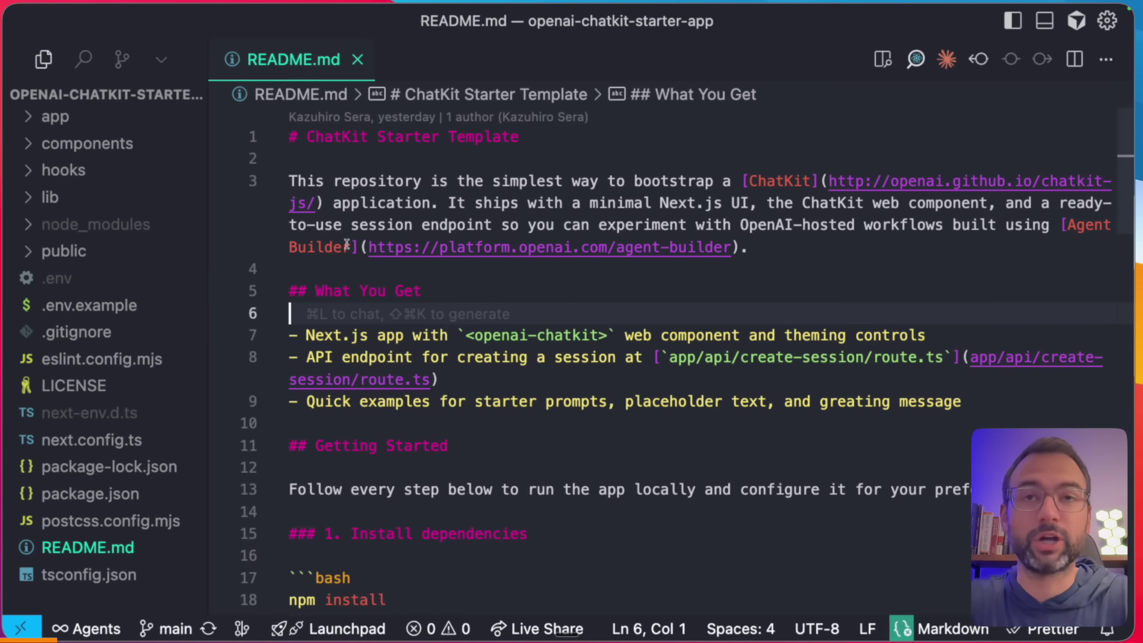
key("super+w")
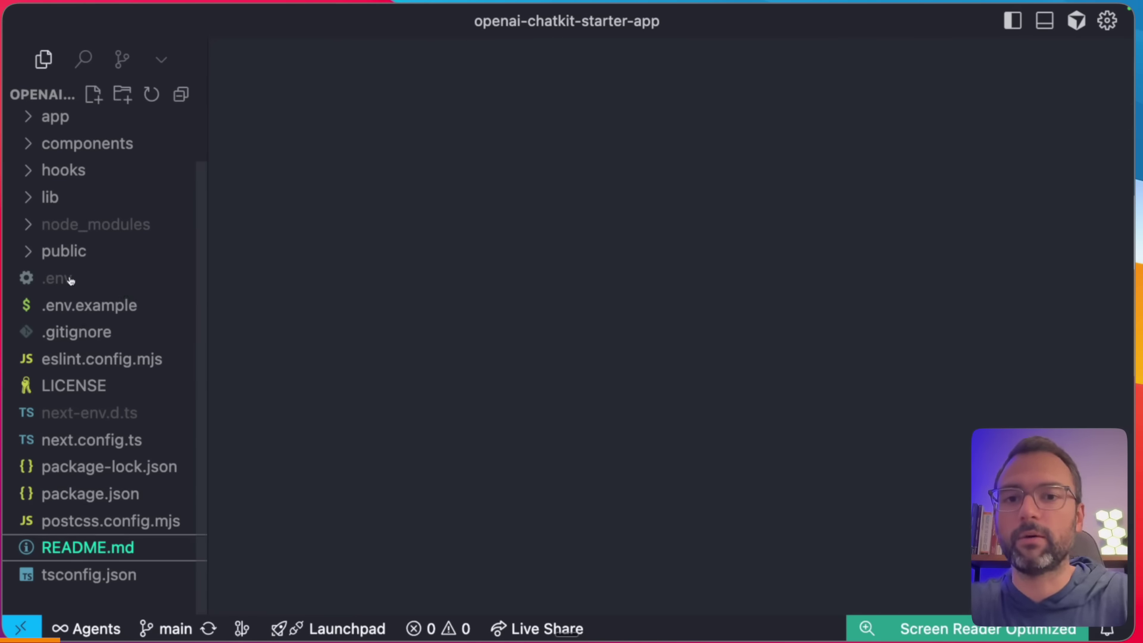
- Open .env in openai-chatkit-starter-app and highlight its workflow ID and API key variables
left_click(71, 278)
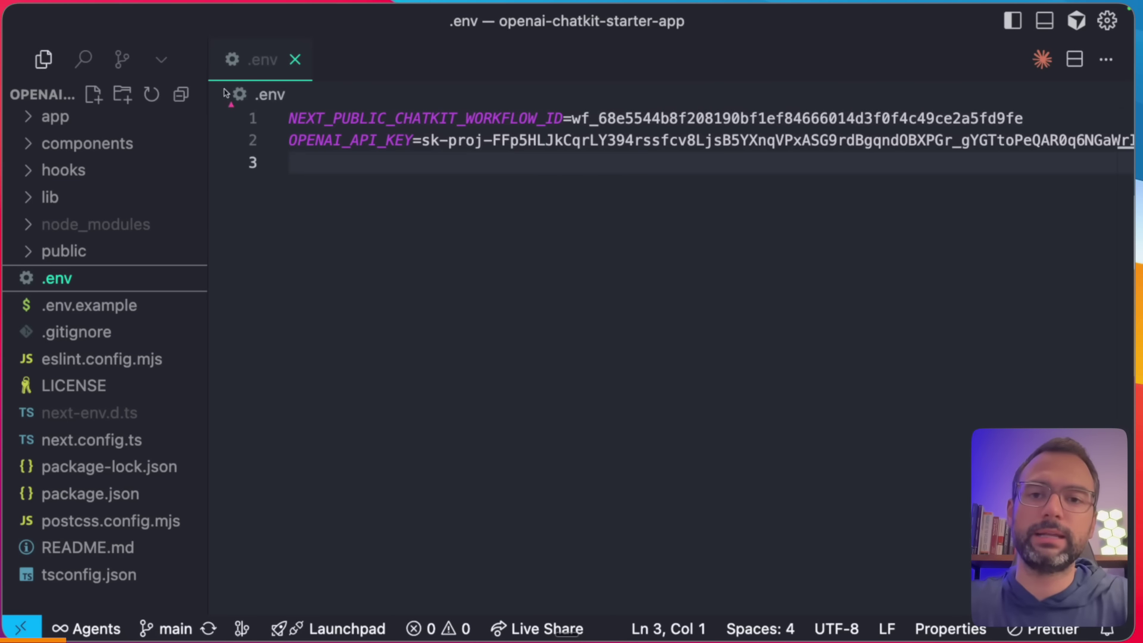
left_click_drag(501, 41, 611, 41)
left_click_drag(227, 67, 275, 105)
left_click_drag(229, 184, 279, 153)
left_click_drag(569, 132, 714, 133)
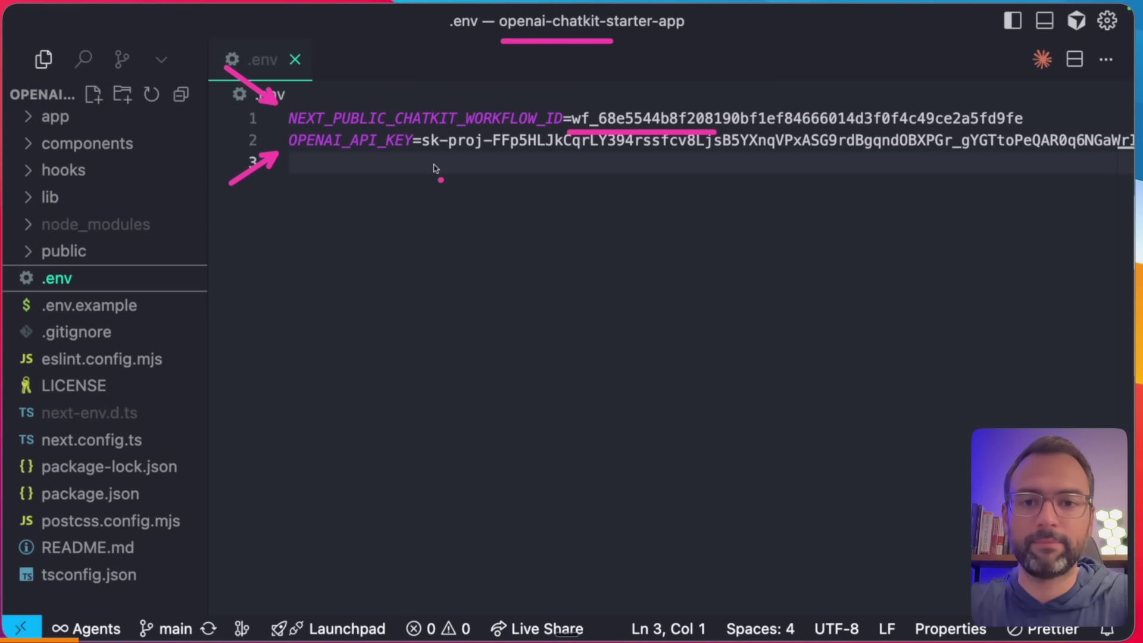
left_click_drag(409, 162, 581, 160)
left_click_drag(479, 152, 582, 152)
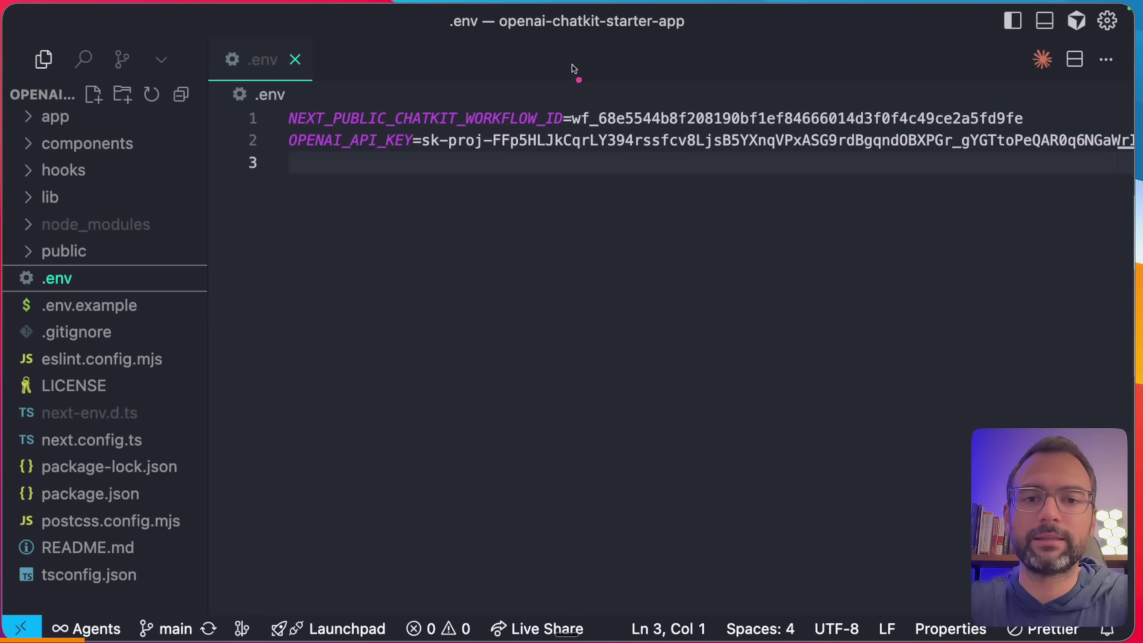
left_click_drag(636, 29, 580, 74)
key("ctrl+Left")
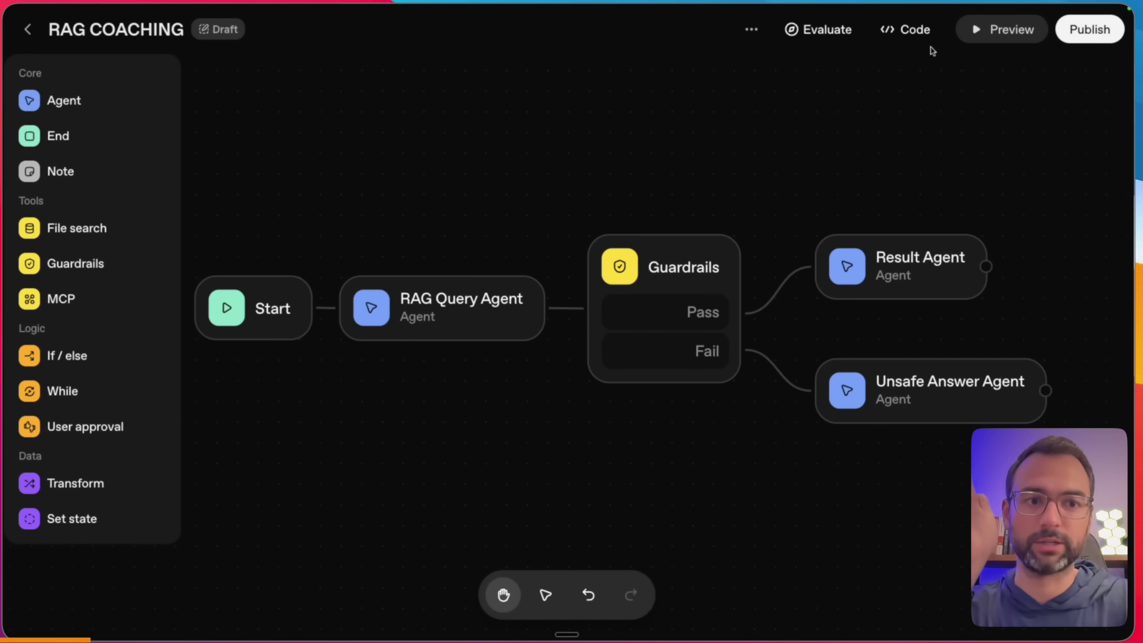
- Publish the workflow under the name RAG COACHING and confirm the version reads v2 · production
left_click(1111, 33)
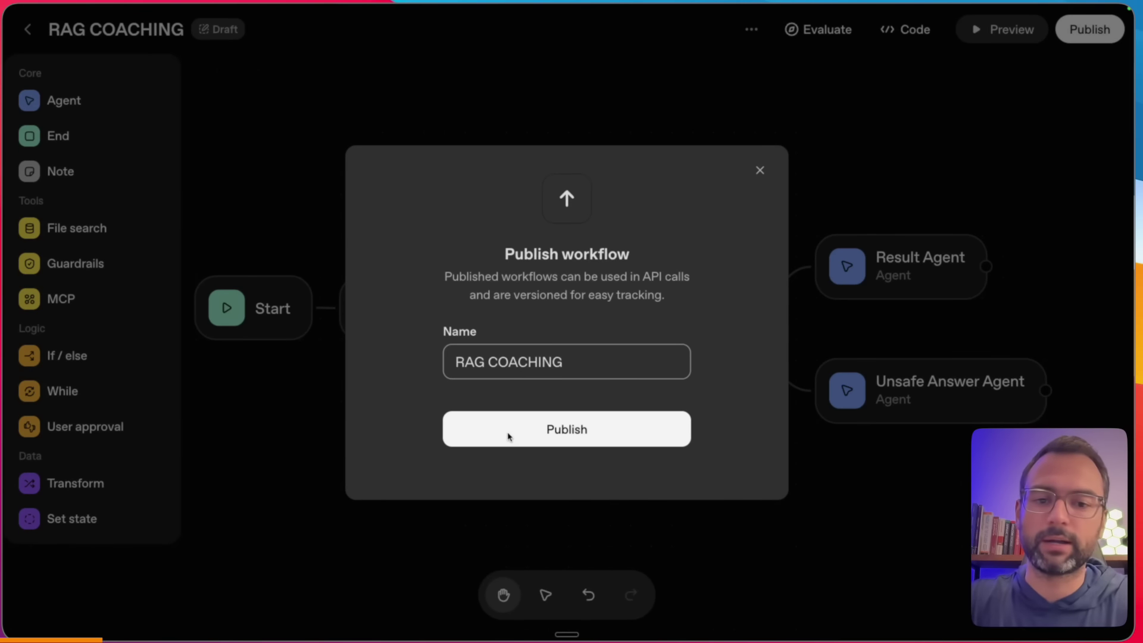
left_click(531, 429)
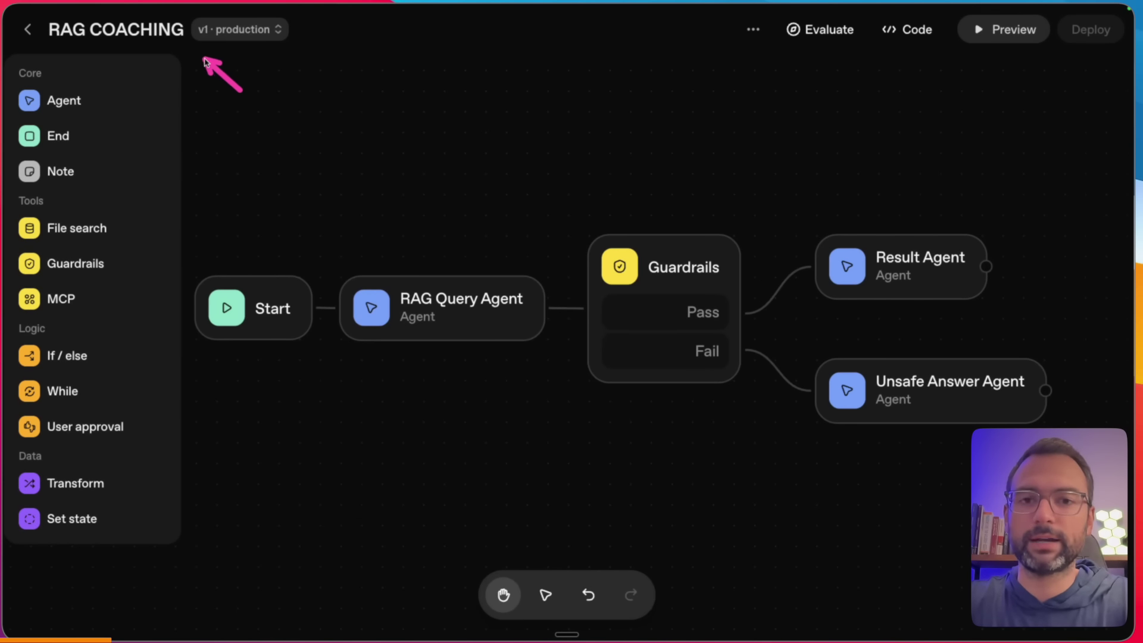
left_click(255, 35)
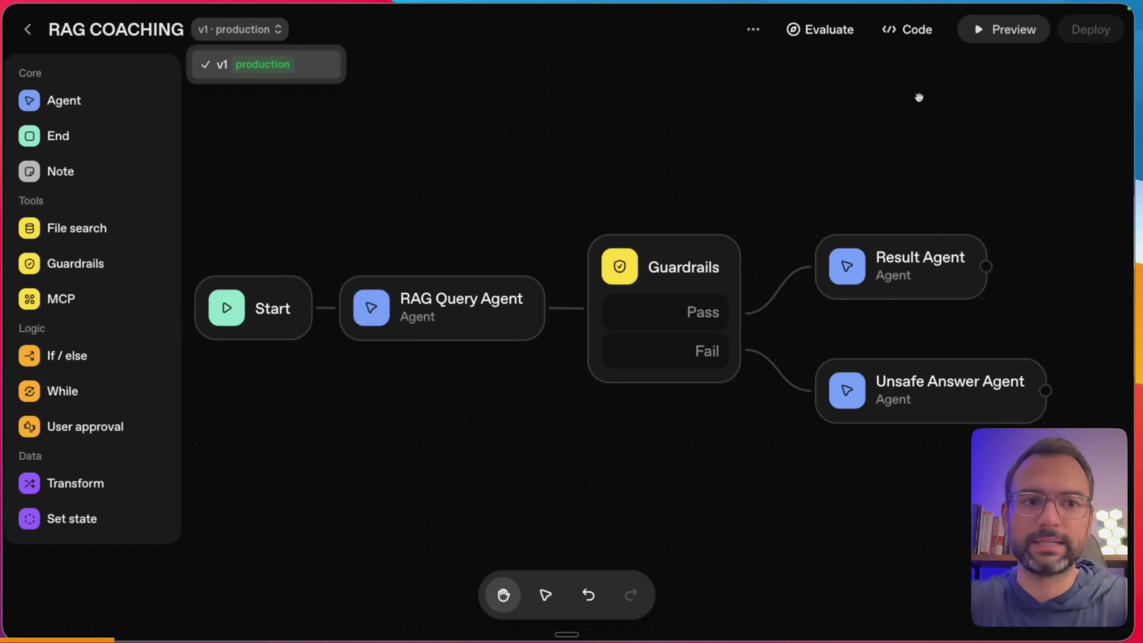
left_click(853, 53)
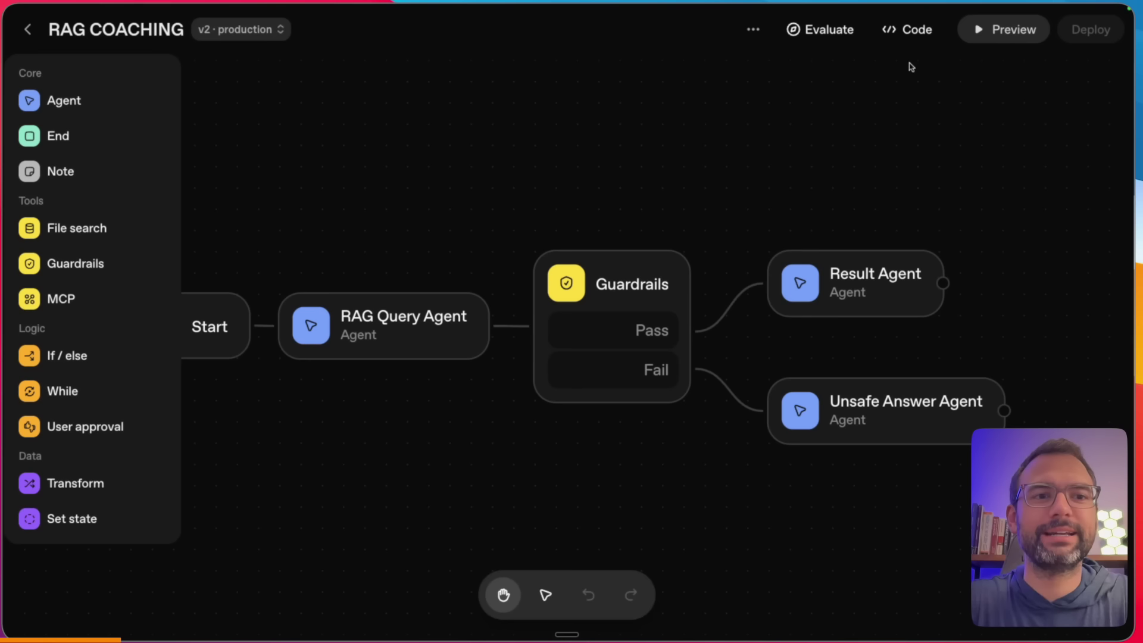
left_click(908, 30)
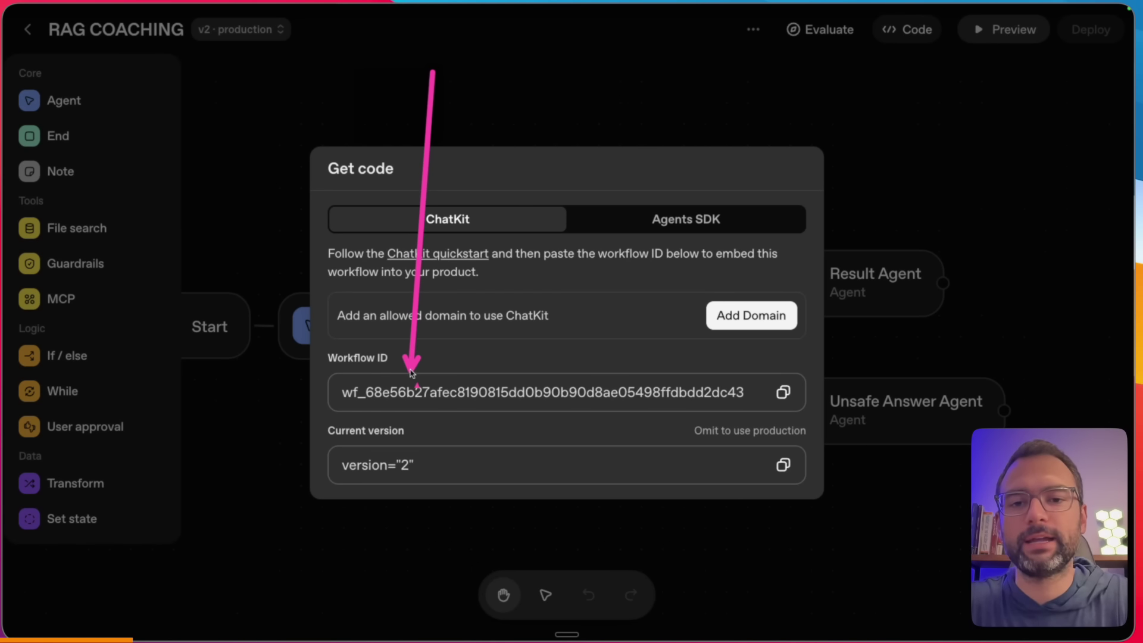
- Review the Agents SDK code, noting the runGuardrails import, fileSearchTool definition and vector store ID
left_click_drag(391, 238, 495, 240)
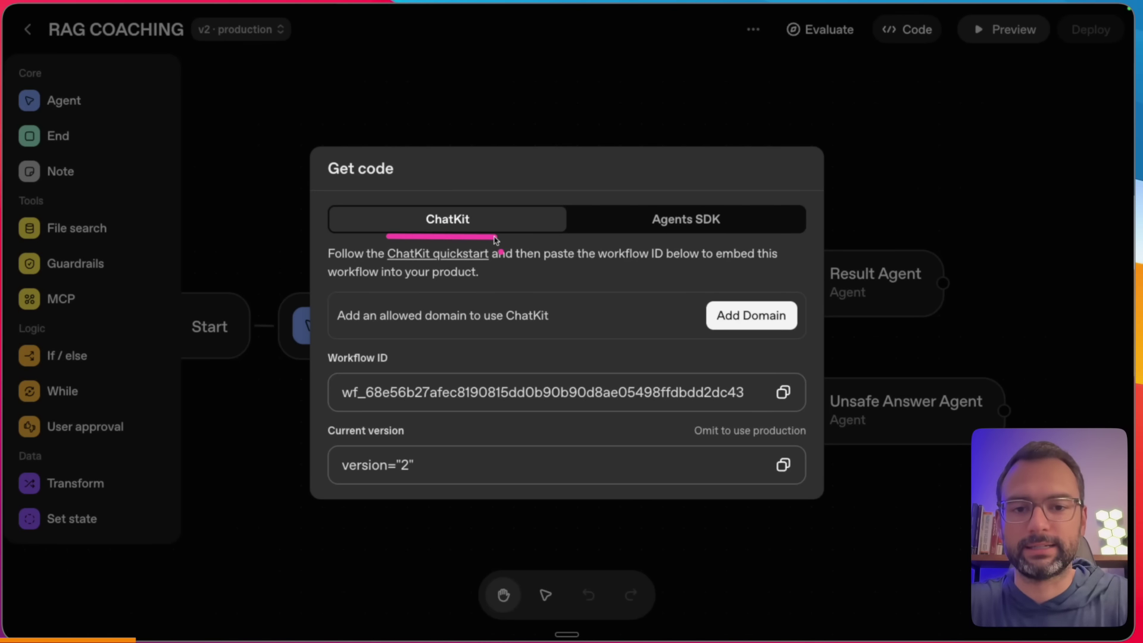
left_click(655, 220)
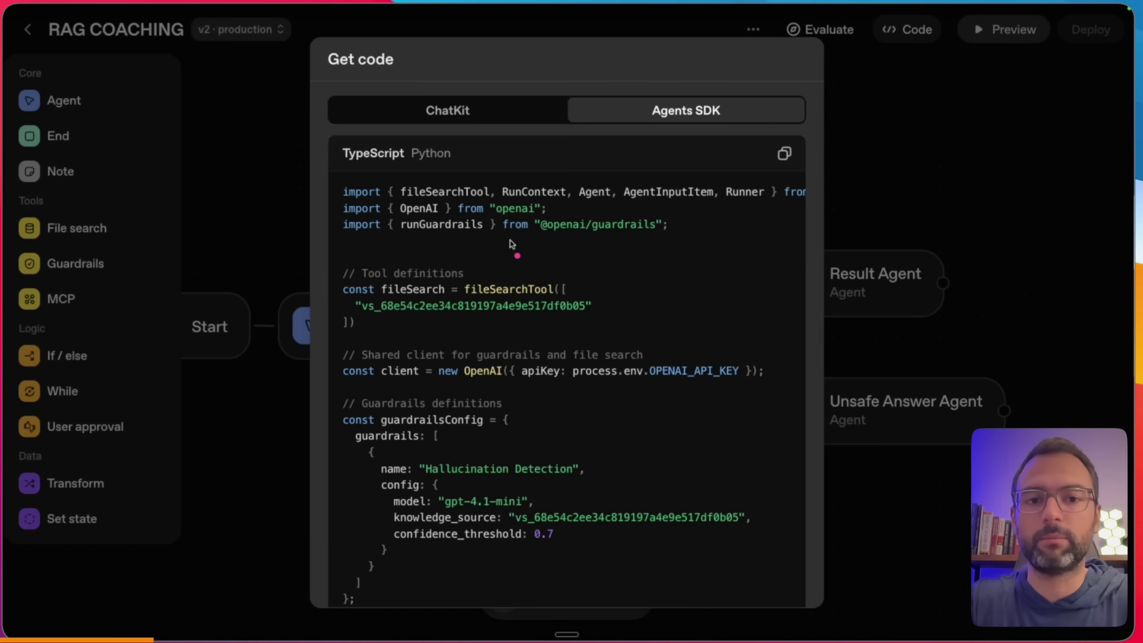
left_click_drag(599, 134, 723, 133)
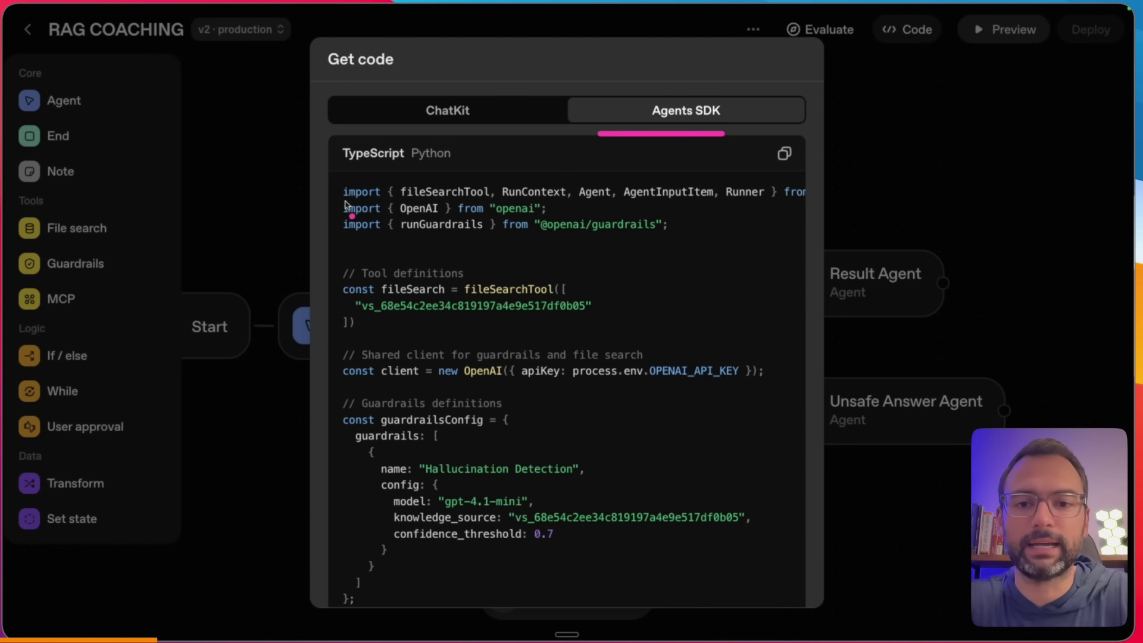
left_click_drag(316, 146, 317, 372)
left_click_drag(391, 235, 496, 236)
left_click_drag(752, 218, 678, 225)
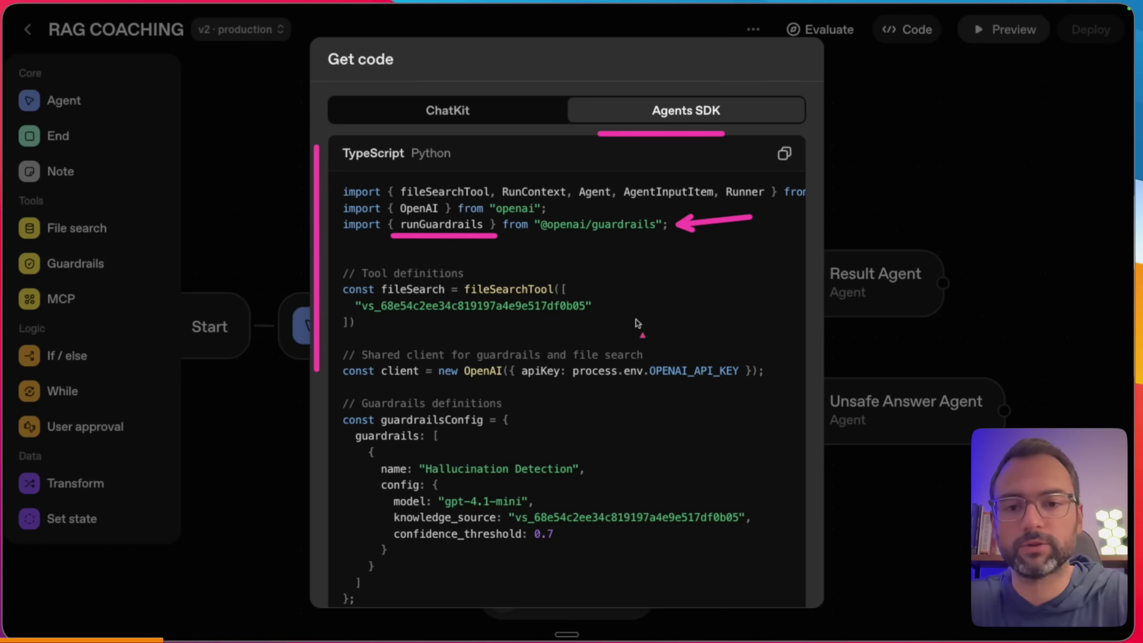
left_click_drag(719, 287, 607, 297)
left_click_drag(408, 327, 489, 328)
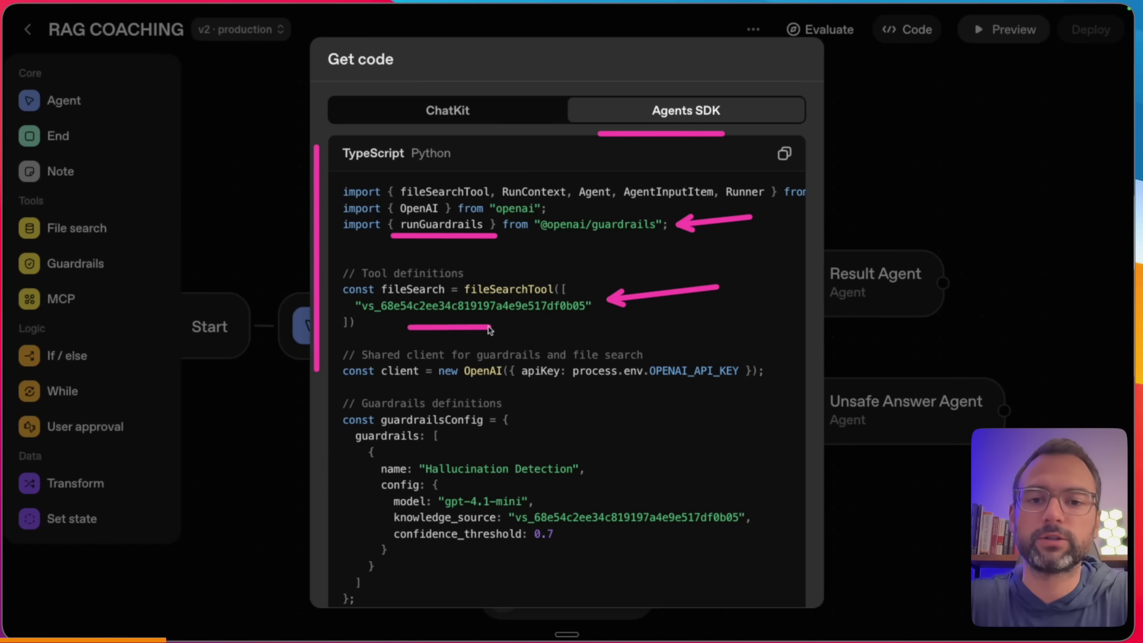
key("Escape")
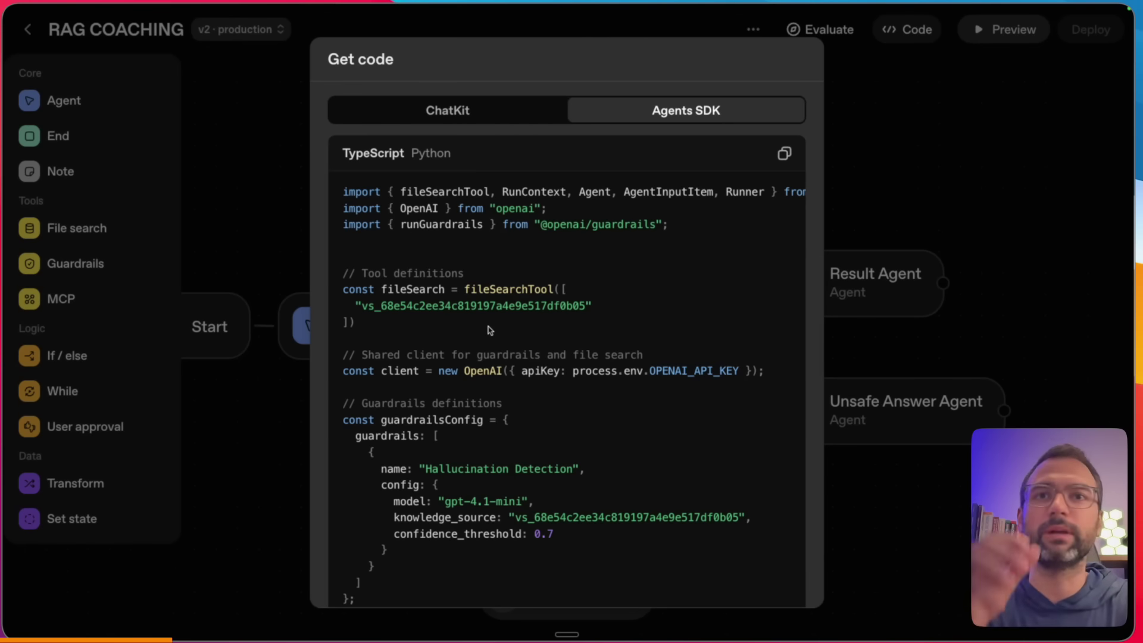
- Copy the Workflow ID from the ChatKit option
left_click(472, 107)
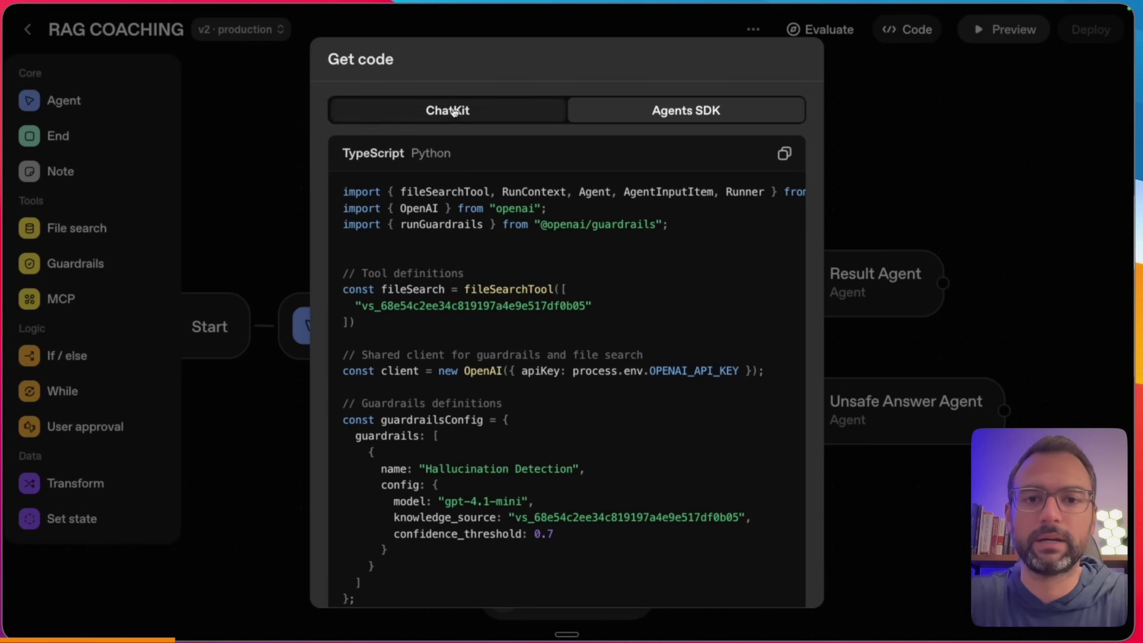
left_click_drag(415, 232, 469, 232)
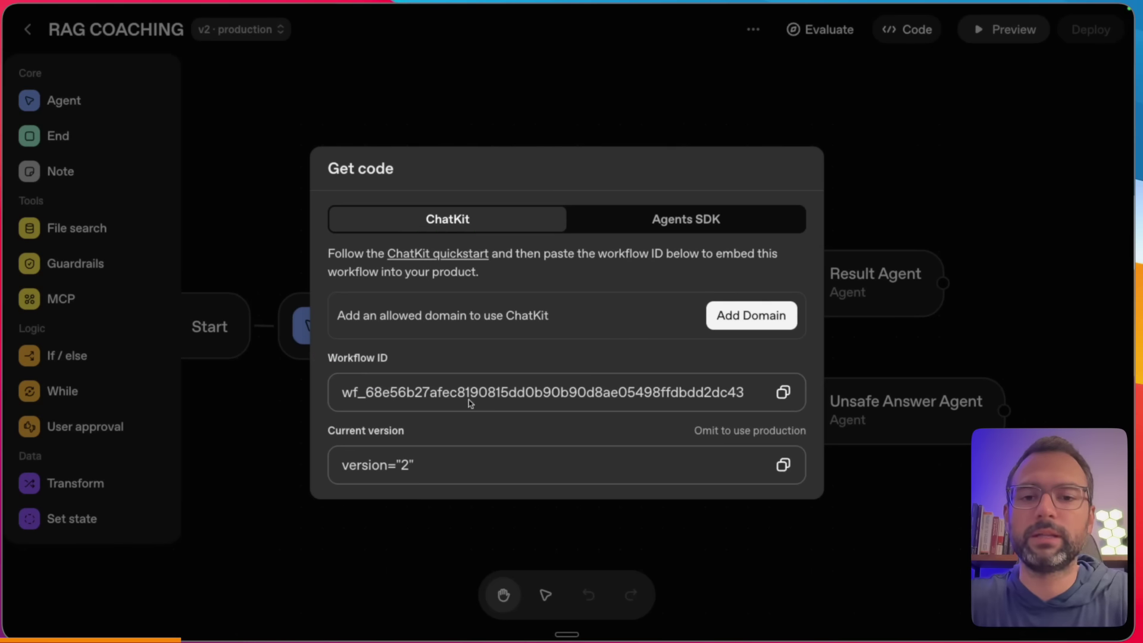
left_click(788, 393)
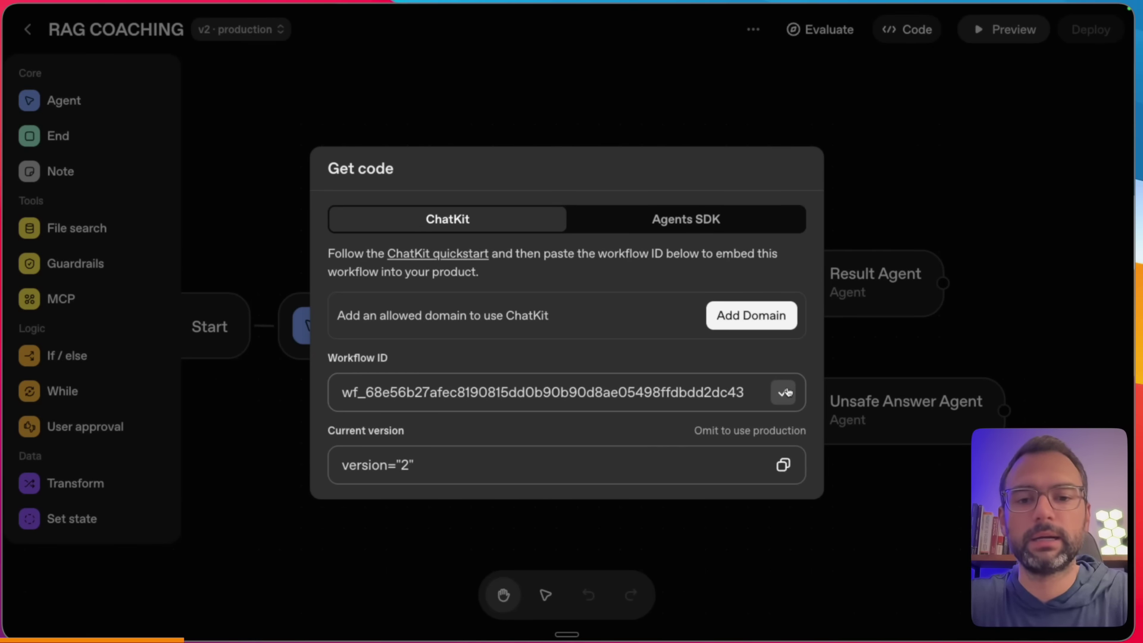
key("ctrl+Right")
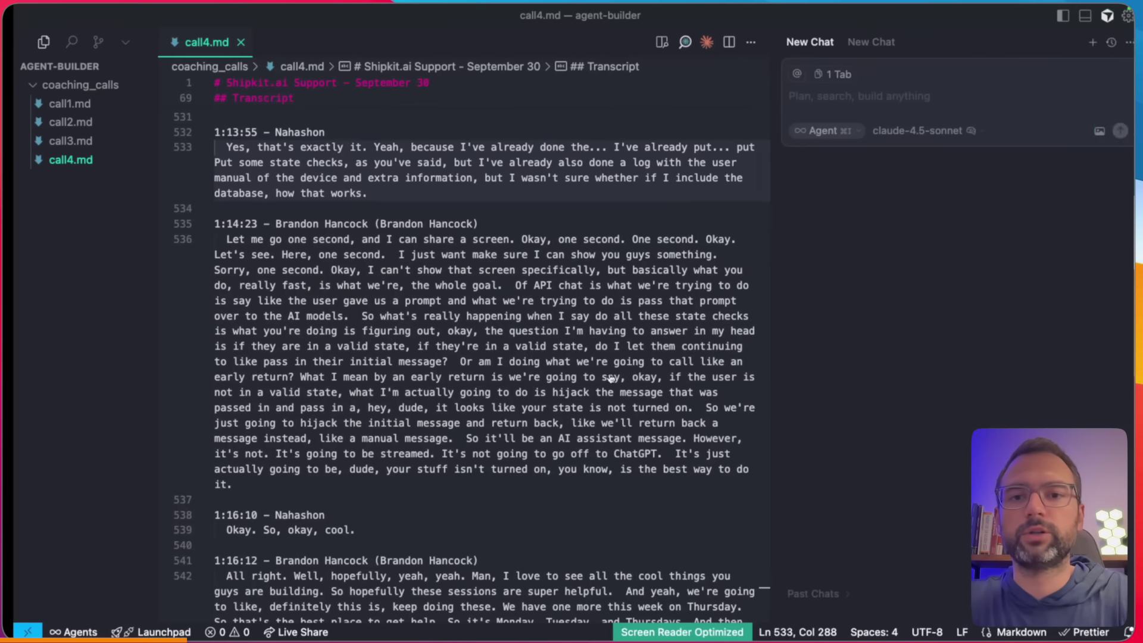
- Replace NEXT_PUBLIC_CHATKIT_WORKFLOW_ID in .env with the copied workflow ID and save
key("ctrl+Left")
key("ctrl+Left")
key("ctrl+Right")
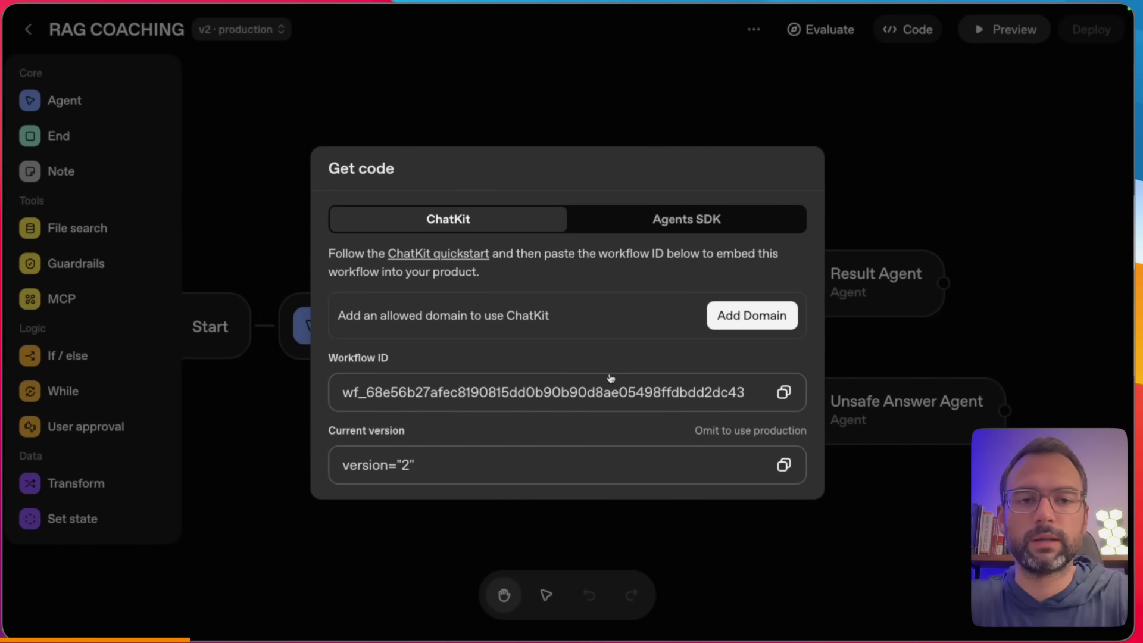
key("ctrl+Up")
left_click(636, 88)
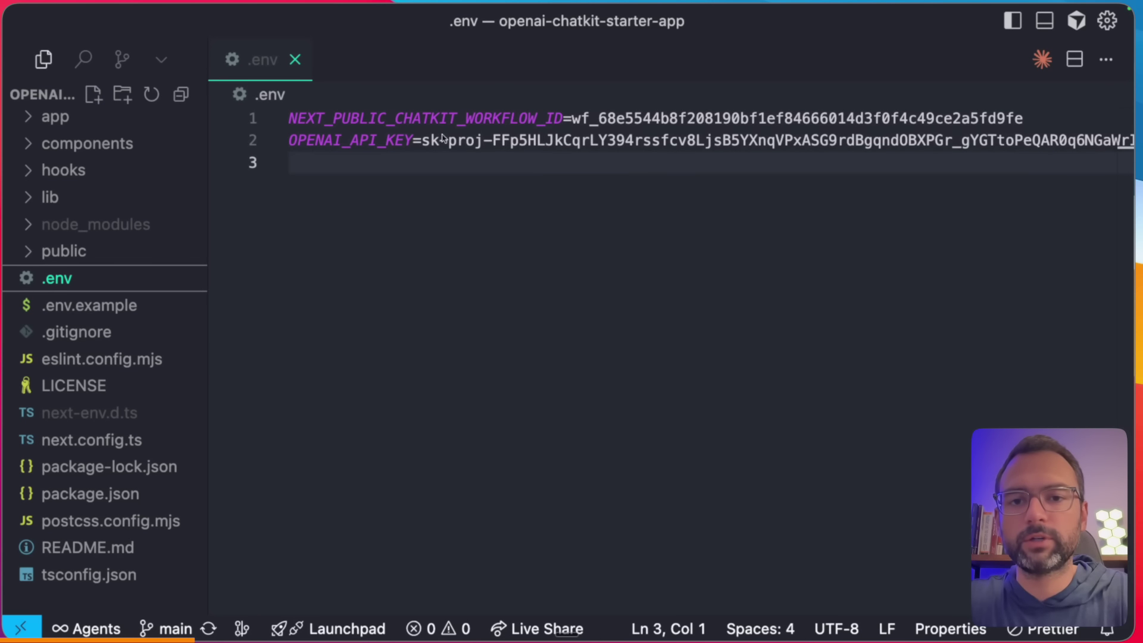
left_click(443, 138)
double_click(571, 117)
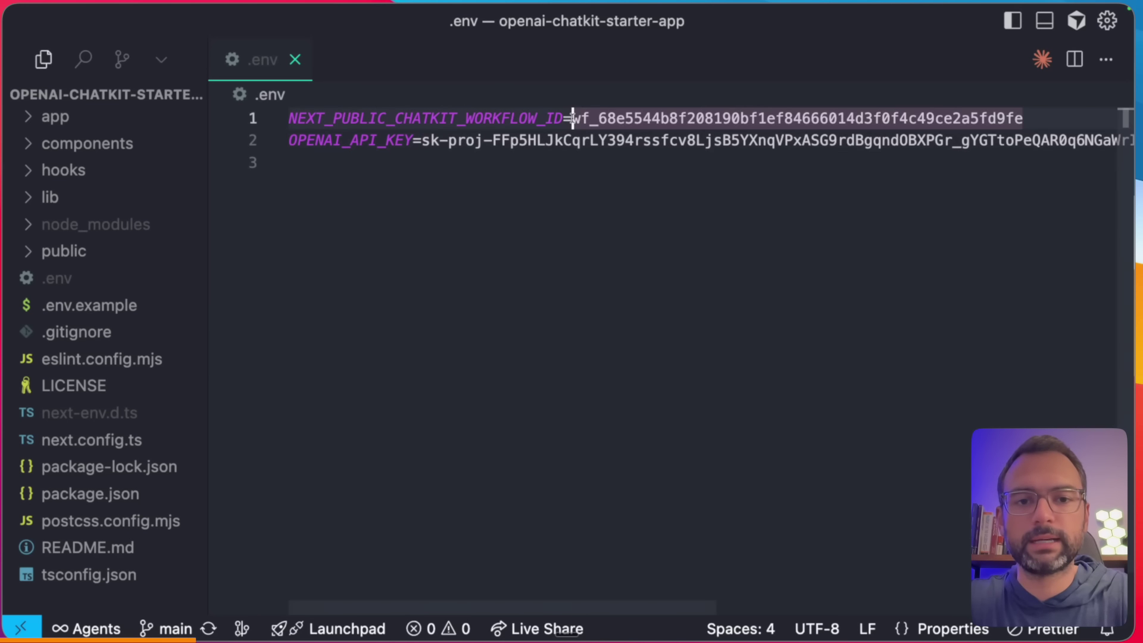
key("super+v")
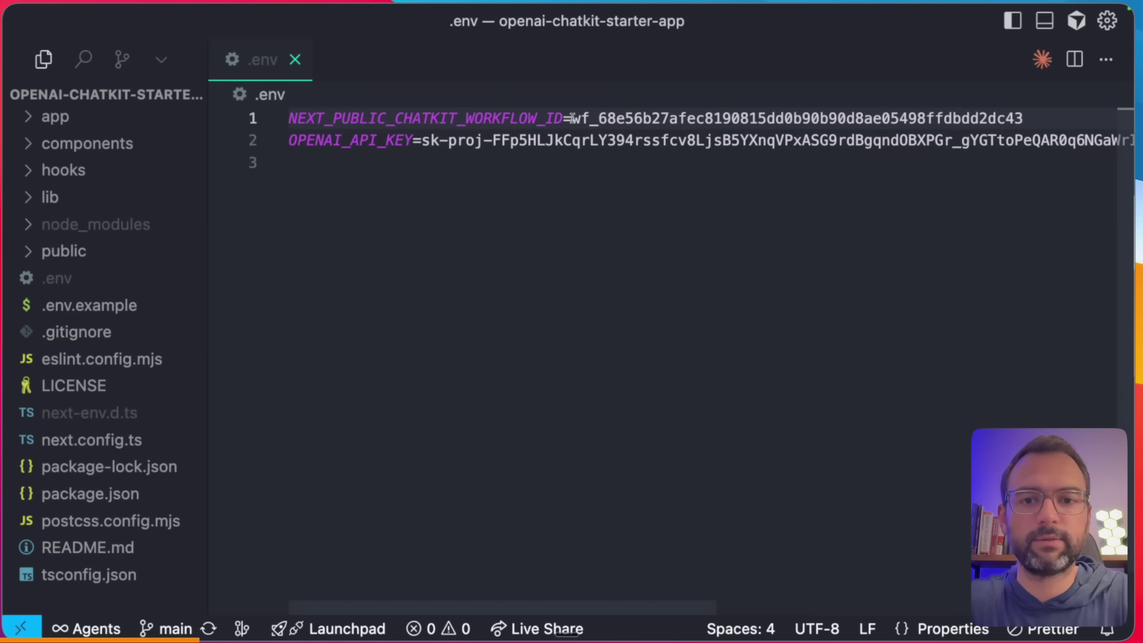
key("super+s")
left_click_drag(407, 159, 629, 159)
mouse_move(690, 257)
left_mouse_down()
mouse_move(620, 162)
mouse_move(687, 167)
left_mouse_up()
left_click(689, 166)
- In the terminal, install dependencies with npm i and start the dev server with npm run dev
key("ctrl+grave")
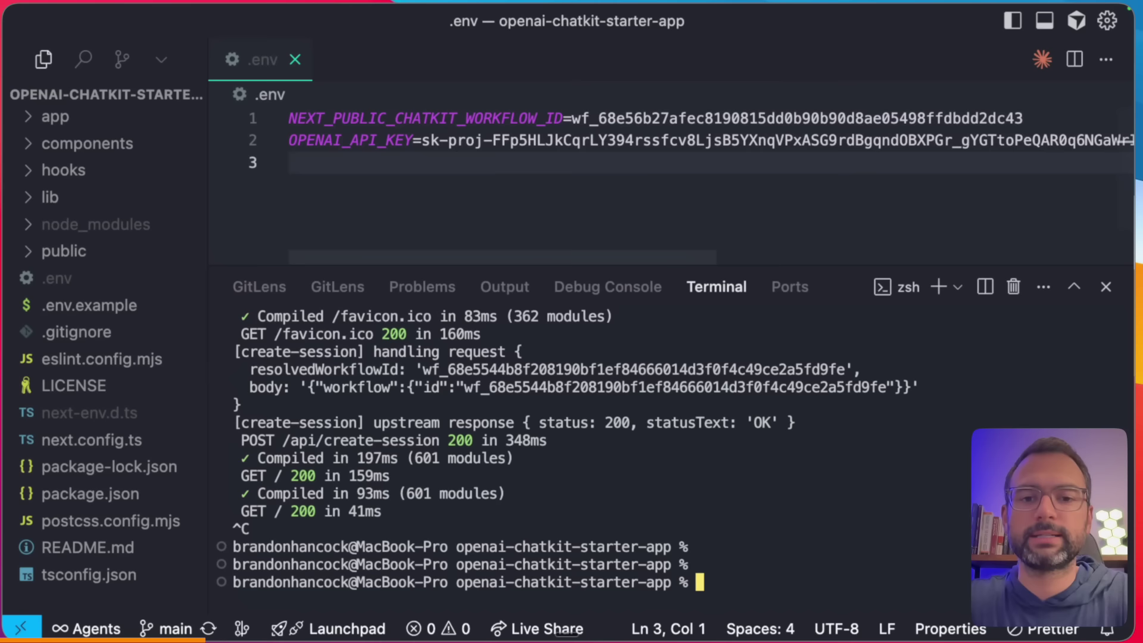
type("clear")
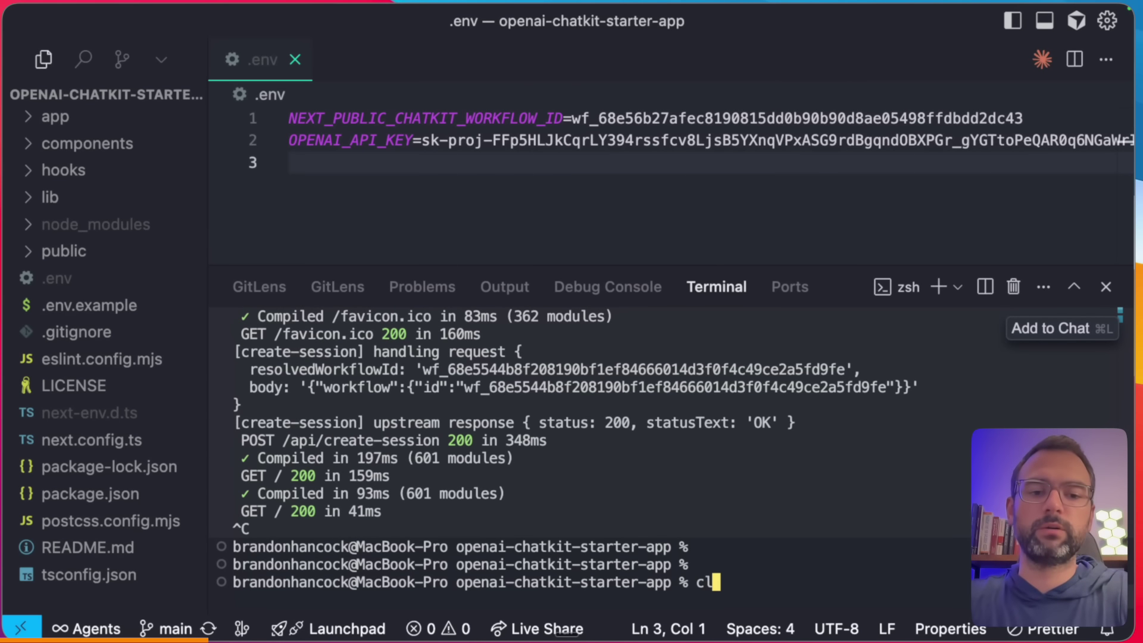
key("Return")
type("npm i")
key("Return")
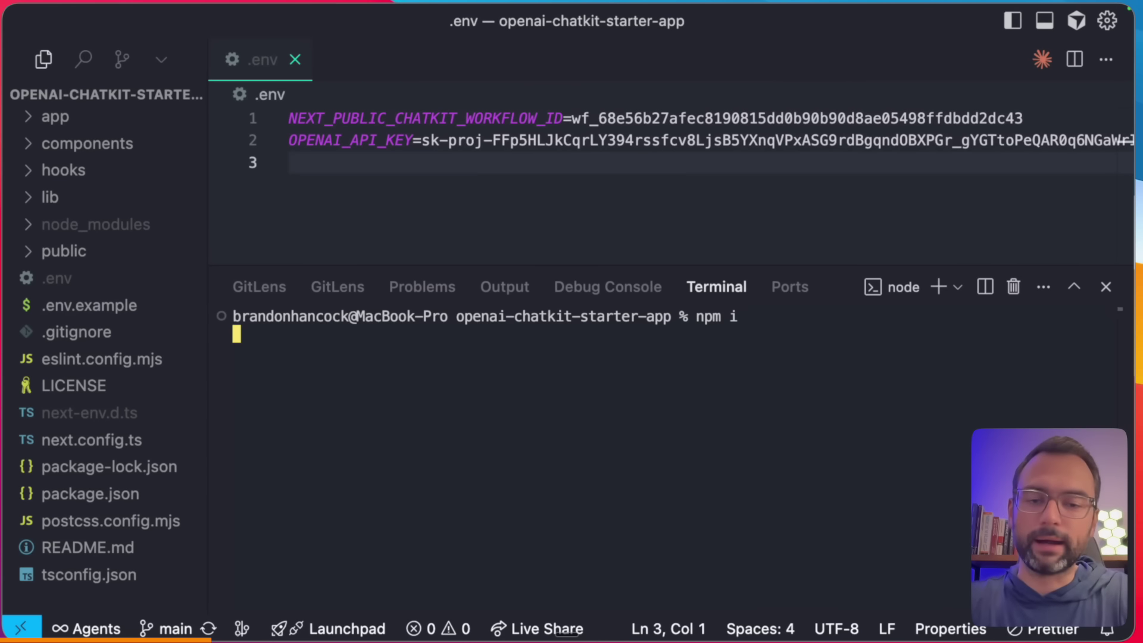
key("super+b")
type("npm run dev")
key("Return")
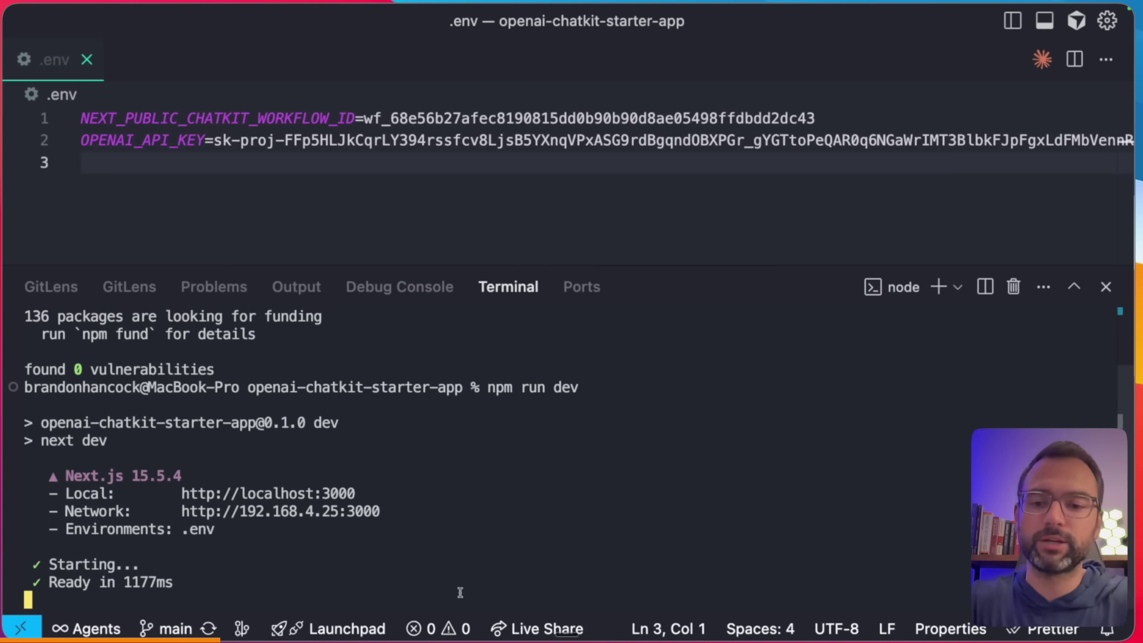
- Back in the browser, close the Get code dialog and start a new tab
key("ctrl+Left")
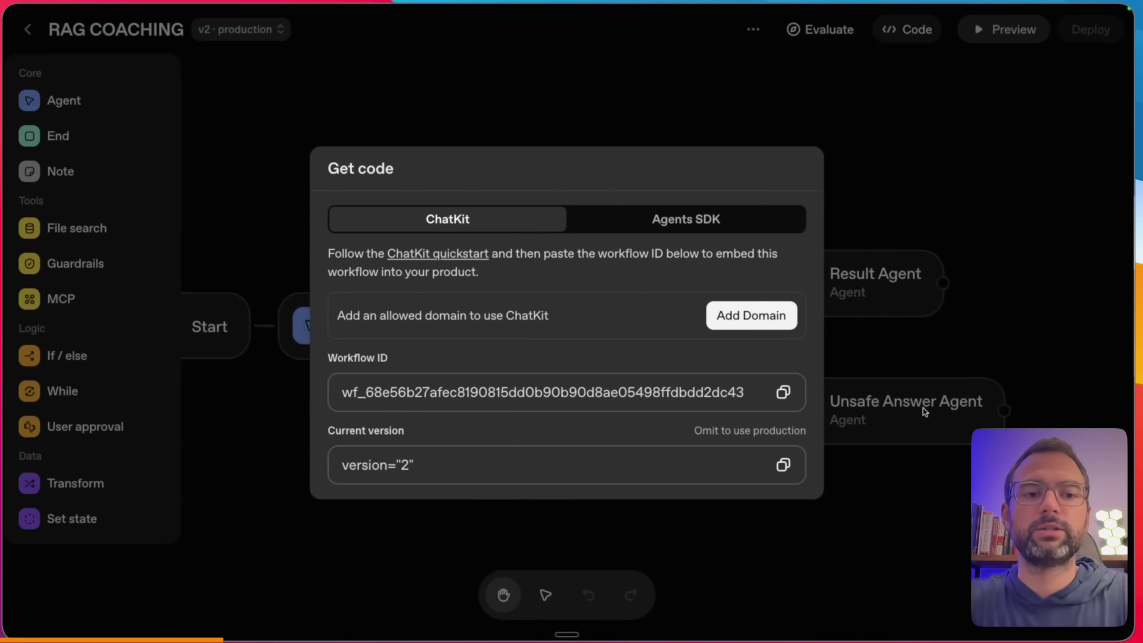
key("Escape")
key("super+t")
- On localhost:3000, ask about the latest coaching call and get Monday, October 7, 12:00 pm ET
type("loca")
key("Return")
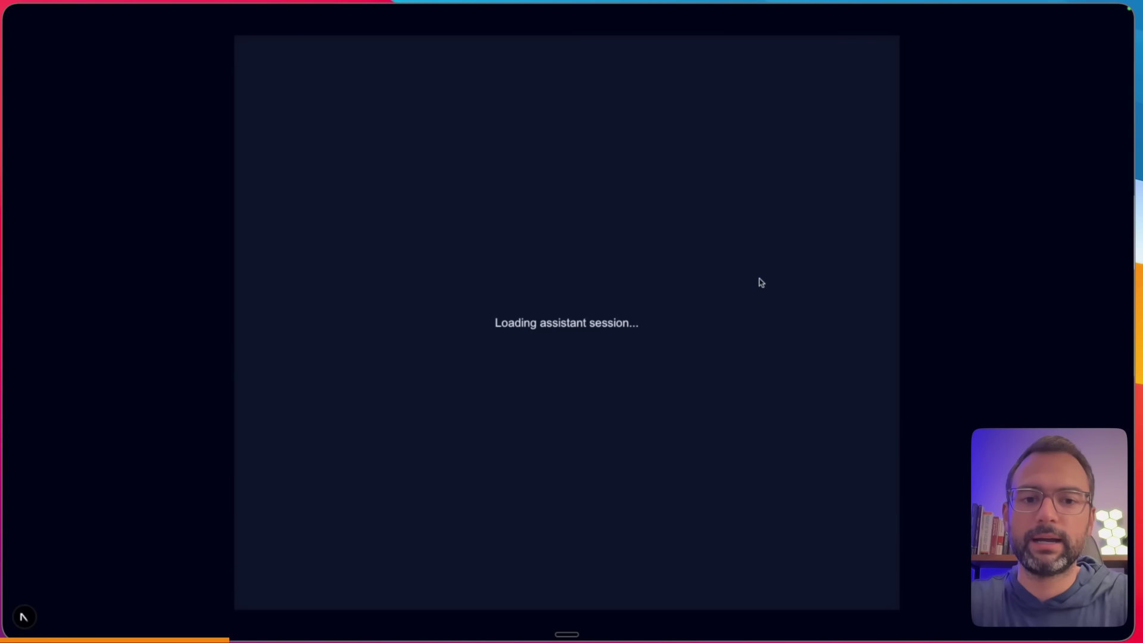
mouse_move(781, 204)
left_mouse_down()
mouse_move(523, 468)
mouse_move(546, 477)
left_mouse_up()
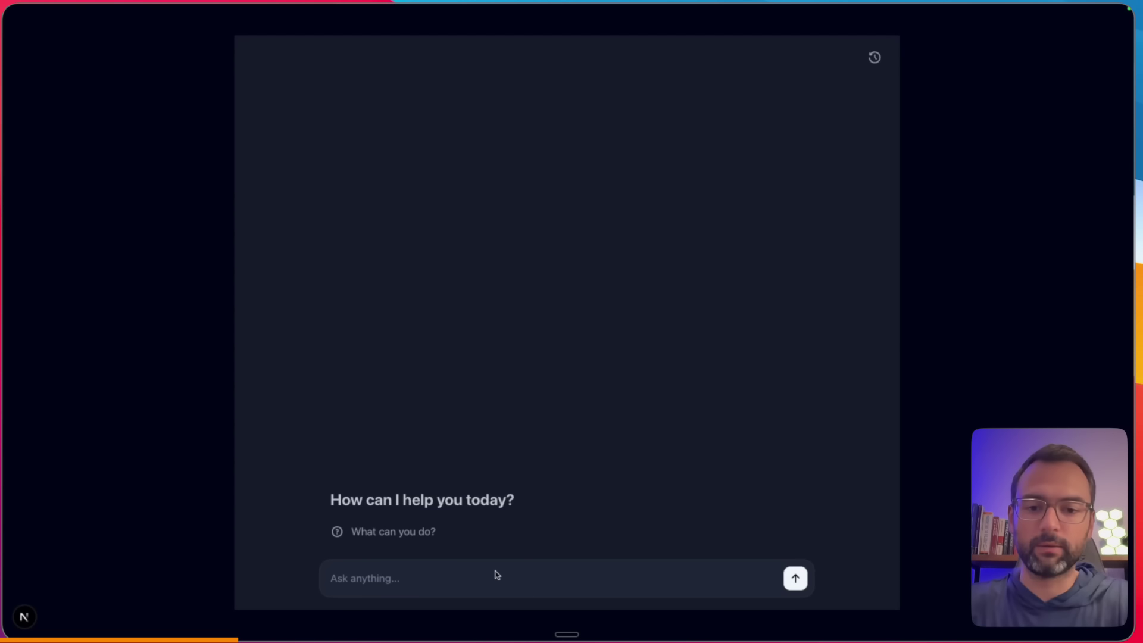
key("fn+space")
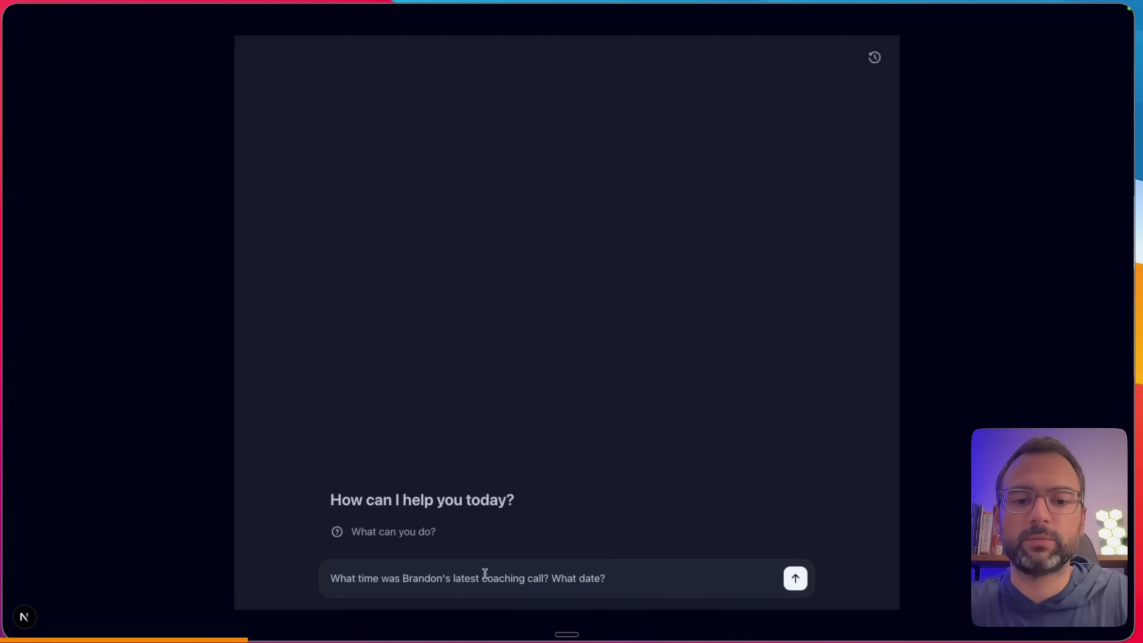
key("Return")
key("super+equal")
key("super+equal")
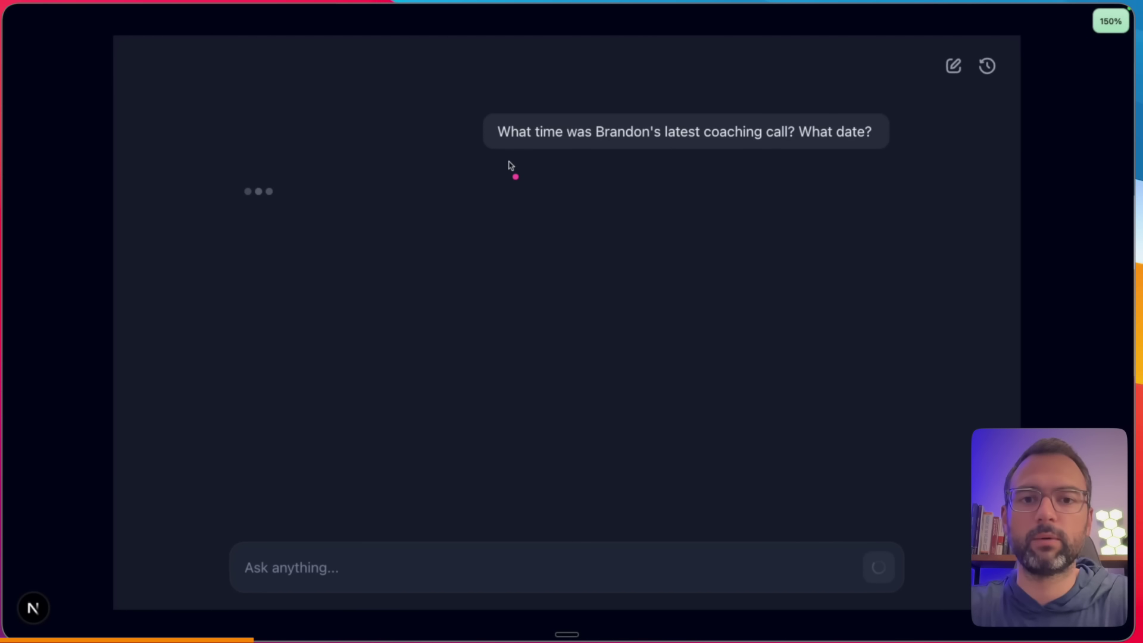
left_click_drag(500, 156, 689, 158)
left_click_drag(155, 85, 223, 156)
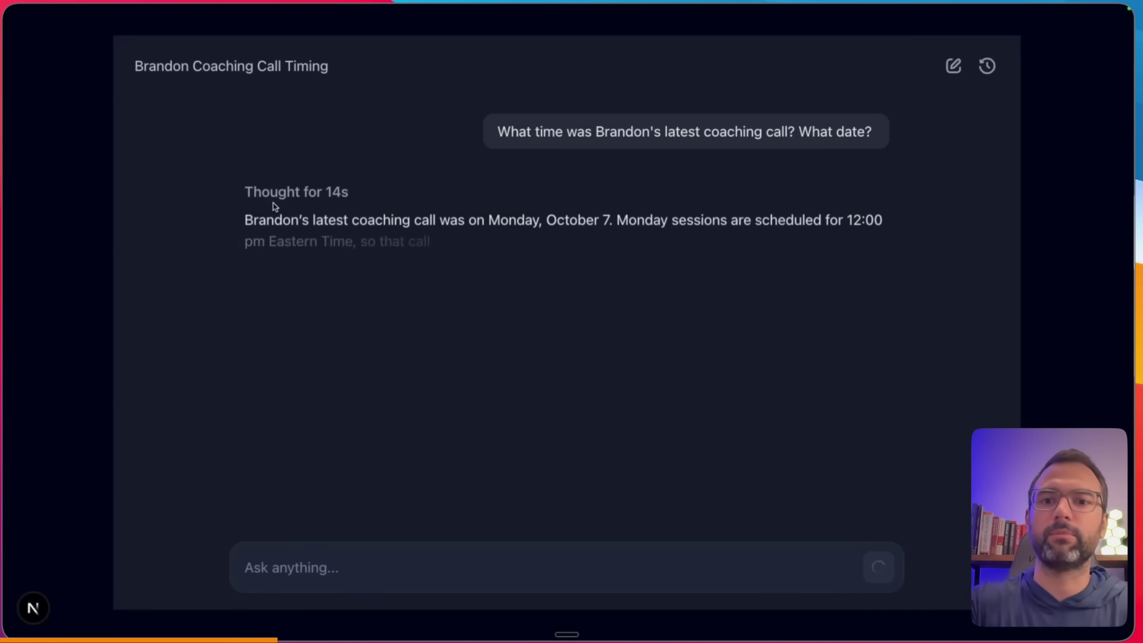
left_click_drag(227, 197, 227, 282)
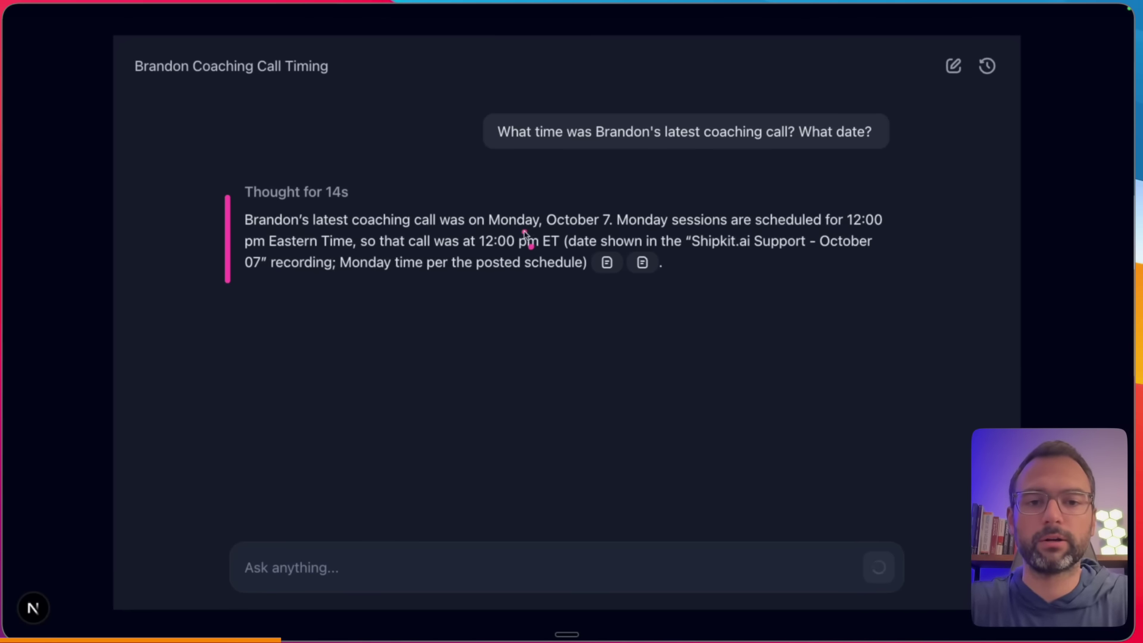
left_click_drag(523, 232, 595, 232)
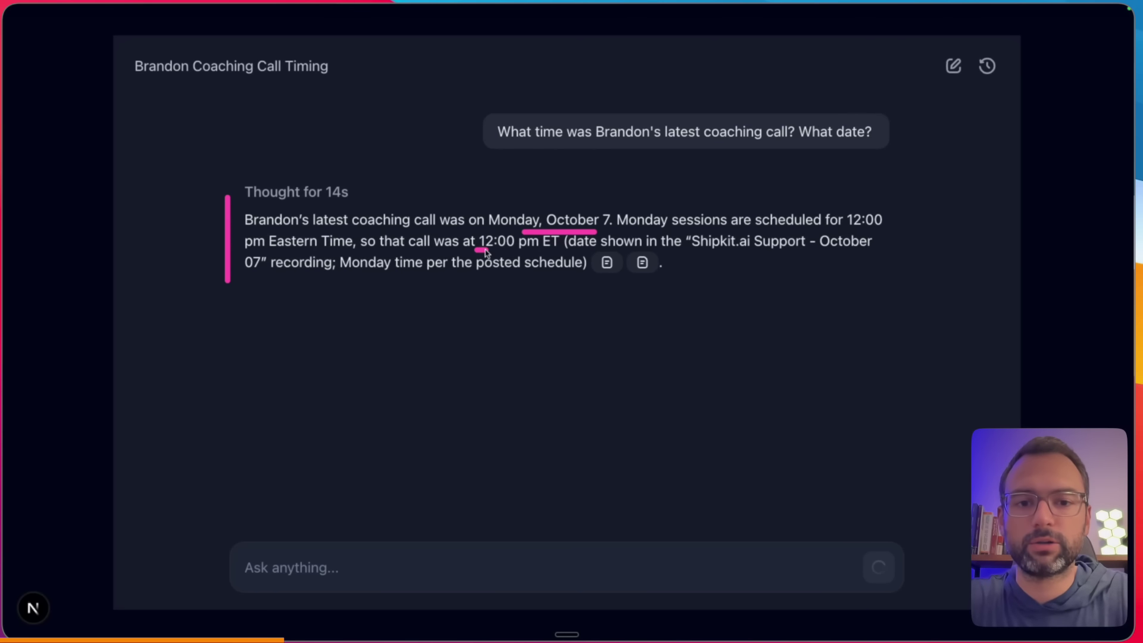
left_click_drag(246, 280, 321, 281)
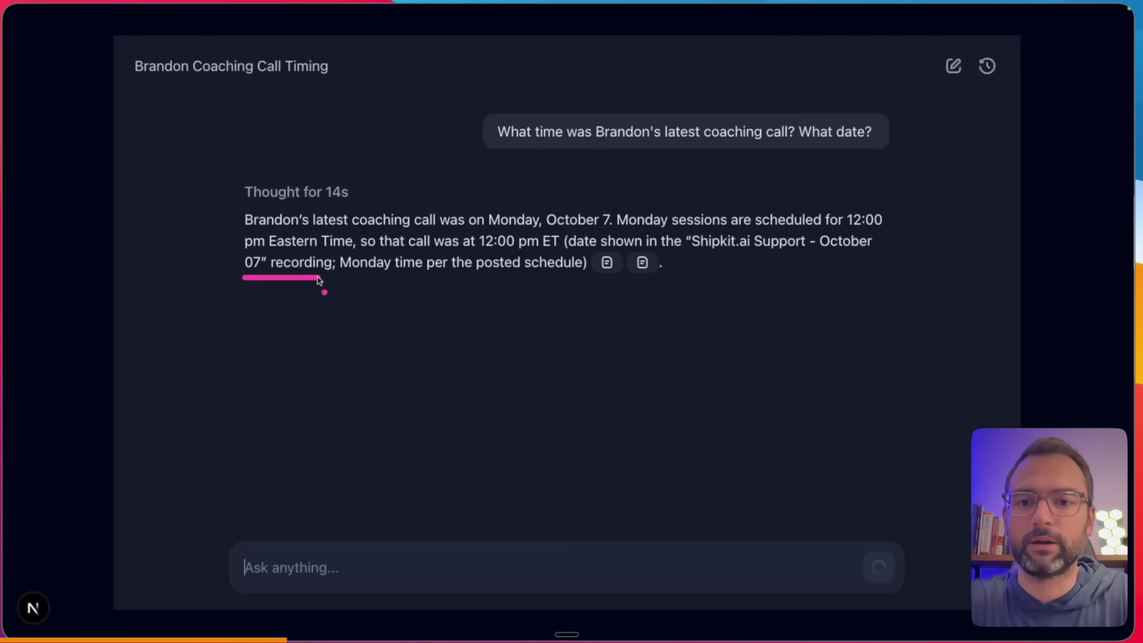
- Expand the 2 Sources list and send a follow-up asking for the call's main topics
left_click(412, 570)
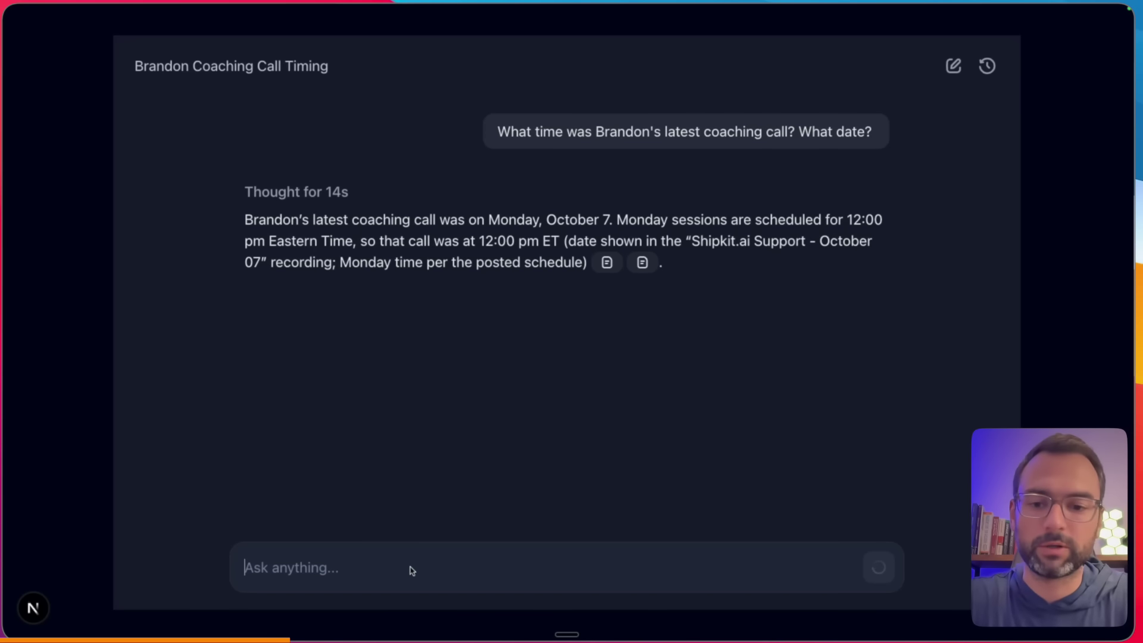
key("fn+space")
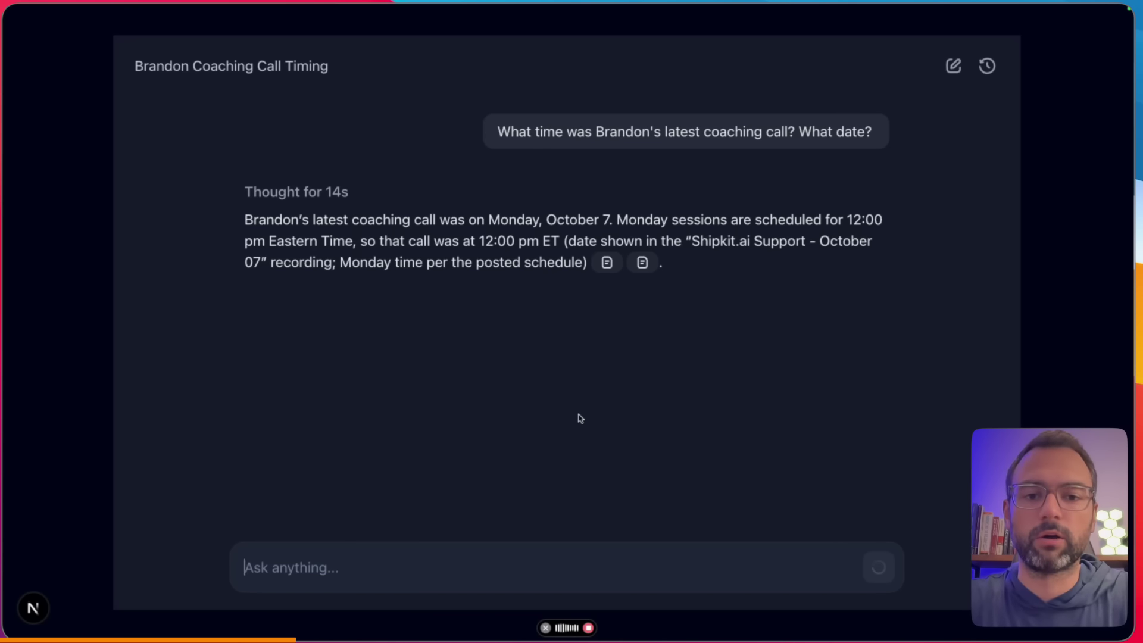
key("fn")
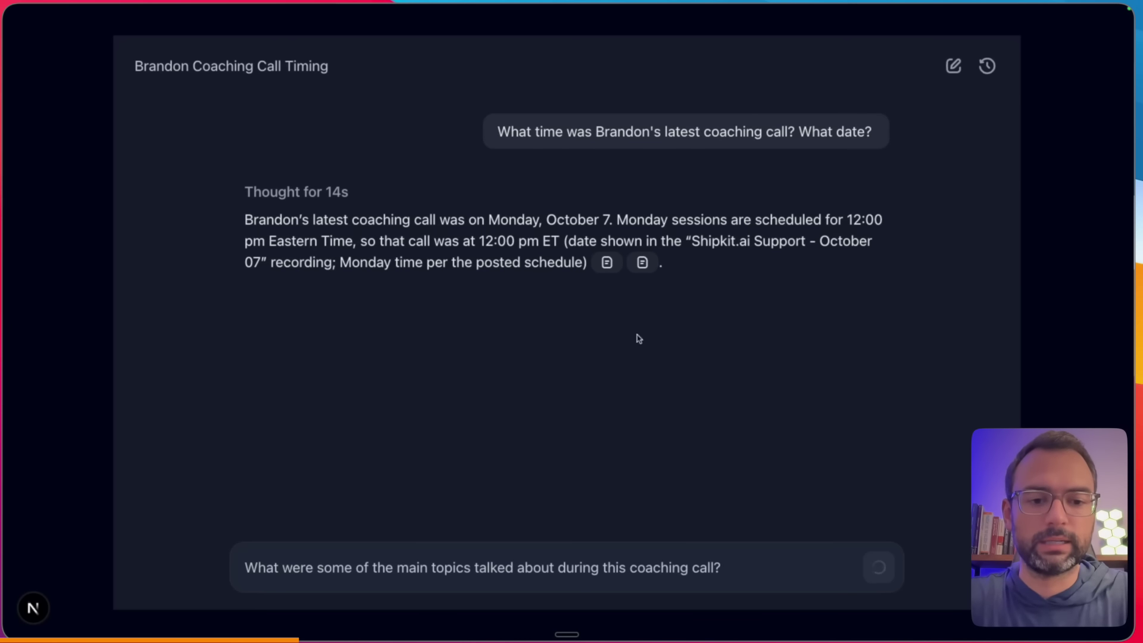
mouse_move(619, 262)
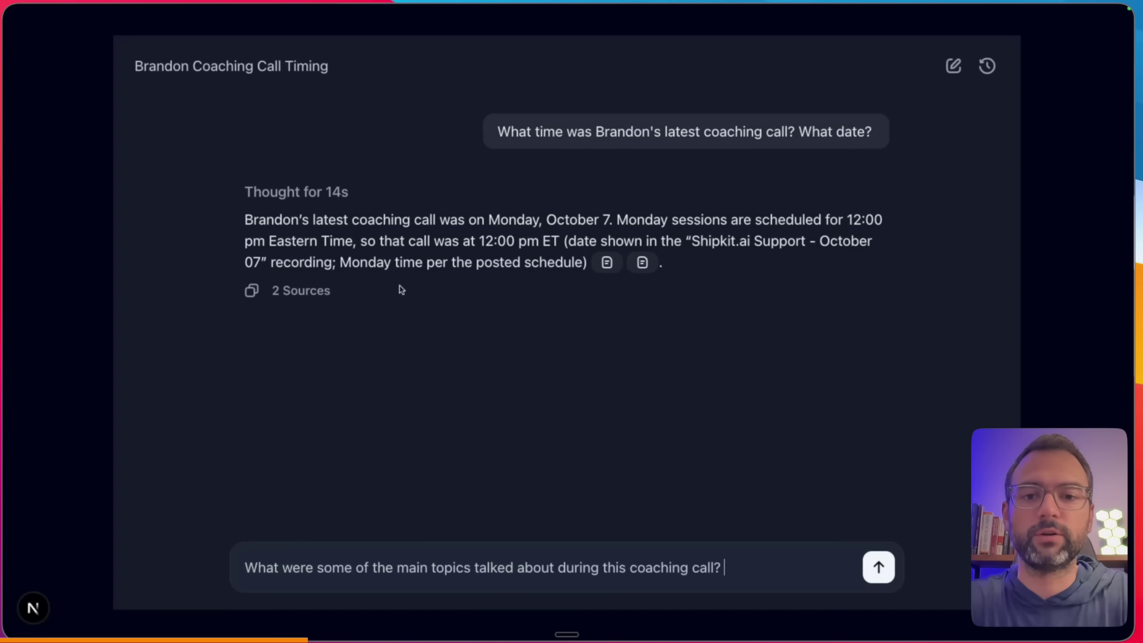
left_click(297, 295)
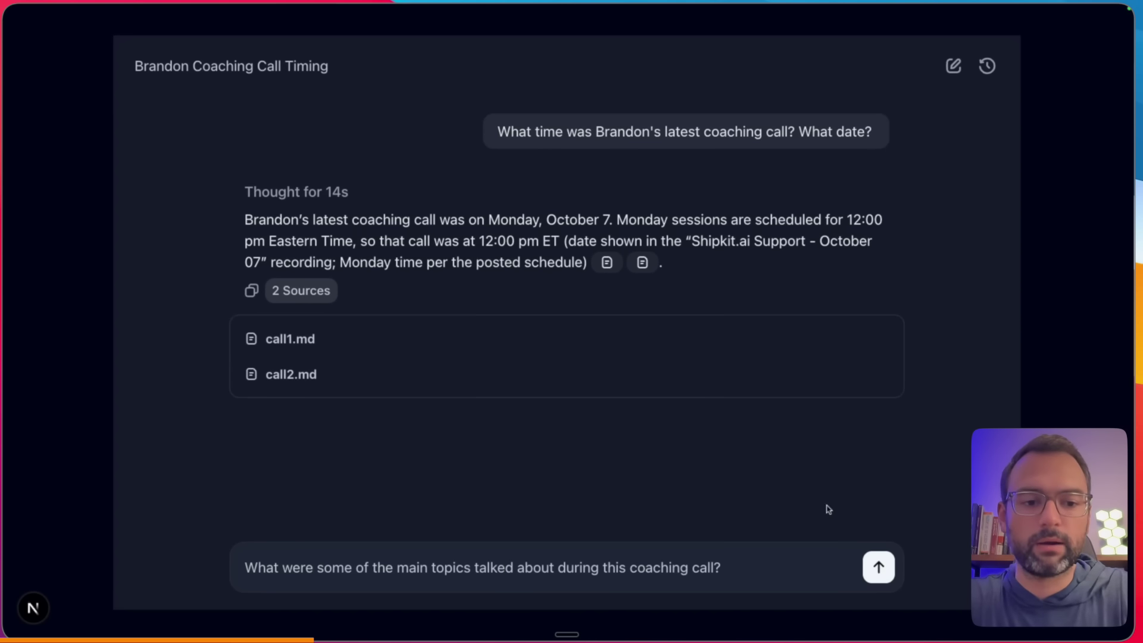
left_click(879, 567)
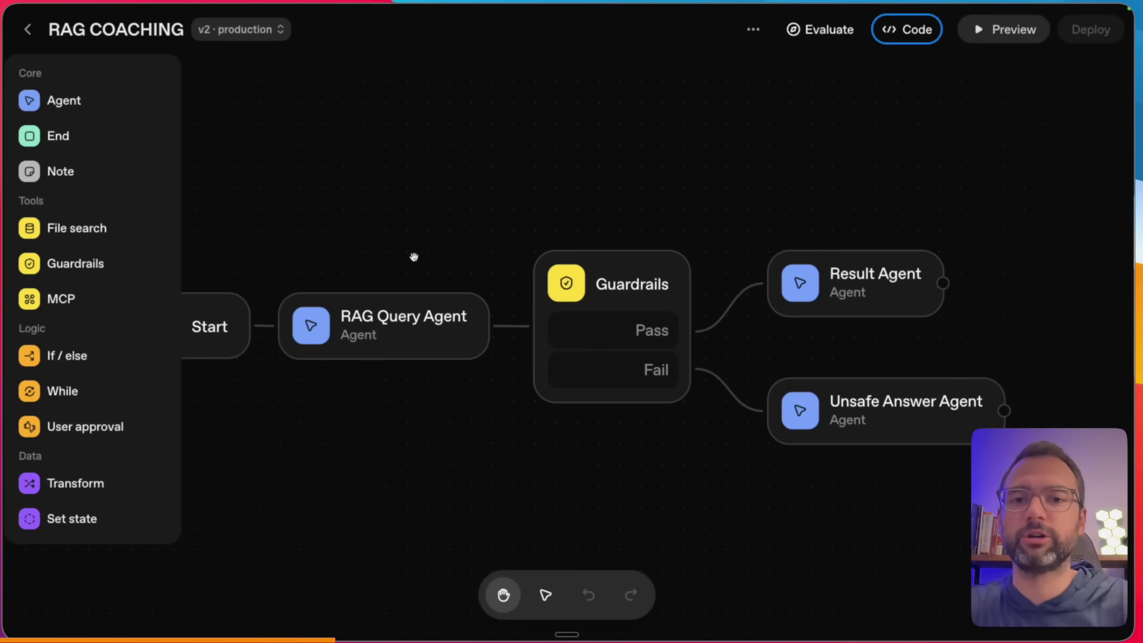
- Open Logs from the dashboard and list the four ChatKit threads, newest being the coaching call timing one
left_click(29, 31)
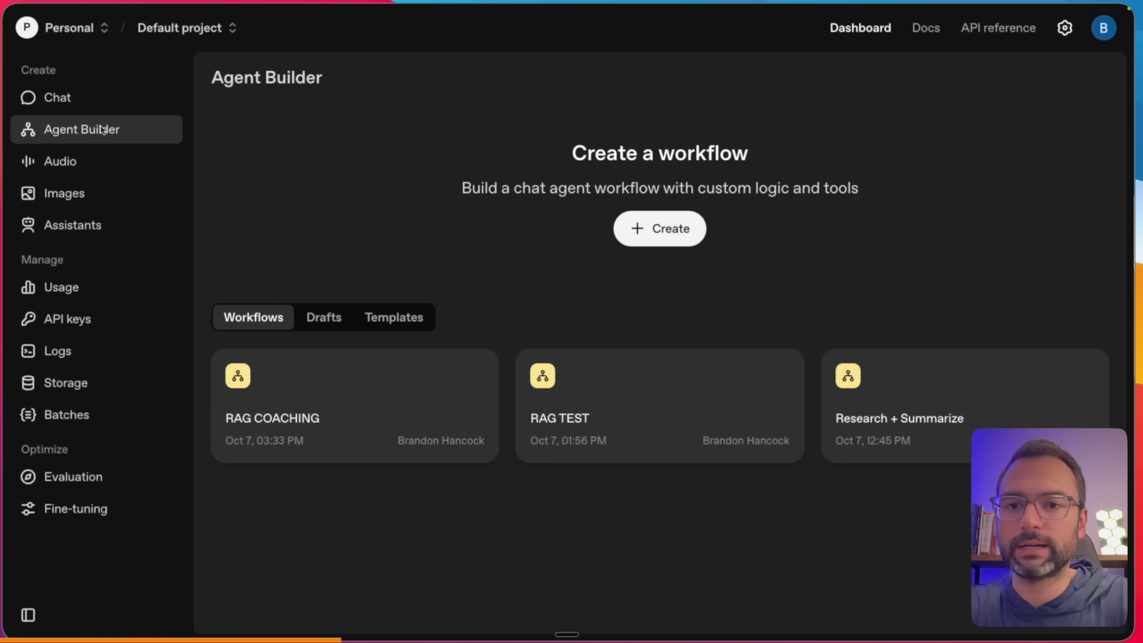
left_click(59, 350)
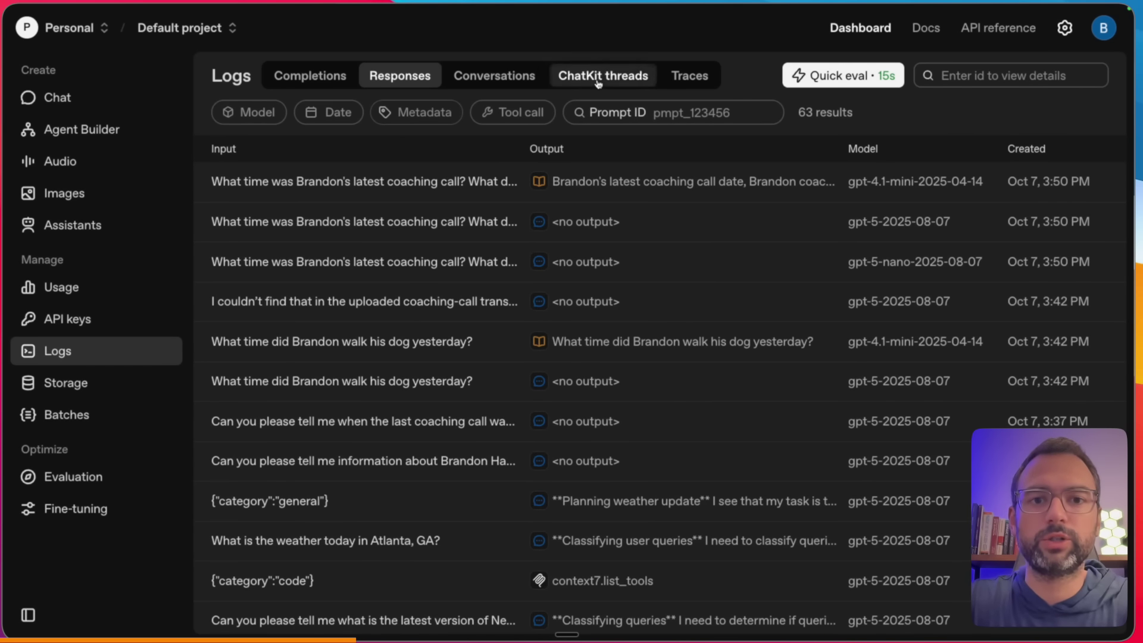
left_click(610, 84)
left_click_drag(542, 93, 667, 94)
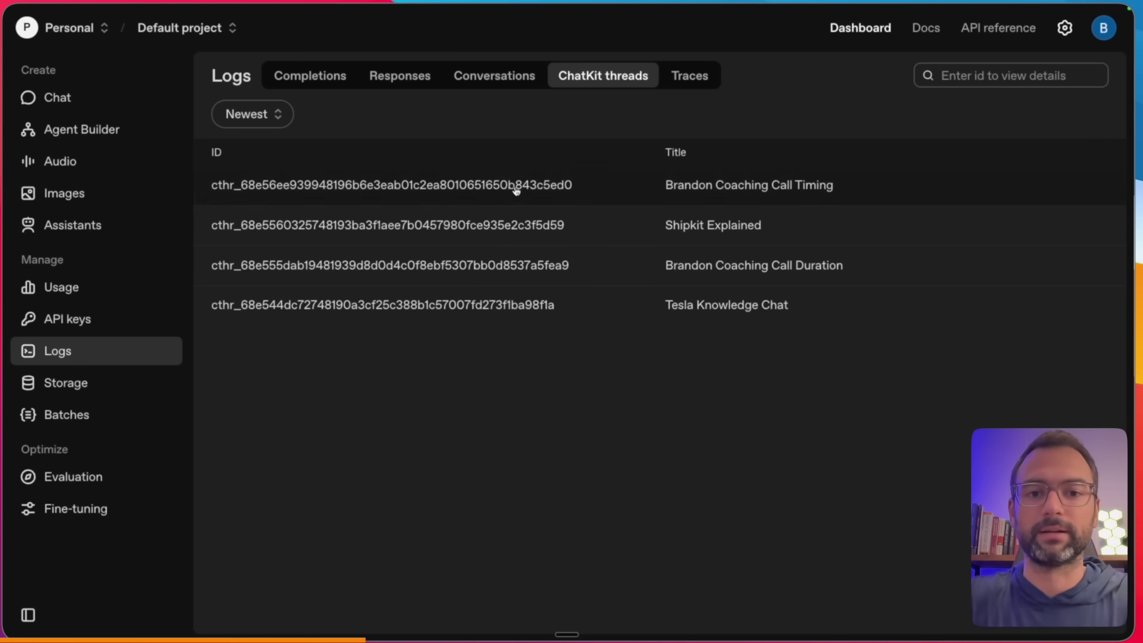
- Open the coaching call timing thread and review the logged user question
left_click(555, 187)
scroll(513, 271, "up", 15)
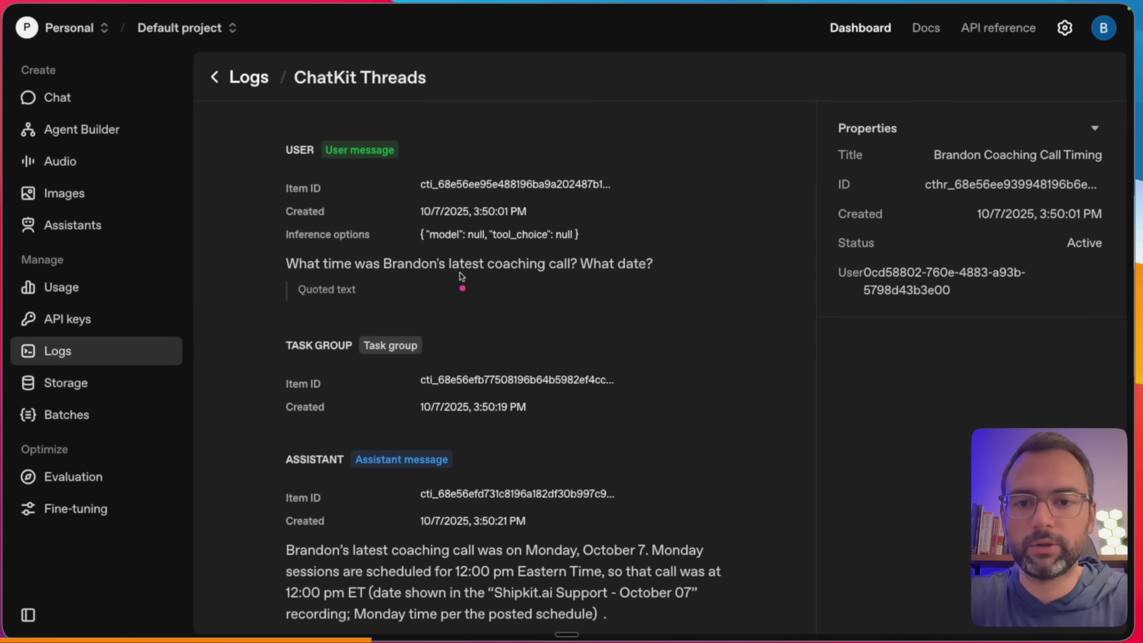
left_click_drag(287, 278, 573, 280)
scroll(547, 315, "down", 1)
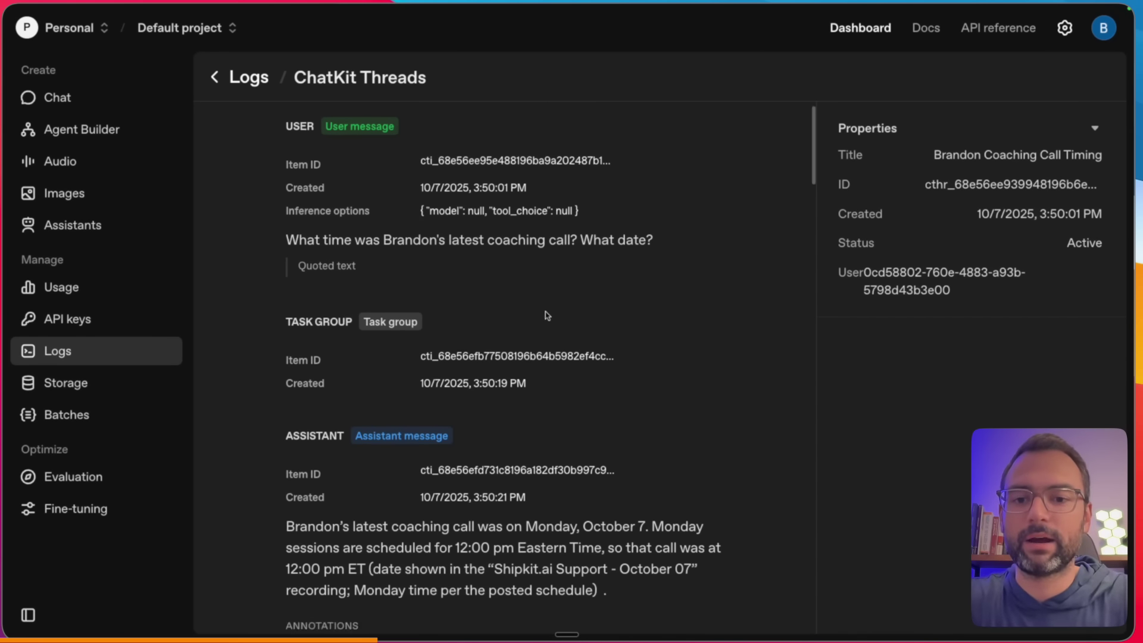
scroll(547, 316, "down", 4)
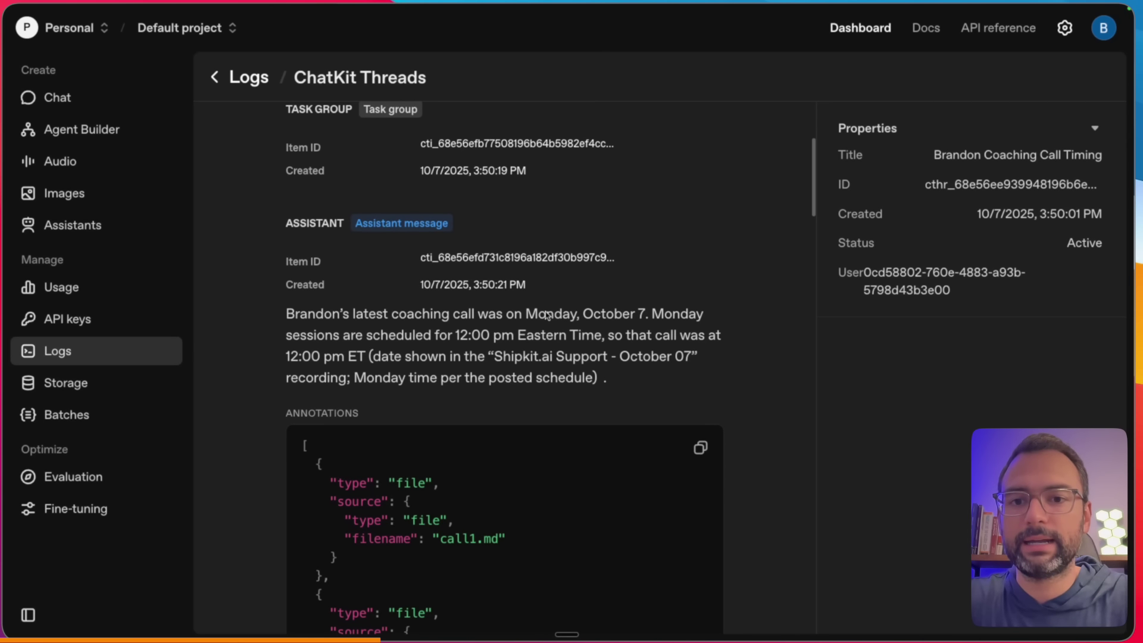
scroll(547, 315, "up", 2)
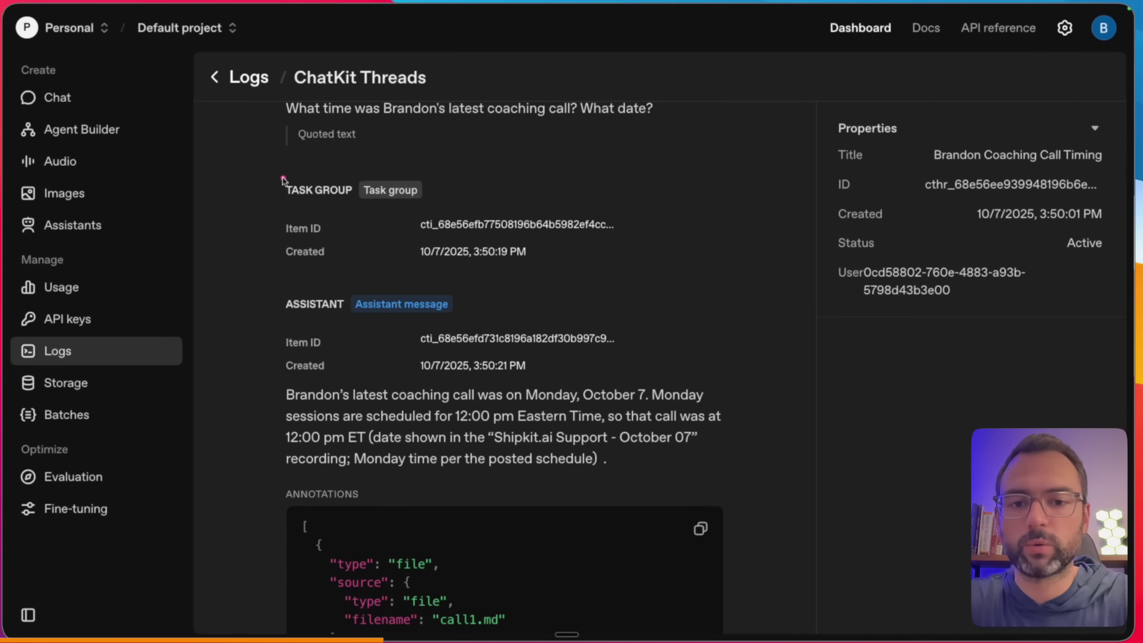
left_click_drag(283, 180, 279, 465)
scroll(298, 457, "down", 1)
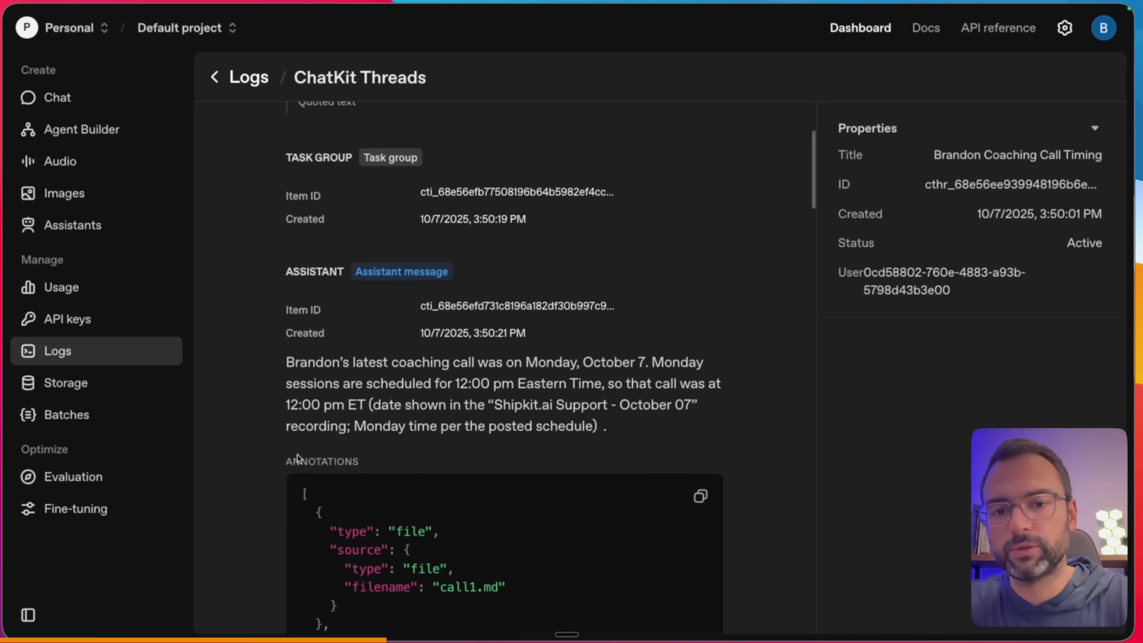
- Scroll through the thread's messages and annotations, then go back and switch to the Traces list
left_click_drag(266, 263, 266, 368)
scroll(266, 363, "down", 3)
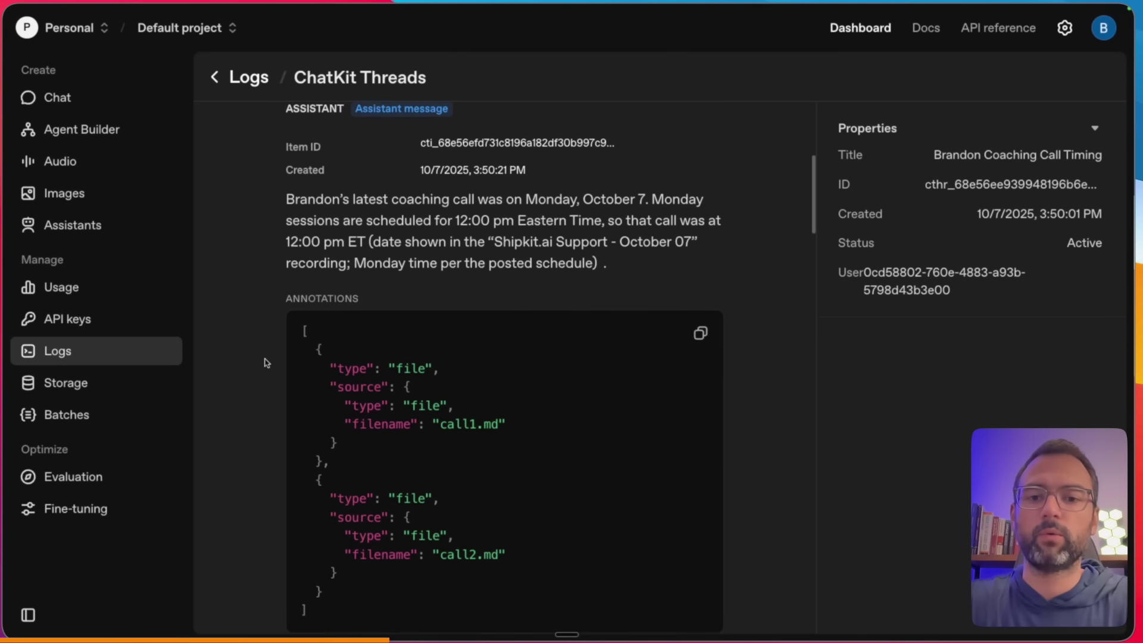
scroll(266, 363, "down", 2)
left_click_drag(269, 229, 267, 510)
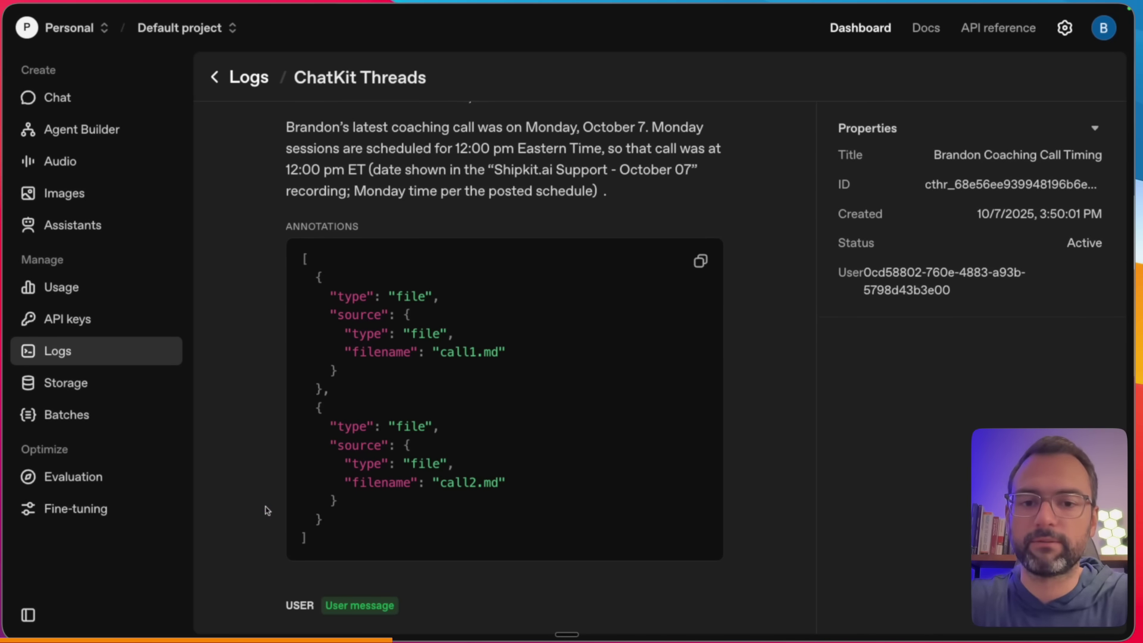
scroll(266, 510, "down", 6)
scroll(266, 507, "up", 6)
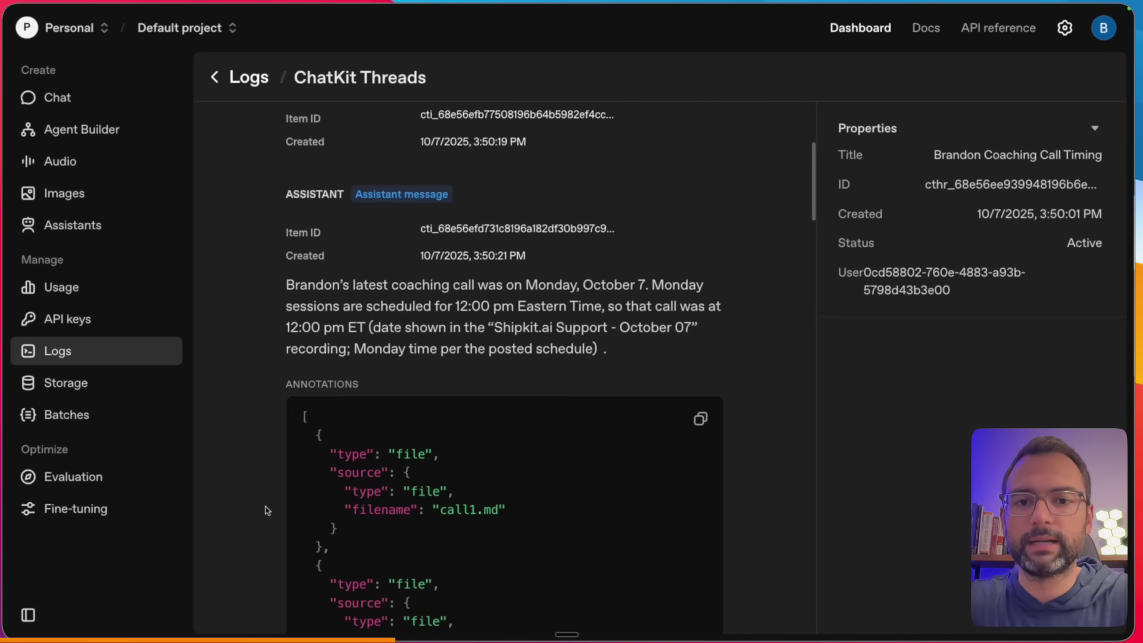
left_click_drag(250, 289, 273, 313)
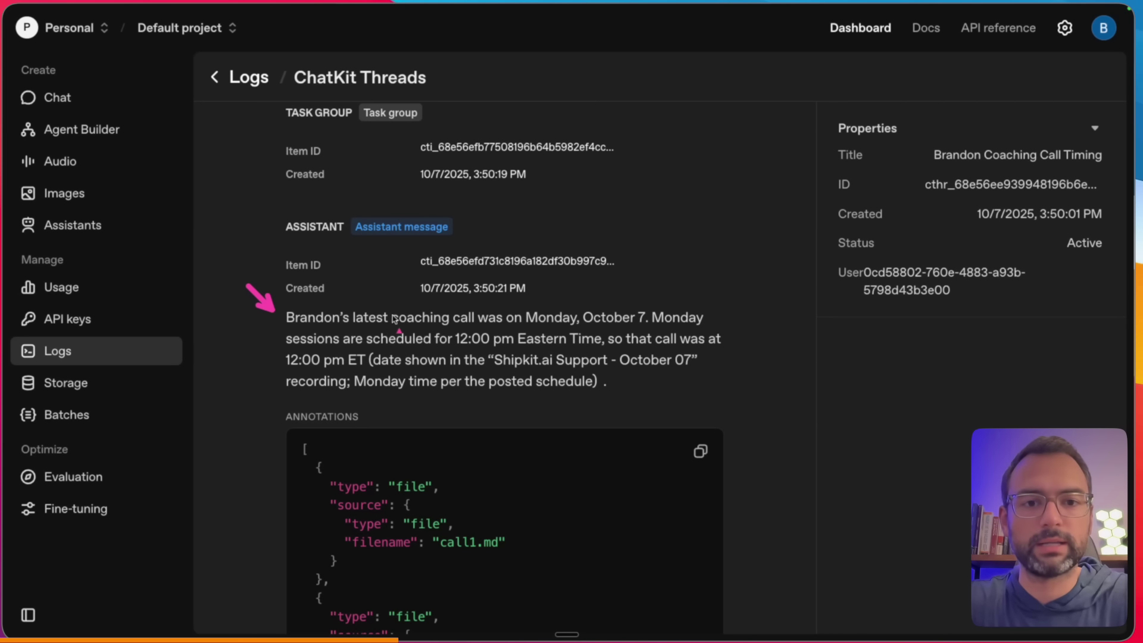
scroll(395, 320, "up", 2)
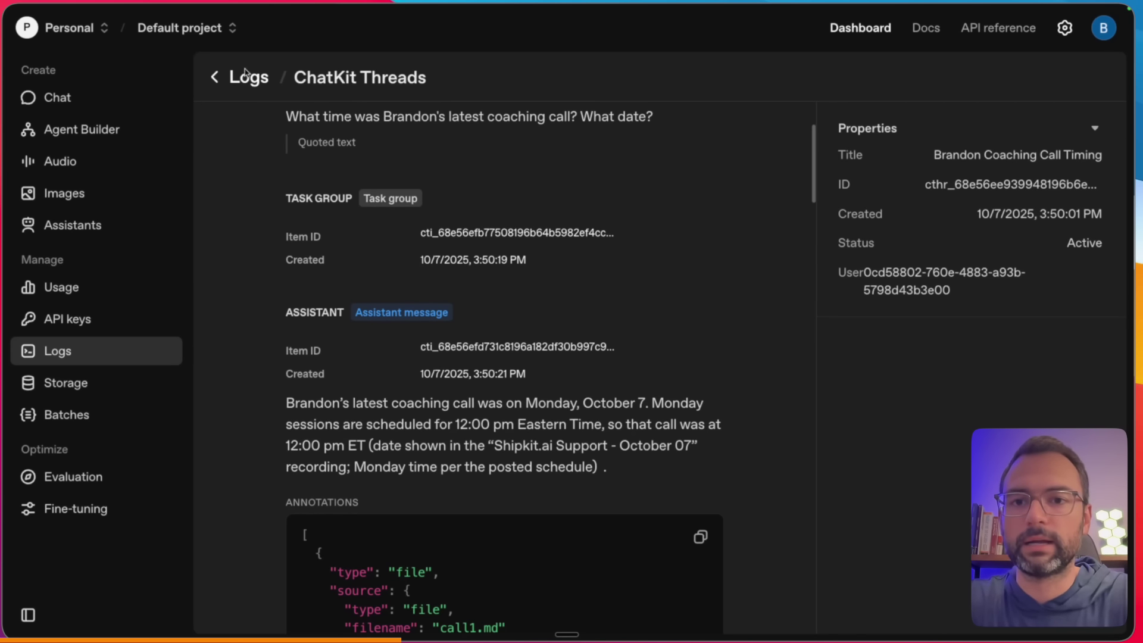
left_click(213, 77)
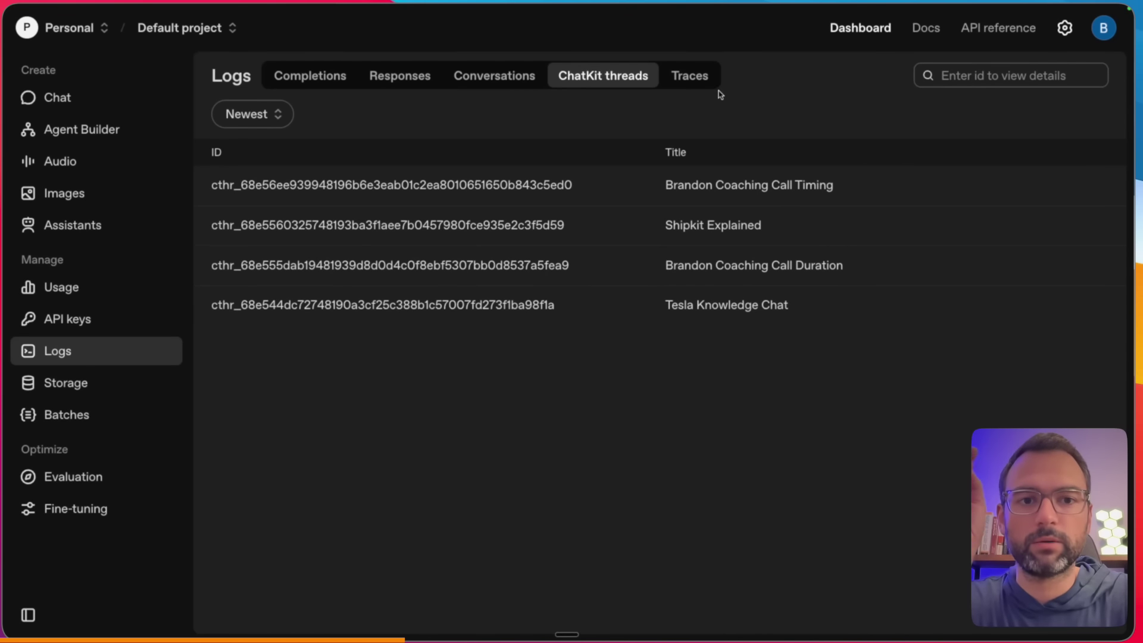
left_click(702, 83)
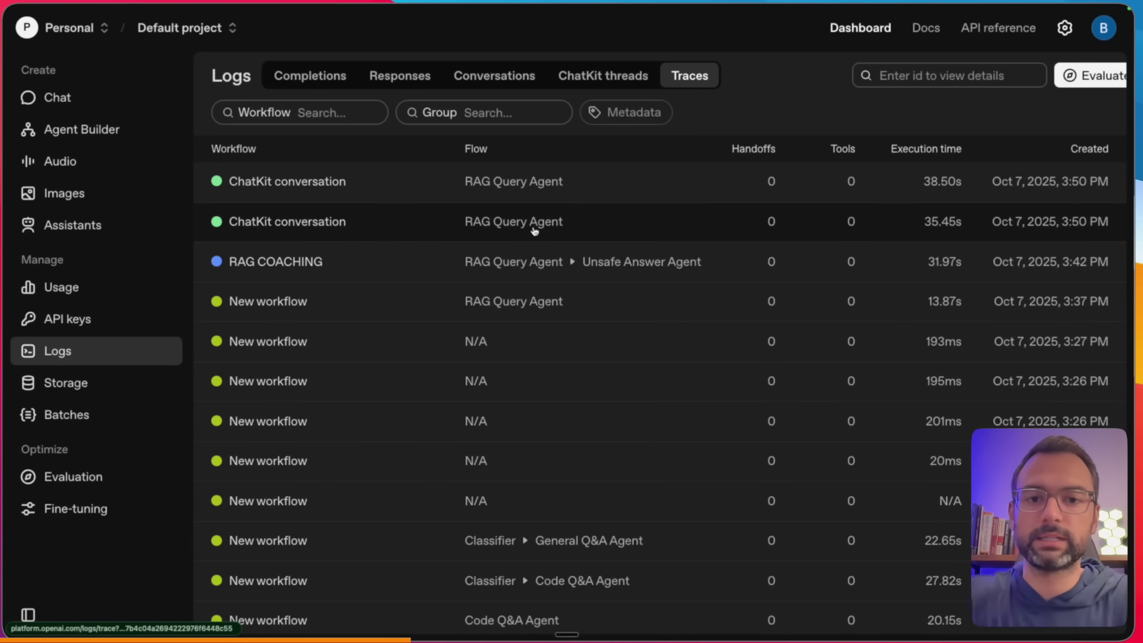
- Open the trace of the 35.45 s ChatKit conversation run from the Traces list
left_click_drag(447, 244, 597, 245)
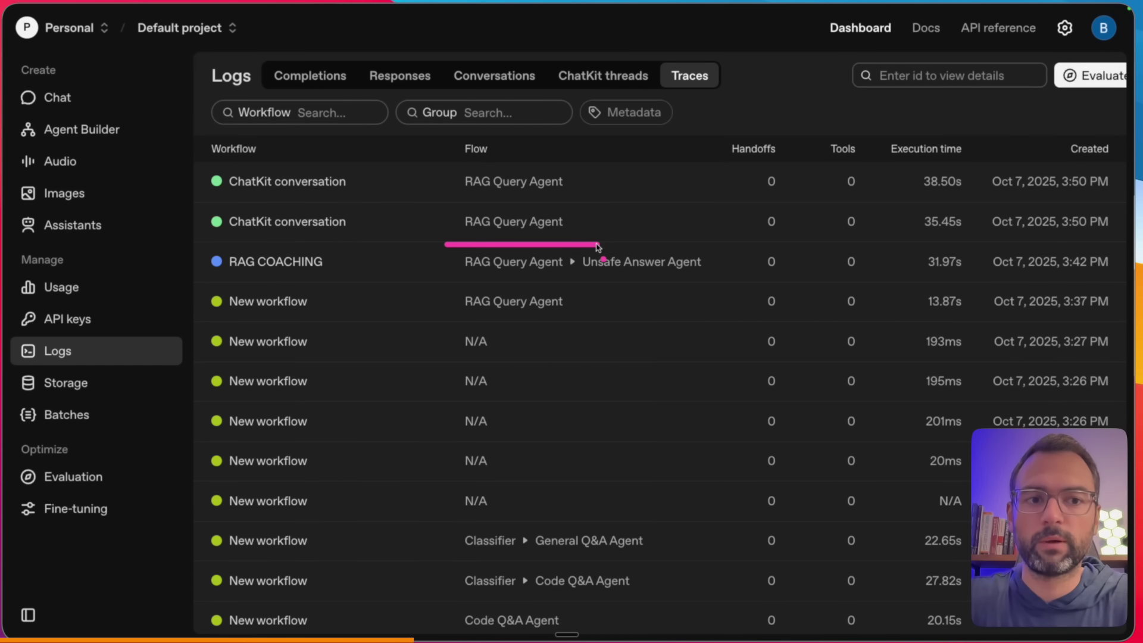
left_click_drag(212, 237, 304, 238)
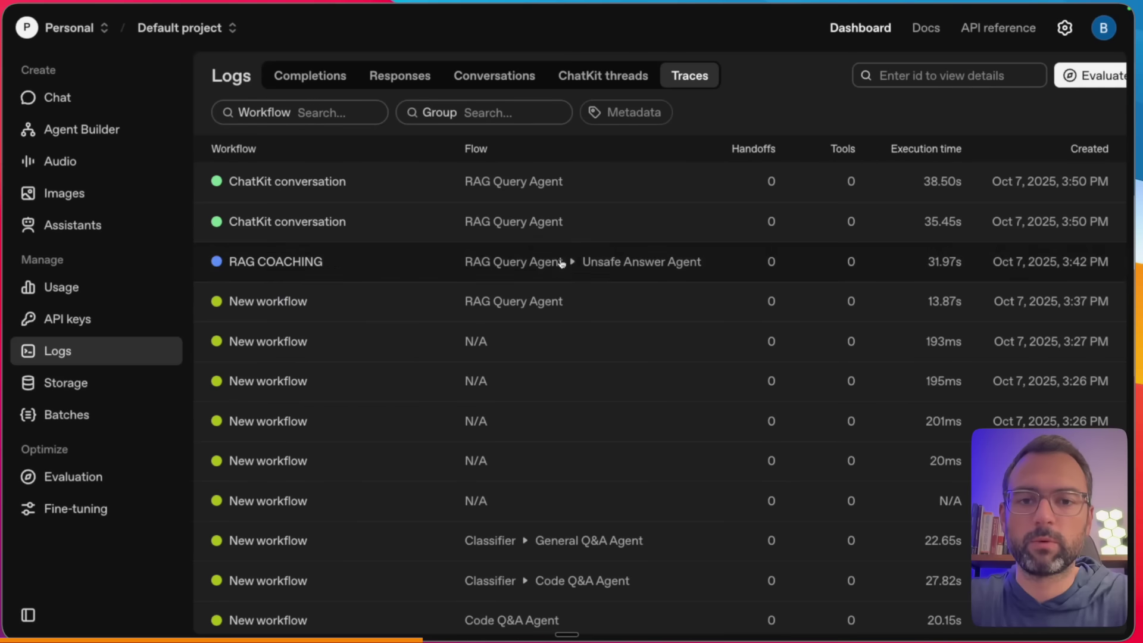
left_click(544, 225)
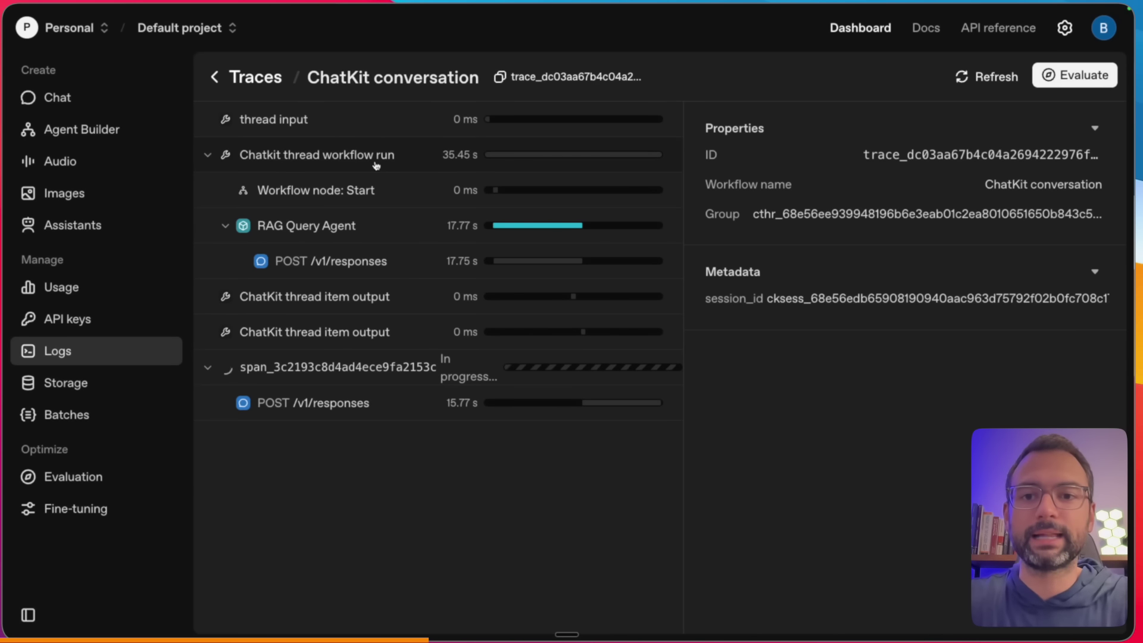
left_click(321, 201)
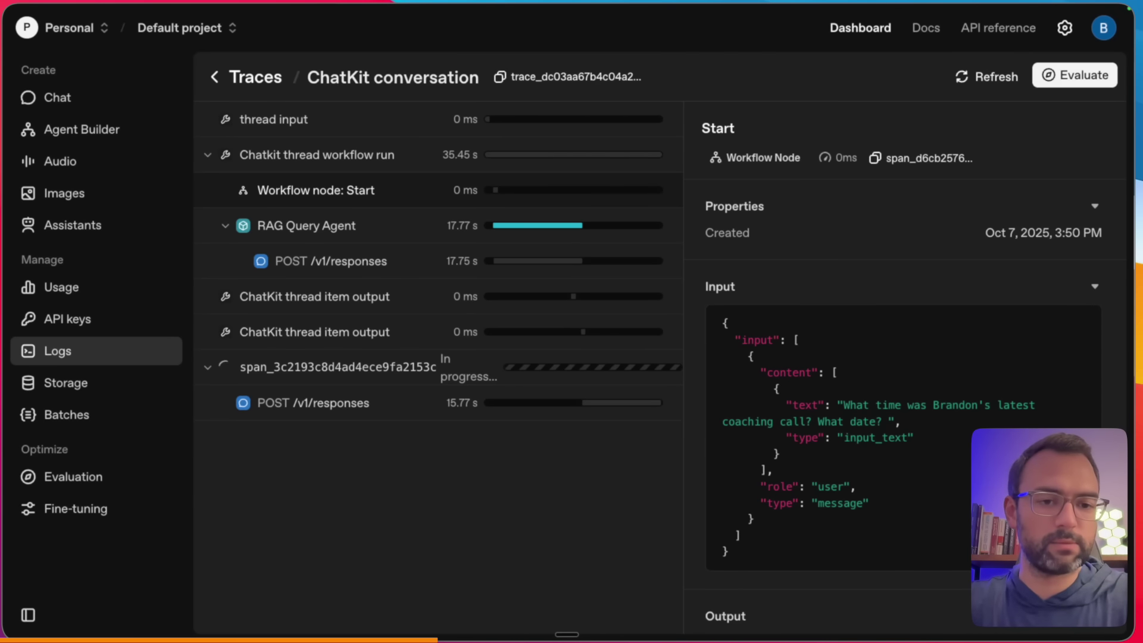
key("ctrl+plus")
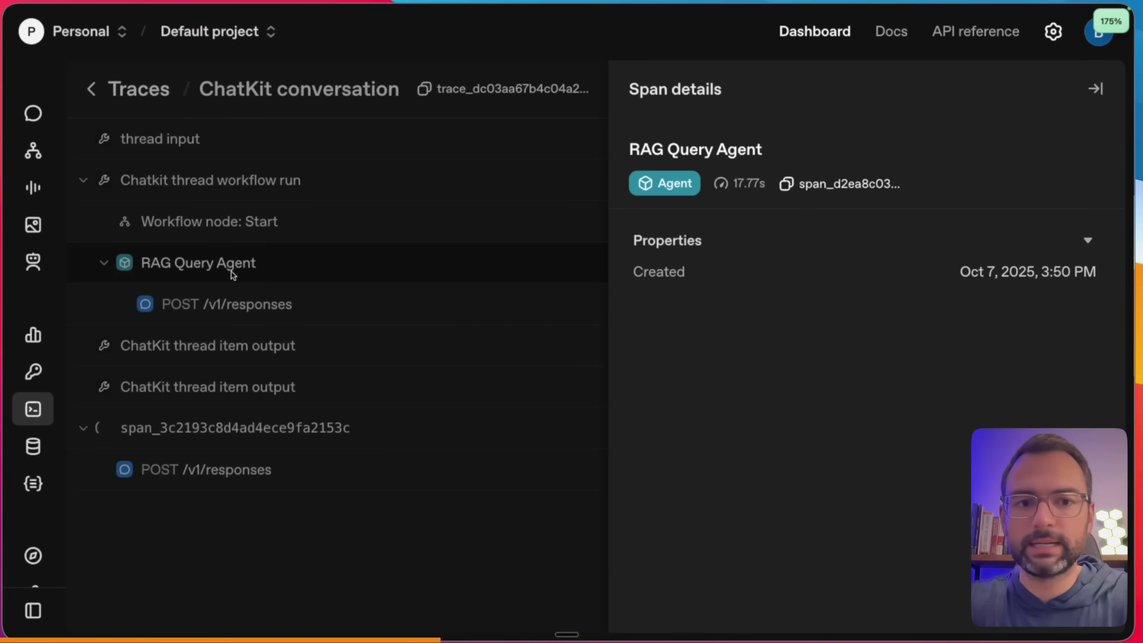
left_click(231, 272)
left_click(240, 268)
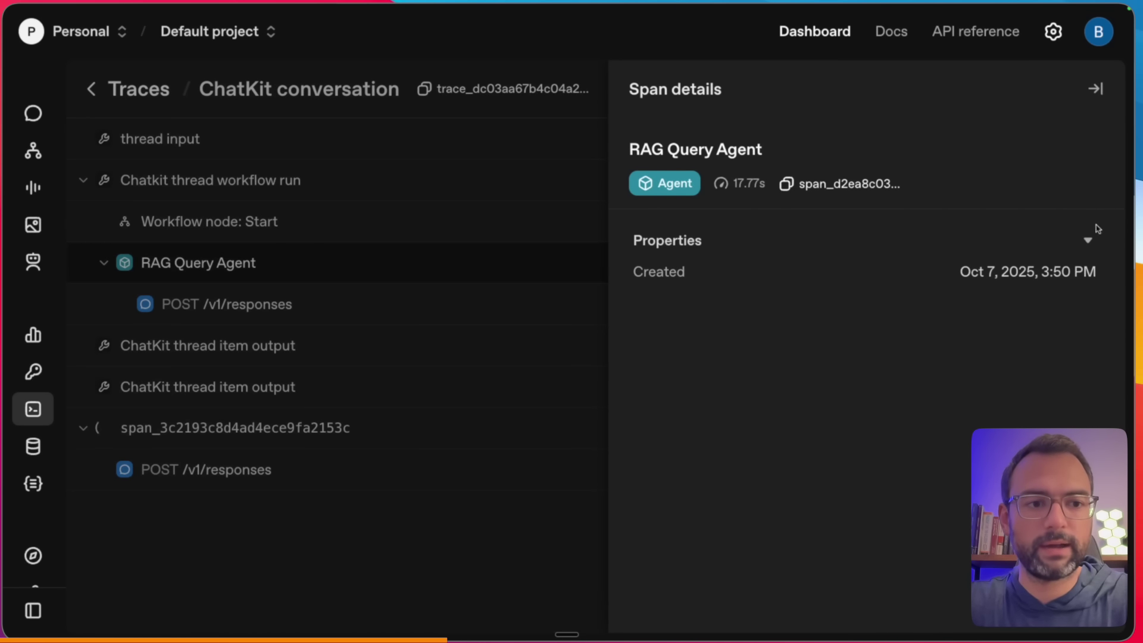
key("Escape")
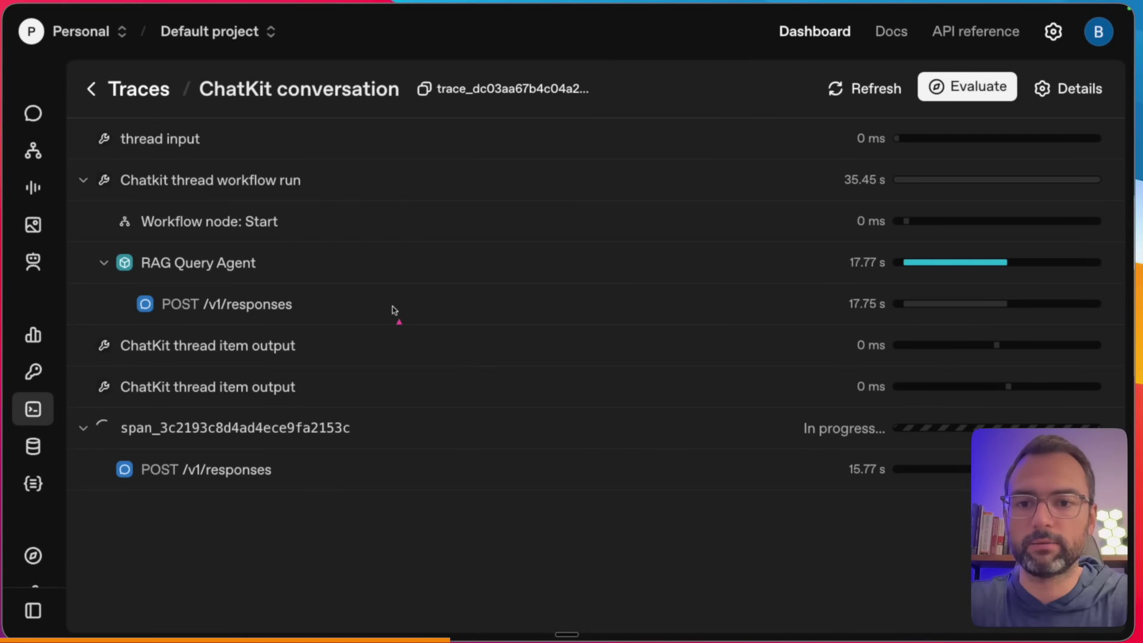
left_click_drag(190, 324, 293, 323)
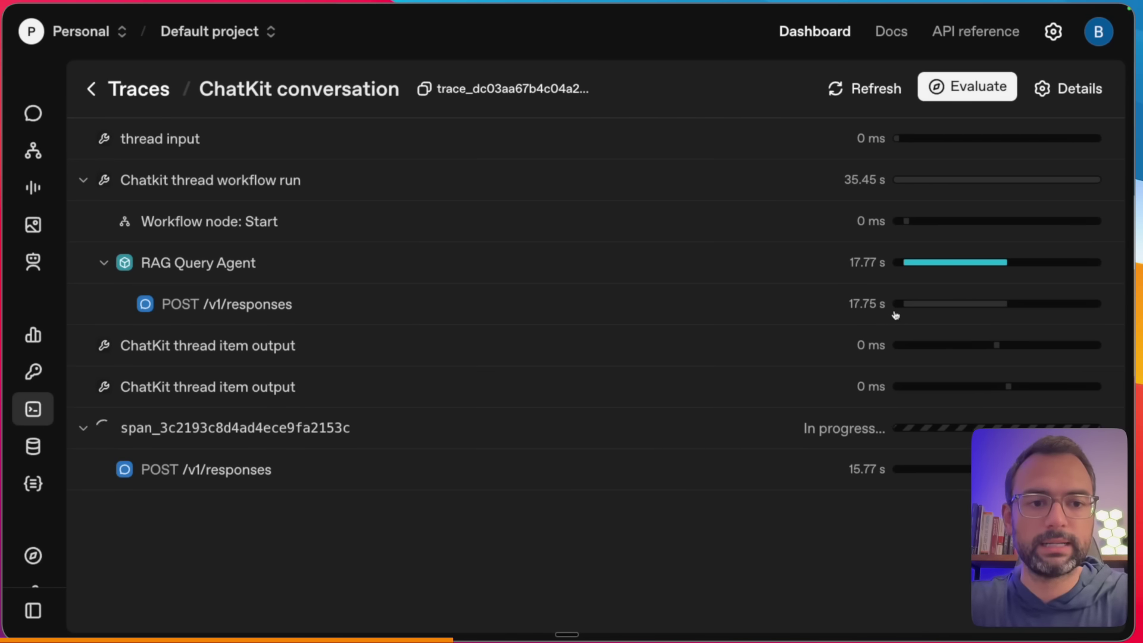
left_click(860, 303)
scroll(819, 400, "down", 3)
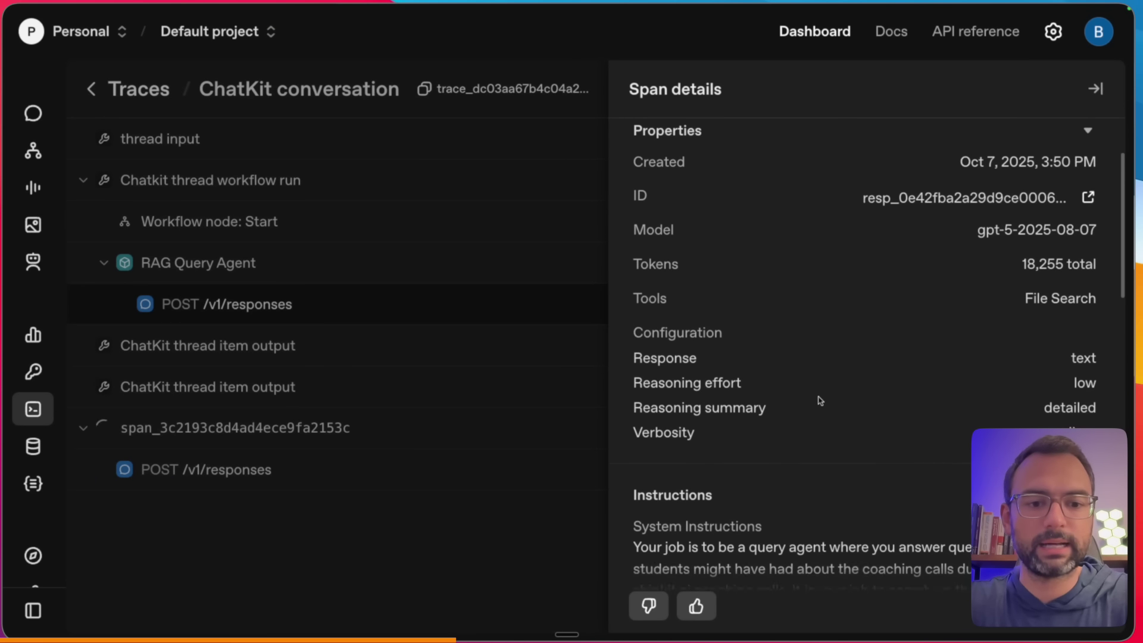
scroll(820, 401, "up", 1)
left_click_drag(613, 155, 609, 326)
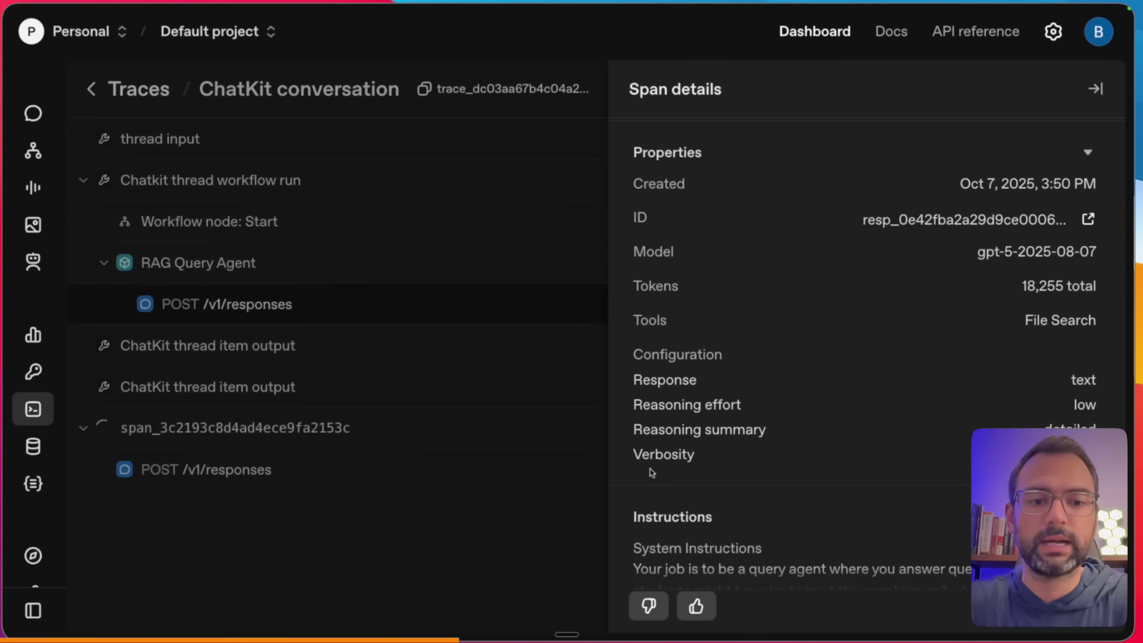
scroll(652, 473, "down", 5)
left_click_drag(615, 262, 610, 432)
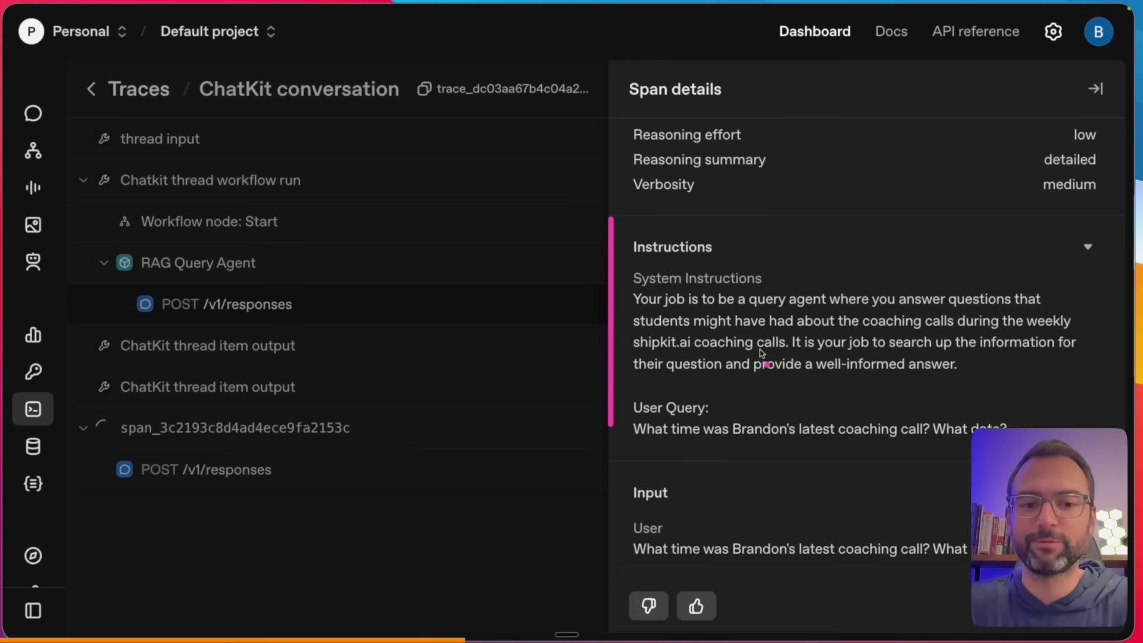
scroll(760, 352, "up", 6)
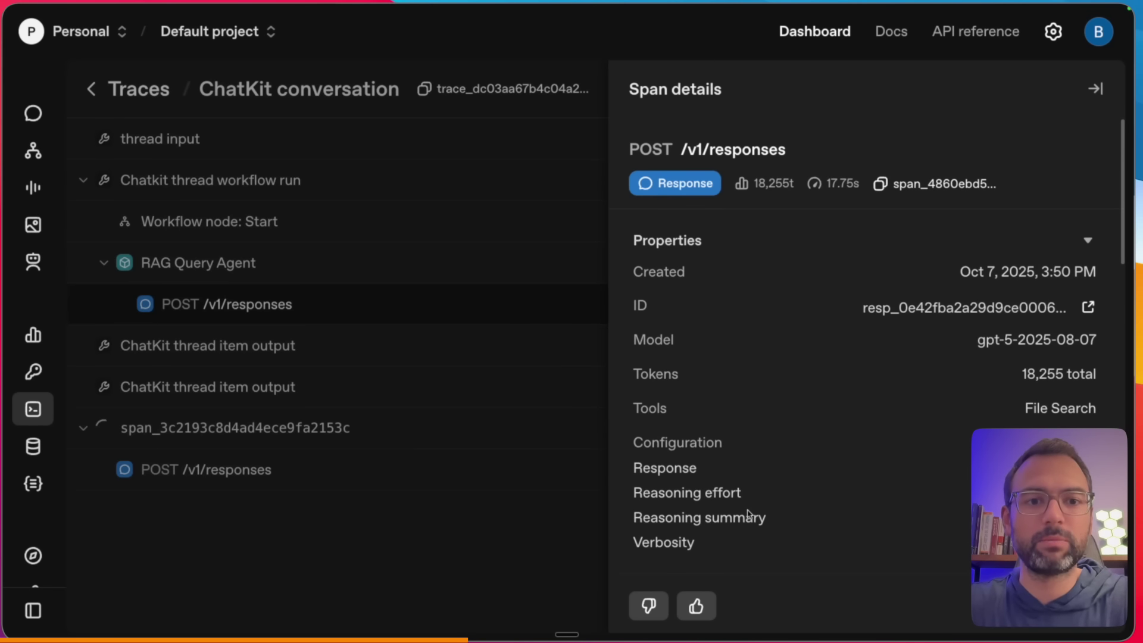
key("Escape")
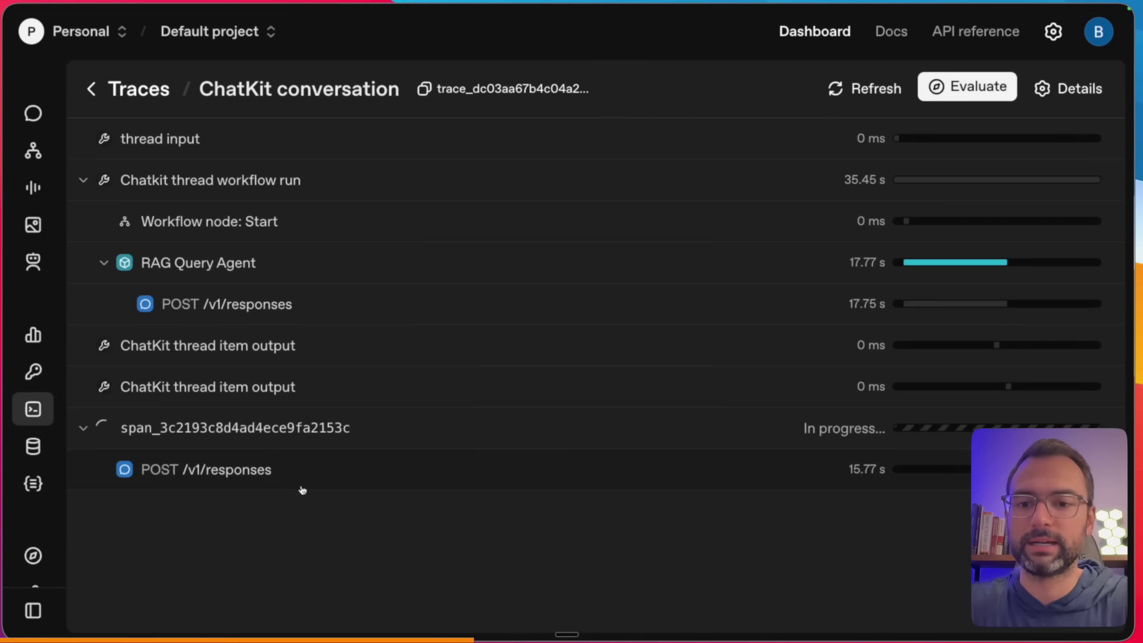
left_click_drag(488, 391, 387, 431)
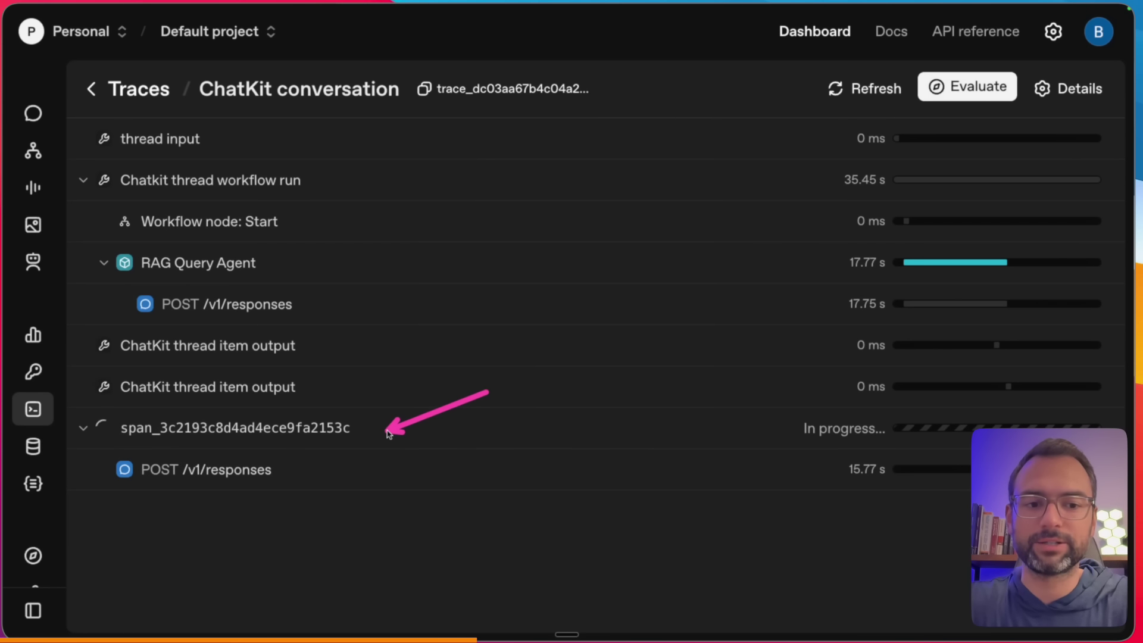
left_click_drag(671, 423, 752, 424)
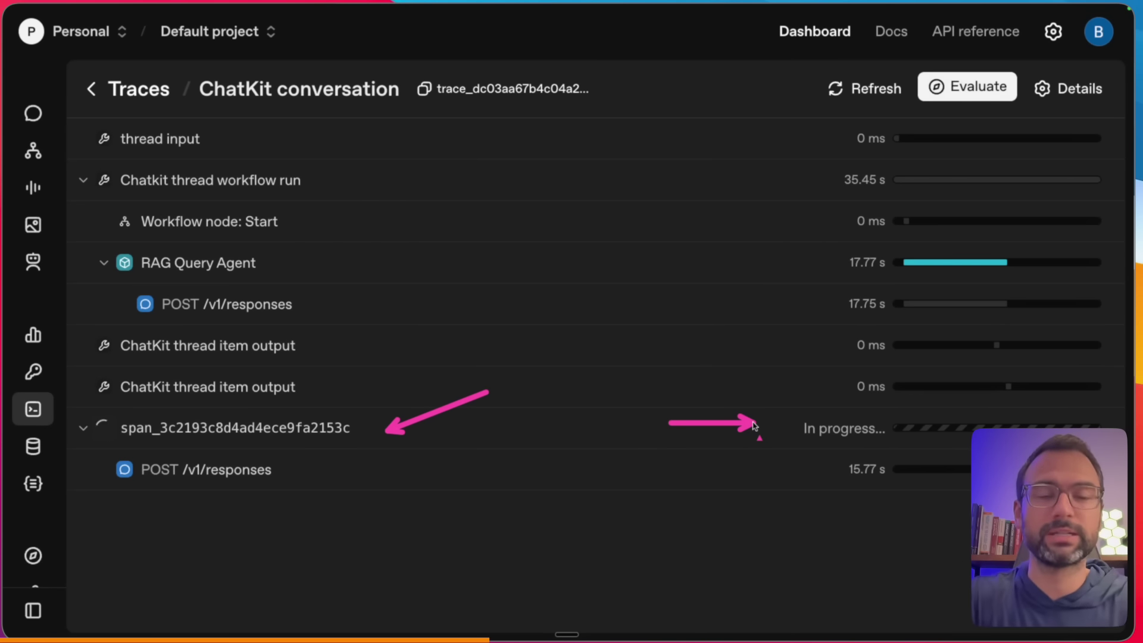
key("Escape")
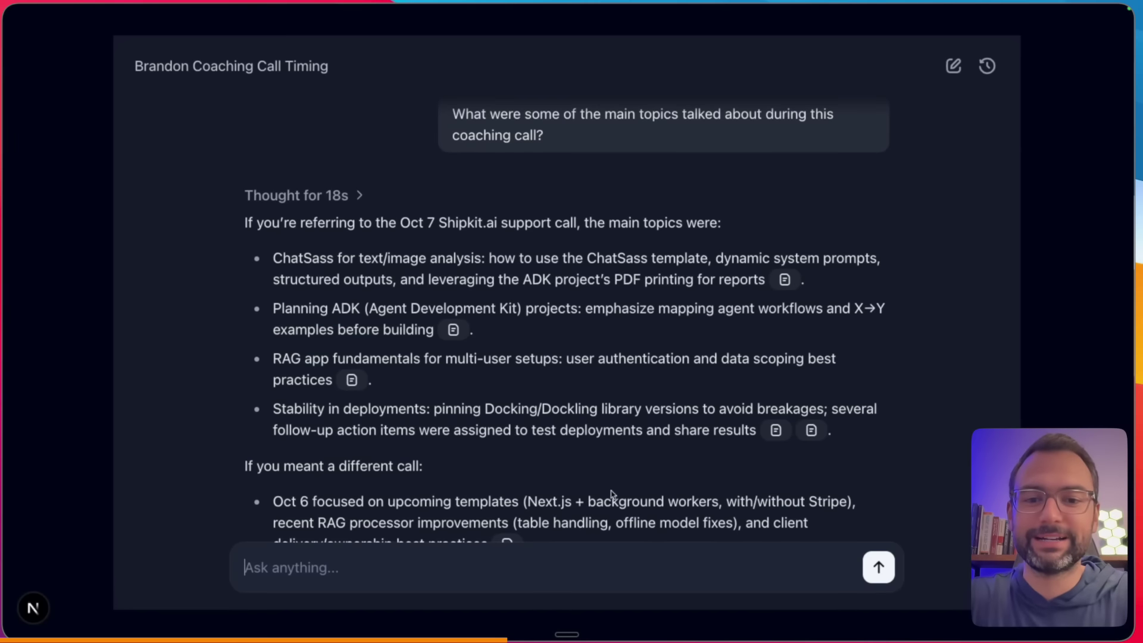
- Read through the reply summarising the Oct 7 Shipkit.ai call topics and its 3 sources
scroll(616, 486, "down", 5)
scroll(616, 487, "up", 5)
scroll(616, 483, "up", 1)
left_click_drag(279, 221, 427, 221)
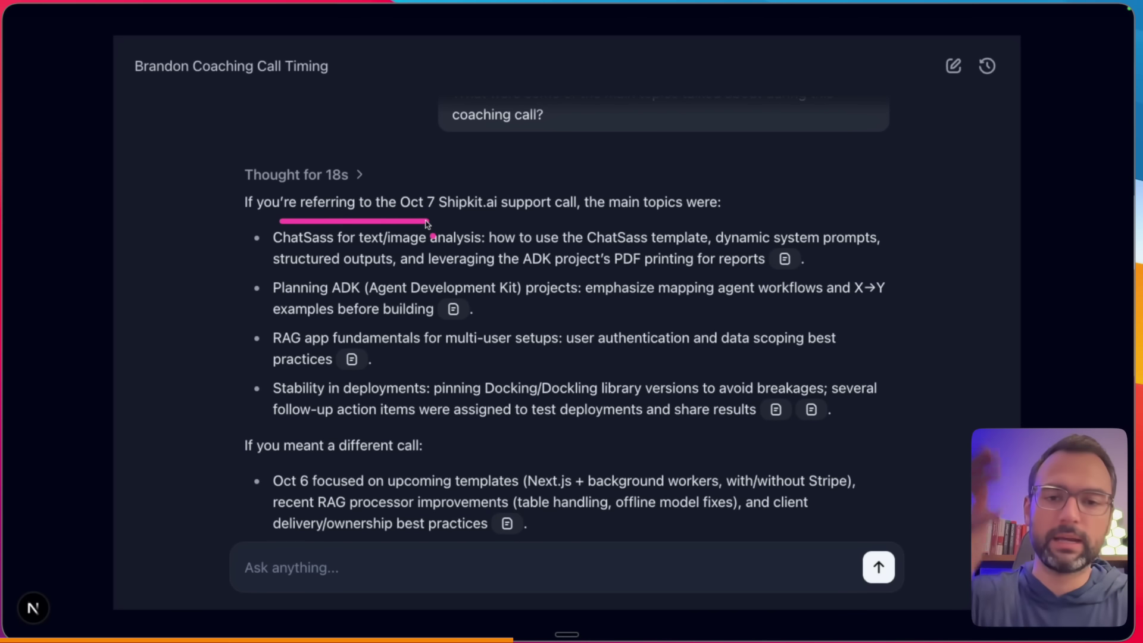
left_click_drag(248, 215, 247, 434)
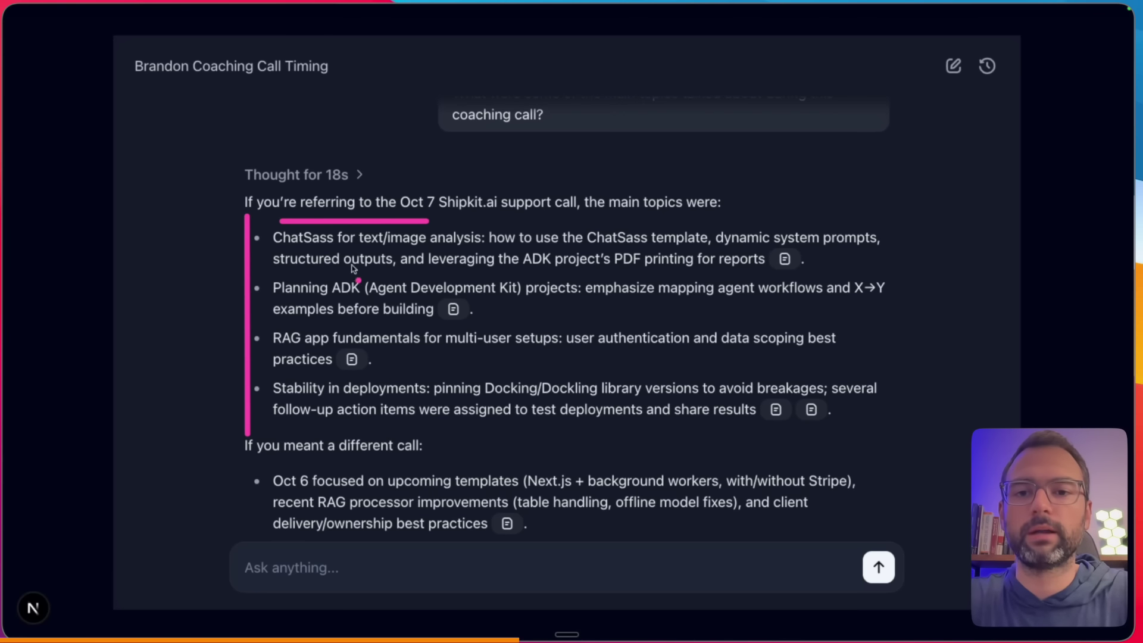
left_click_drag(274, 318, 342, 320)
left_click_drag(284, 367, 340, 368)
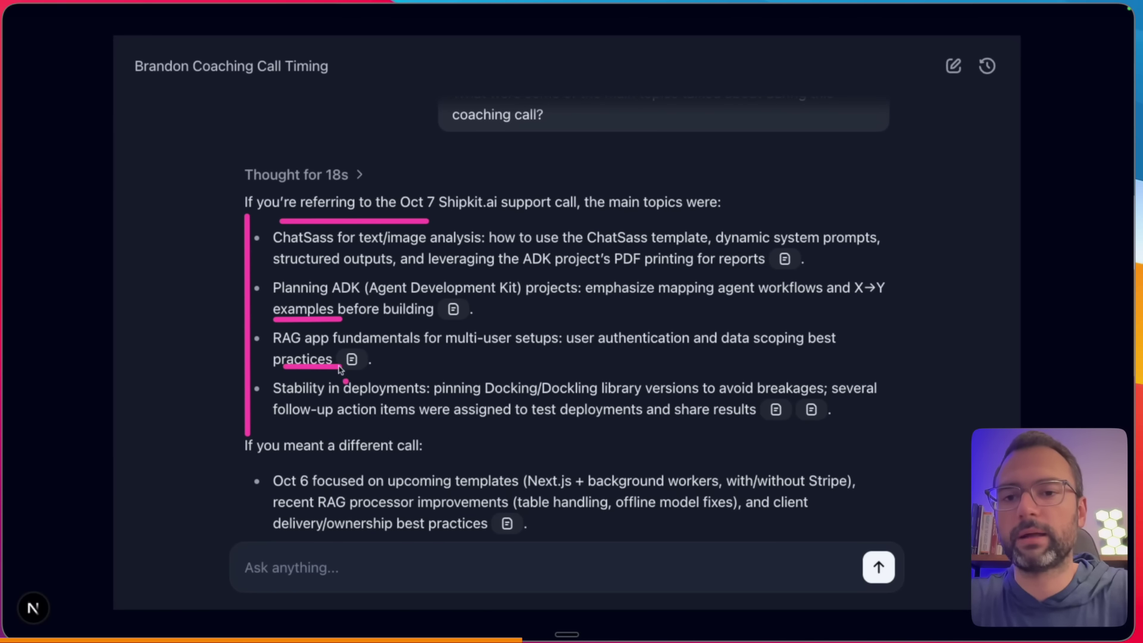
left_click_drag(271, 273, 373, 275)
scroll(370, 354, "down", 3)
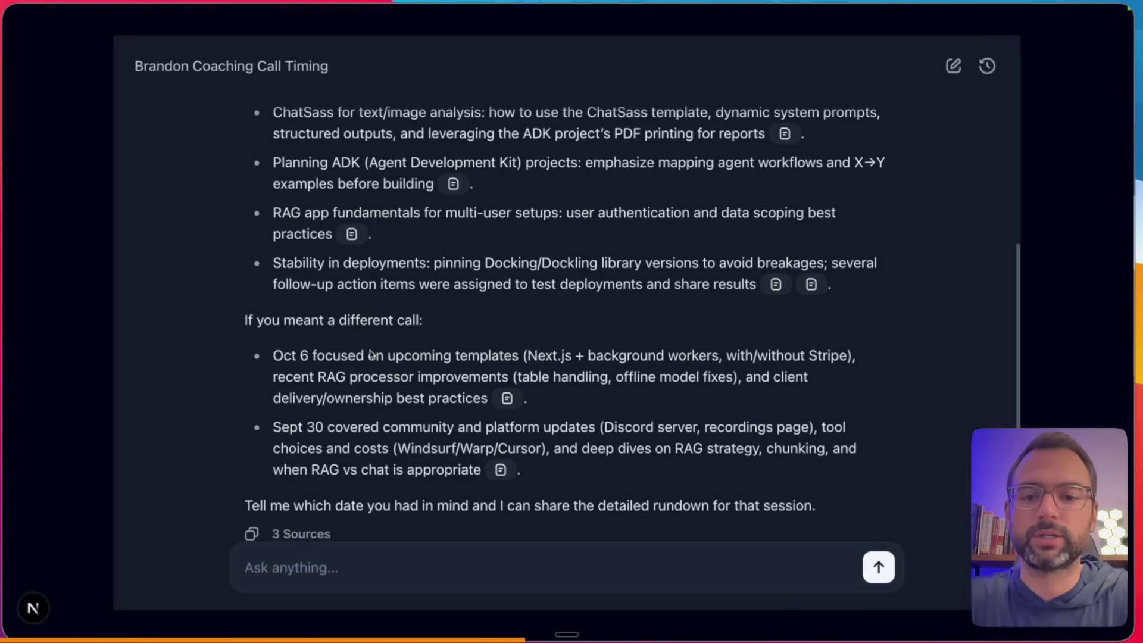
scroll(370, 354, "down", 2)
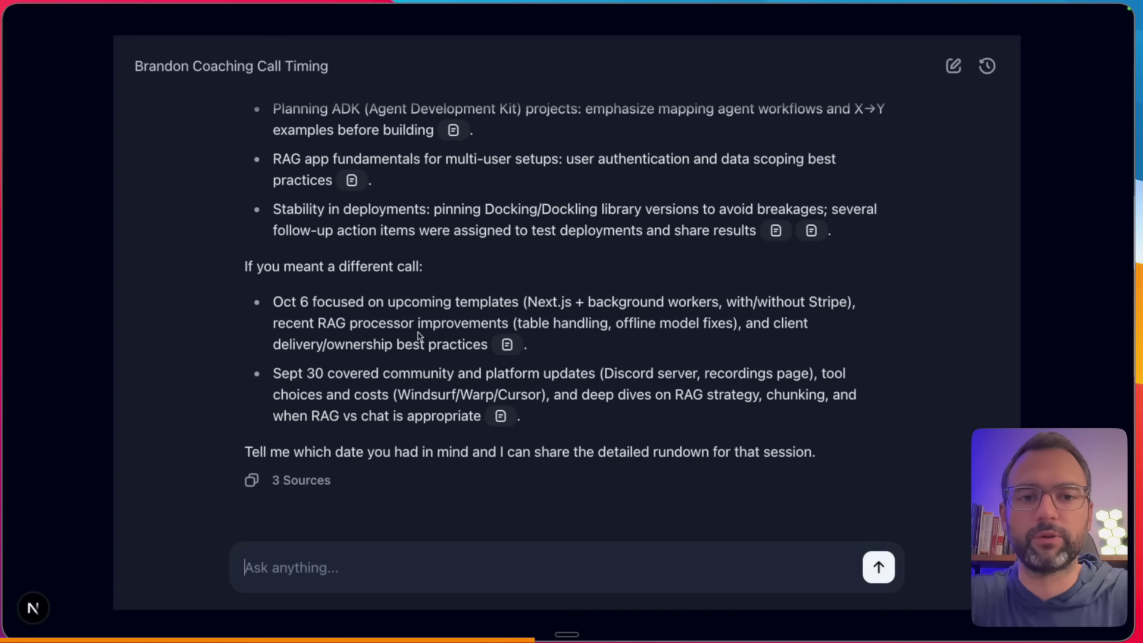
scroll(490, 295, "up", 5)
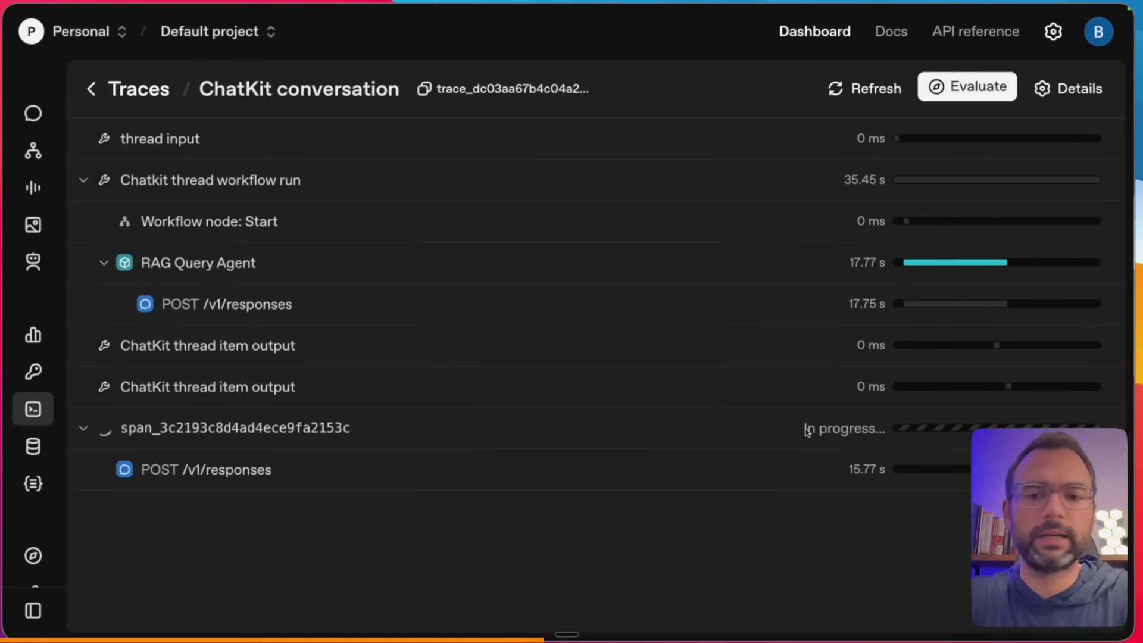
- Exit full-screen mode and open the RAG COACHING workflow from Agent Builder
key("ctrl+super+f")
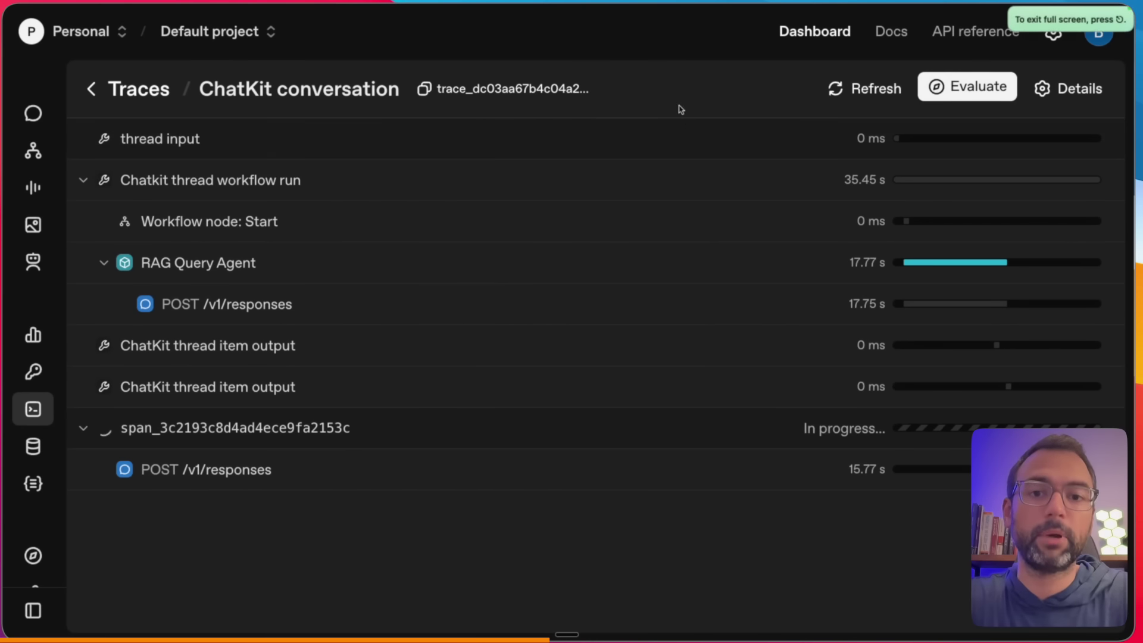
key("alt+Tab")
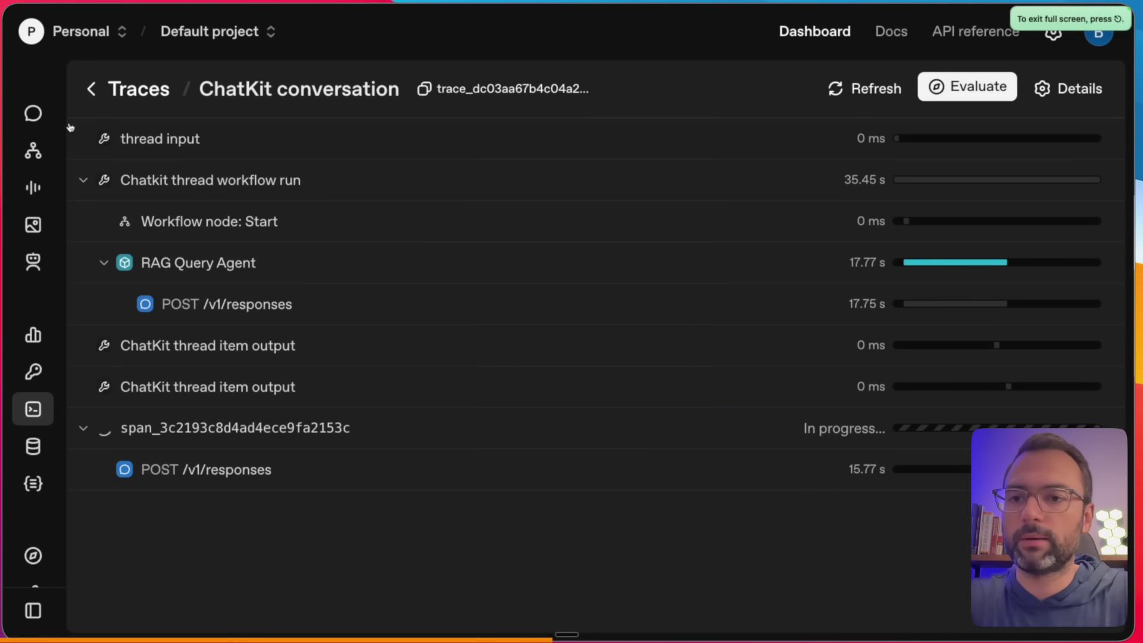
left_click(43, 146)
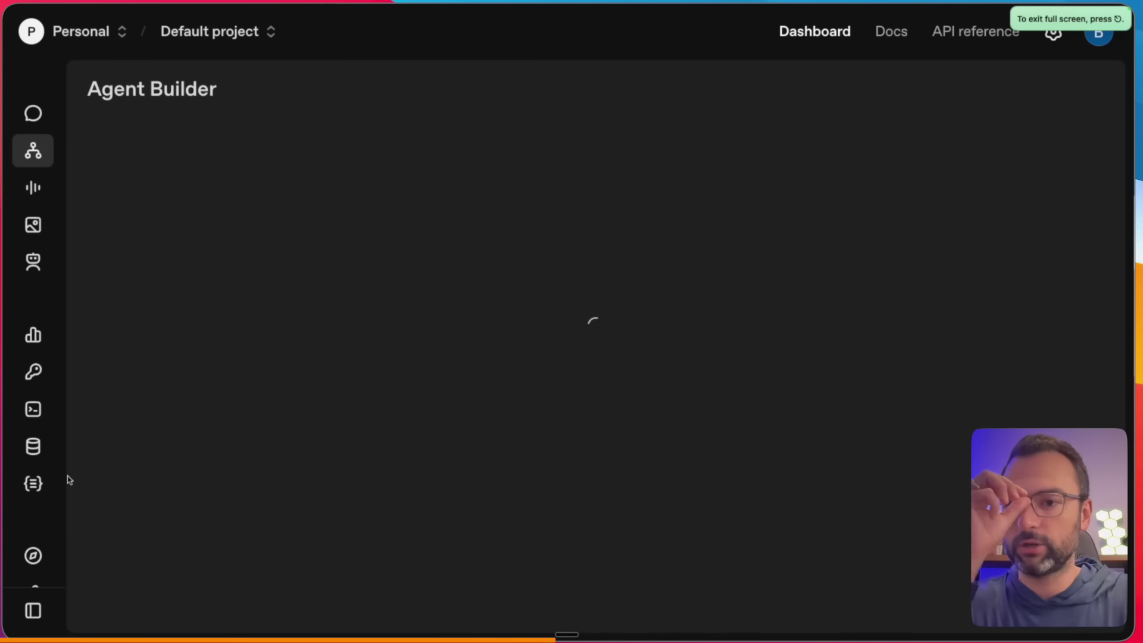
left_click(274, 464)
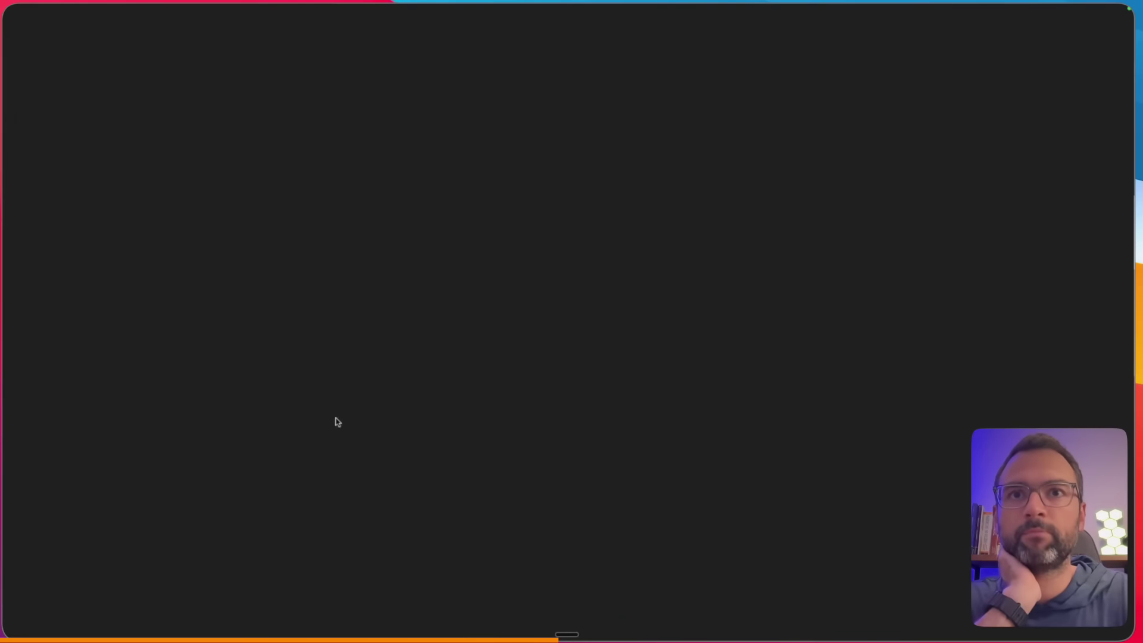
left_click_drag(763, 489, 595, 482)
- Inspect the Result Agent's instructions and compare them with the chat app's answer
left_click(839, 275)
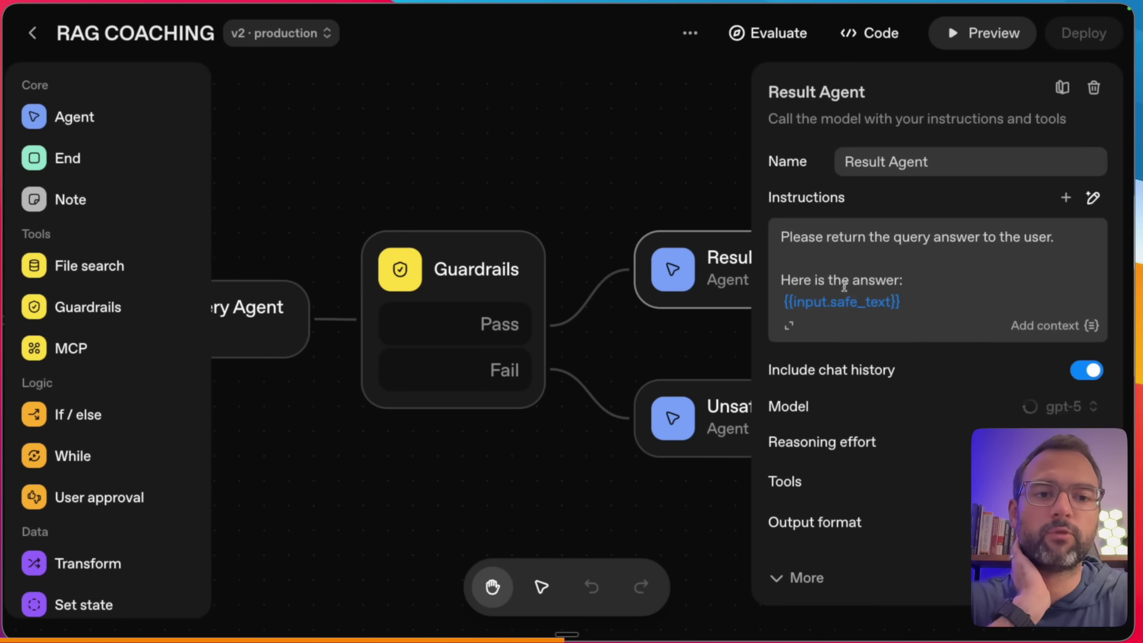
scroll(861, 283, "down", 2)
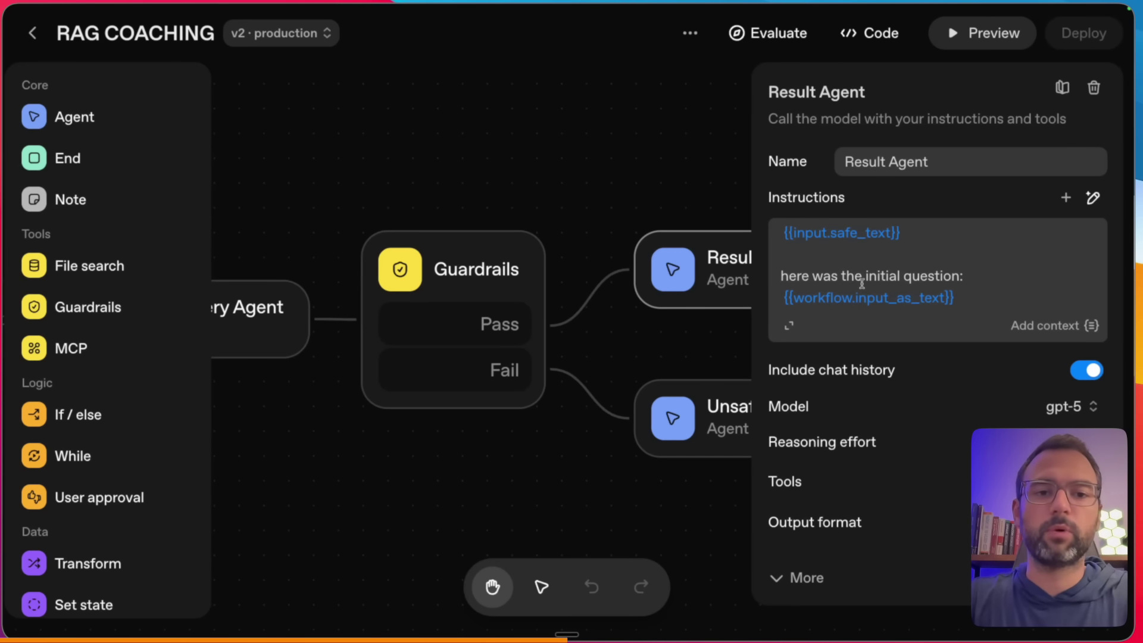
key("alt+Tab")
key("alt+Tab")
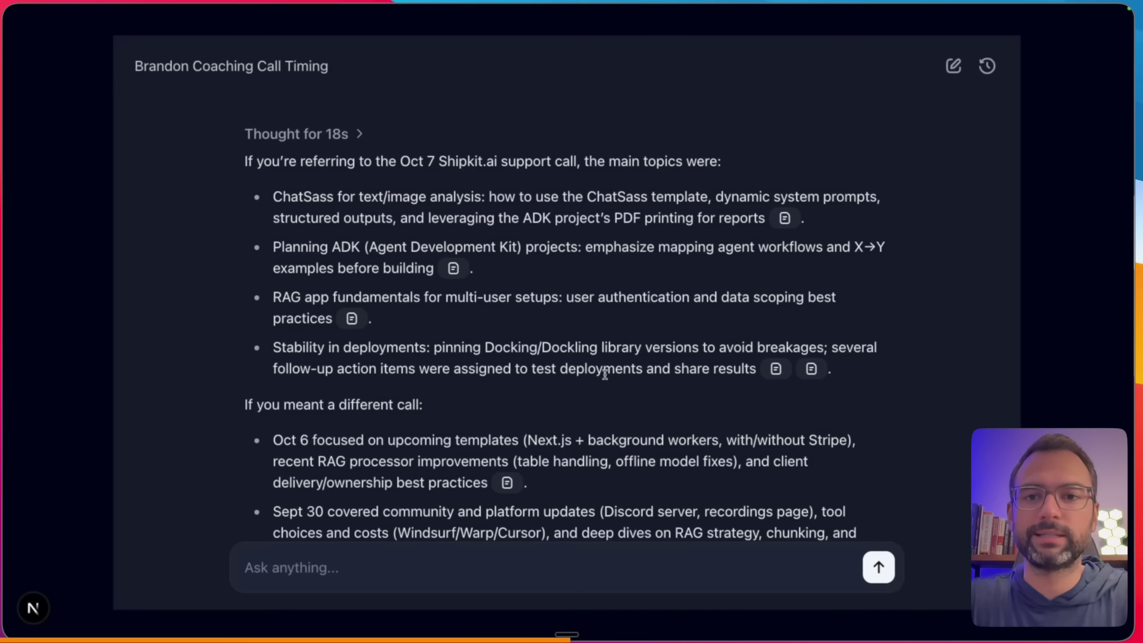
left_click_drag(288, 130, 351, 212)
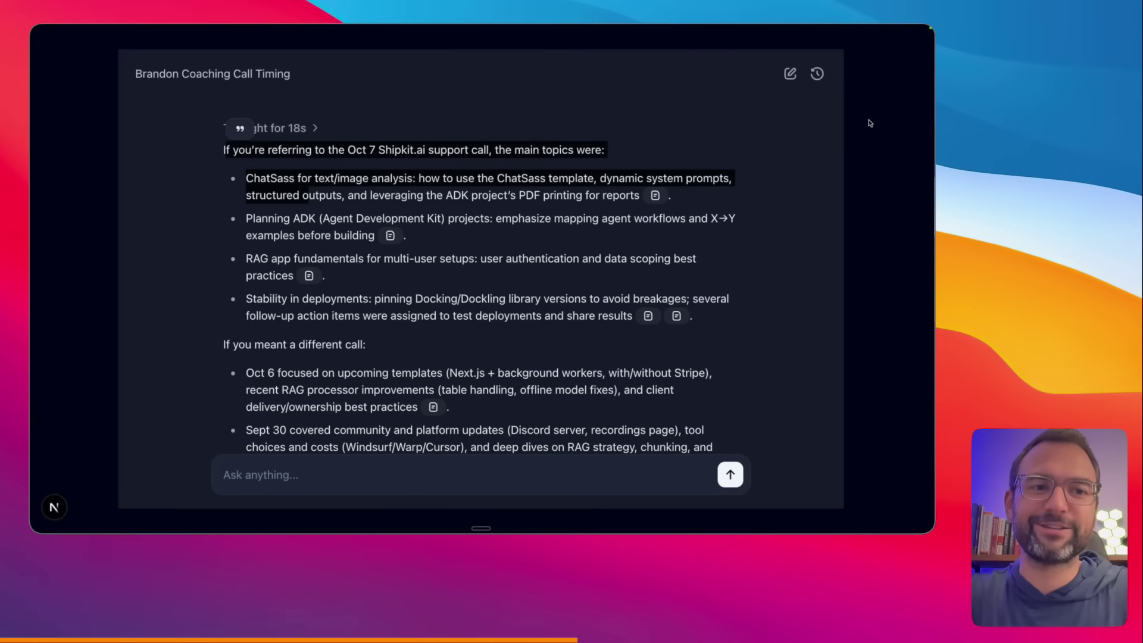
key("alt+Tab")
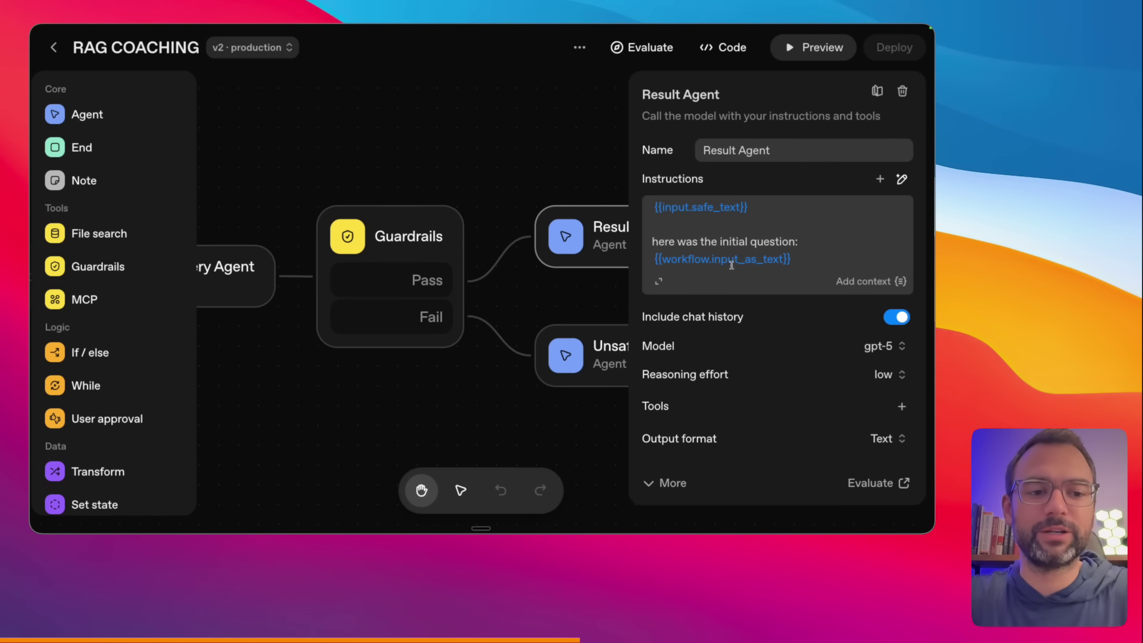
- Change the Result Agent's output format from Text to Widget
left_click_drag(654, 459, 725, 459)
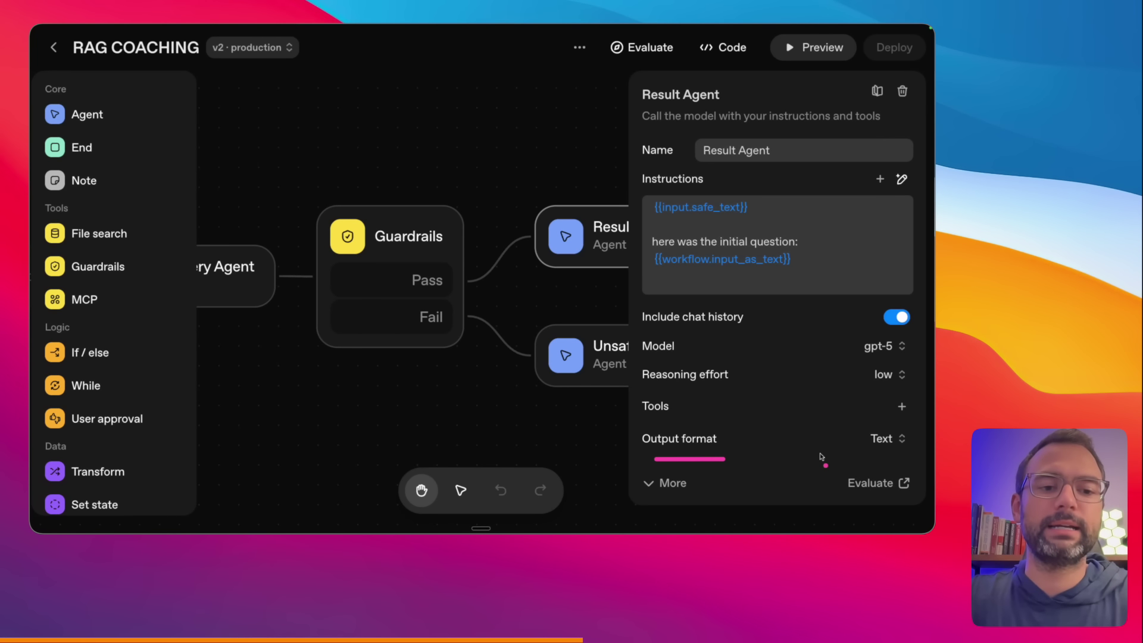
left_click_drag(835, 452, 914, 452)
left_click(896, 439)
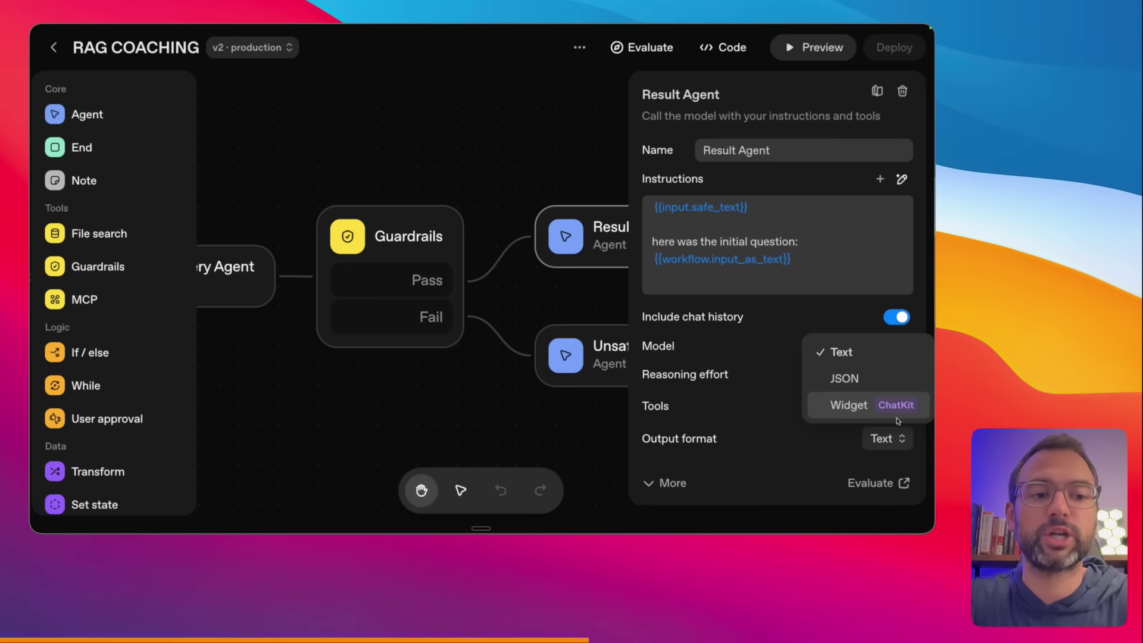
left_click_drag(878, 416, 911, 417)
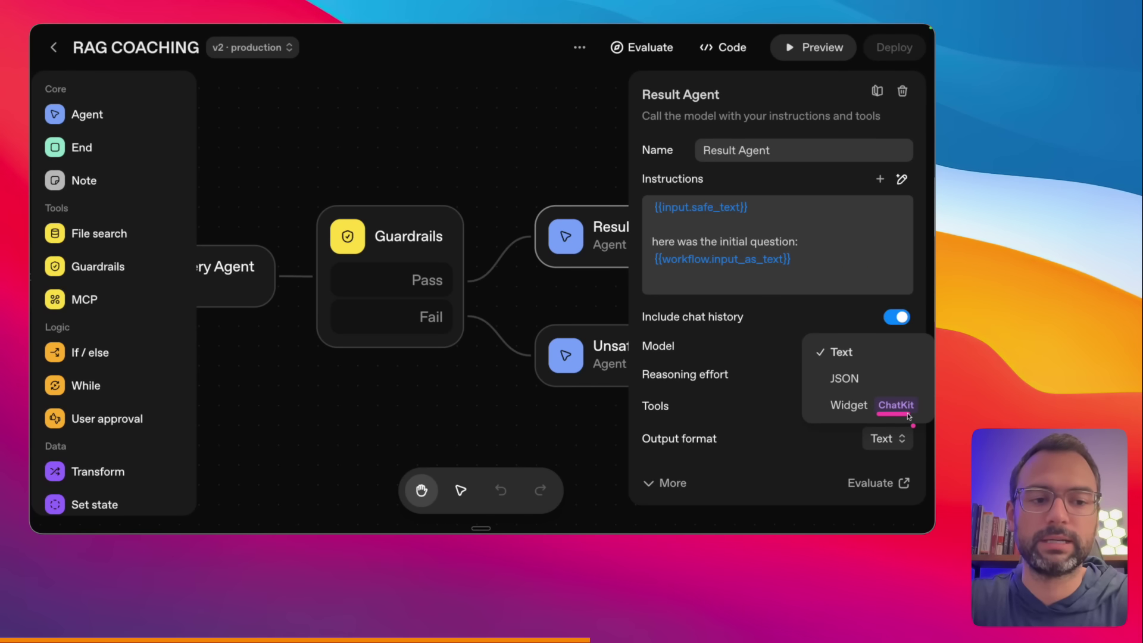
left_click(857, 407)
scroll(682, 458, "down", 1)
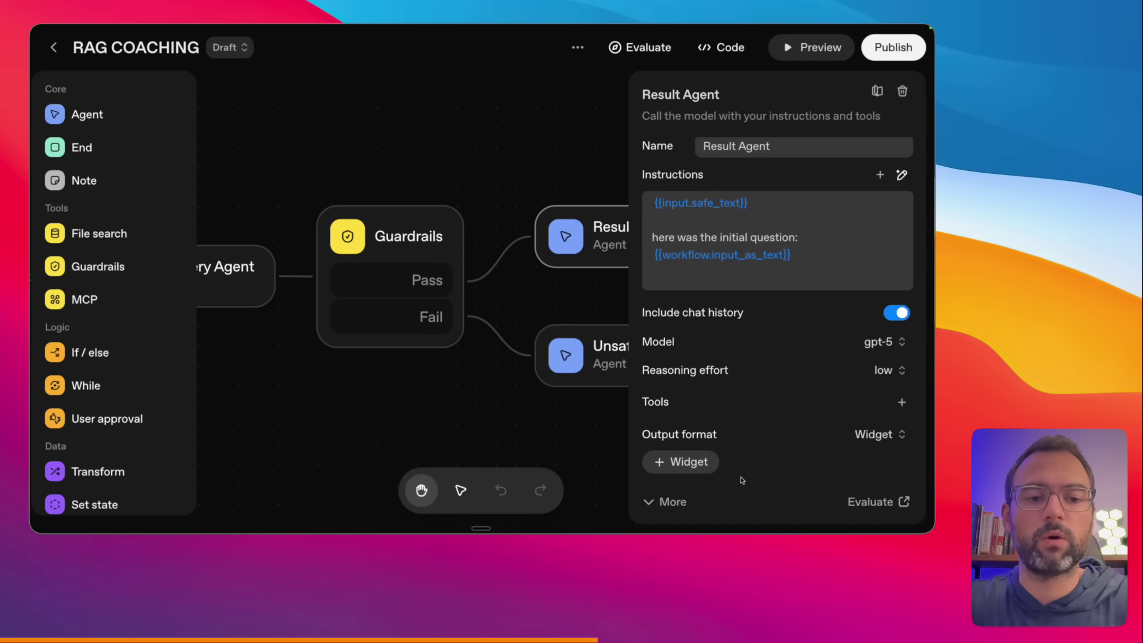
- Start a new widget for the Result Agent in Widget Builder and dictate its description
left_click(690, 462)
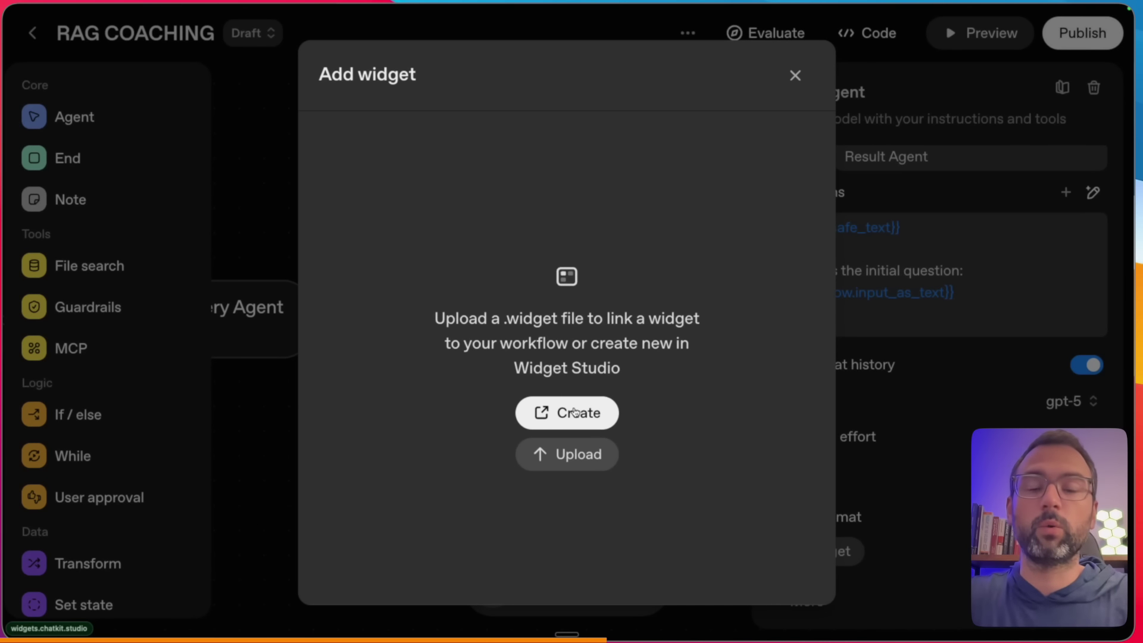
mouse_move(702, 353)
left_mouse_down()
mouse_move(815, 538)
mouse_move(866, 552)
left_mouse_up()
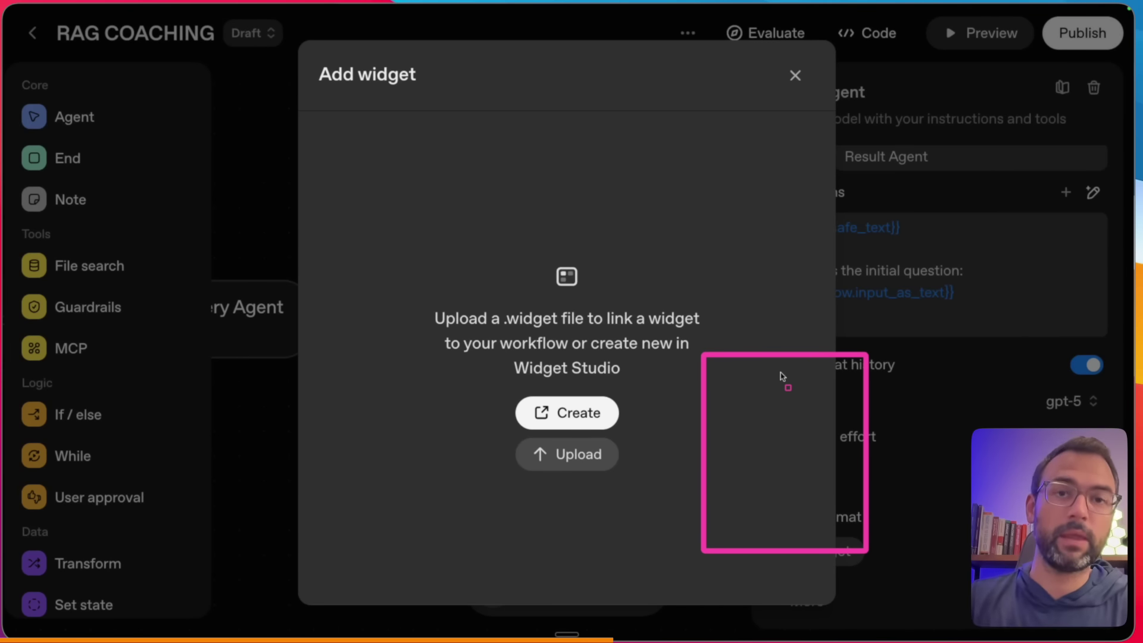
mouse_move(705, 394)
left_mouse_down()
mouse_move(875, 396)
mouse_move(866, 399)
left_mouse_up()
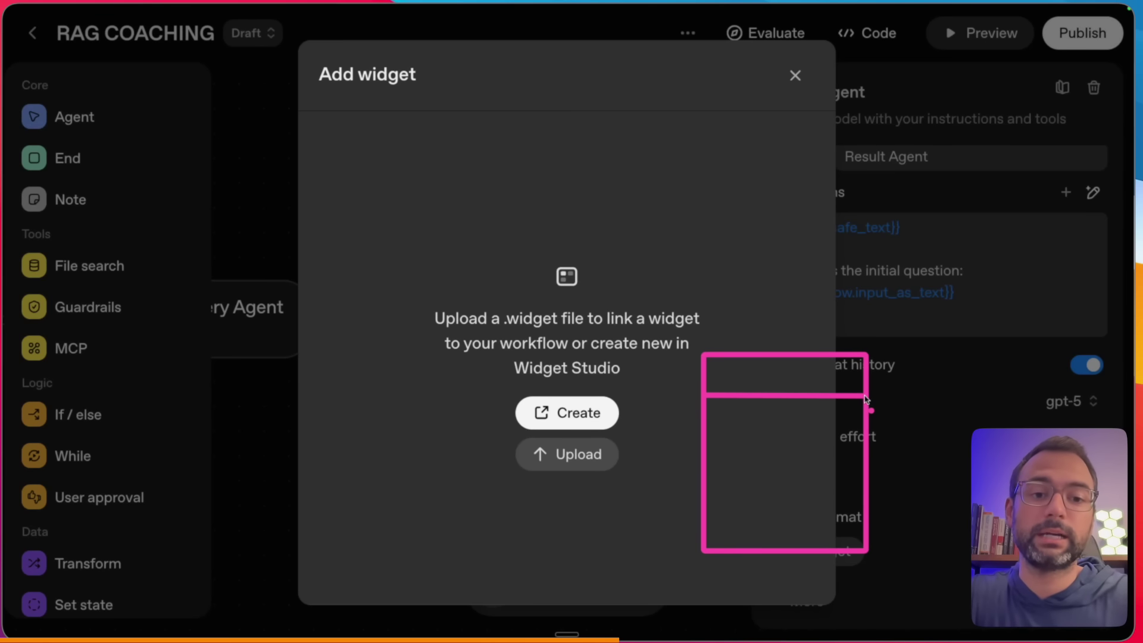
left_click(570, 412)
key("fn+space")
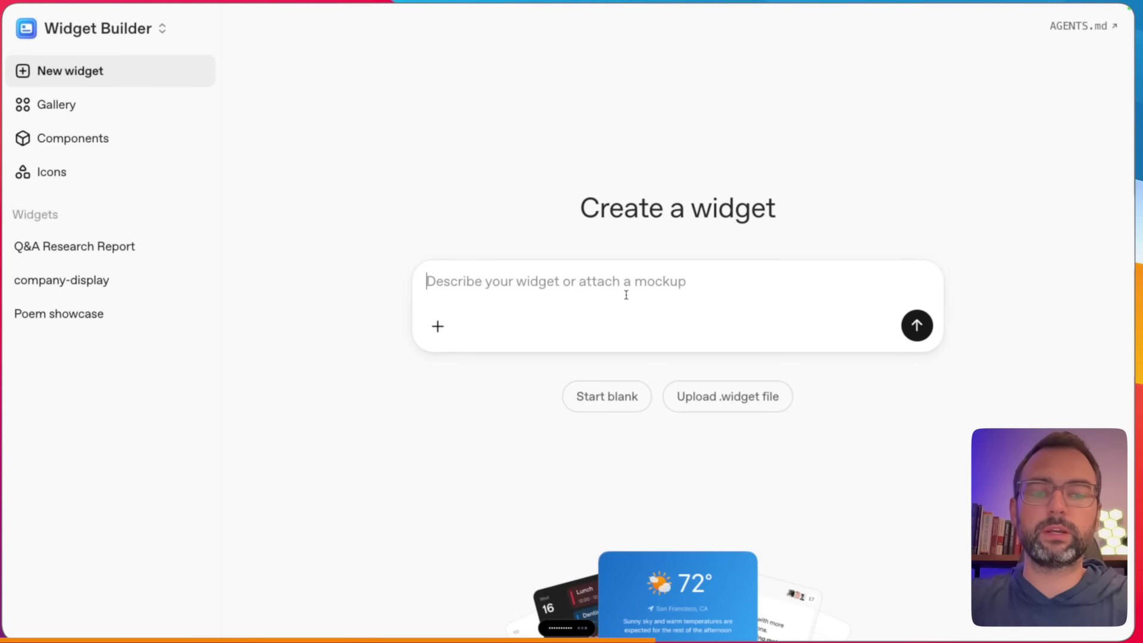
- Generate the RAG Results widget from the dictated description
type("Can you please create a really clean, simplistic UI element that will contain the search results from a rag agent. All we need to have is a nice header and a body. That is all we need to make it clean and minimal for our users.")
left_click(903, 339)
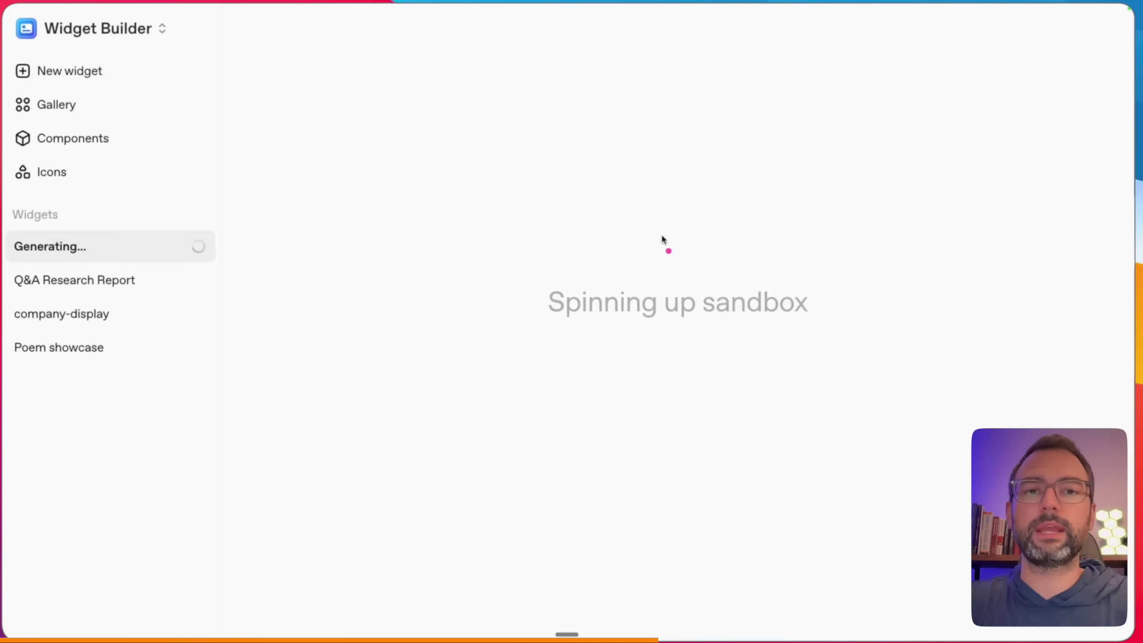
mouse_move(527, 244)
left_mouse_down()
mouse_move(791, 322)
mouse_move(855, 354)
left_mouse_up()
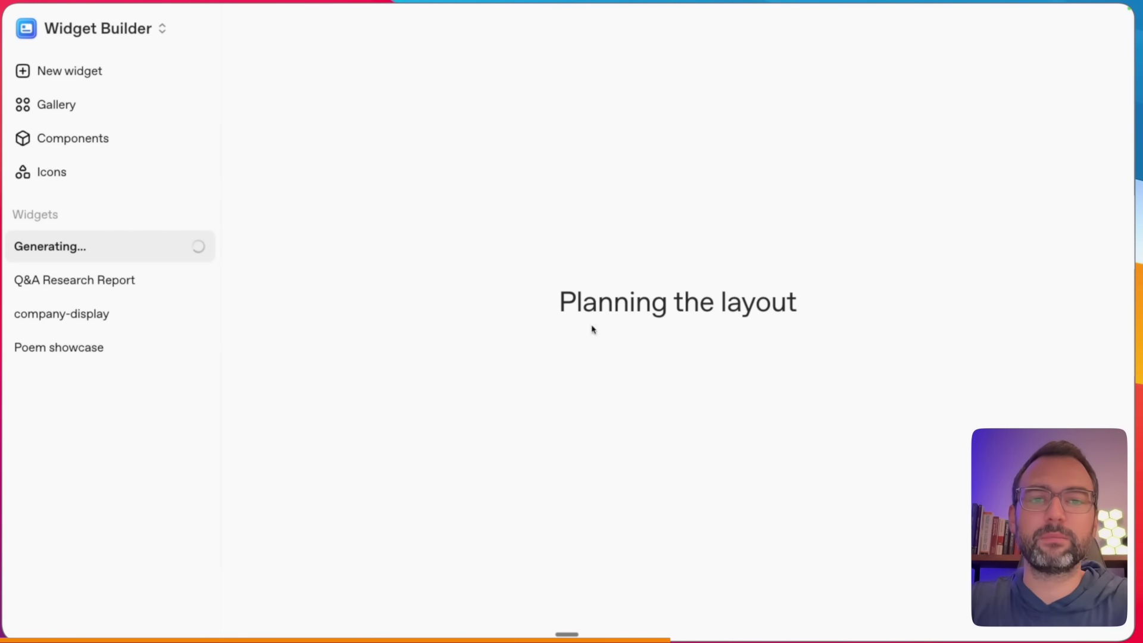
left_click_drag(281, 192, 497, 462)
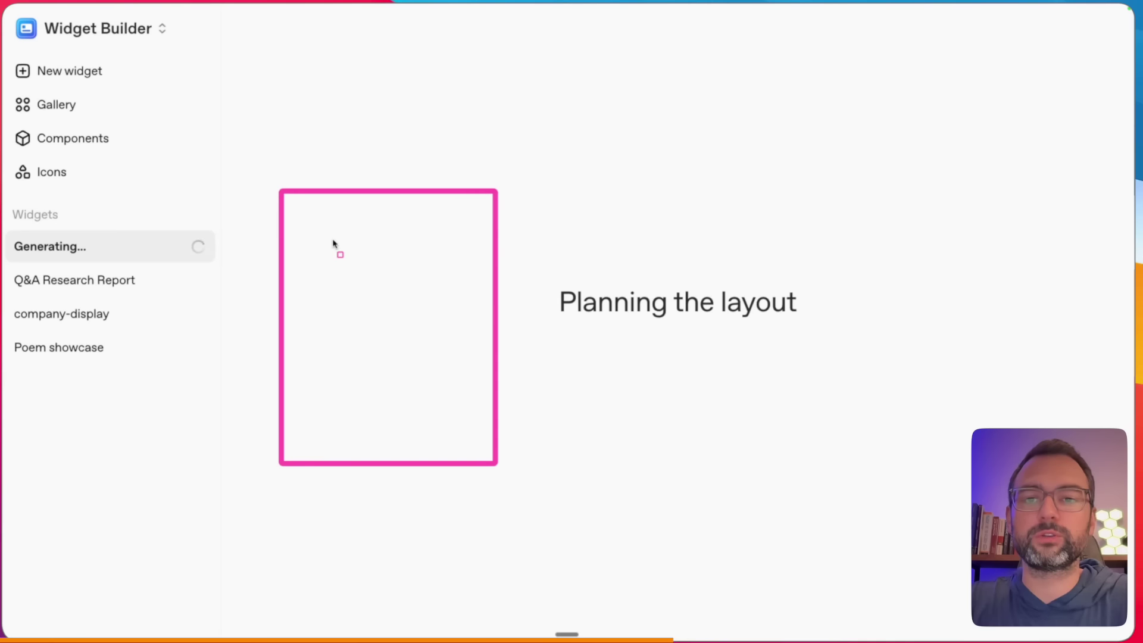
left_click_drag(285, 240, 489, 241)
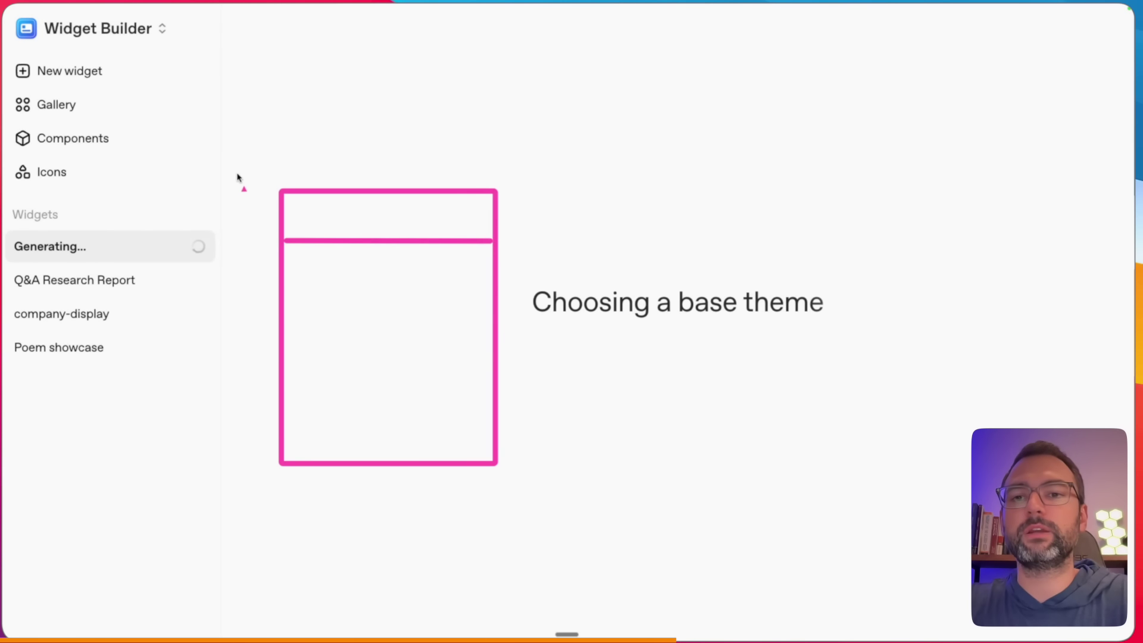
left_click_drag(232, 165, 274, 201)
- Review the Search results header and bulleted body, then download RAG Results Widget.widget
left_click(312, 213)
type("header")
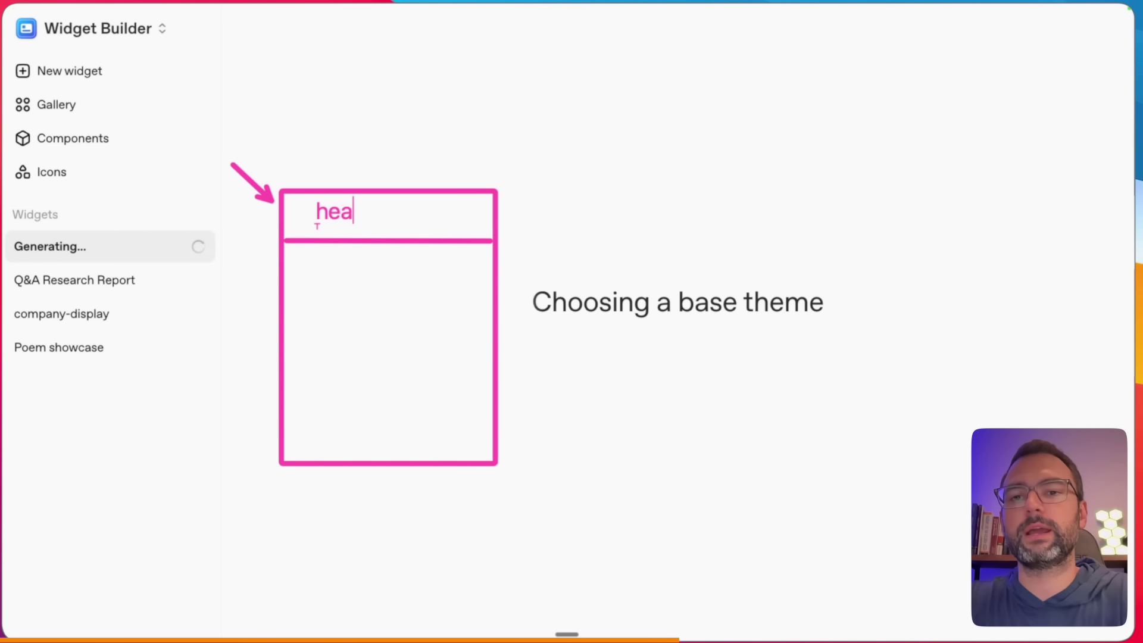
left_click(319, 366)
type("bodya")
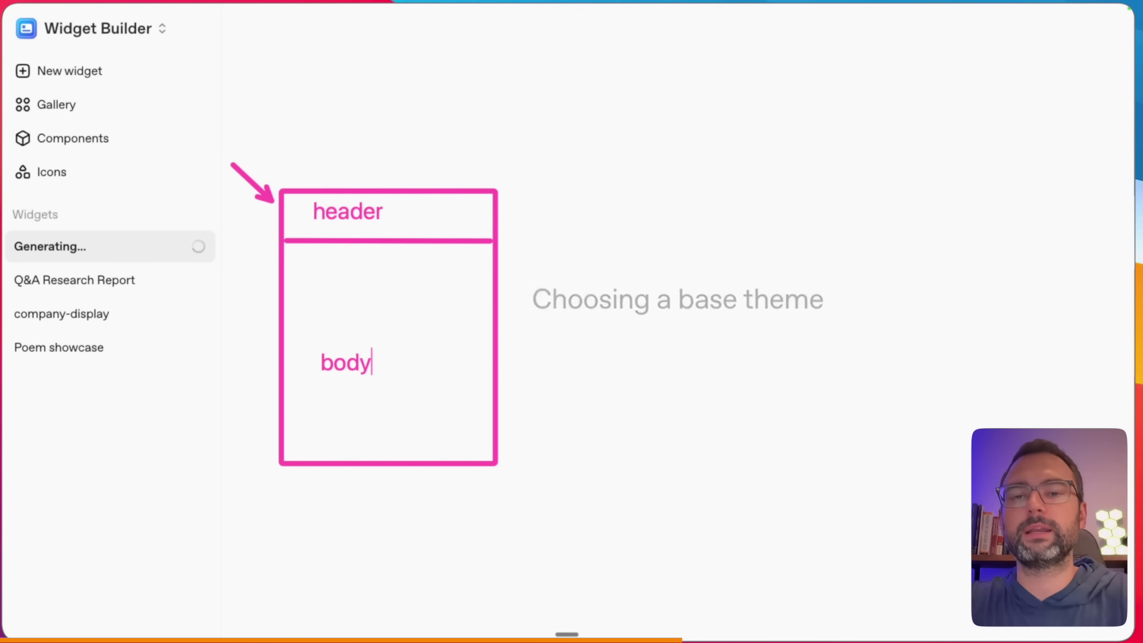
left_click_drag(207, 414, 263, 382)
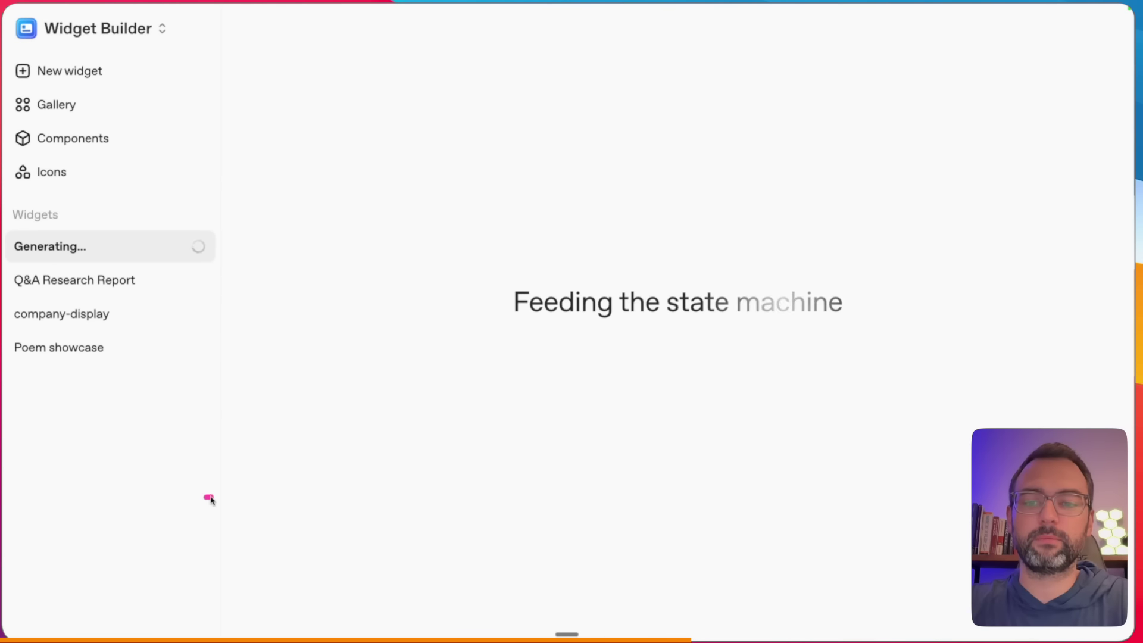
left_click_drag(206, 498, 814, 495)
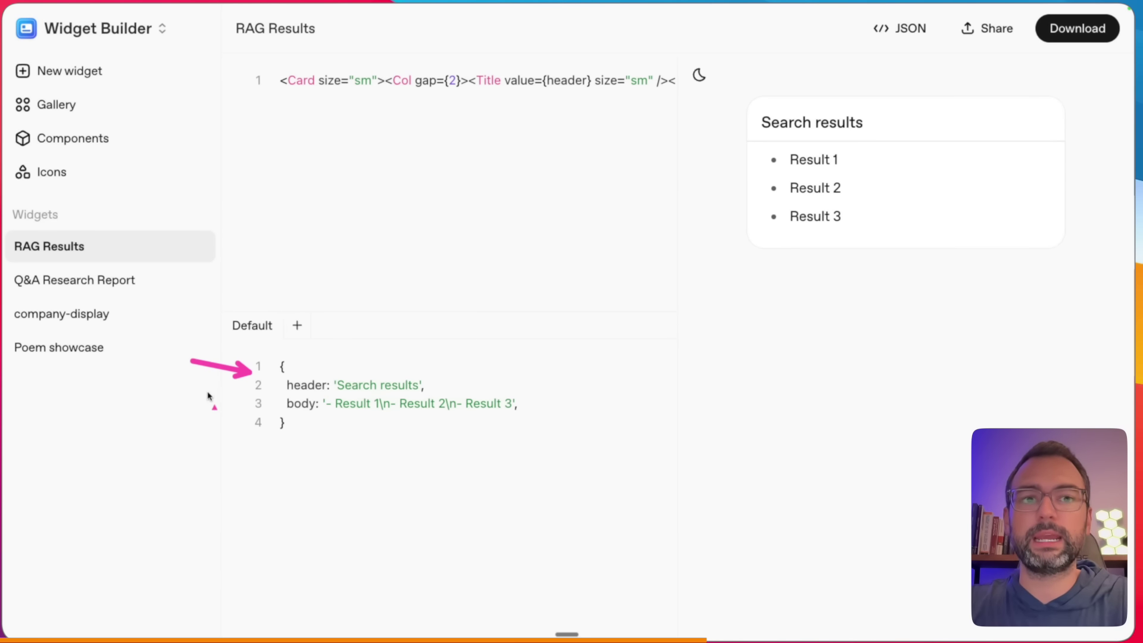
left_click_drag(201, 390, 277, 408)
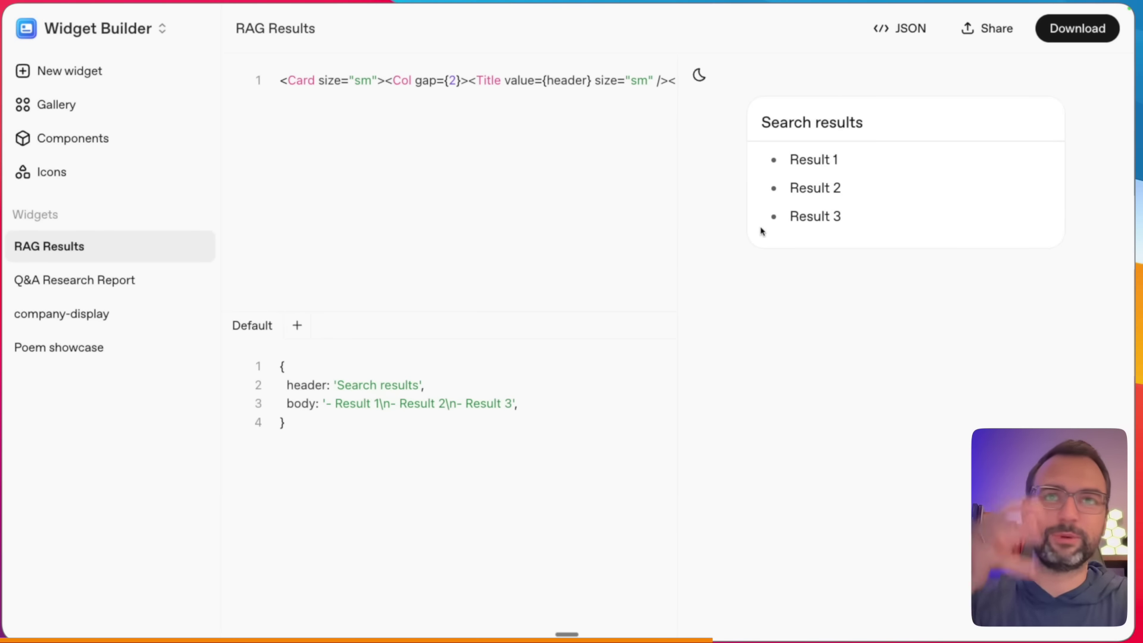
left_click(589, 182)
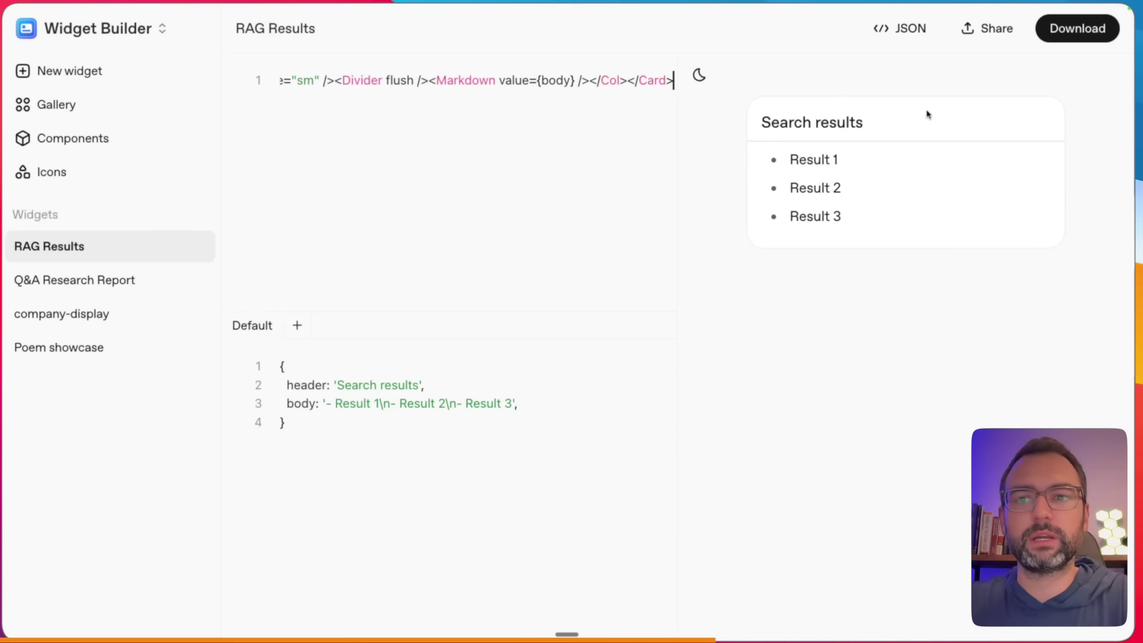
left_click(1095, 35)
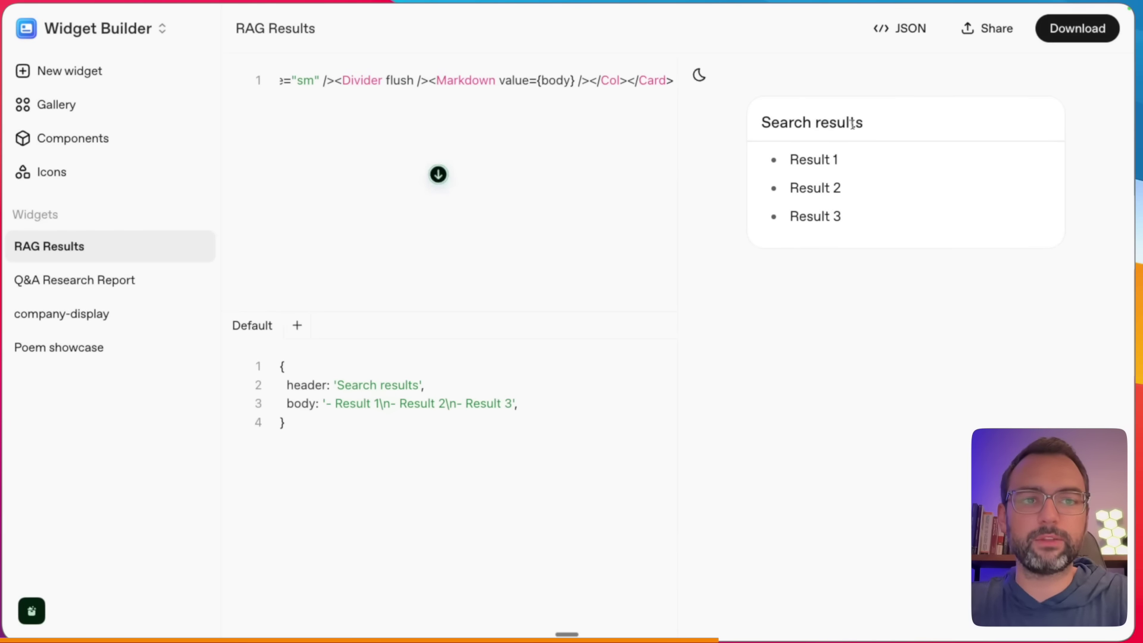
key("ctrl+Tab")
- Upload RAG Results Widget.widget from Downloads as the Result Agent's output and open the preview
left_click(575, 454)
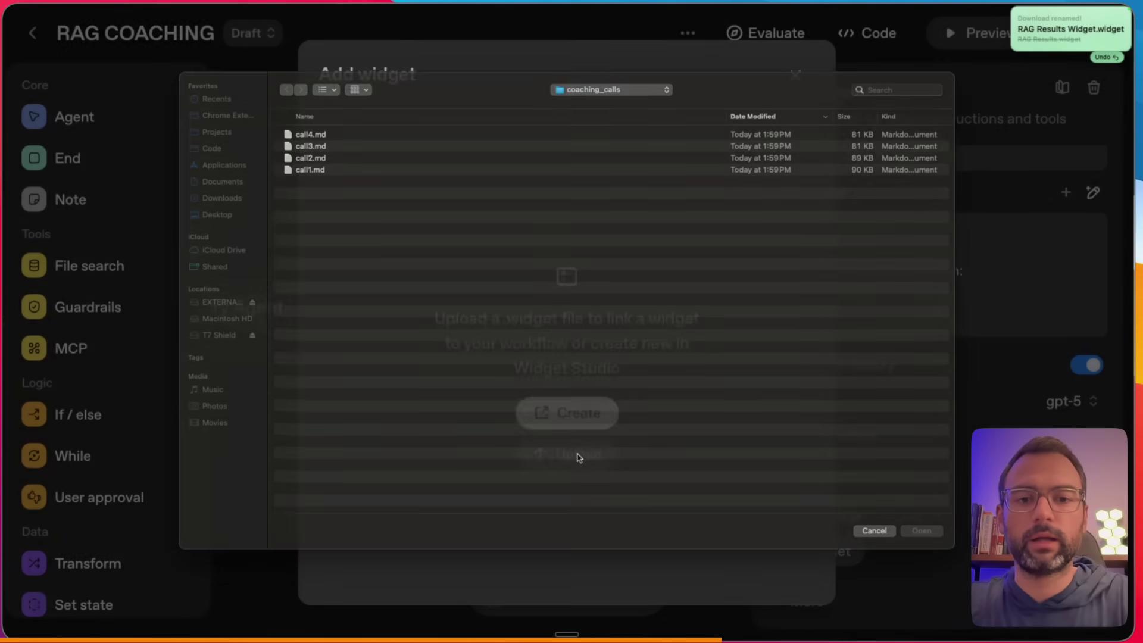
left_click(221, 210)
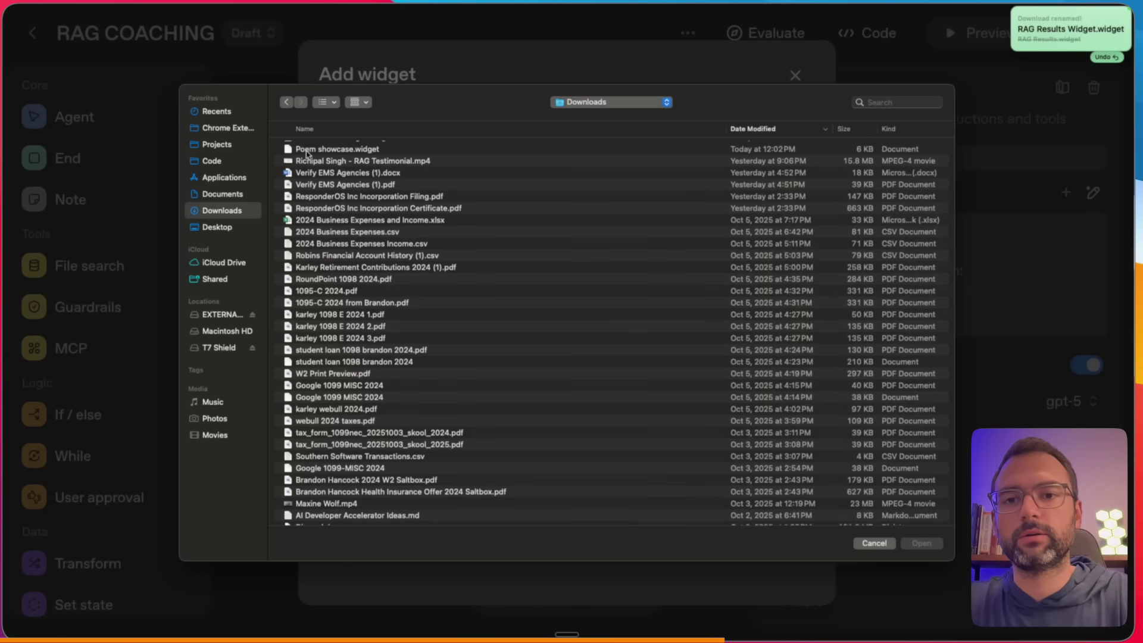
left_click(344, 147)
double_click(344, 147)
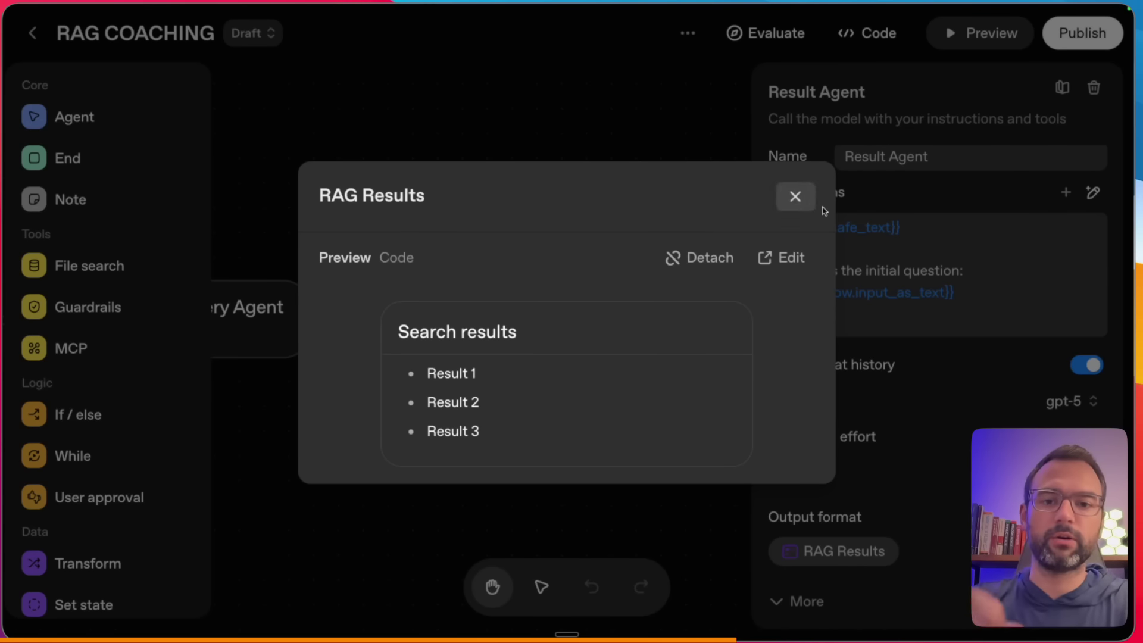
left_click(795, 199)
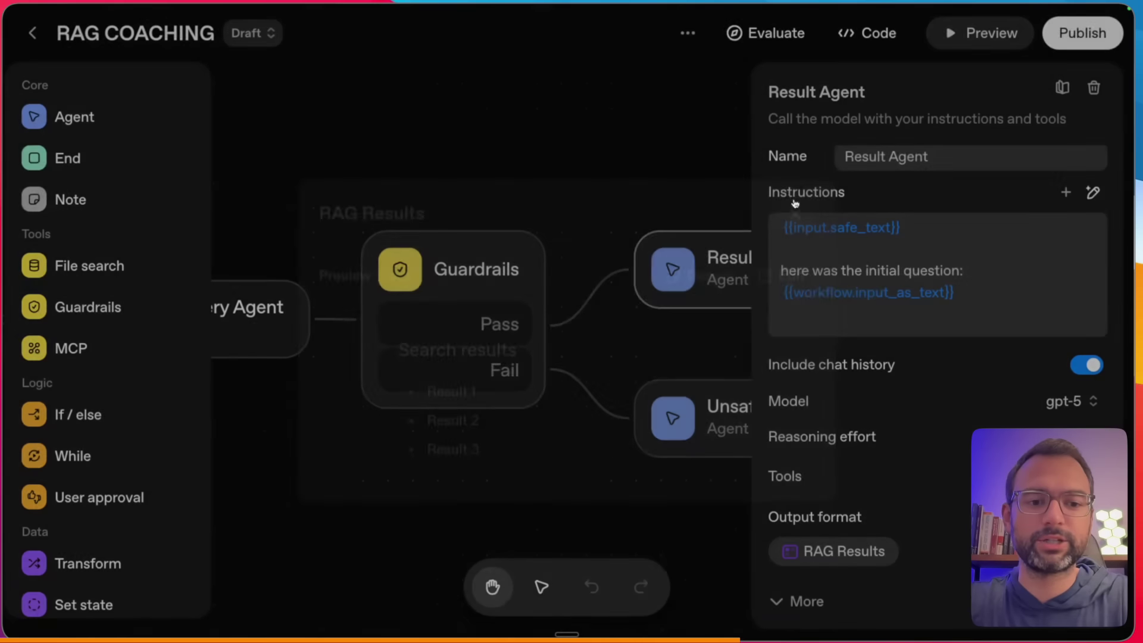
left_click(990, 33)
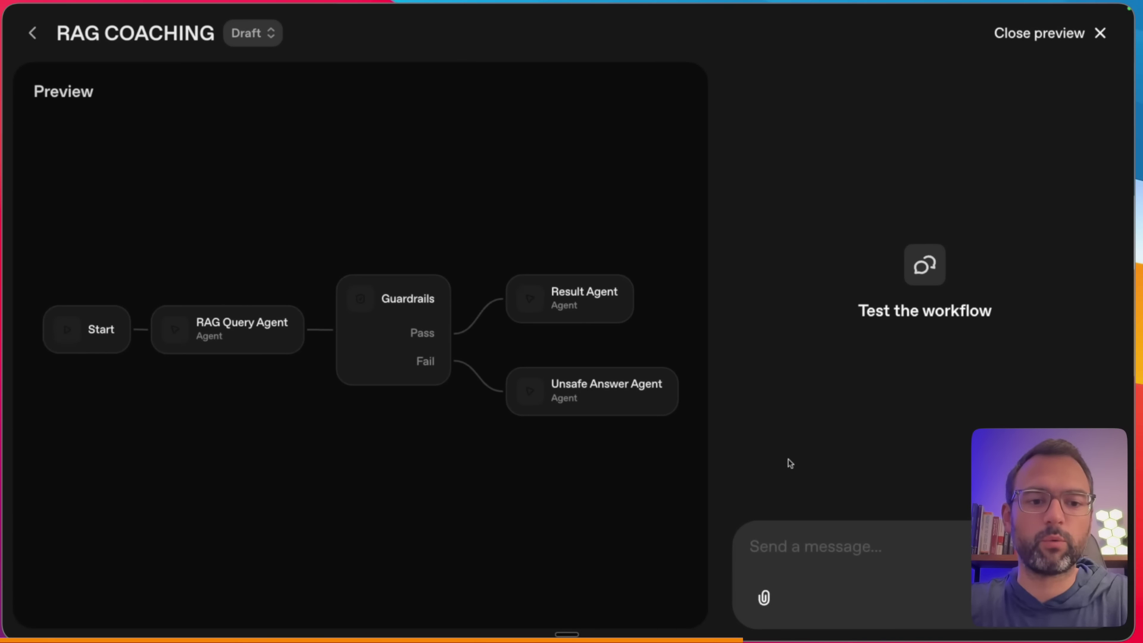
- Publish the workflow as v3 production and paste the chat SaaS test question into preview
left_click(1082, 36)
left_click(1081, 36)
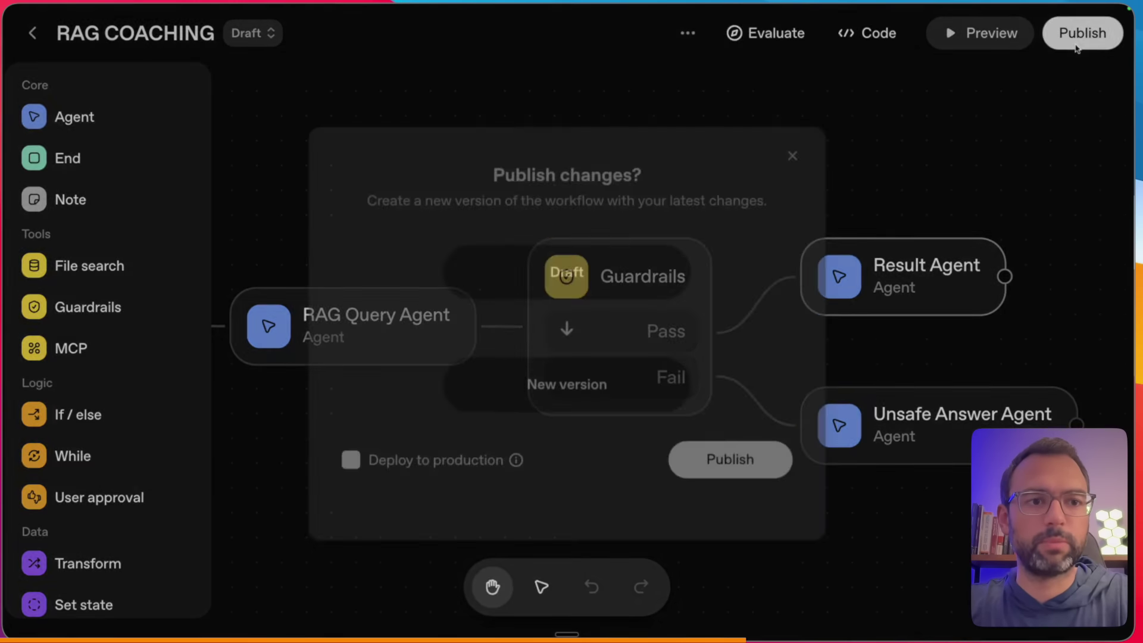
left_click(690, 443)
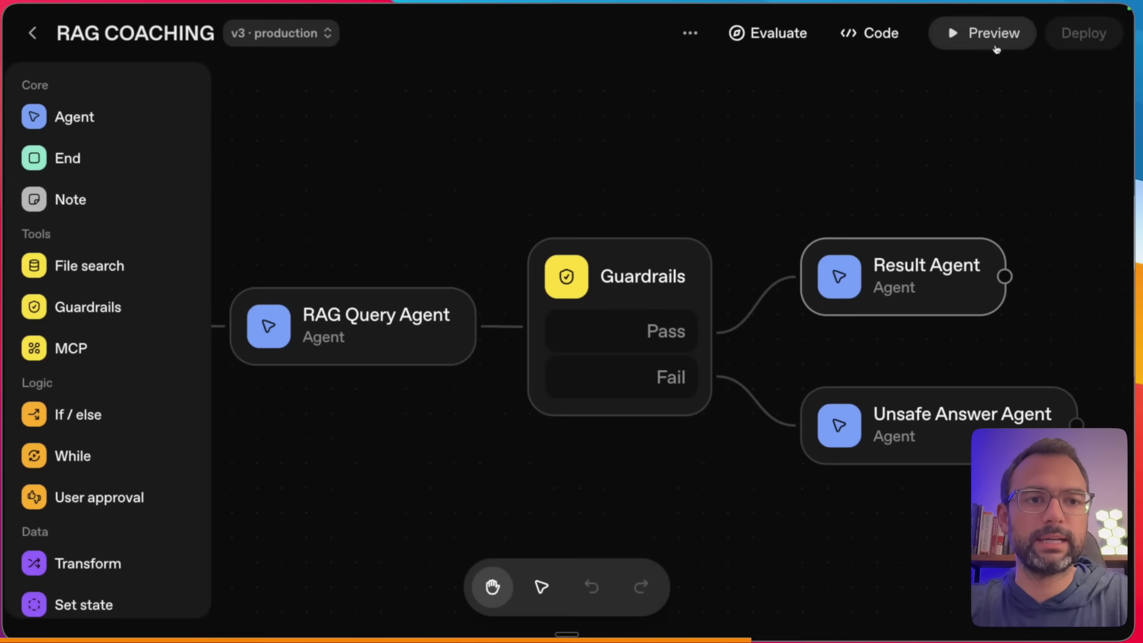
left_click(995, 47)
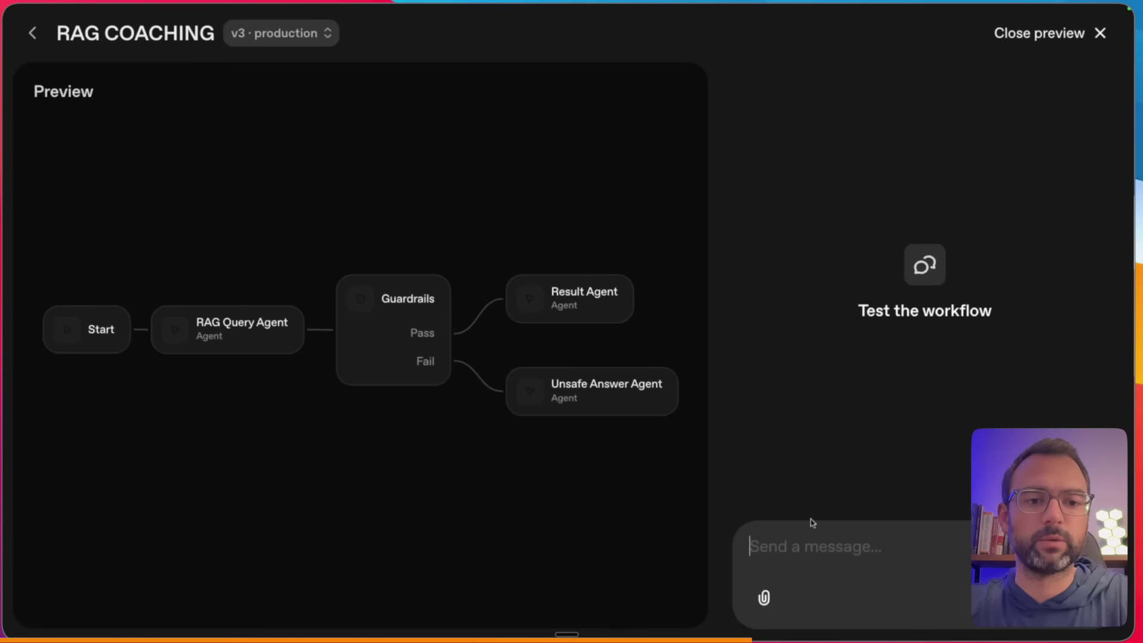
left_click(828, 552)
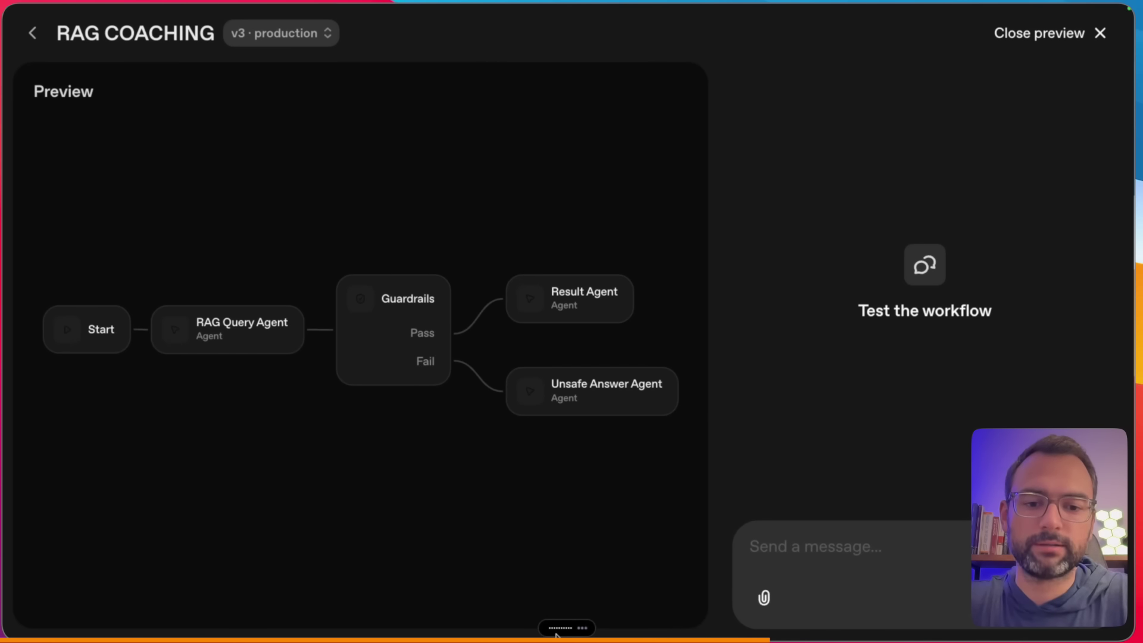
type("Can you please tell me what is this application?")
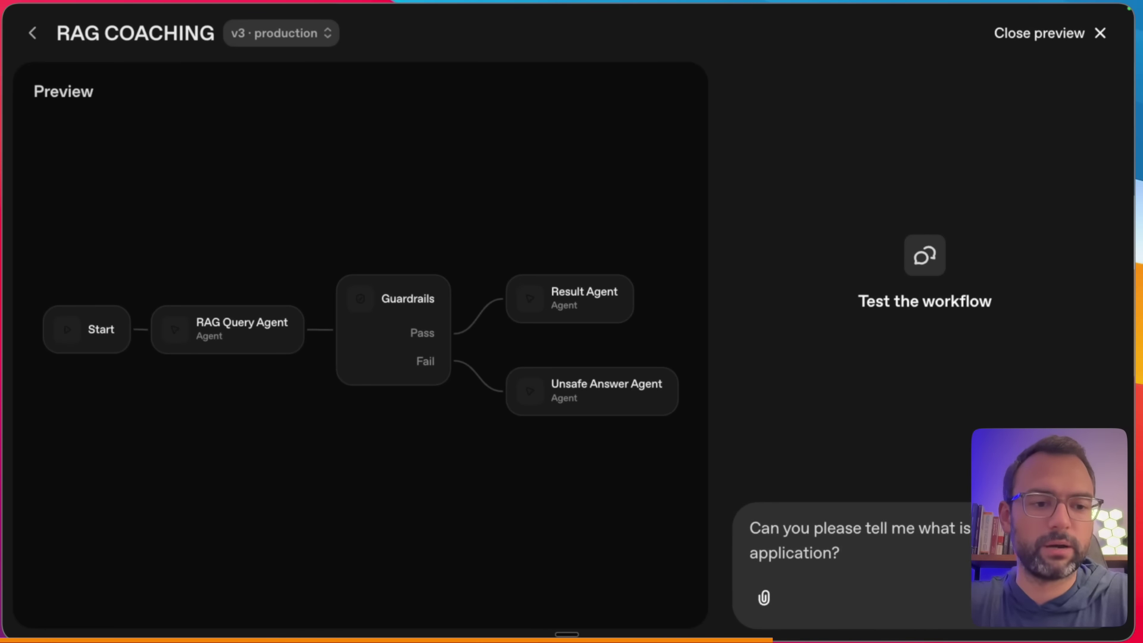
- Send the chat SaaS application question and review the 9-source answer
key("Return")
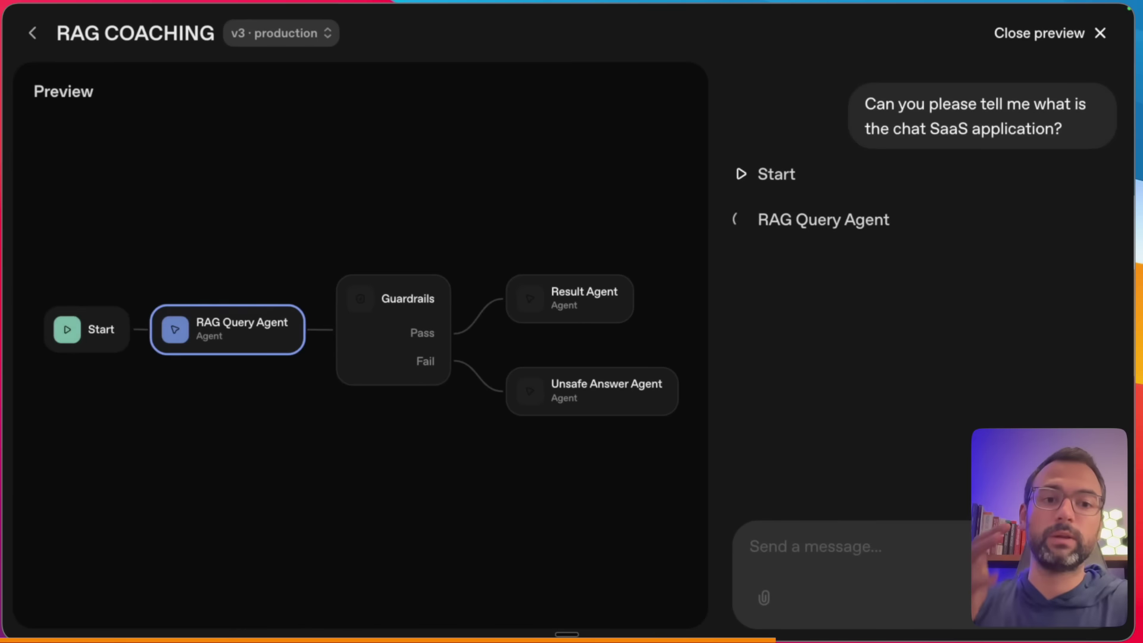
key("ctrl+a")
left_click_drag(183, 366, 246, 365)
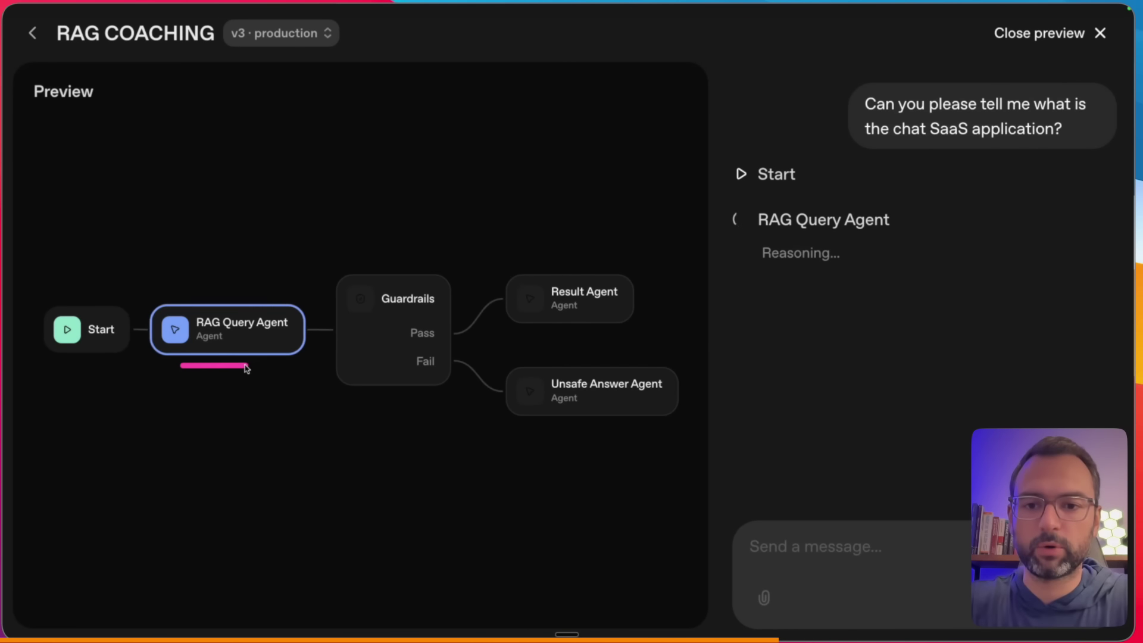
left_click_drag(338, 391, 436, 391)
left_click_drag(663, 173, 616, 274)
left_click_drag(519, 327, 647, 328)
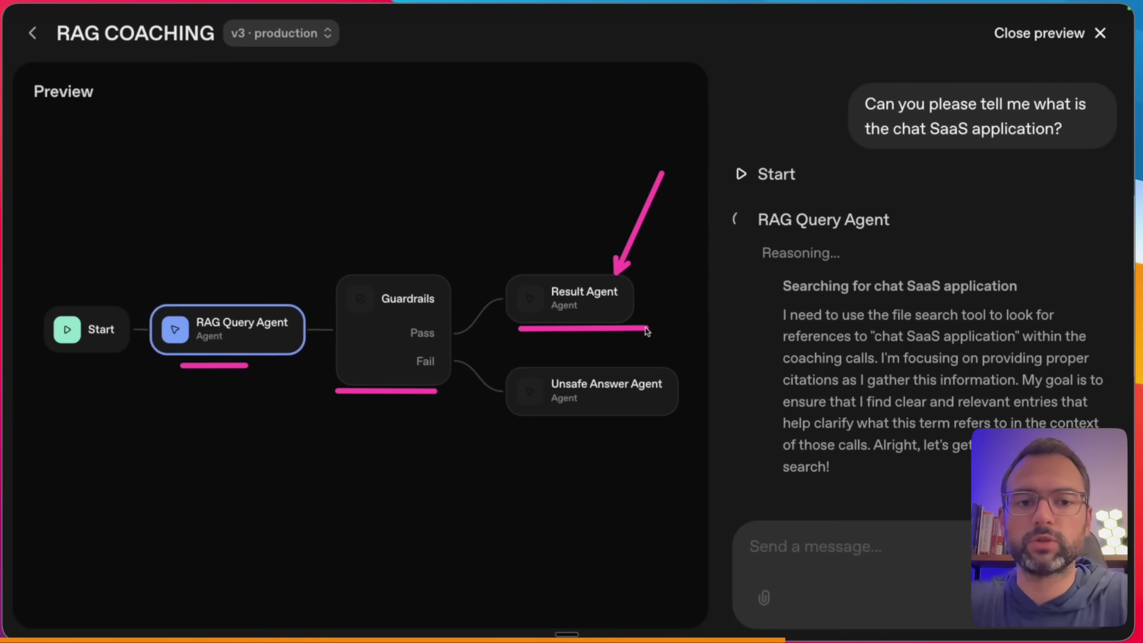
left_click_drag(668, 257, 721, 334)
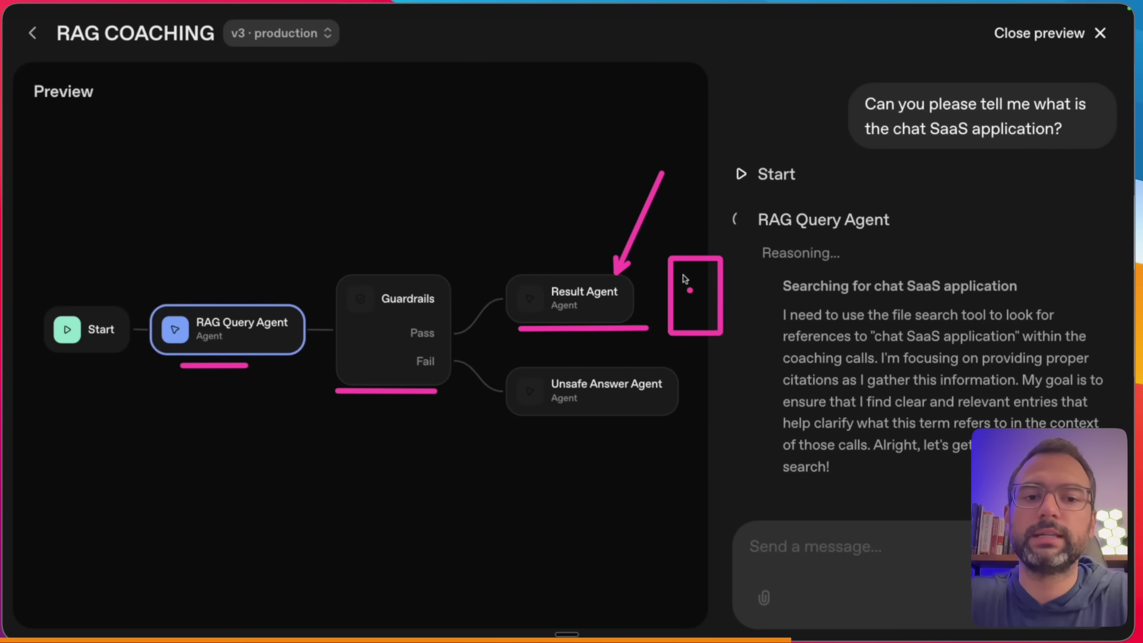
left_click_drag(670, 282, 714, 285)
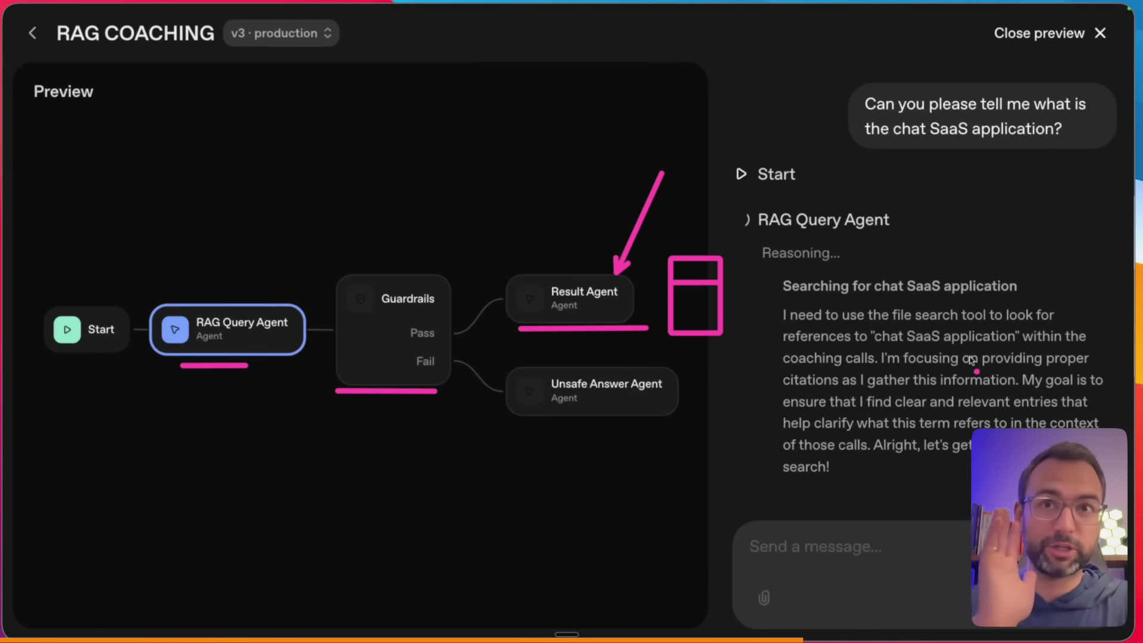
key("Escape")
- Select the question text in the chat, then reload to return to the workflow editor
double_click(940, 106)
key("super+a")
left_click(1057, 125)
left_click_drag(1061, 128, 864, 99)
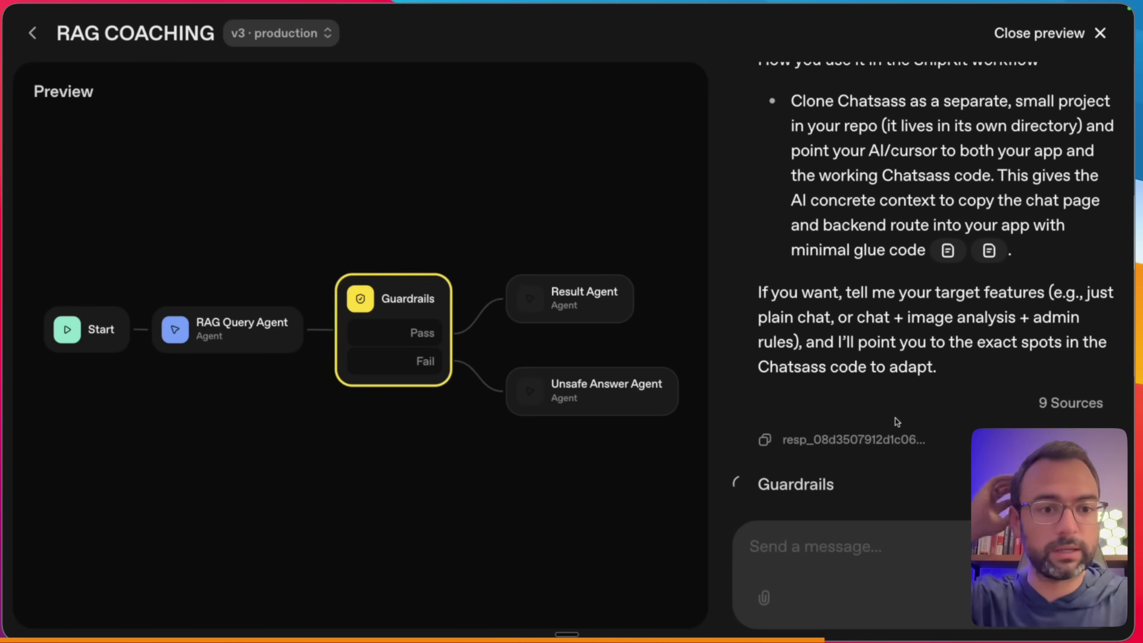
scroll(896, 421, "up", 2)
scroll(828, 497, "down", 2)
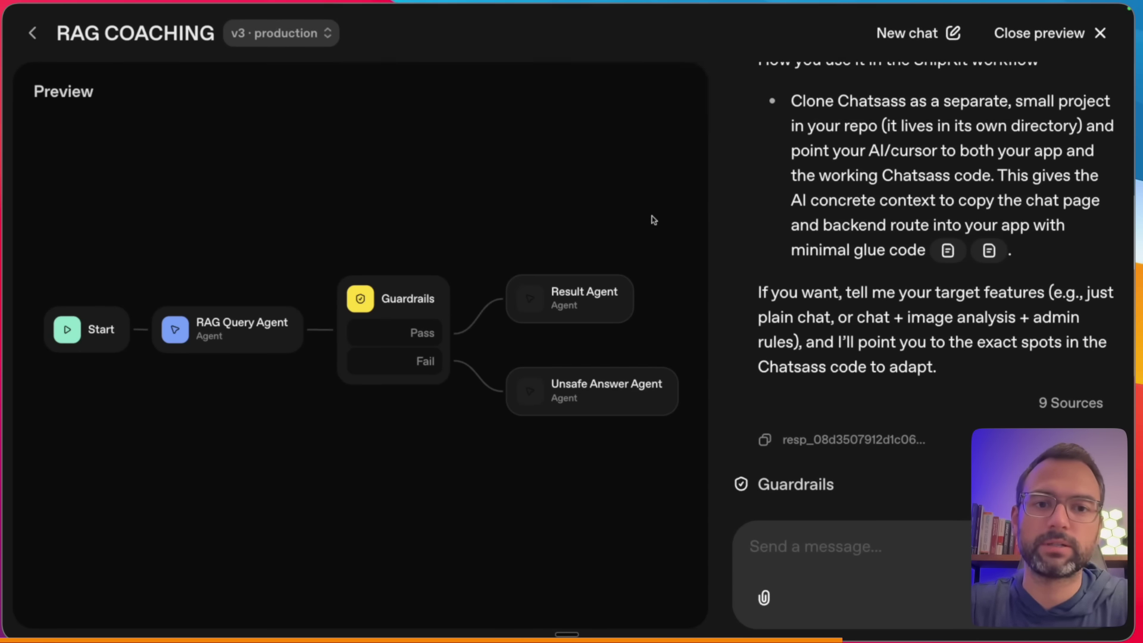
key("super+r")
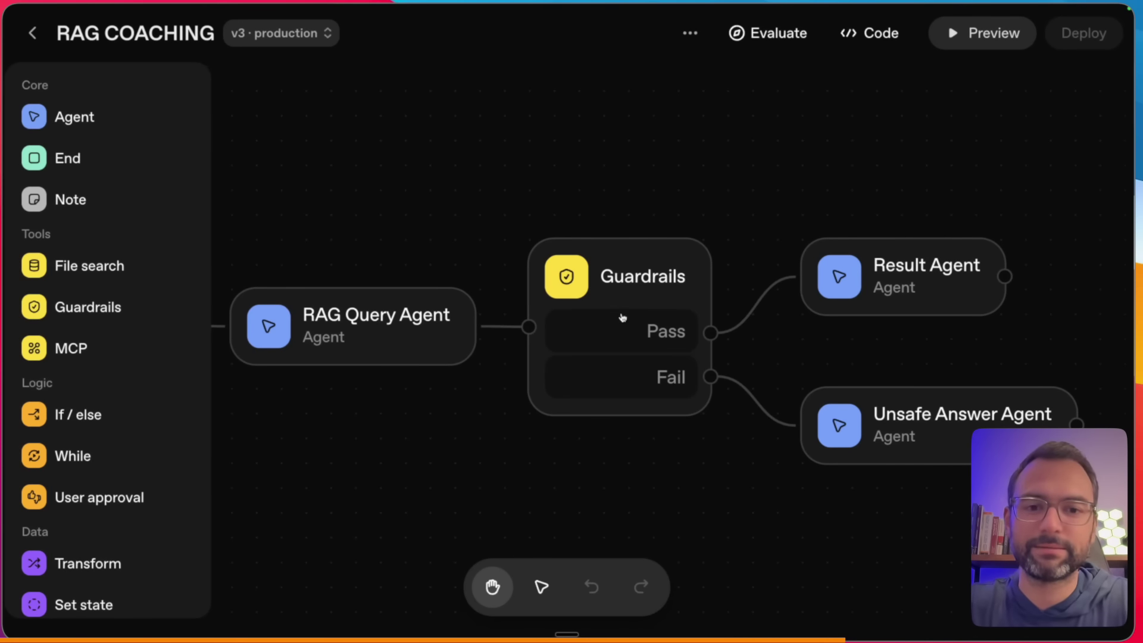
- Rerun the same Chat SaaS question in Preview to get a fresh answer about ShipKit's chat template
left_click(1023, 47)
key("super+v")
key("Return")
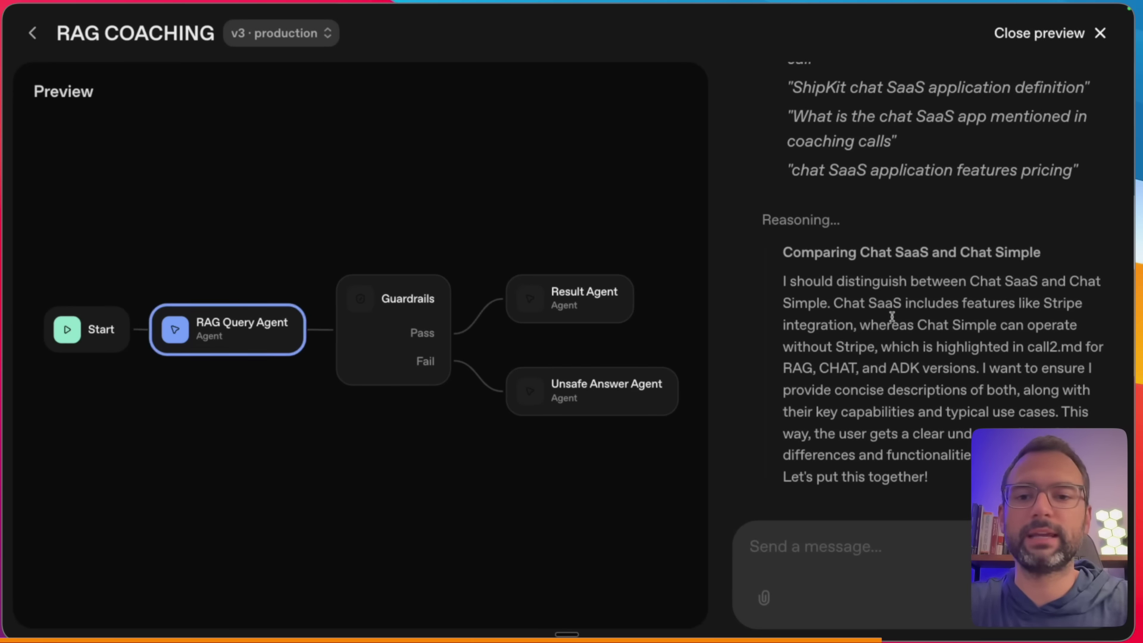
key("ctrl+a")
left_click_drag(767, 226, 766, 476)
left_click_drag(754, 64, 755, 191)
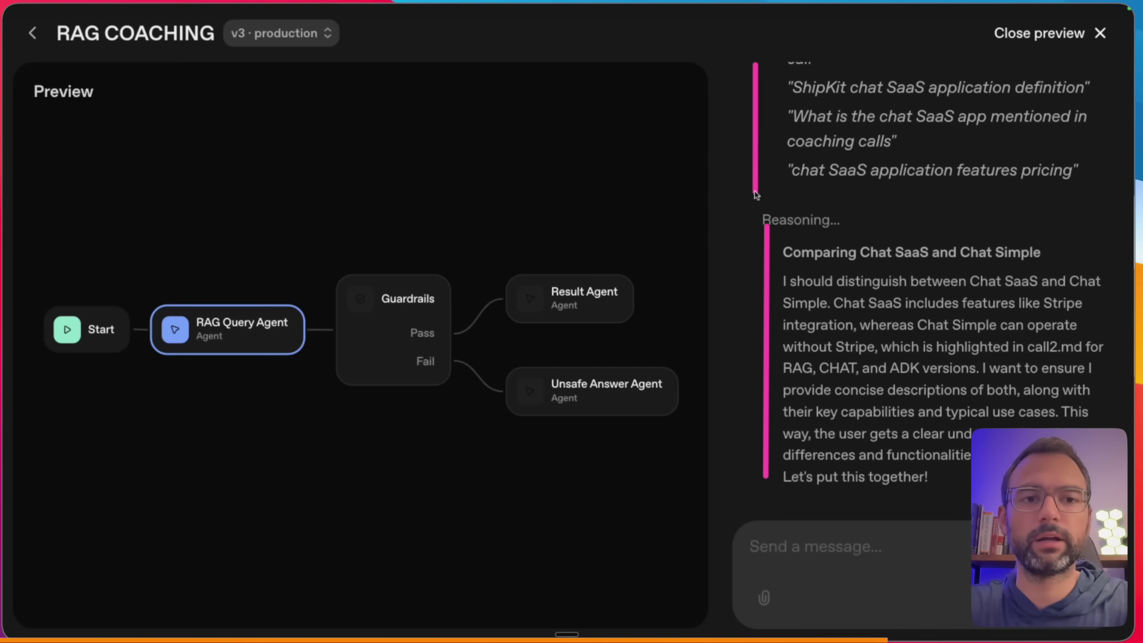
key("super+t")
- Open shipkit.ai and mark up its 'Ship your AI app in days, not months' homepage and templates
type("shipkit.ai")
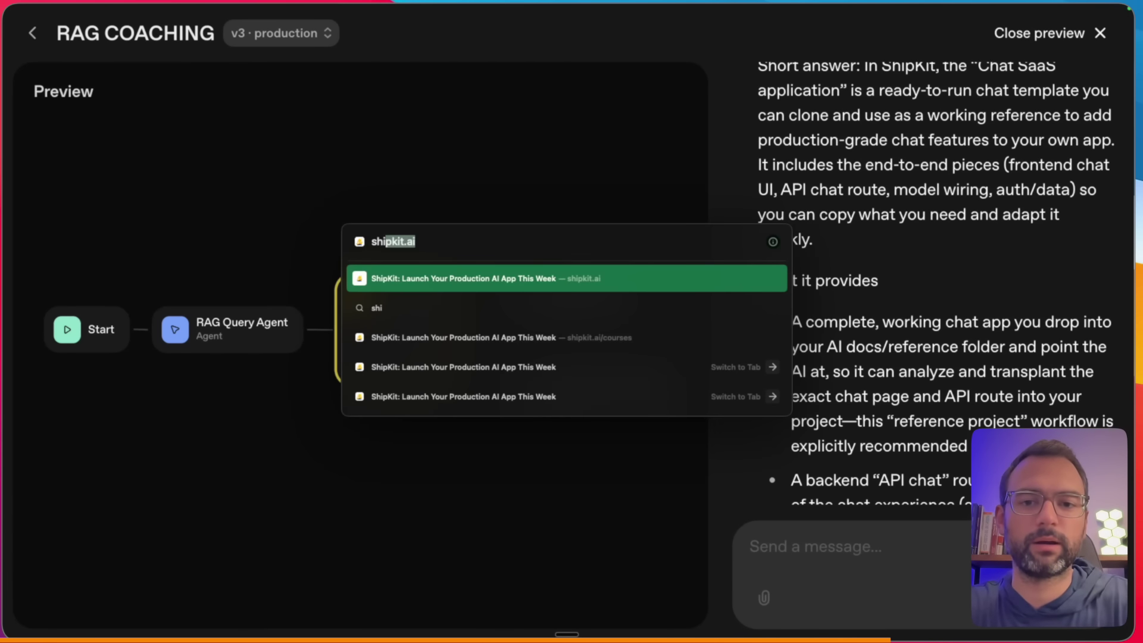
key("Return")
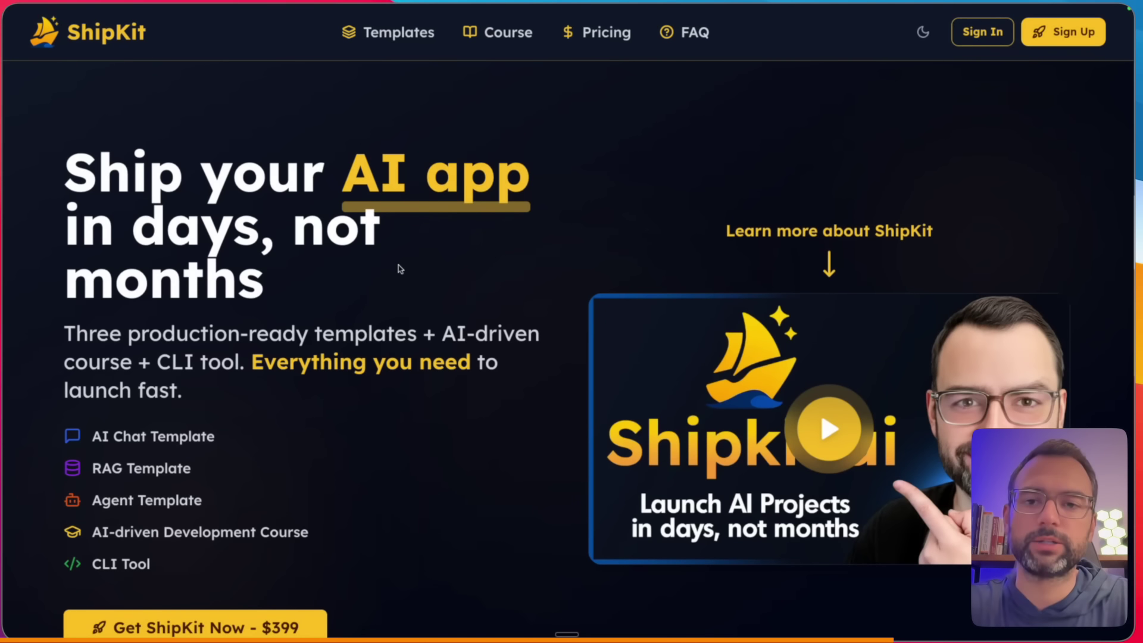
left_click_drag(66, 310, 249, 312)
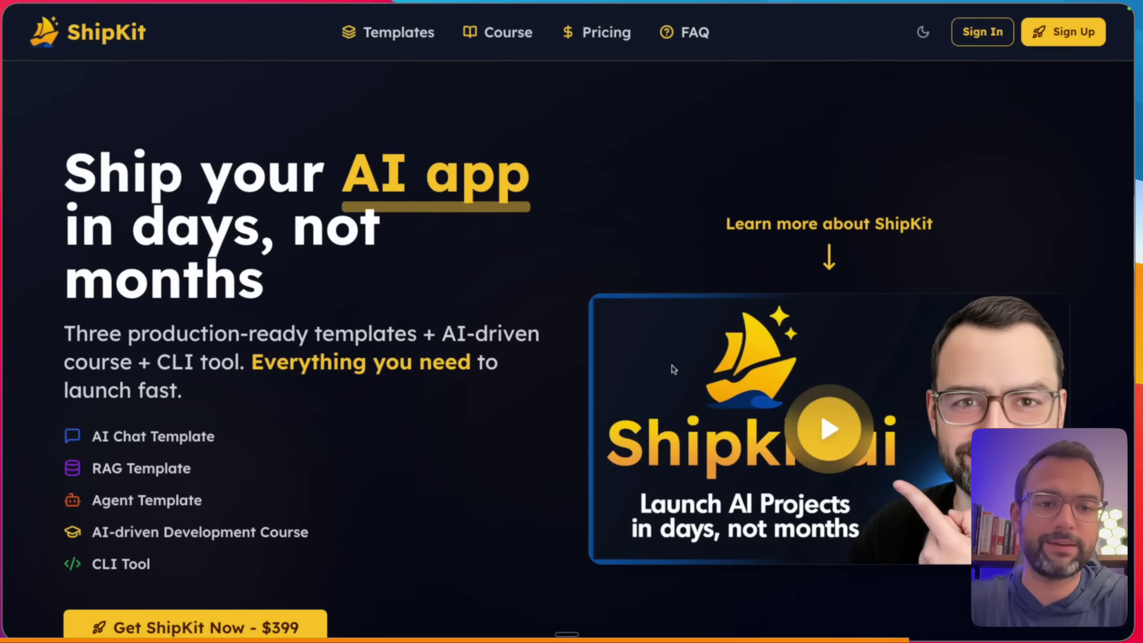
left_click_drag(635, 215, 666, 275)
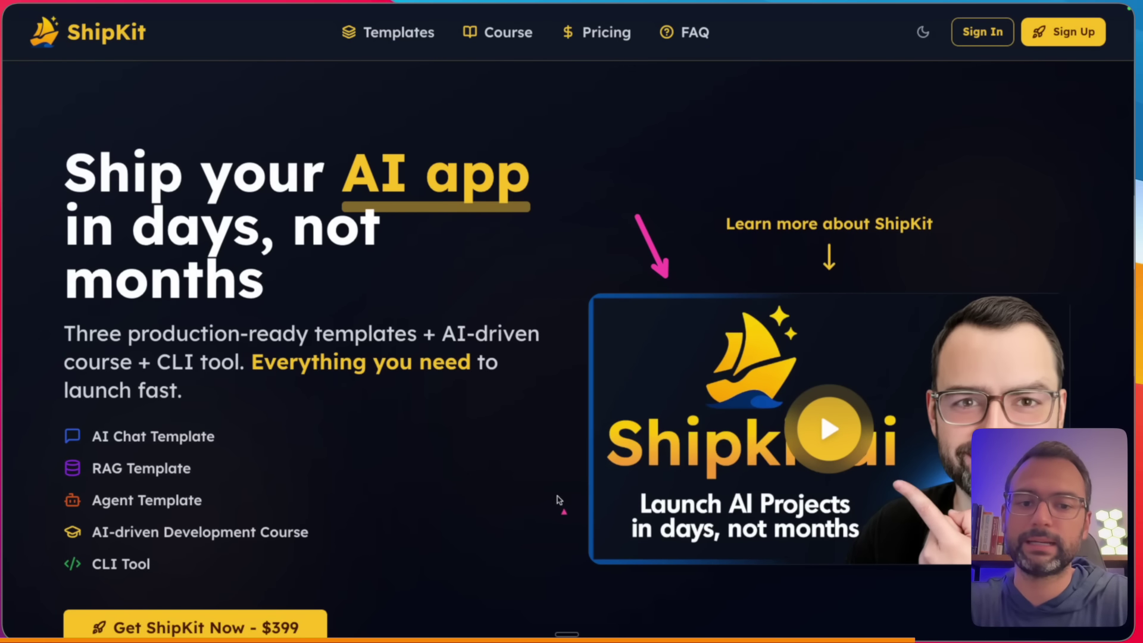
left_click_drag(336, 198, 523, 197)
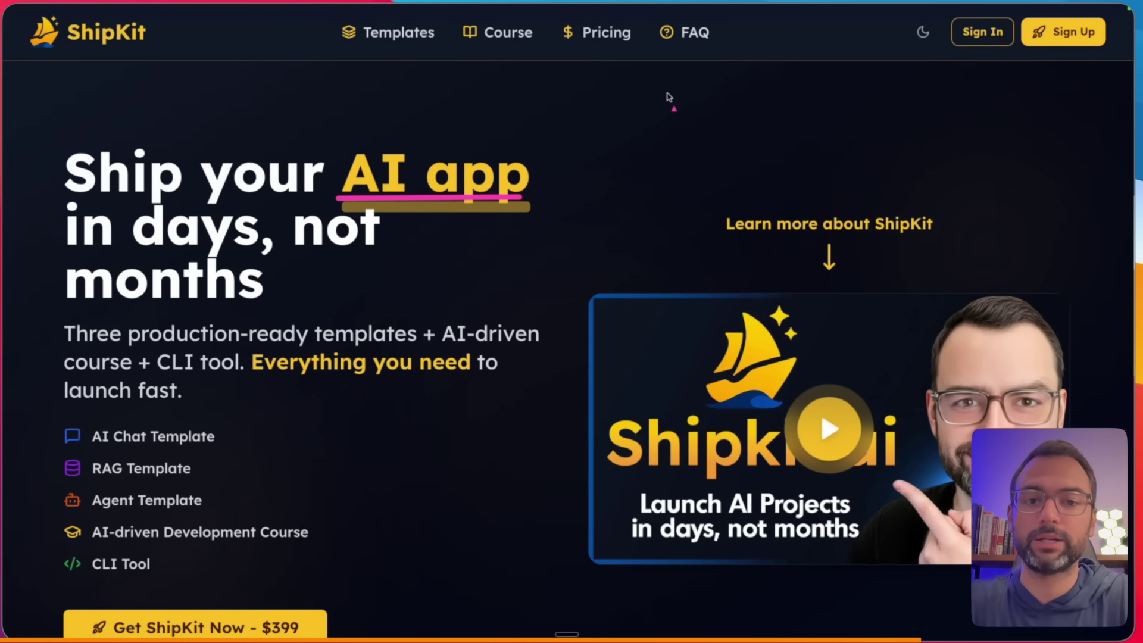
left_click_drag(655, 102, 565, 153)
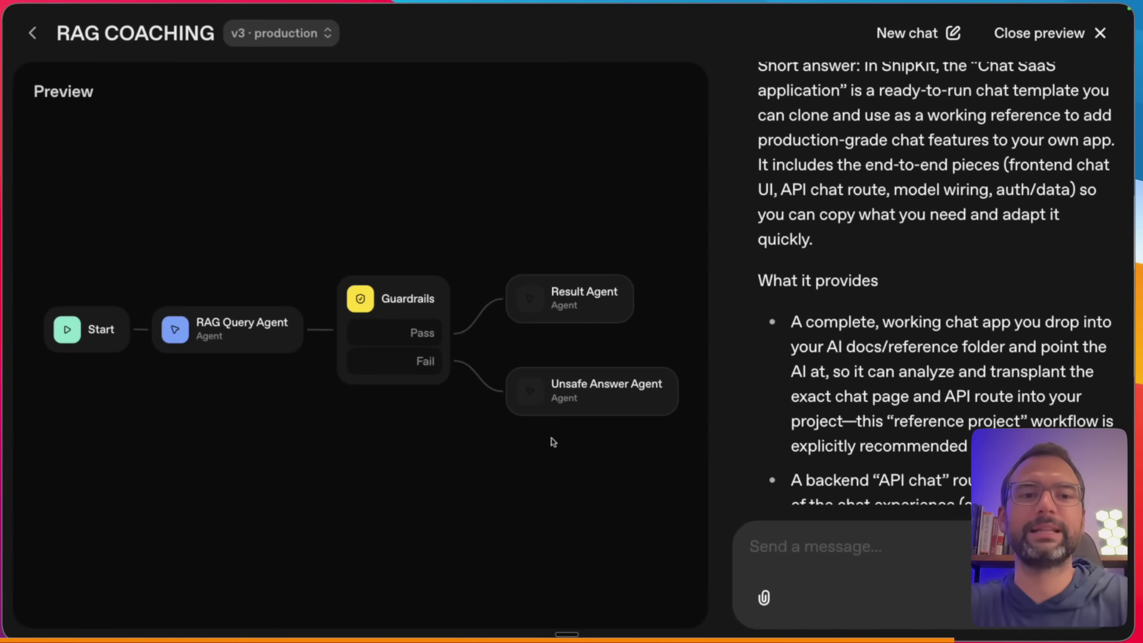
- Scroll up and down through the Chat SaaS answer in the v3 production preview
scroll(968, 375, "down", 15)
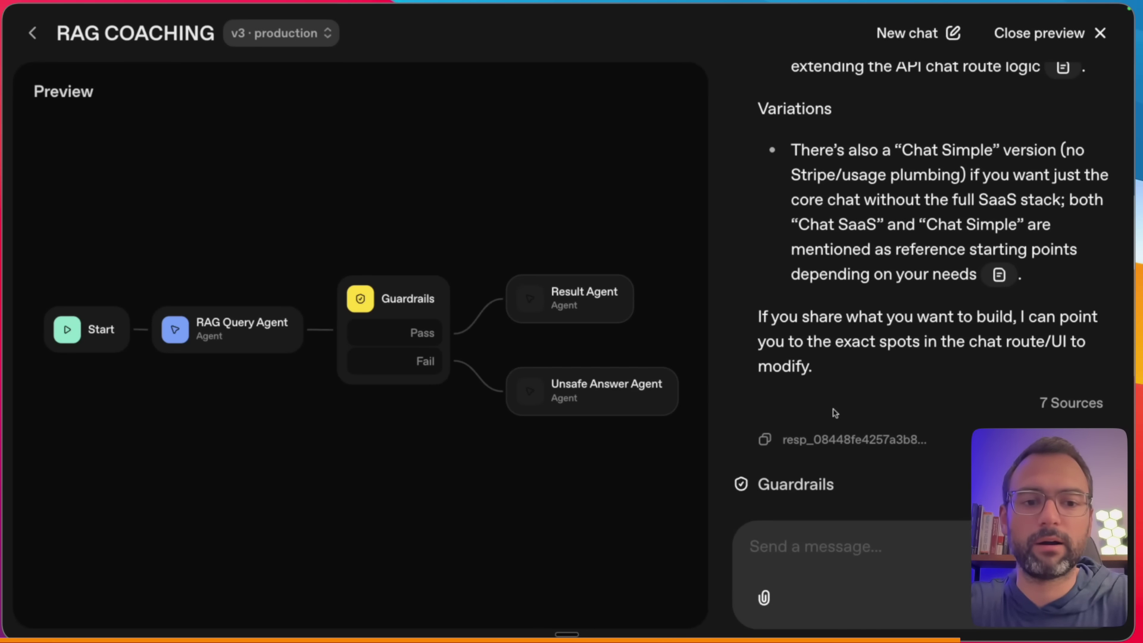
scroll(829, 417, "up", 1)
scroll(806, 309, "down", 1)
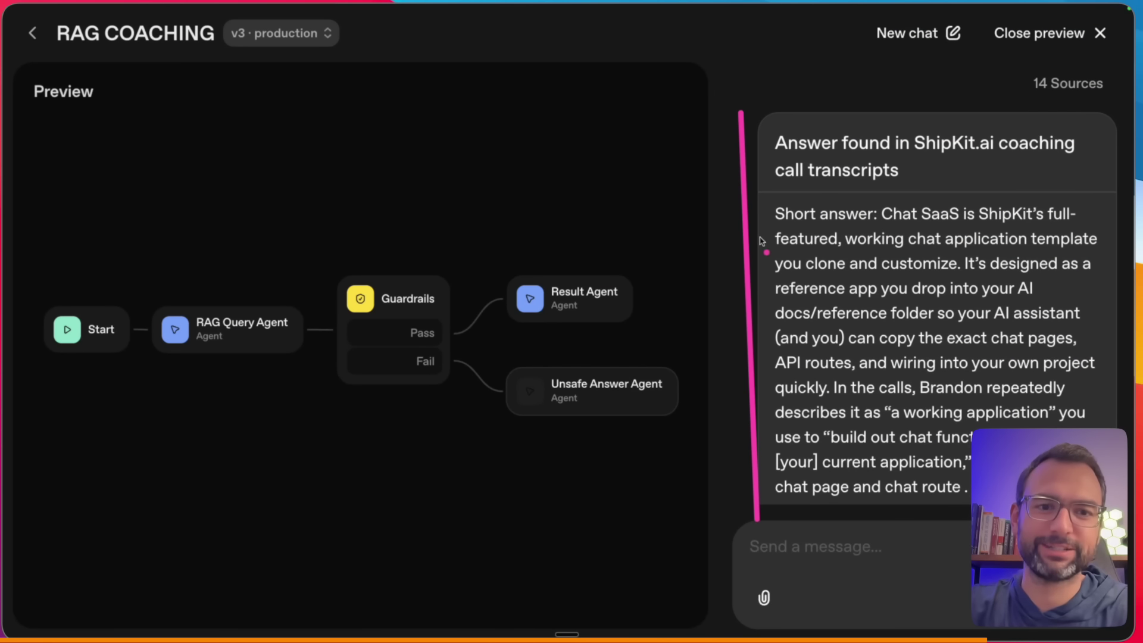
scroll(760, 241, "up", 2)
scroll(761, 241, "up", 1)
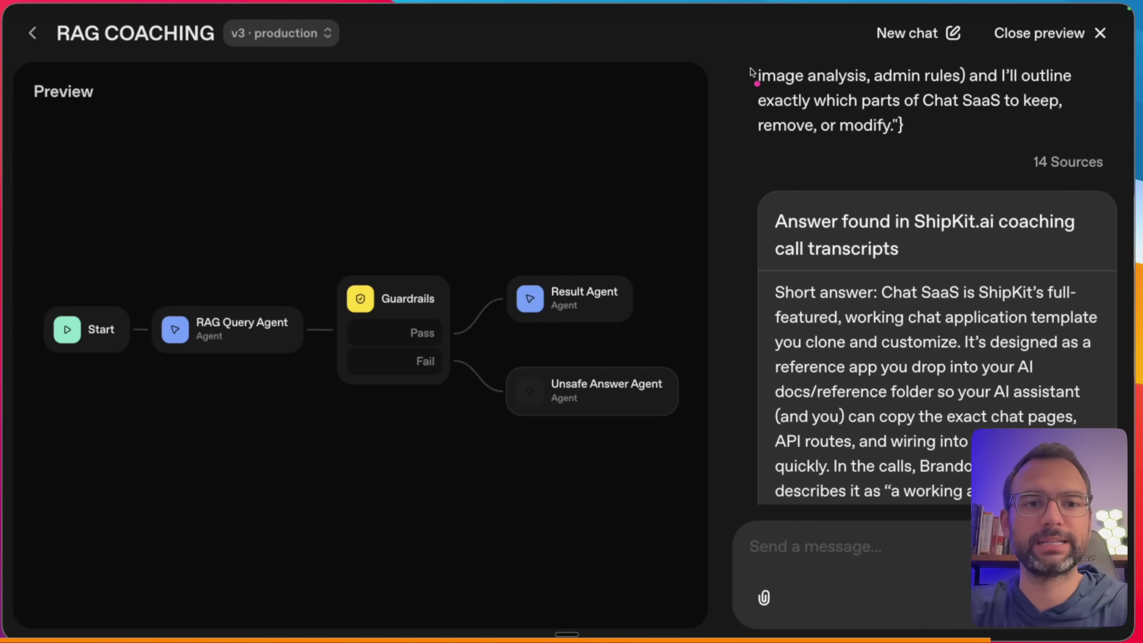
scroll(752, 145, "up", 7)
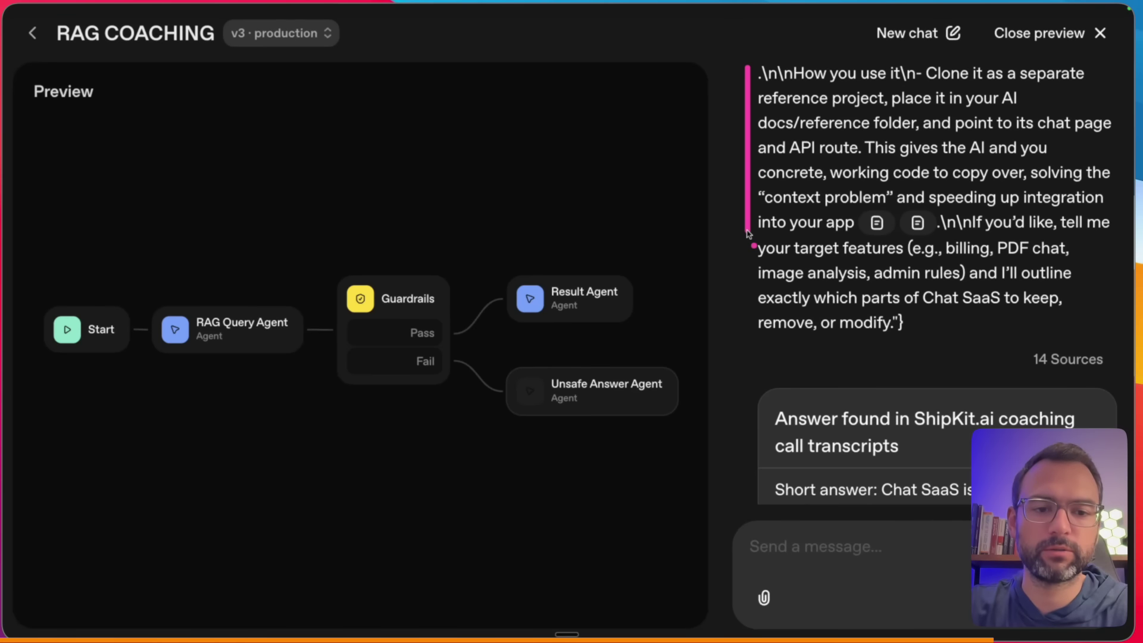
scroll(748, 234, "down", 9)
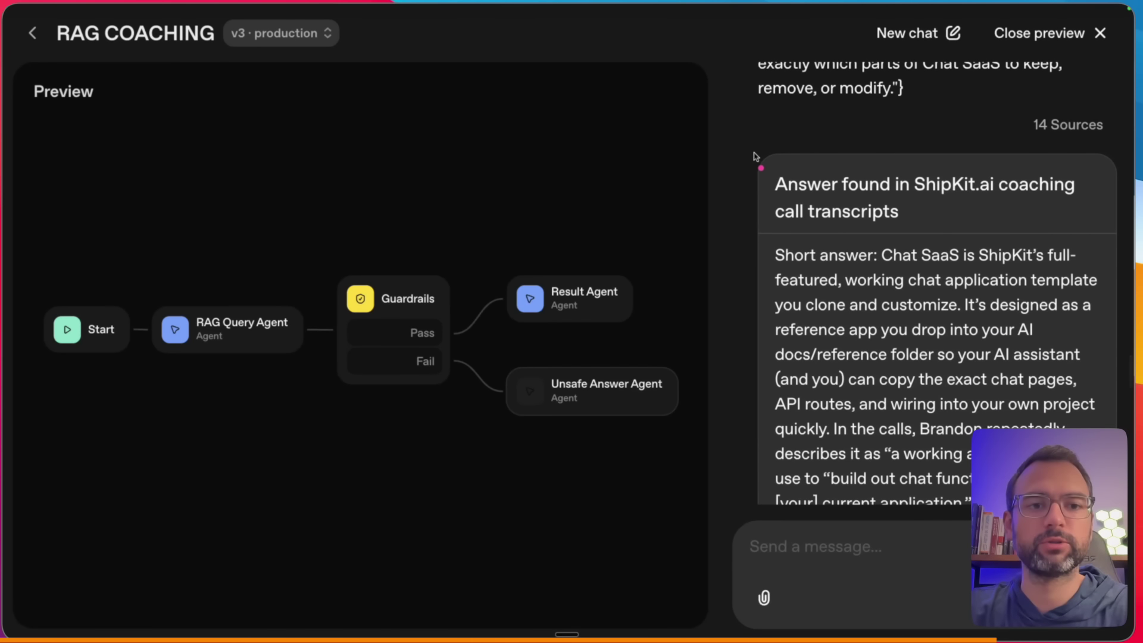
- Mark up the answer and read down to the end of the Chat SaaS explanation
left_click_drag(754, 303, 756, 306)
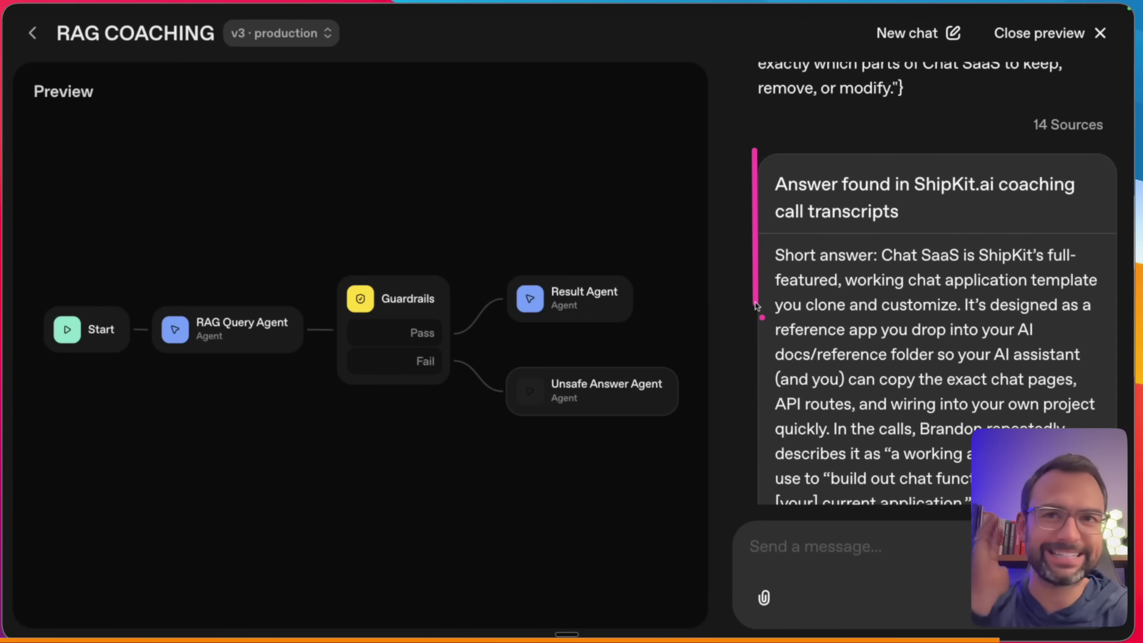
mouse_move(858, 235)
left_mouse_down()
mouse_move(764, 239)
mouse_move(868, 239)
left_mouse_up()
left_click_drag(766, 304, 764, 396)
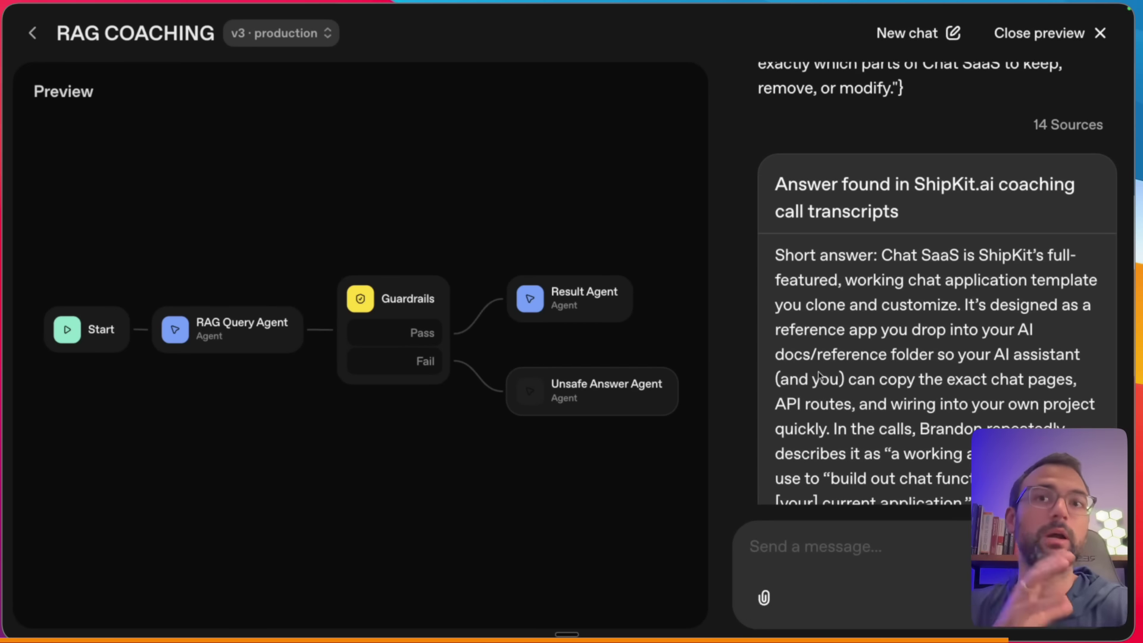
scroll(854, 379, "down", 5)
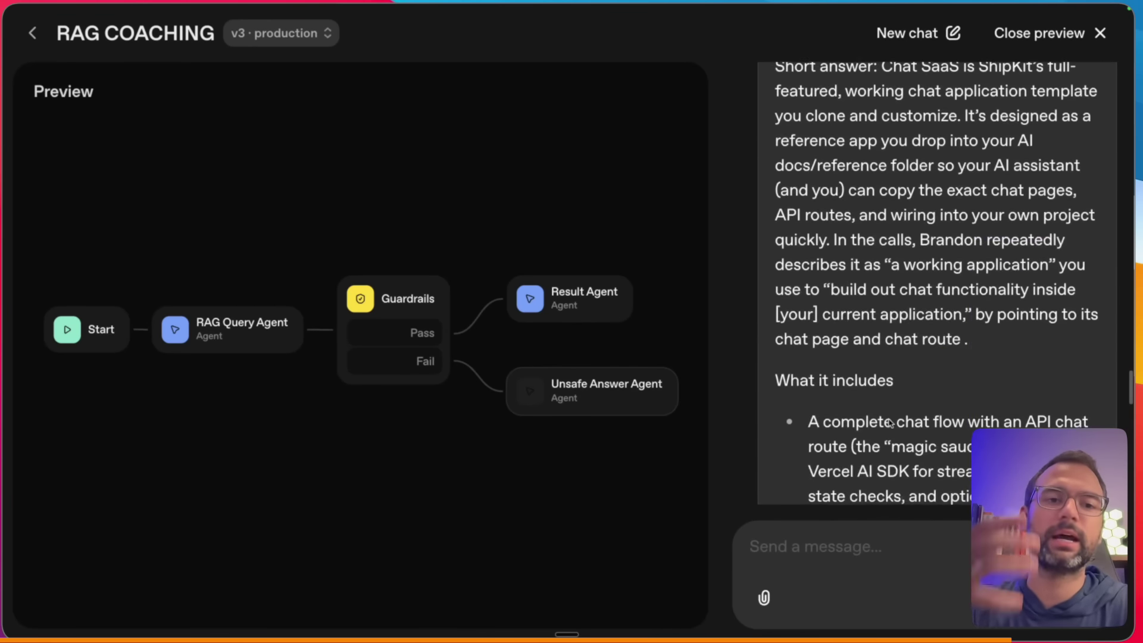
scroll(870, 427, "down", 5)
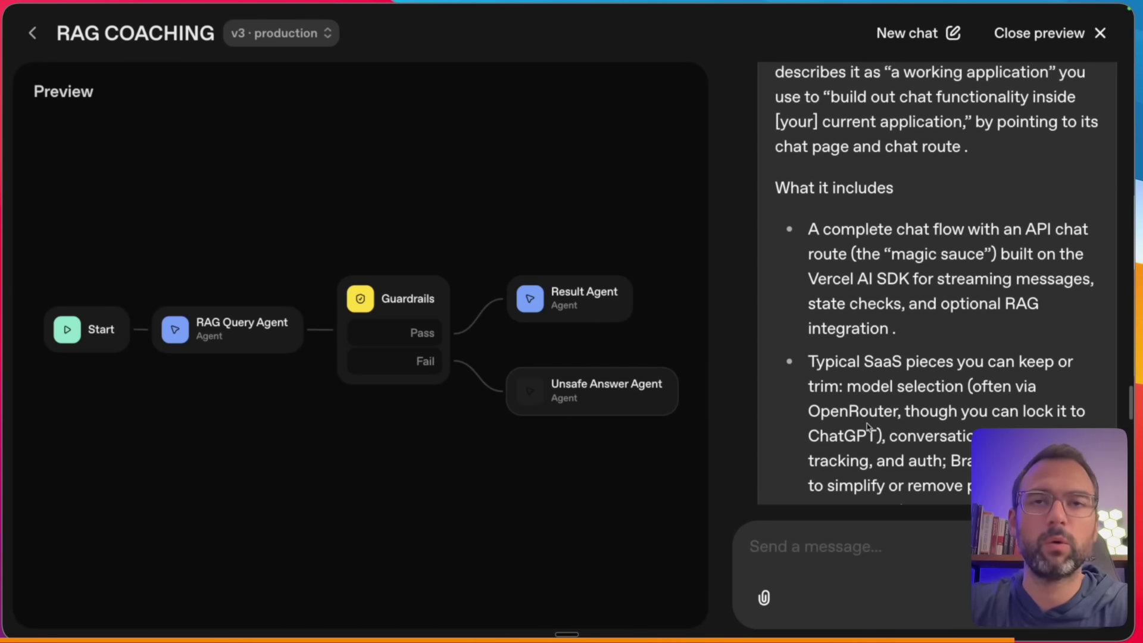
scroll(867, 426, "down", 5)
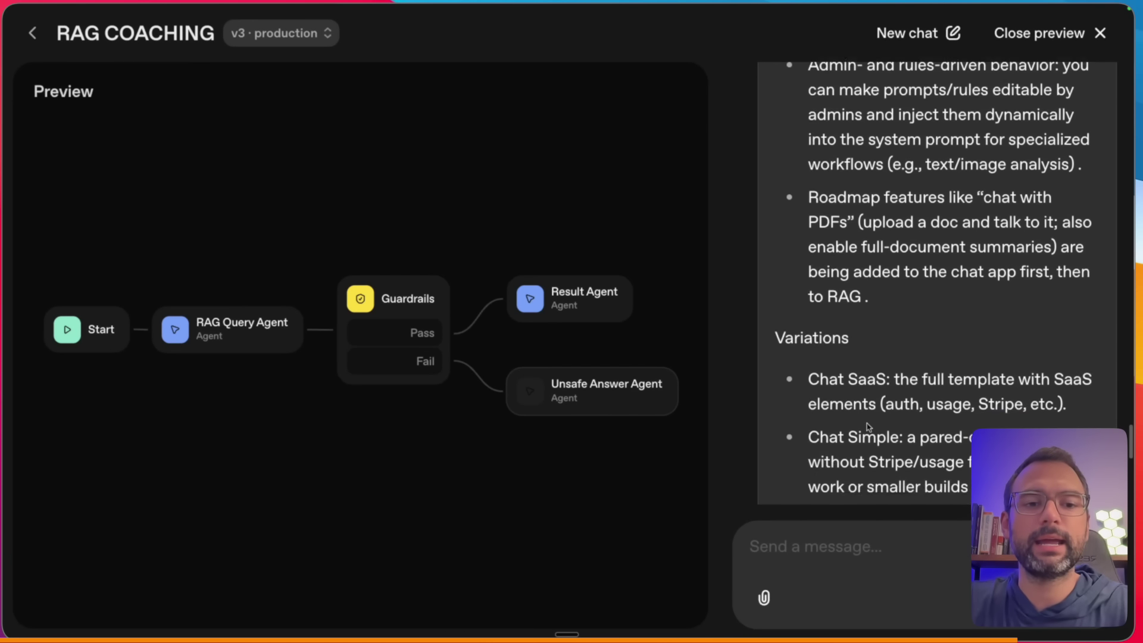
scroll(769, 354, "down", 6)
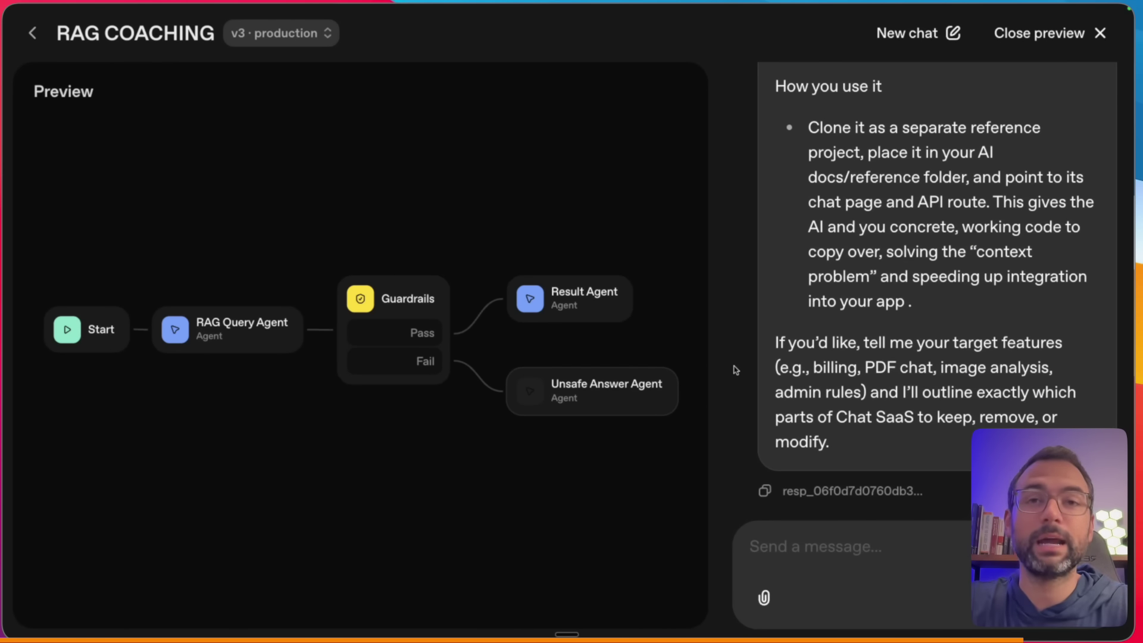
key("ctrl+Tab")
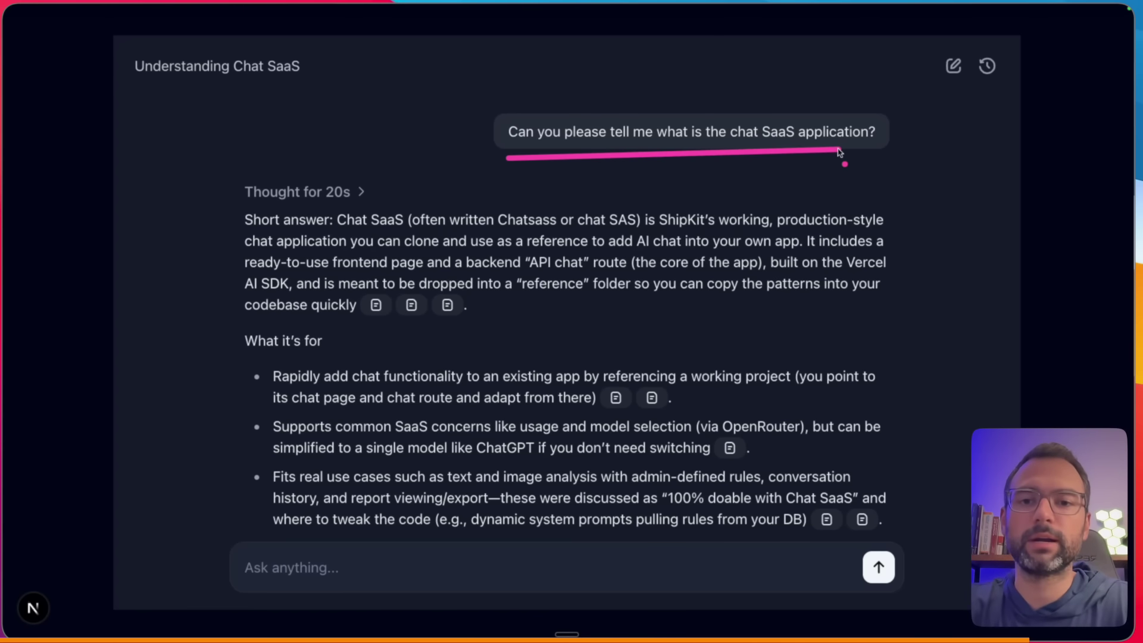
scroll(592, 260, "down", 5)
scroll(592, 260, "up", 5)
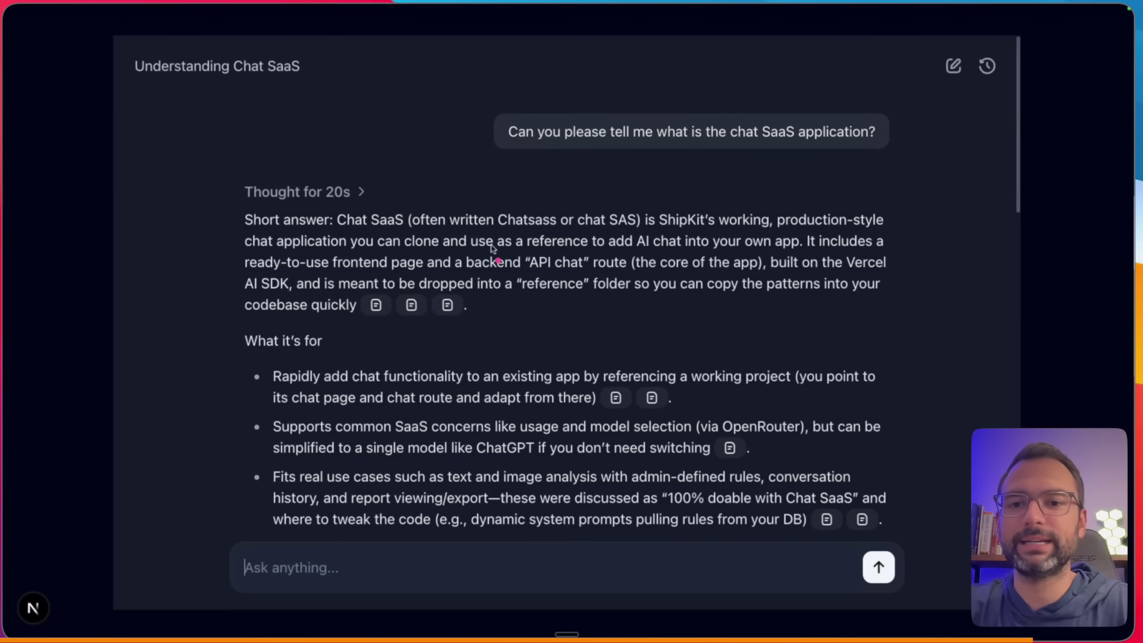
left_click(362, 192)
left_click(368, 191)
scroll(338, 346, "down", 8)
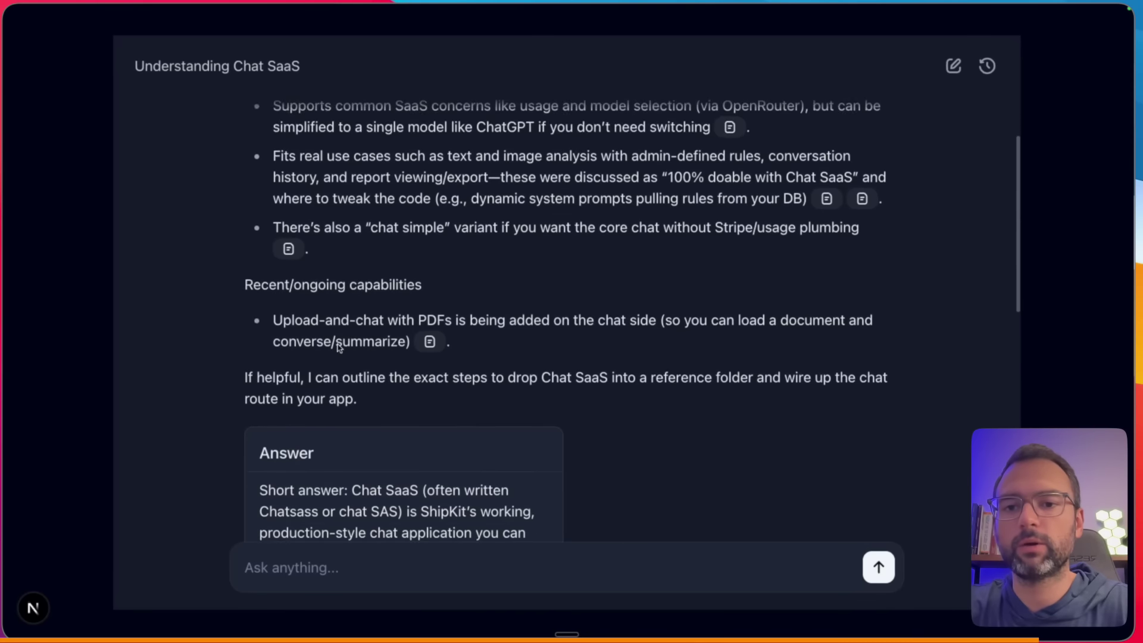
left_click_drag(236, 146, 235, 421)
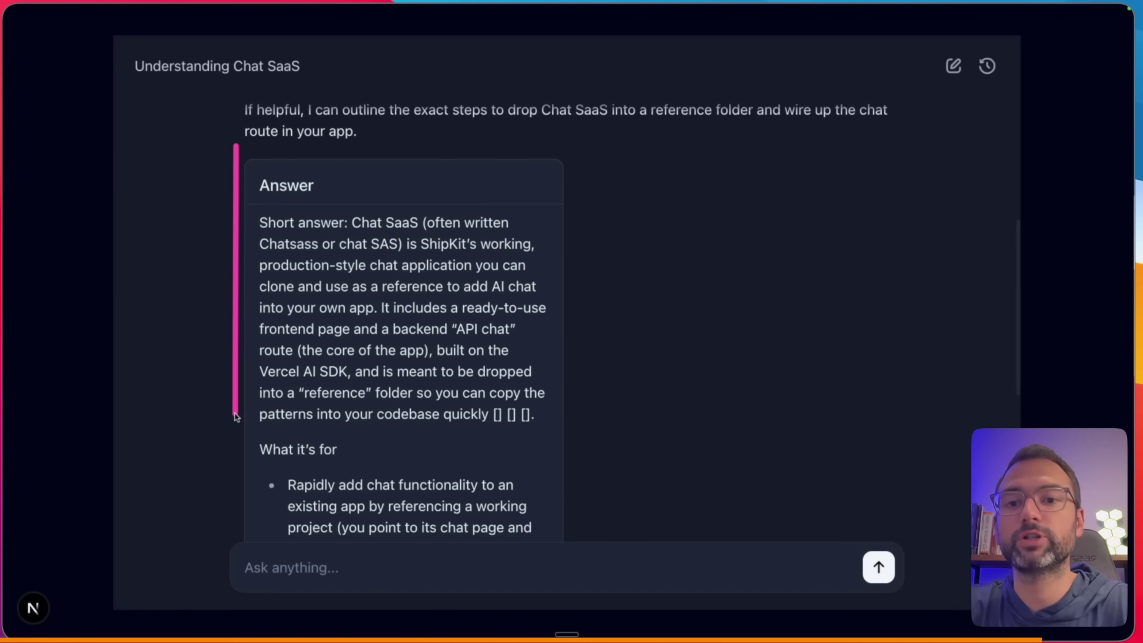
scroll(235, 417, "down", 2)
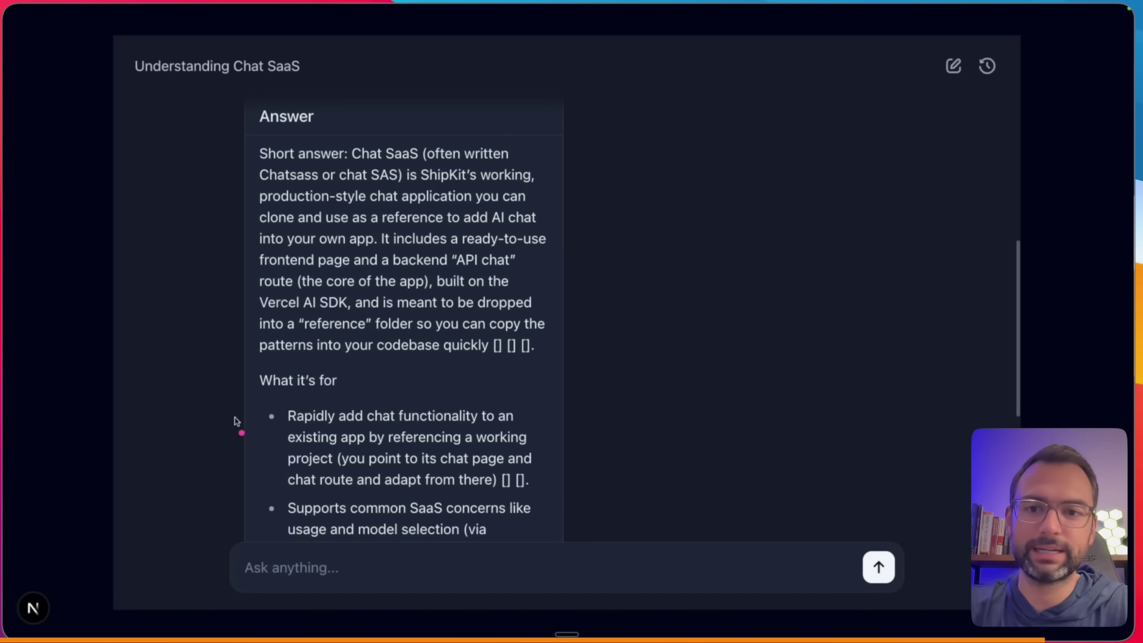
left_click_drag(236, 101, 237, 262)
scroll(236, 263, "up", 3)
scroll(234, 266, "down", 3)
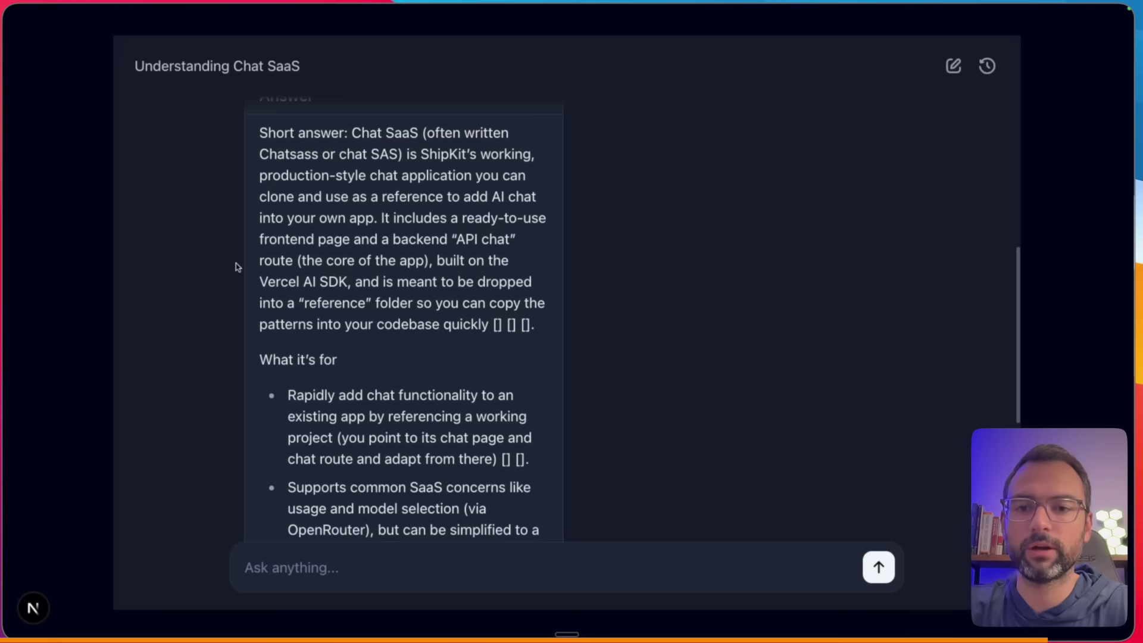
left_click_drag(243, 106, 241, 292)
scroll(238, 357, "down", 6)
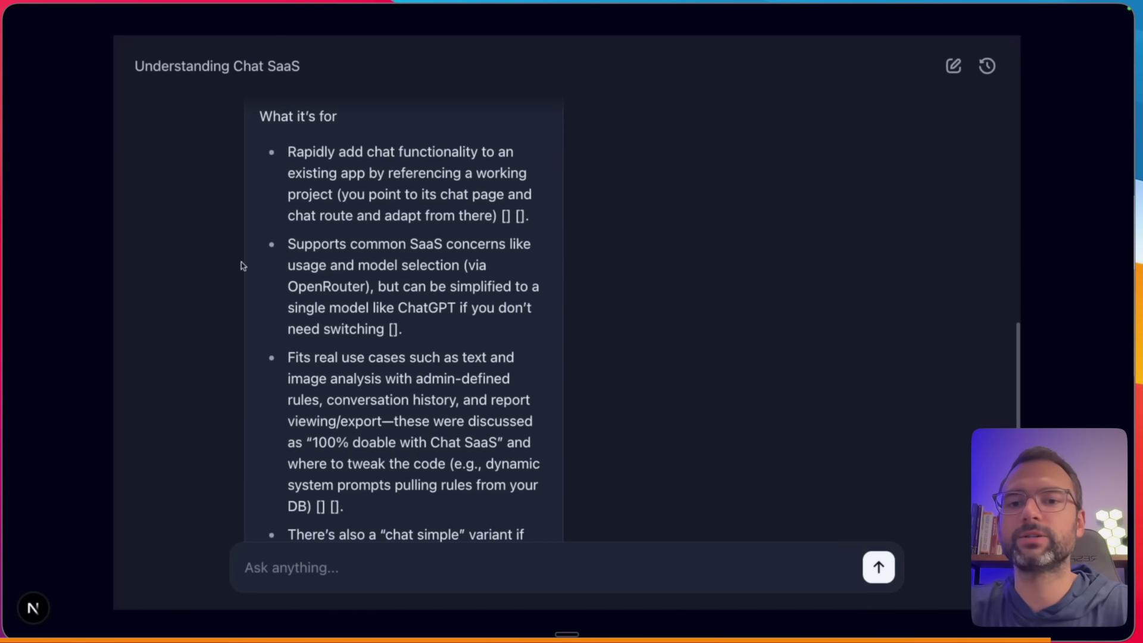
scroll(238, 344, "down", 8)
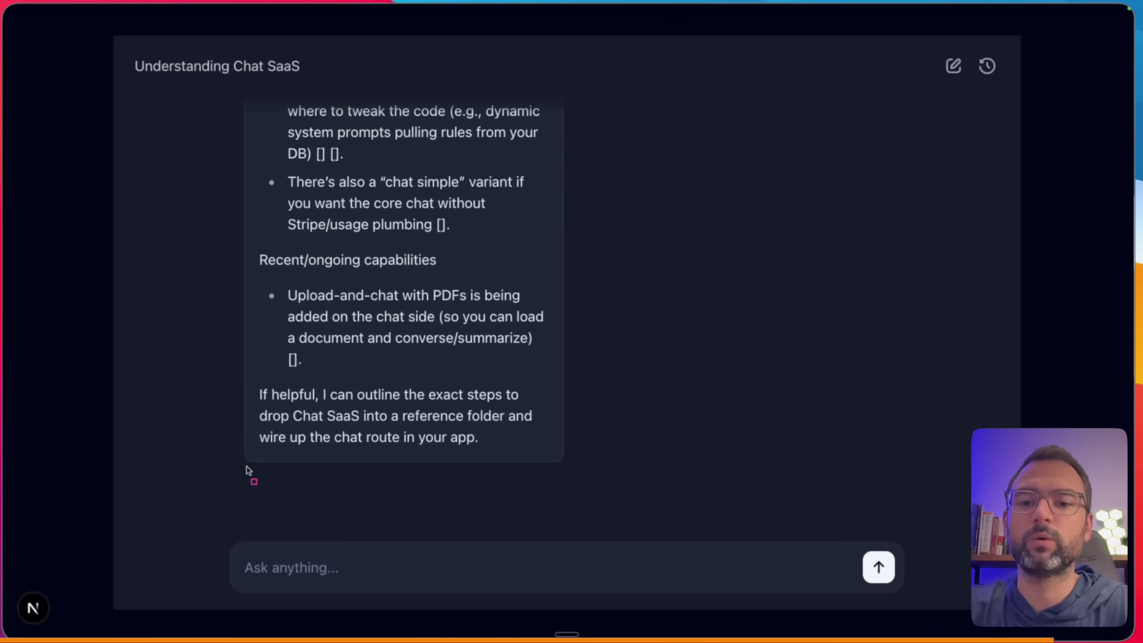
left_click_drag(247, 469, 300, 507)
left_click_drag(308, 467, 388, 509)
left_click_drag(399, 463, 439, 498)
key("alt+Tab")
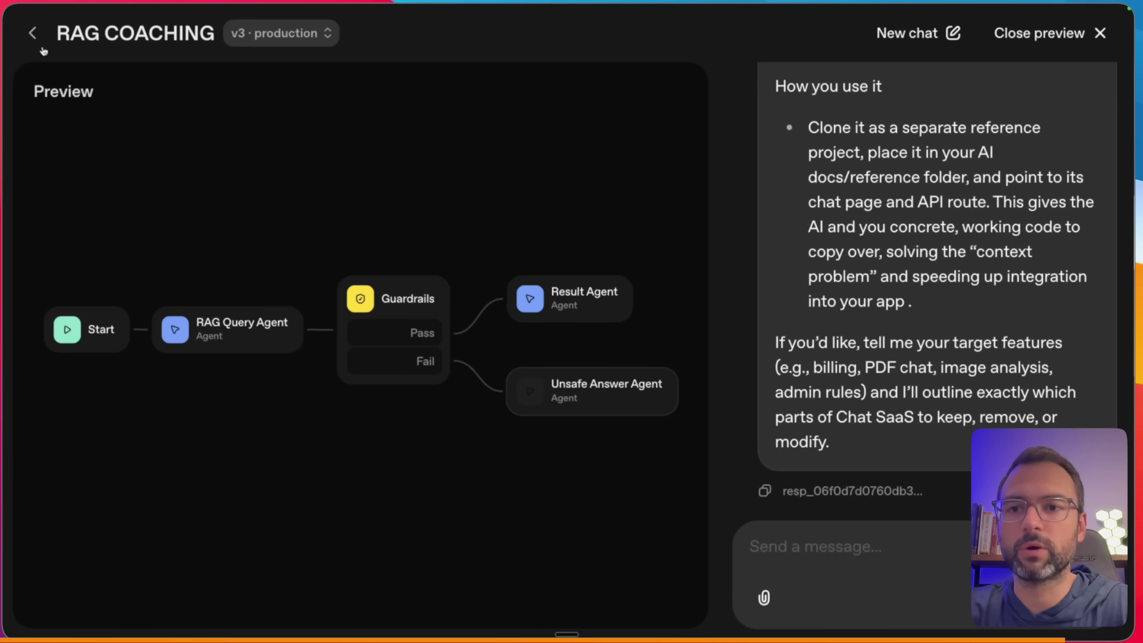
- Open the RAG COACHING workflow's Result Agent settings, keeping Widget as the output format
left_click(35, 37)
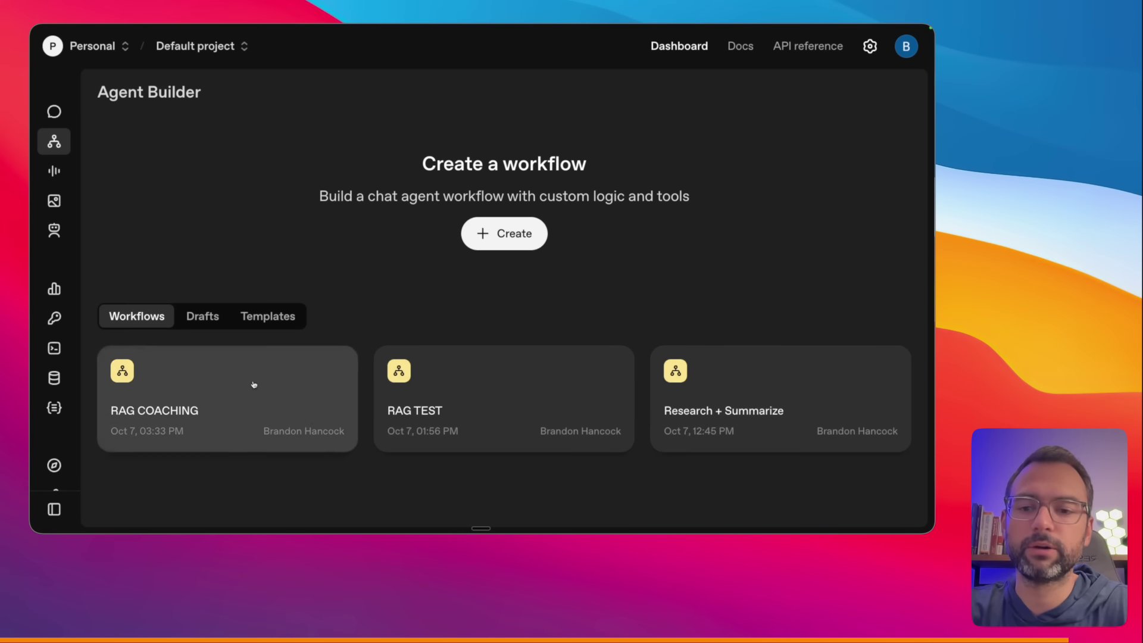
left_click(253, 385)
left_click(689, 270)
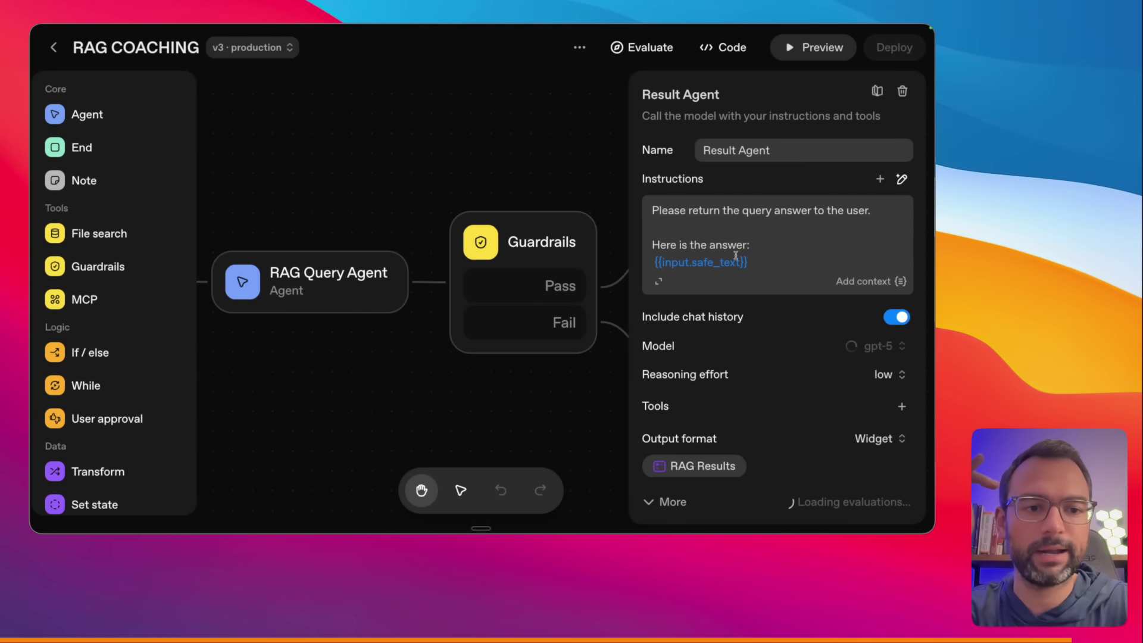
left_click(873, 436)
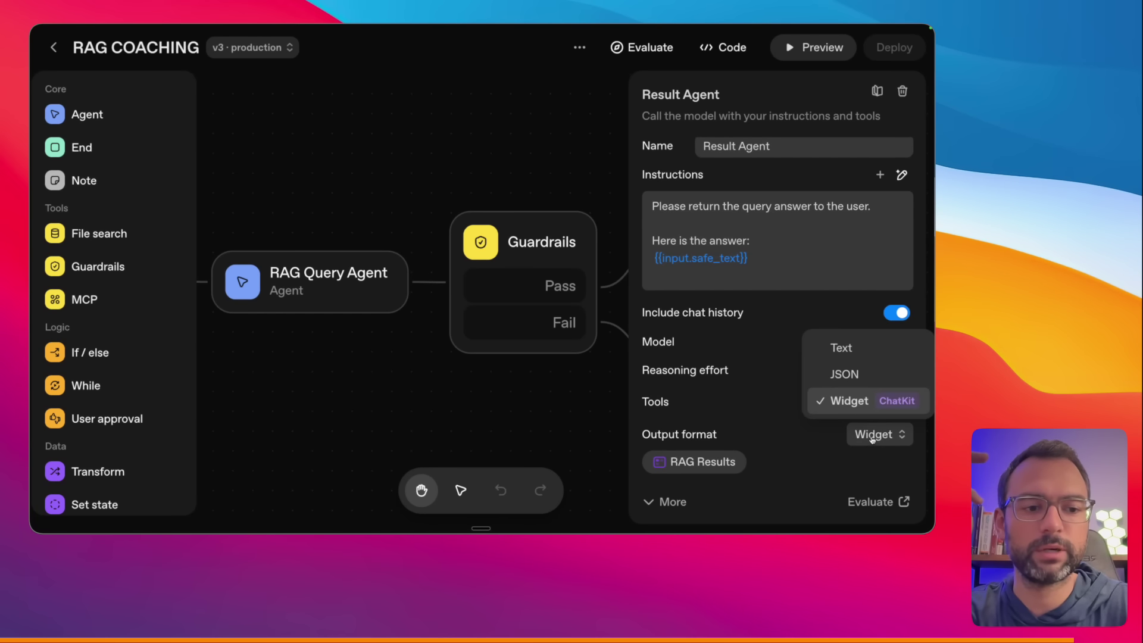
left_click(869, 400)
- Detach the RAG Results widget from the Result Agent and go to Widget Builder's create page
left_click(731, 458)
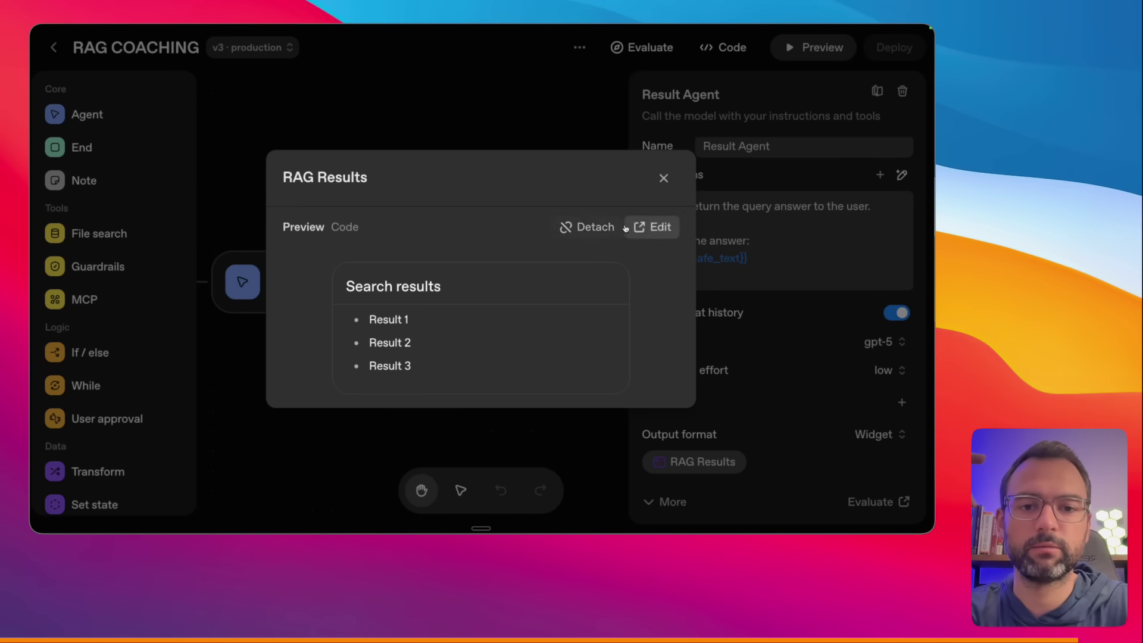
left_click(591, 226)
left_click(488, 349)
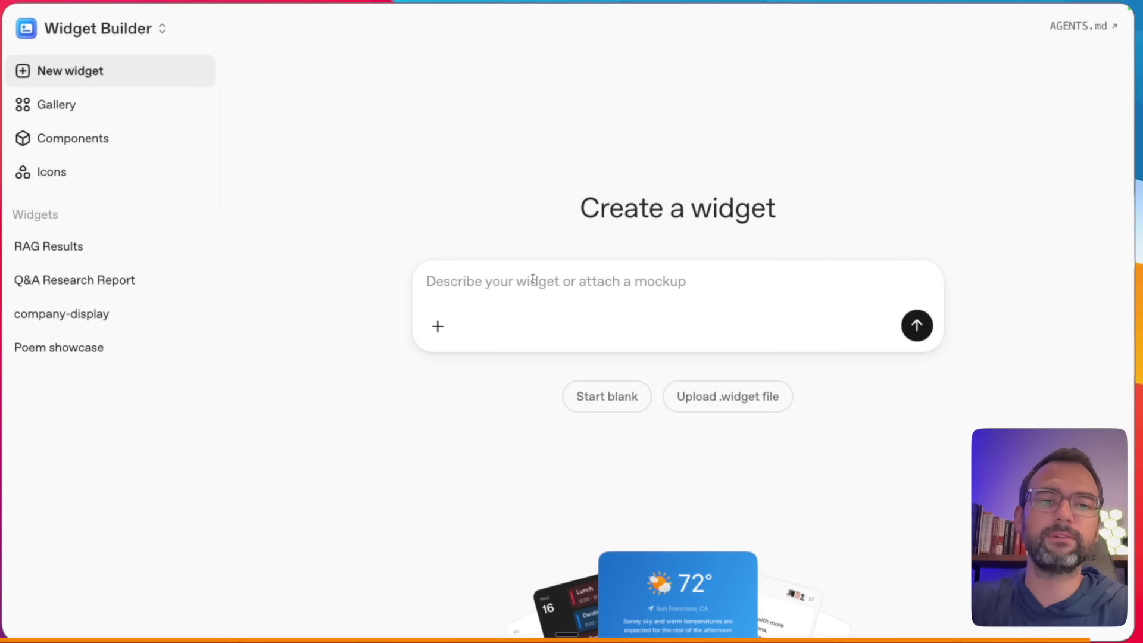
- Upload RAG Results Widget.widget into Widget Builder and select the first line of its code
left_click(716, 397)
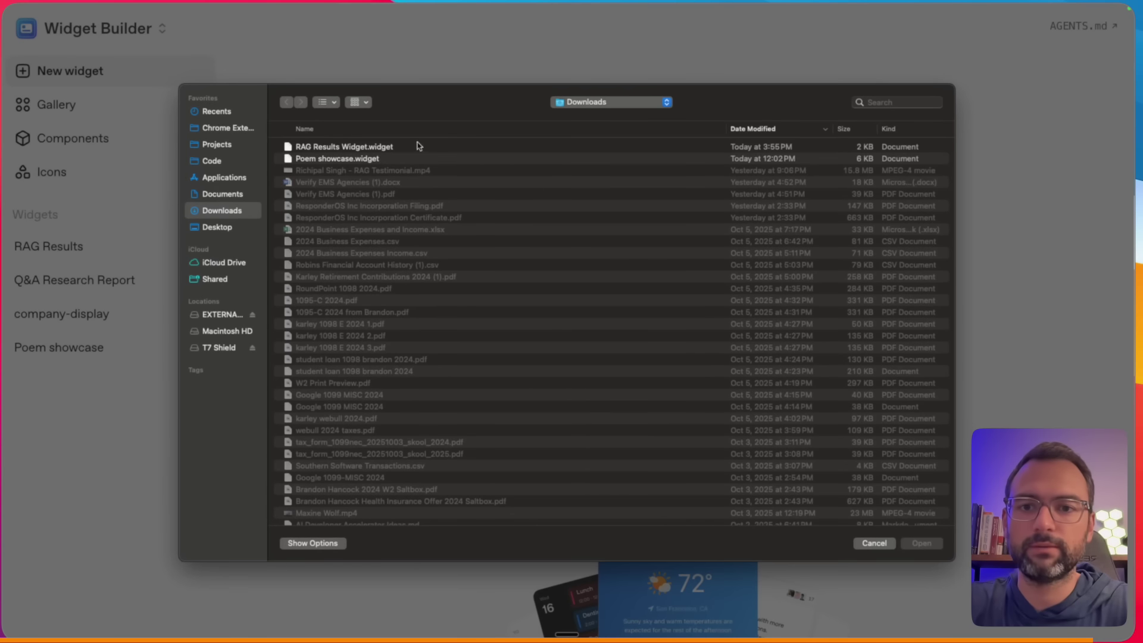
left_click(416, 147)
double_click(416, 147)
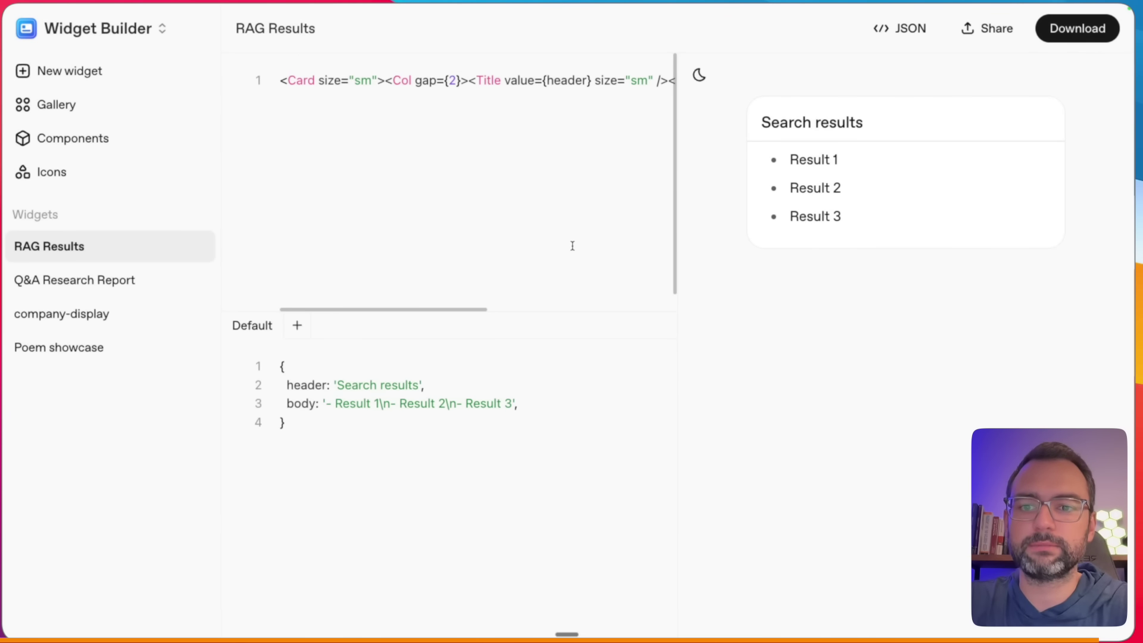
triple_click(388, 80)
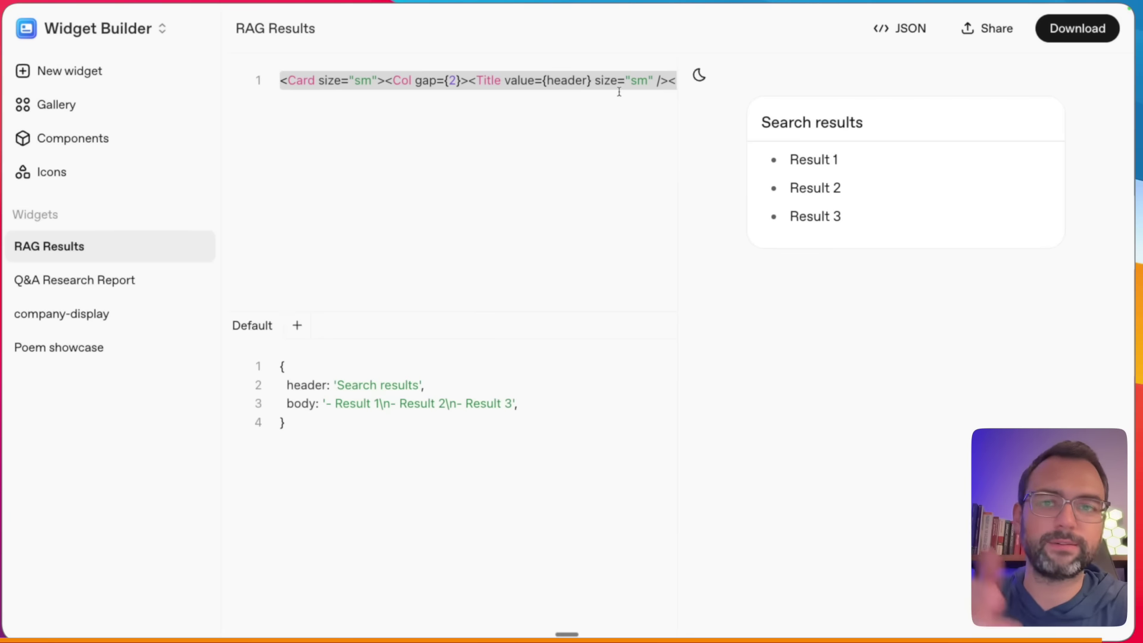
- Browse the widget Gallery, view the KPOP playlist widget's code, and dismiss the Add widget dialog
left_click(119, 83)
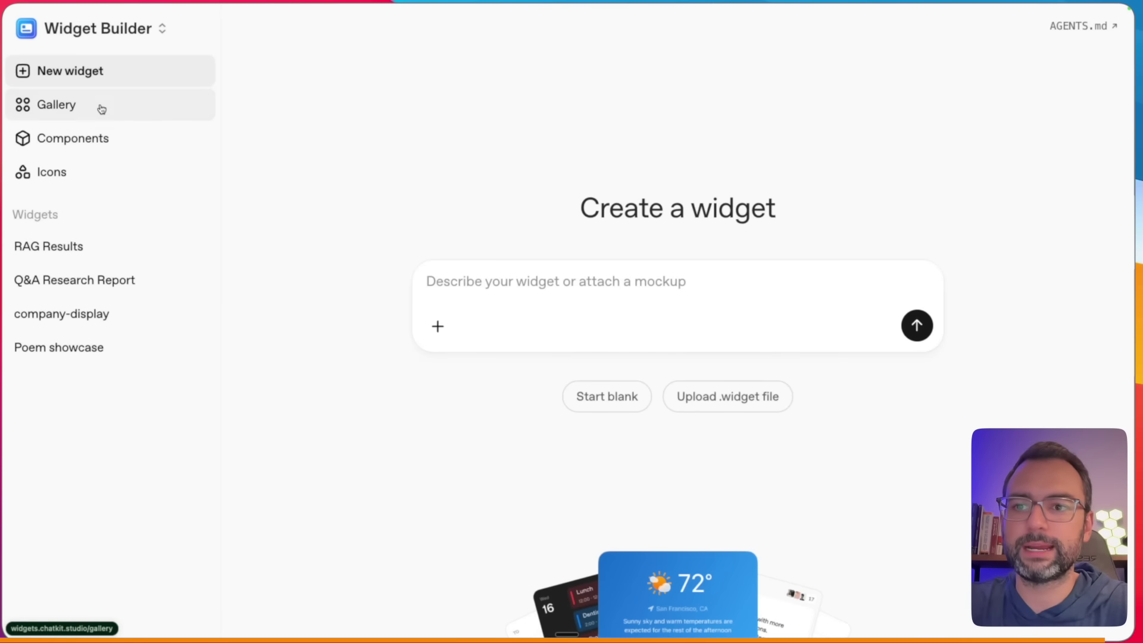
left_click(98, 110)
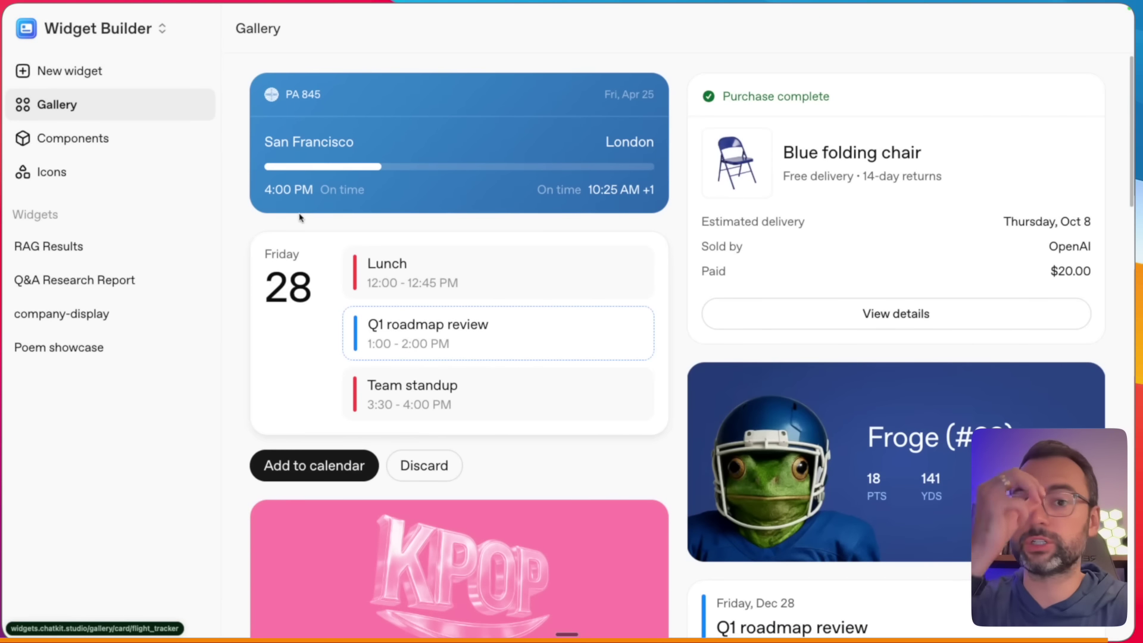
scroll(410, 194, "up", 1)
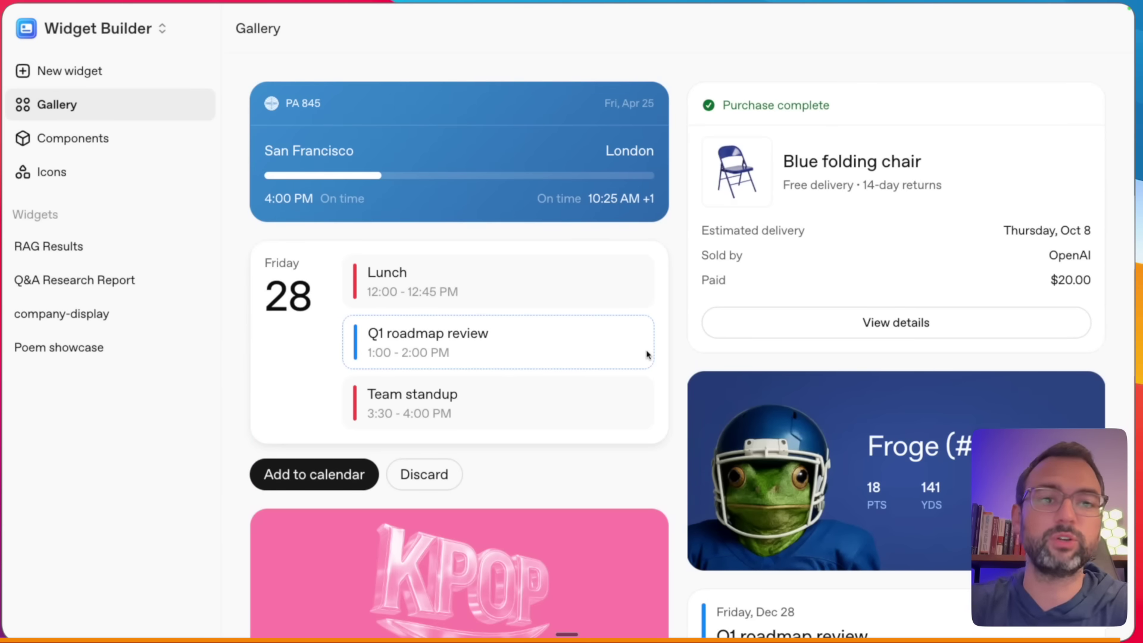
scroll(647, 353, "down", 3)
scroll(647, 353, "down", 10)
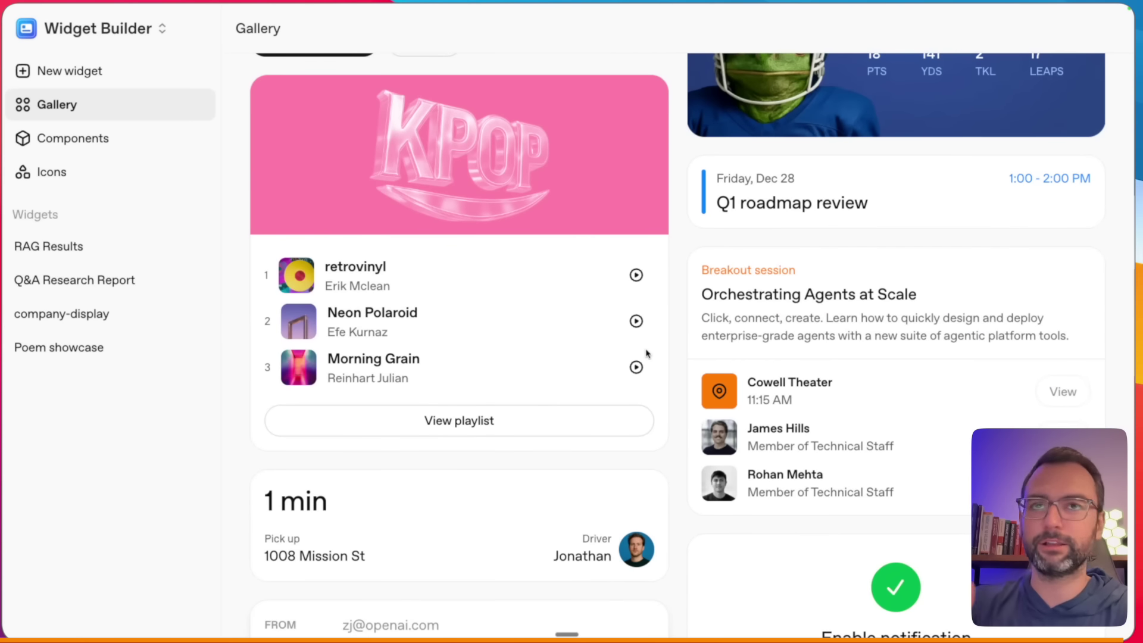
scroll(647, 353, "down", 2)
scroll(613, 333, "up", 5)
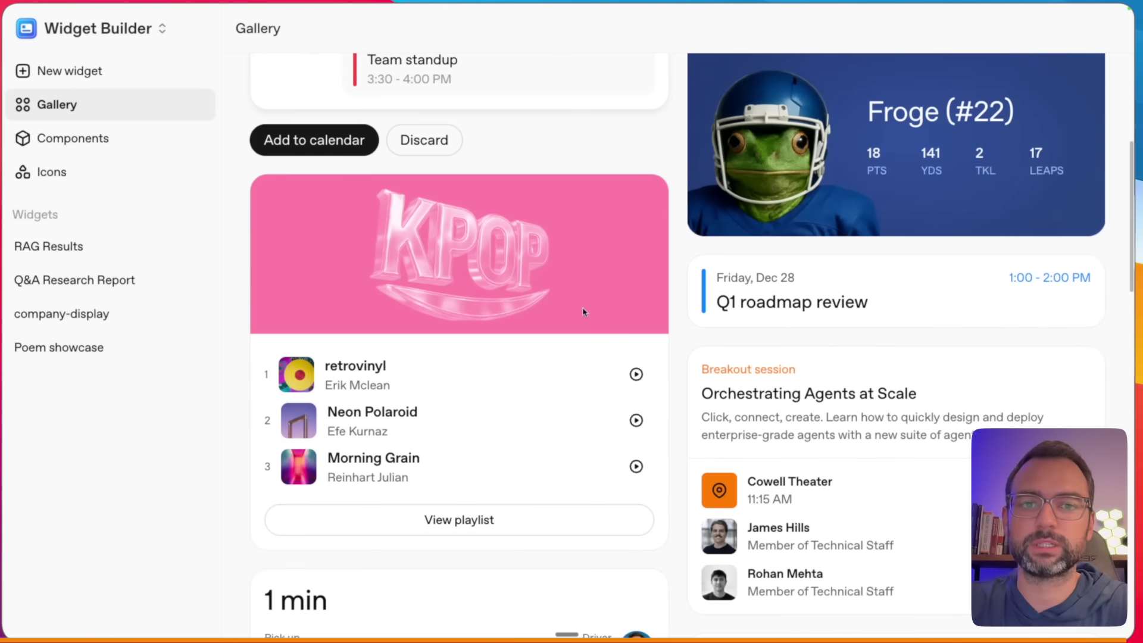
left_click(497, 312)
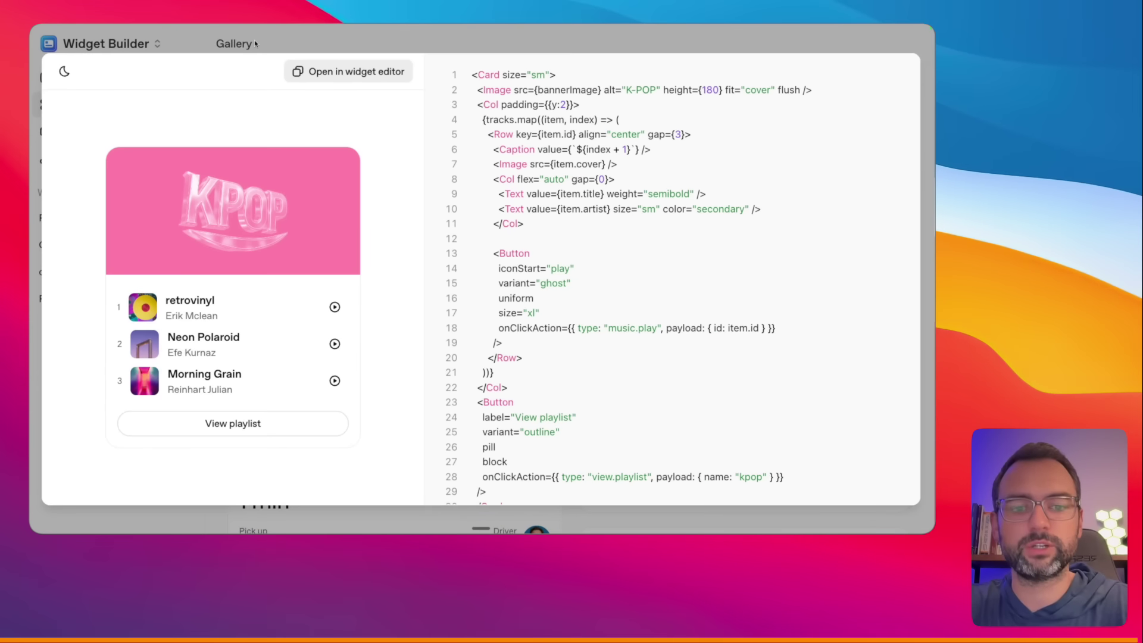
key("Escape")
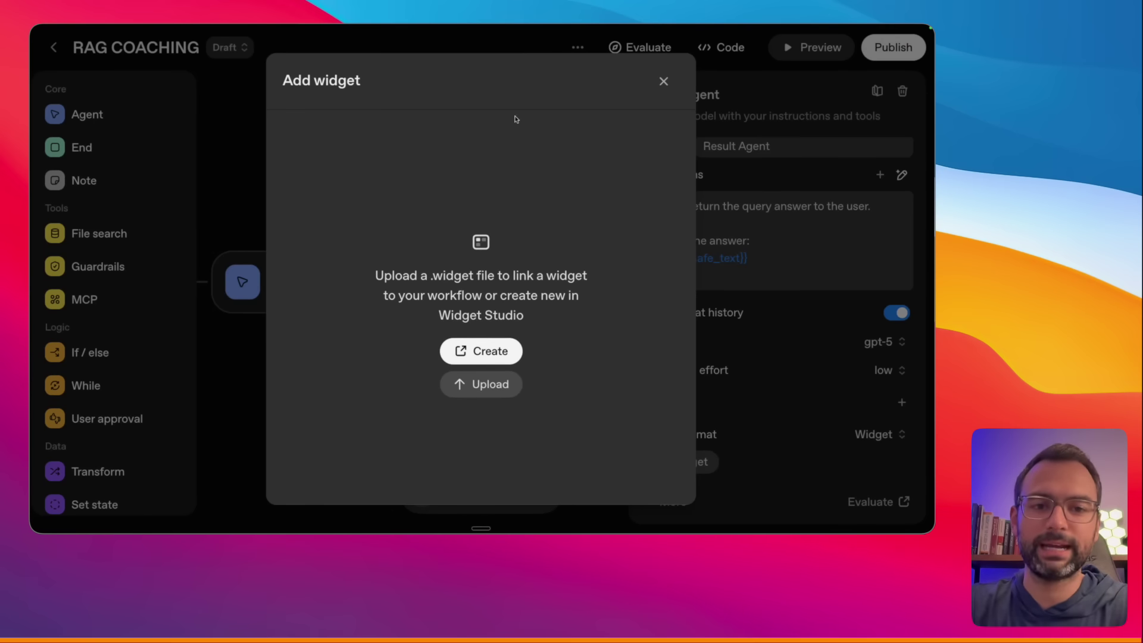
left_click(663, 81)
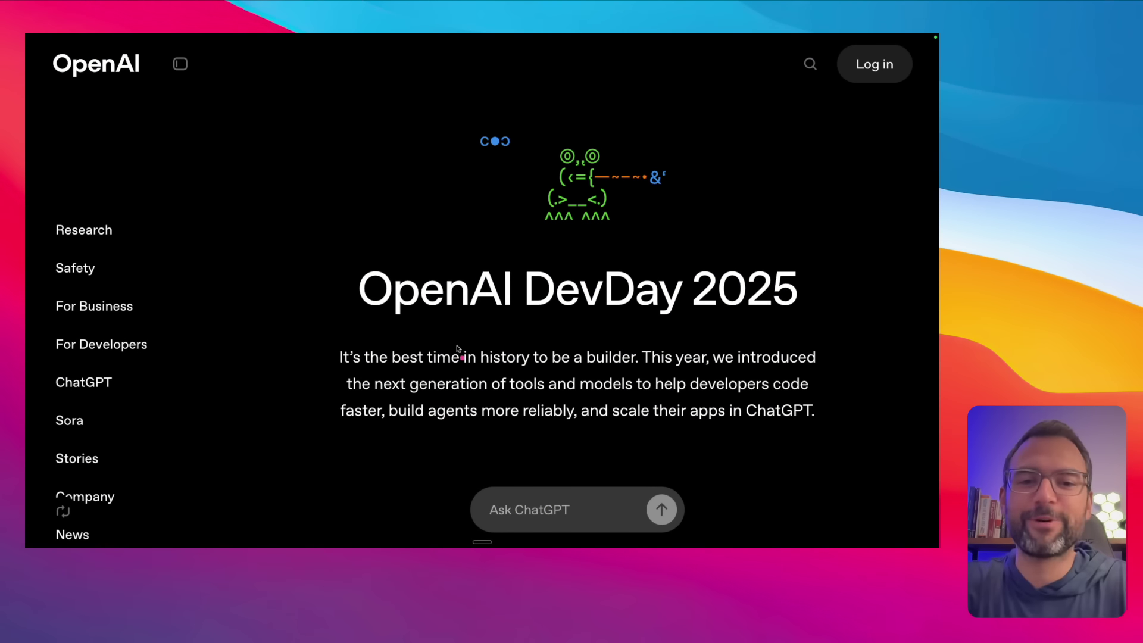
- Highlight the OpenAI DevDay 2025 title, then scroll down and underline the AgentKit announcement
left_click_drag(373, 323, 758, 323)
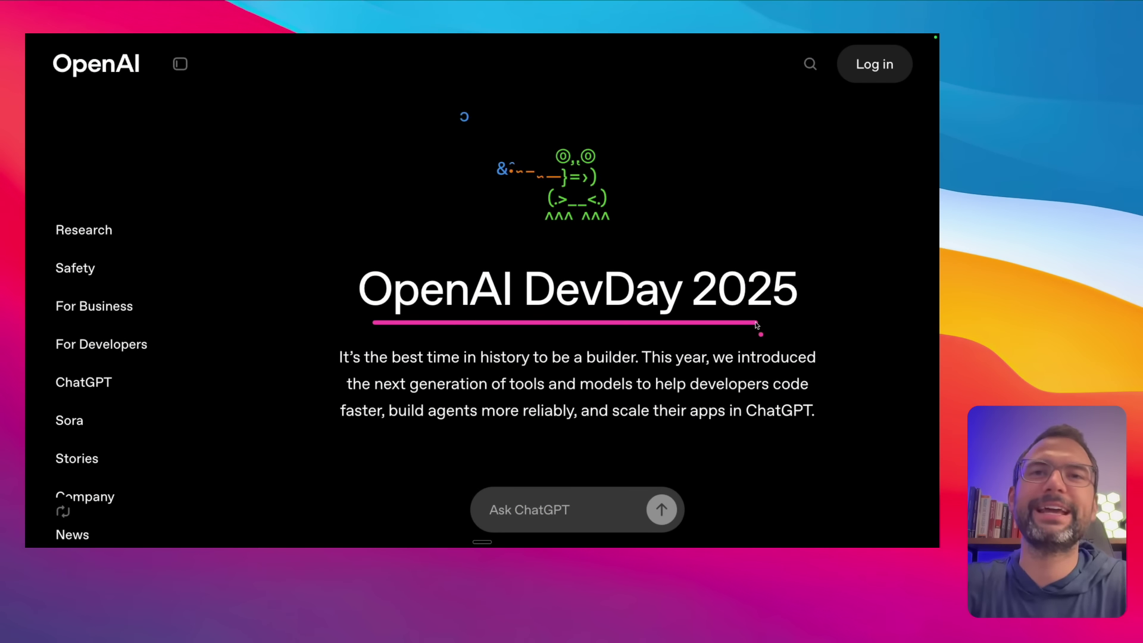
left_click_drag(775, 131, 665, 257)
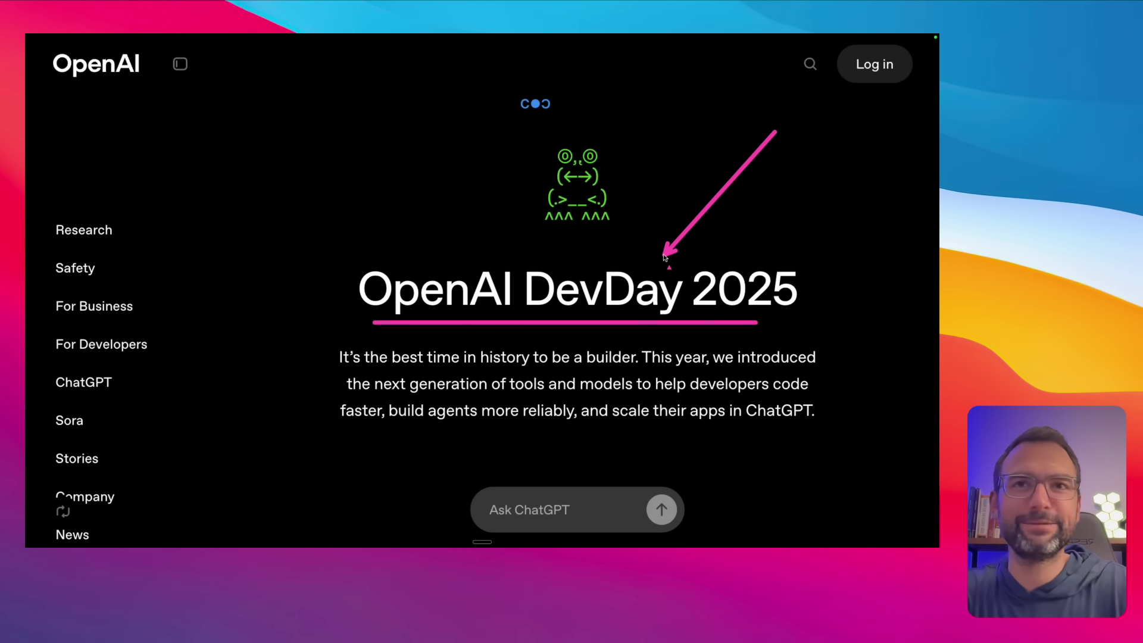
left_click_drag(437, 327, 685, 324)
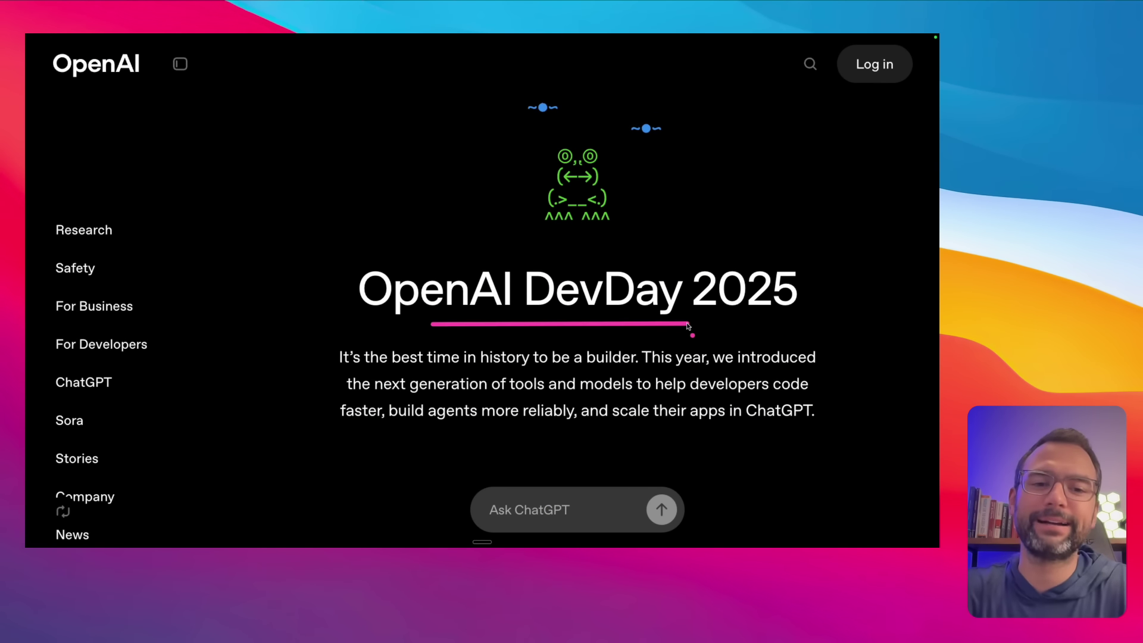
scroll(687, 324, "down", 10)
scroll(688, 327, "down", 8)
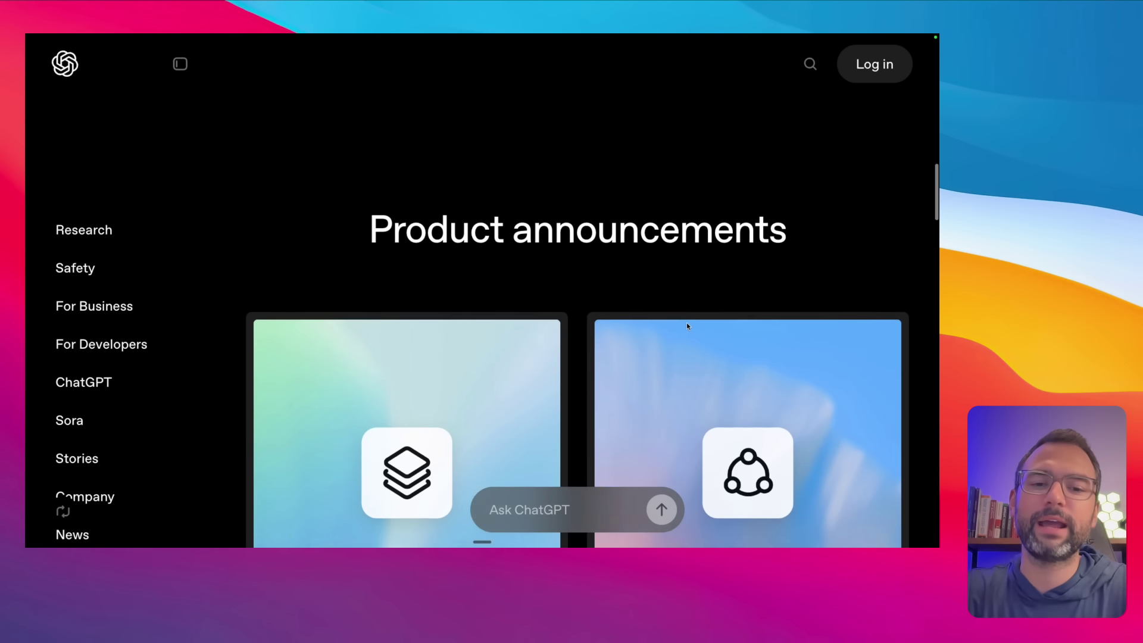
left_click_drag(590, 321, 741, 323)
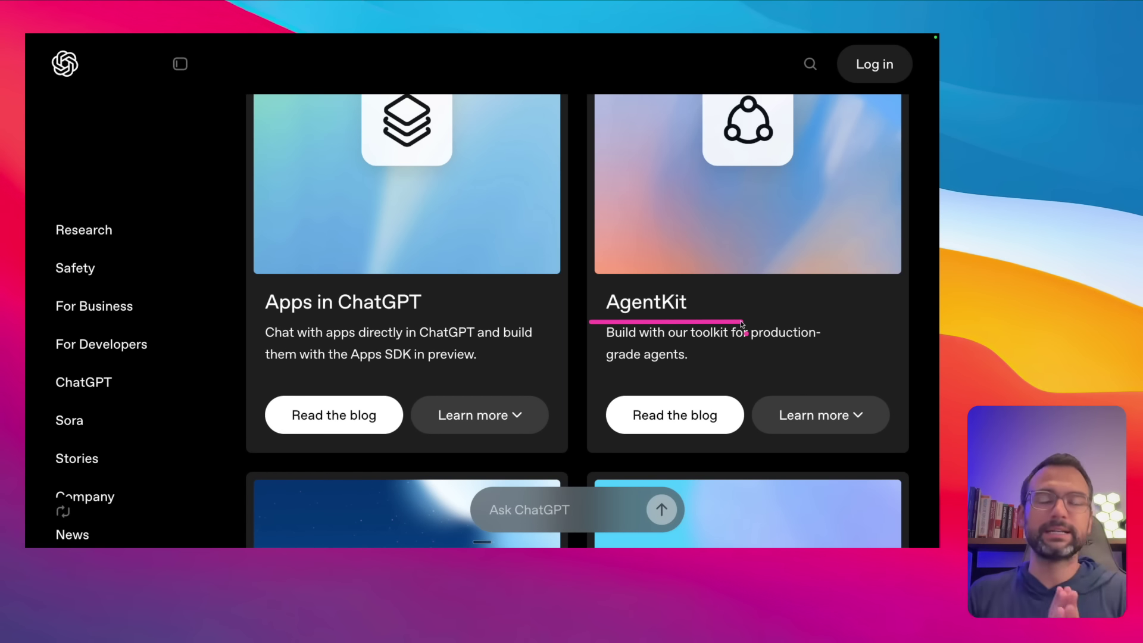